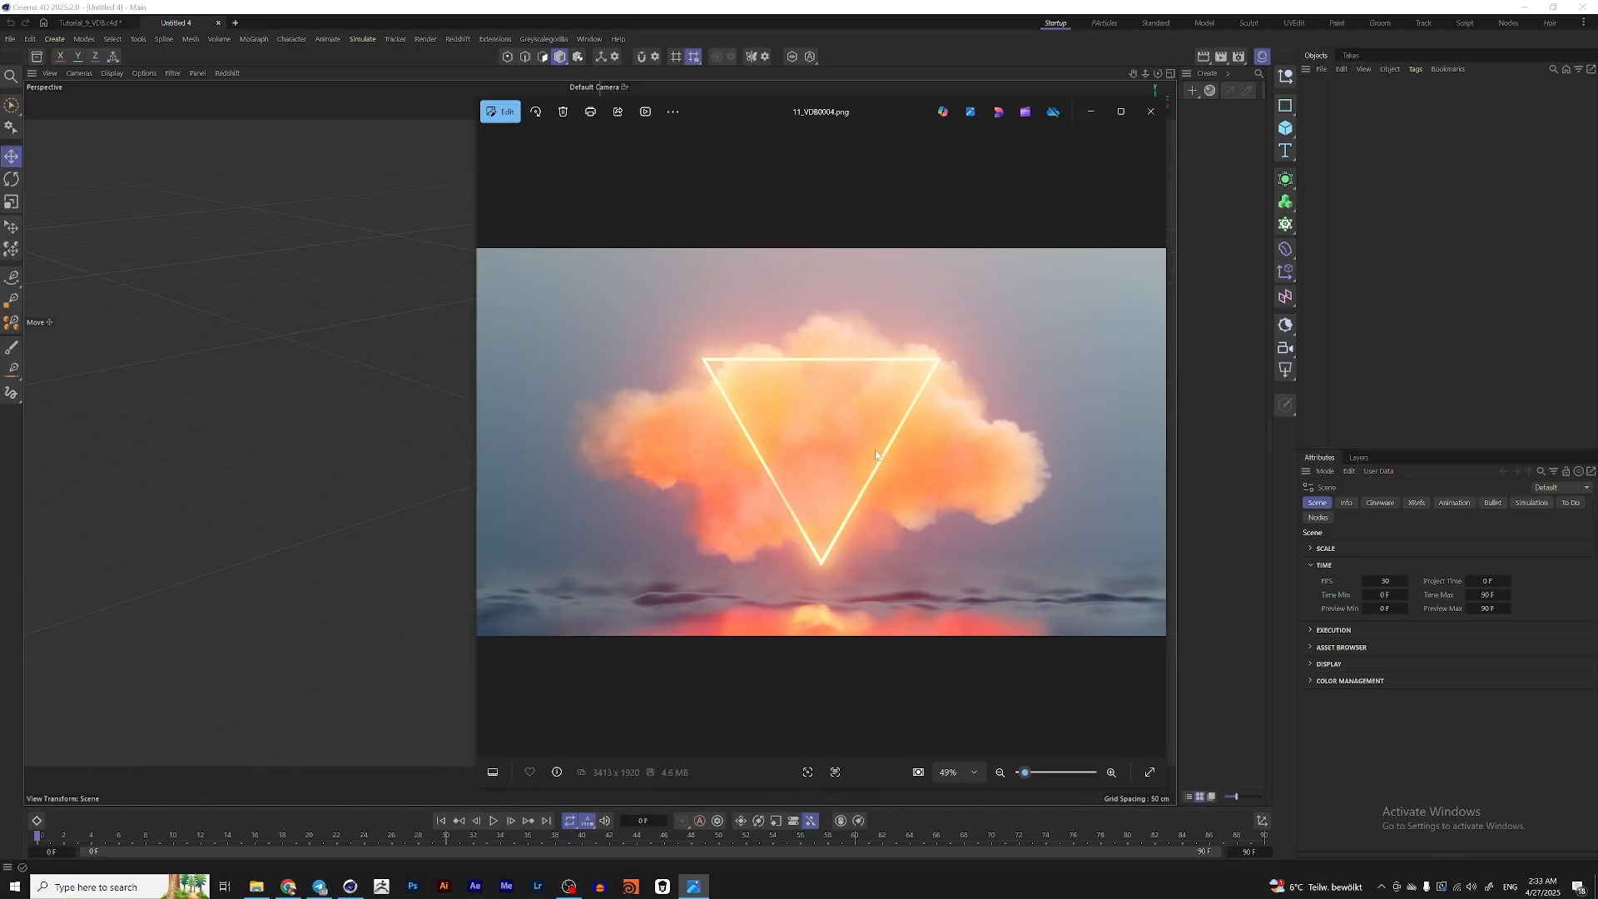
- Put away the reference image and review the Free VDB Clouds Pack download page in the browser
{"action": "left_click", "coordinate": [1143, 125]}
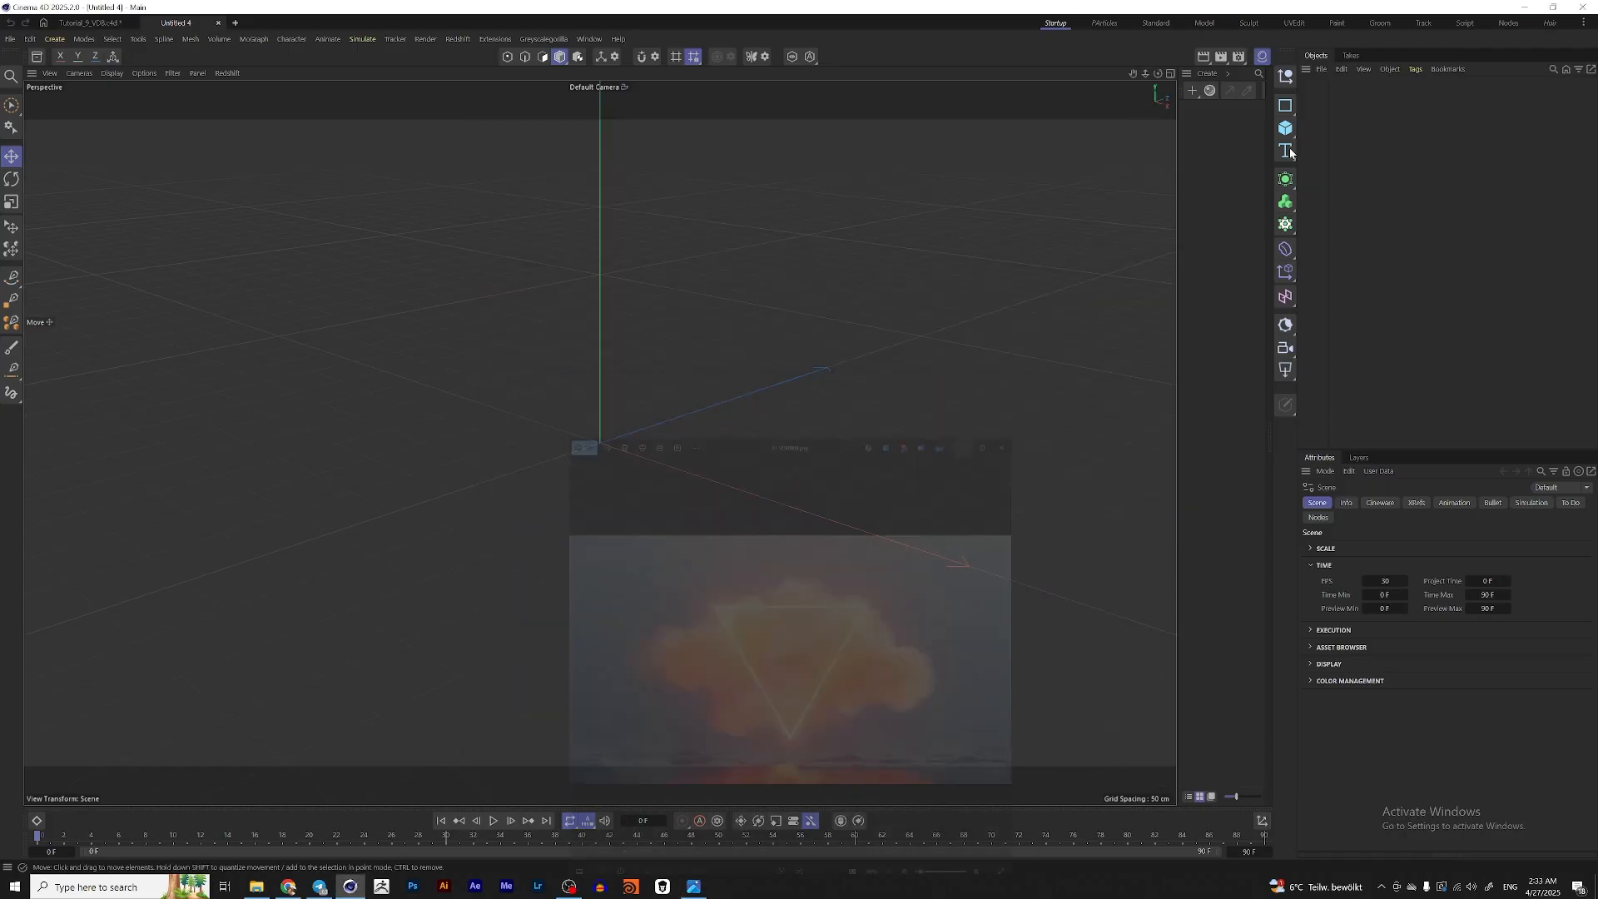
{"action": "left_click_drag", "start_coordinate": [689, 401], "coordinate": [642, 374], "text": "alt"}
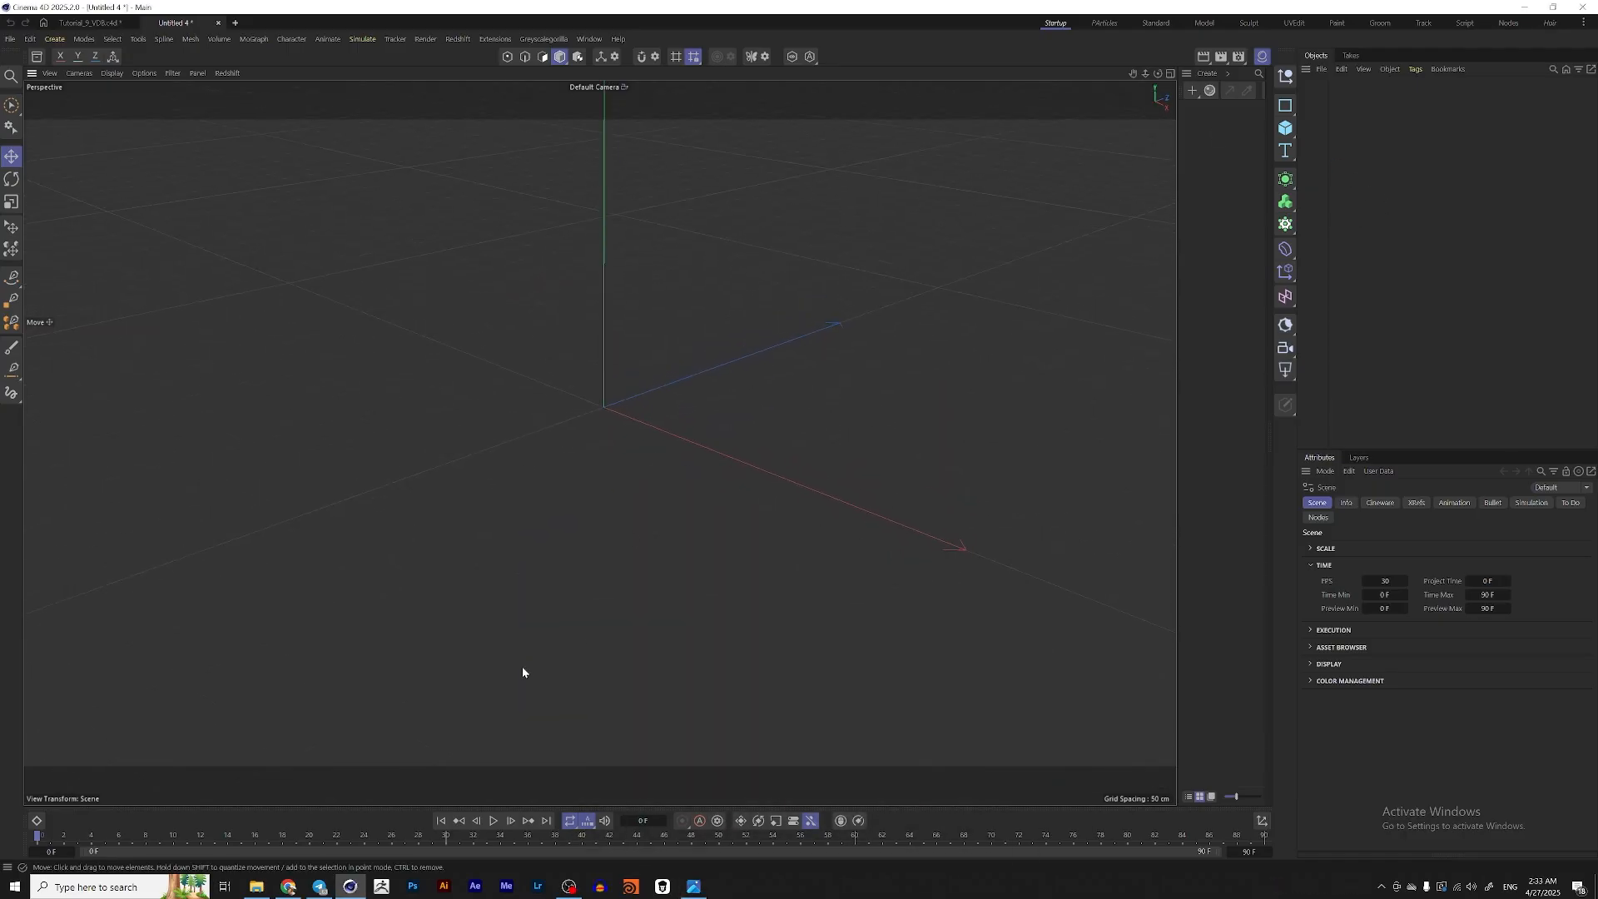
{"action": "key", "text": "alt+Tab"}
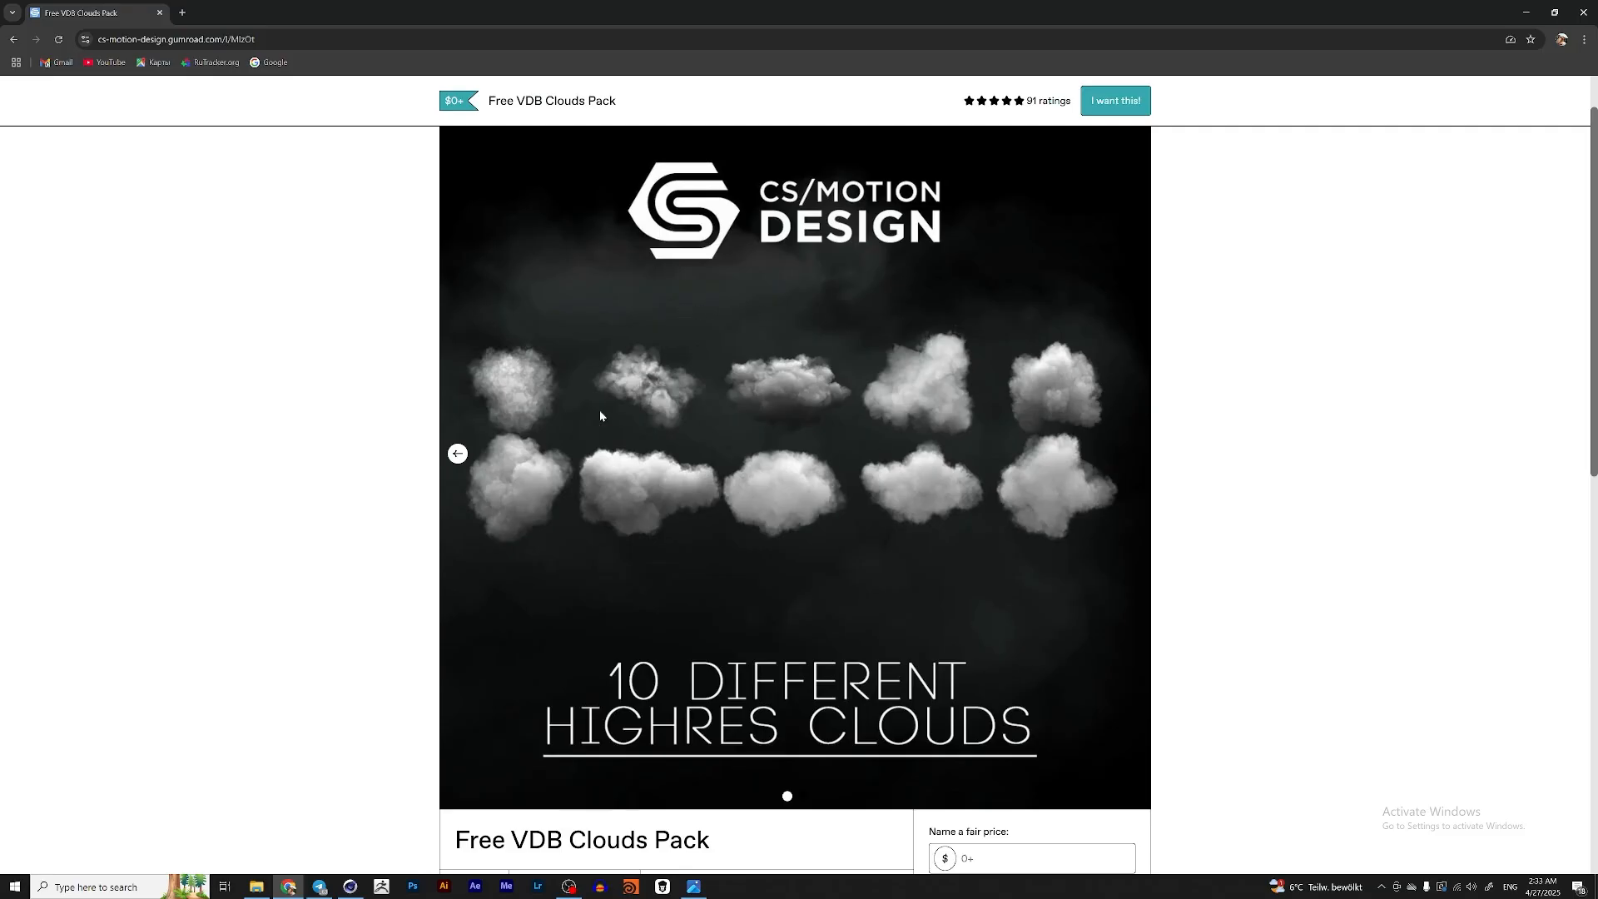
{"action": "left_click", "coordinate": [458, 453]}
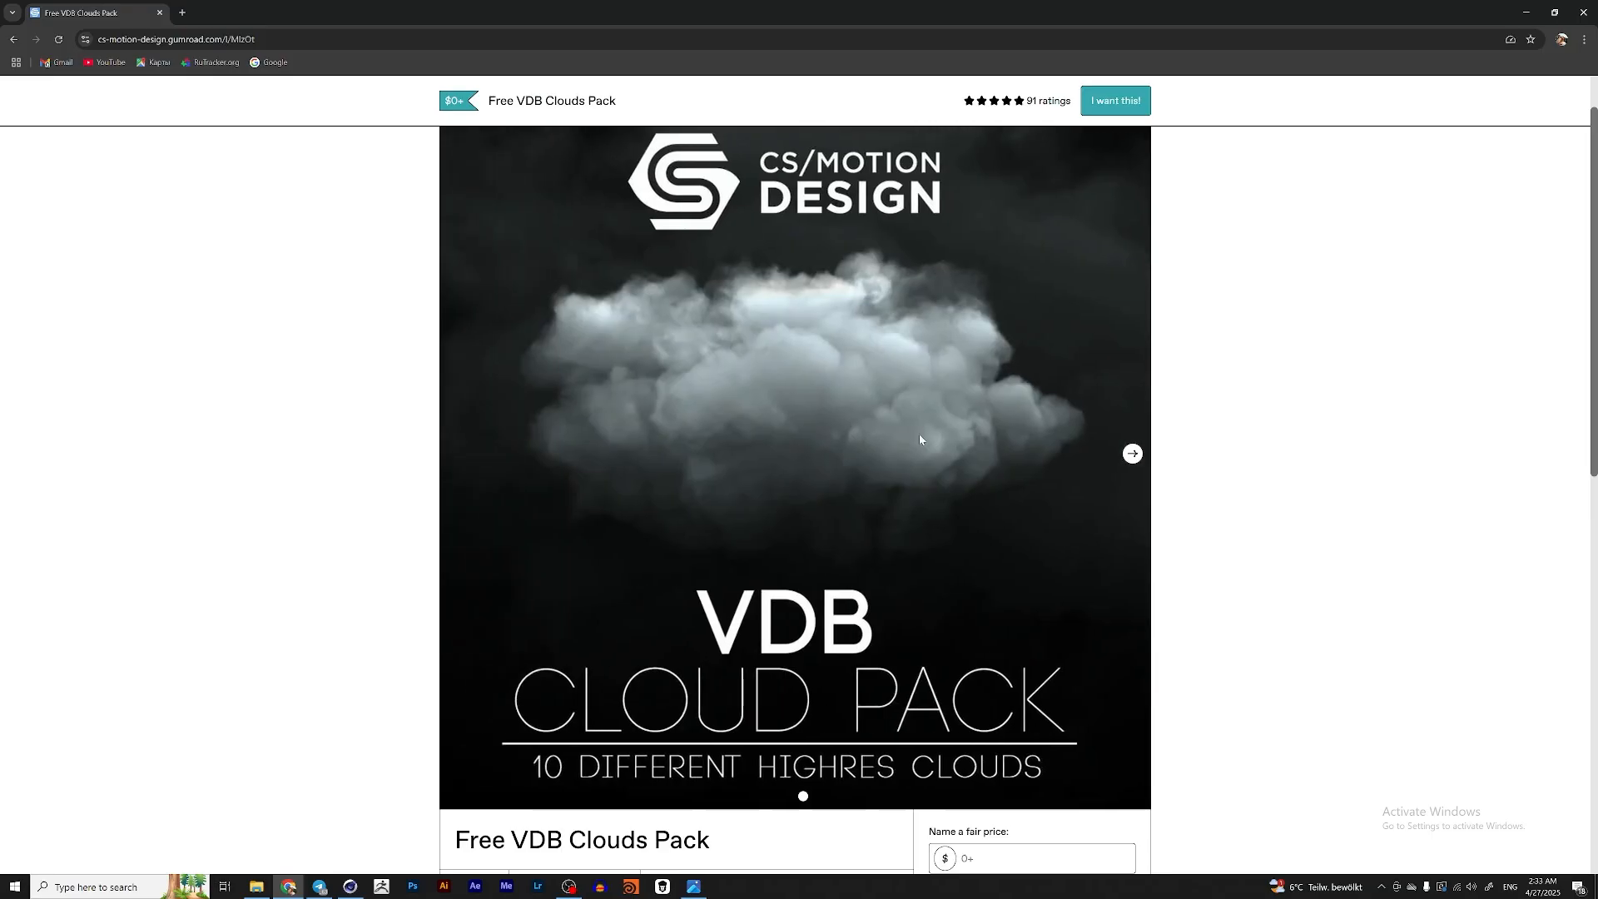
{"action": "scroll", "coordinate": [958, 516], "scroll_direction": "down", "scroll_amount": 3}
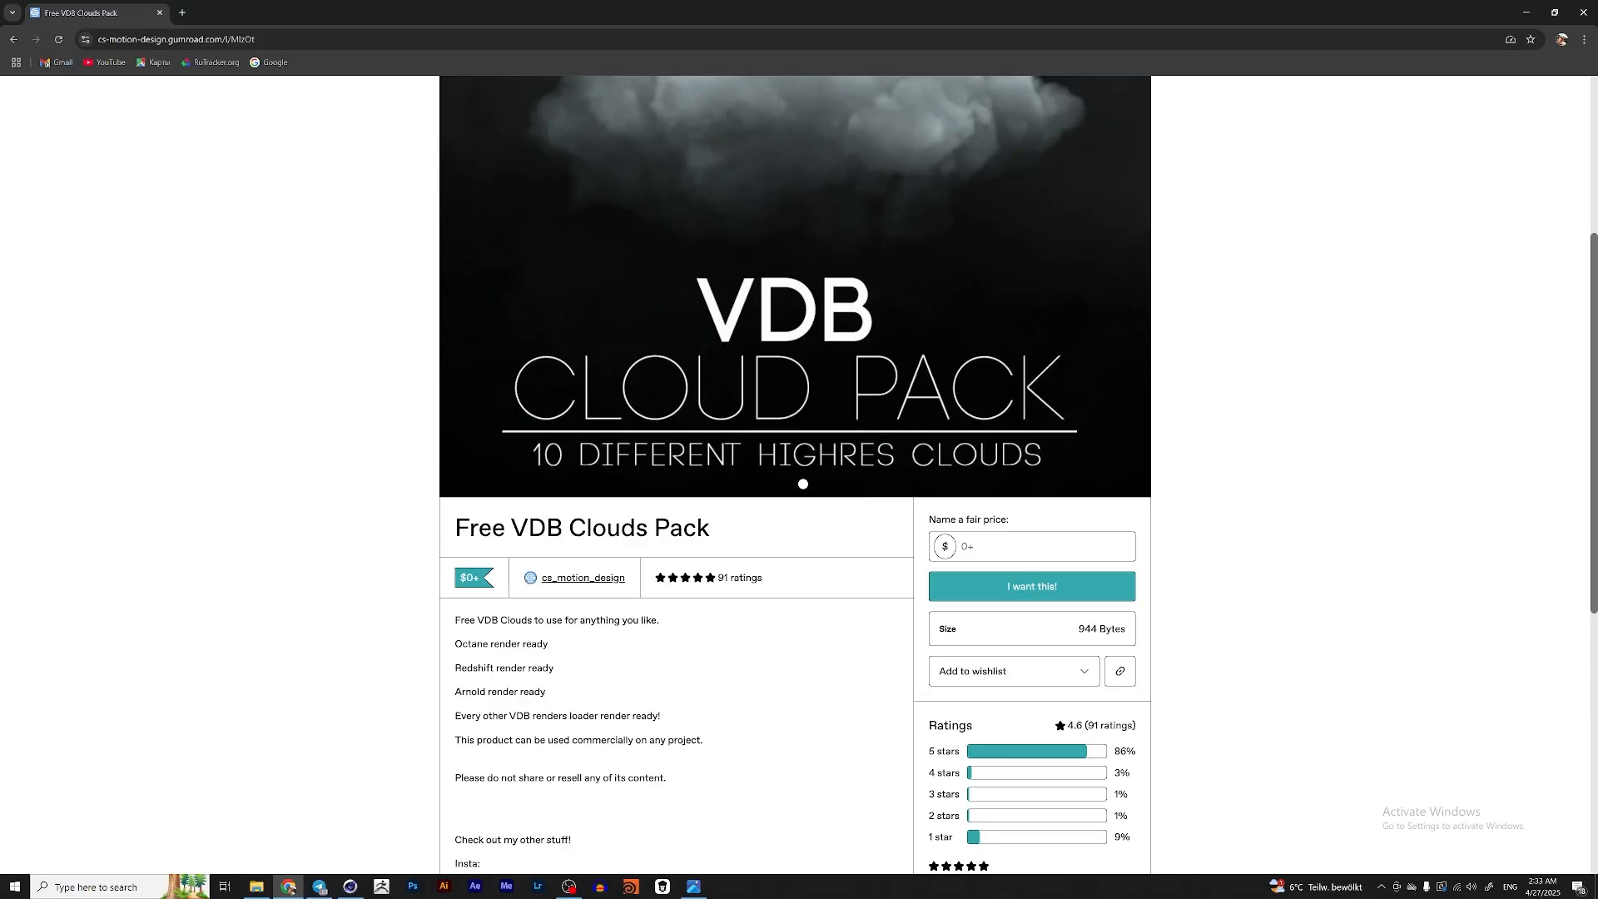
{"action": "left_click", "coordinate": [1525, 12]}
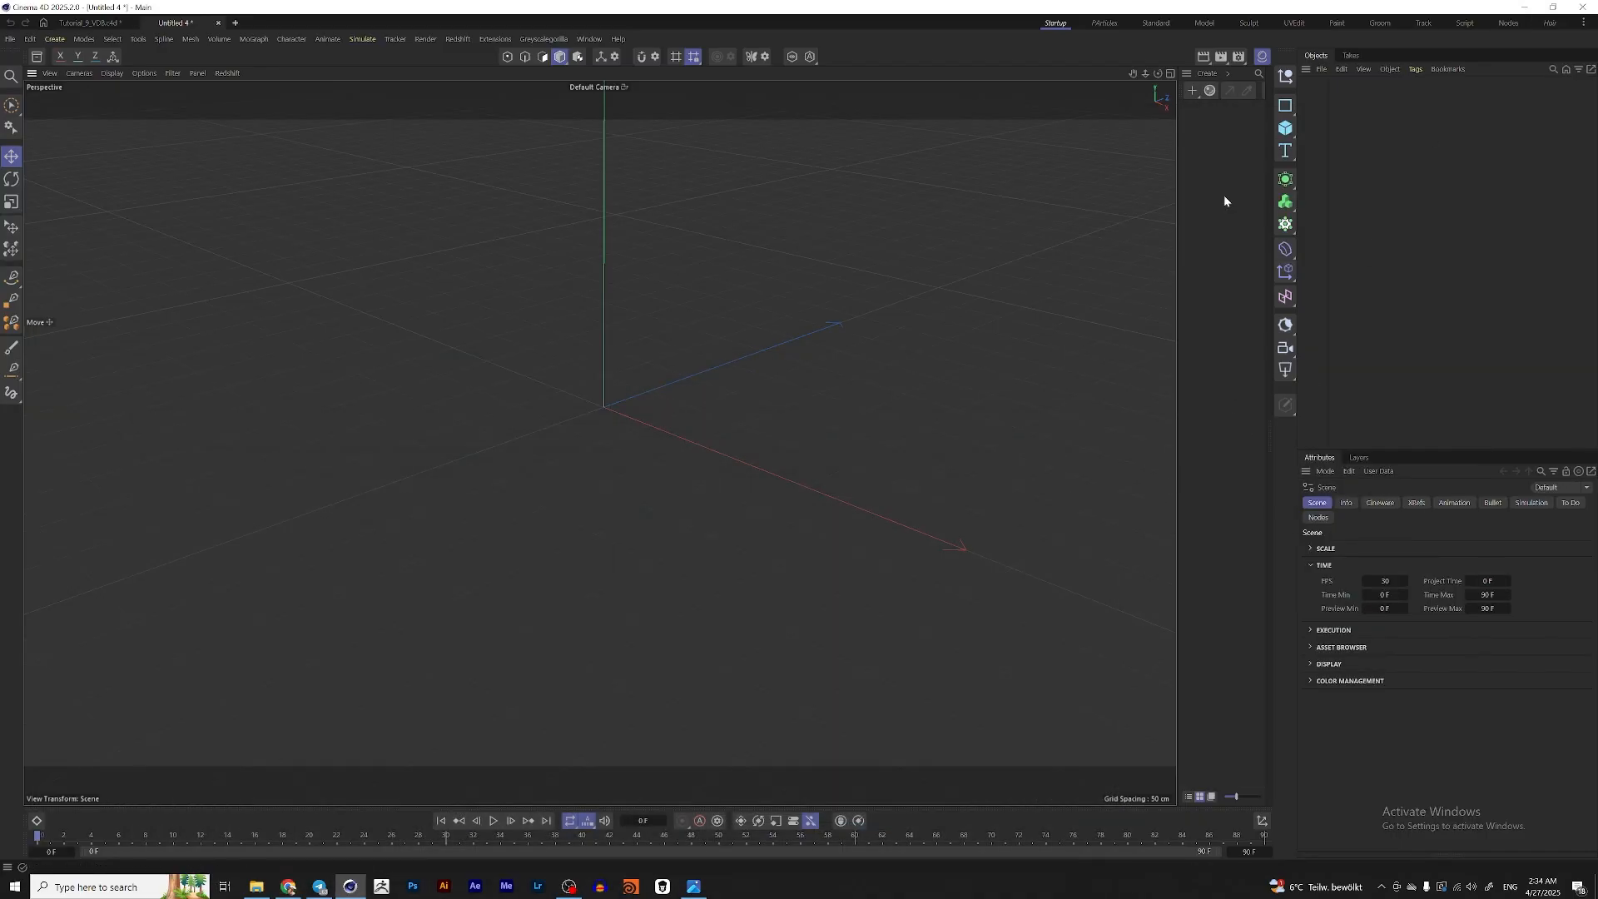
- Add a Redshift Volume object to the empty scene
{"action": "left_click", "coordinate": [463, 38]}
{"action": "mouse_move", "coordinate": [487, 61]}
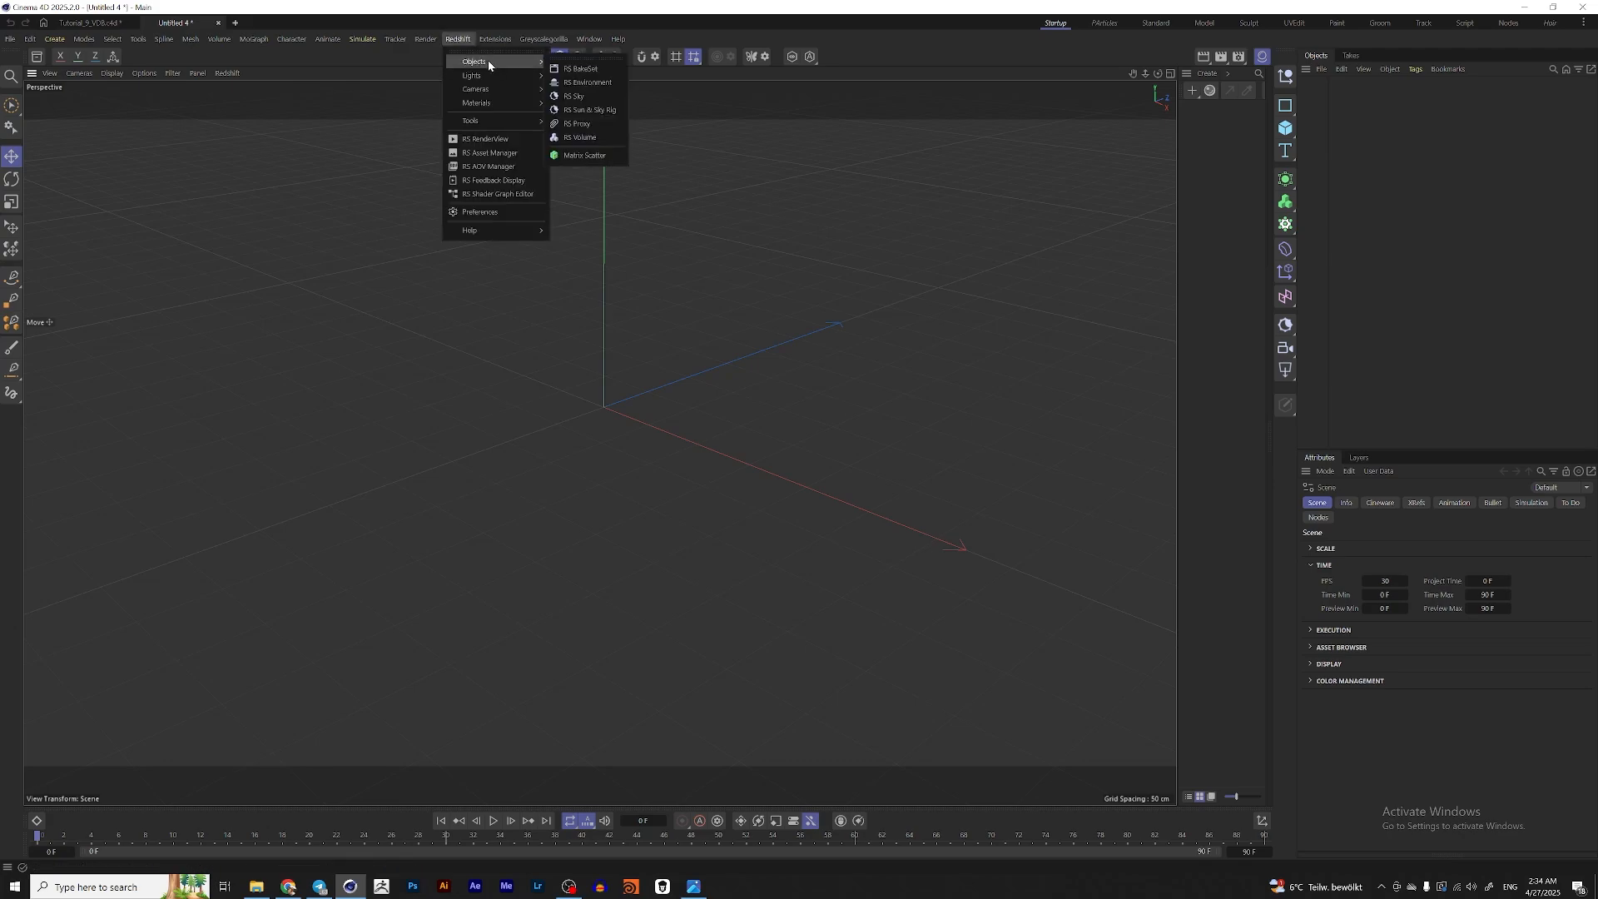
{"action": "left_click", "coordinate": [602, 137]}
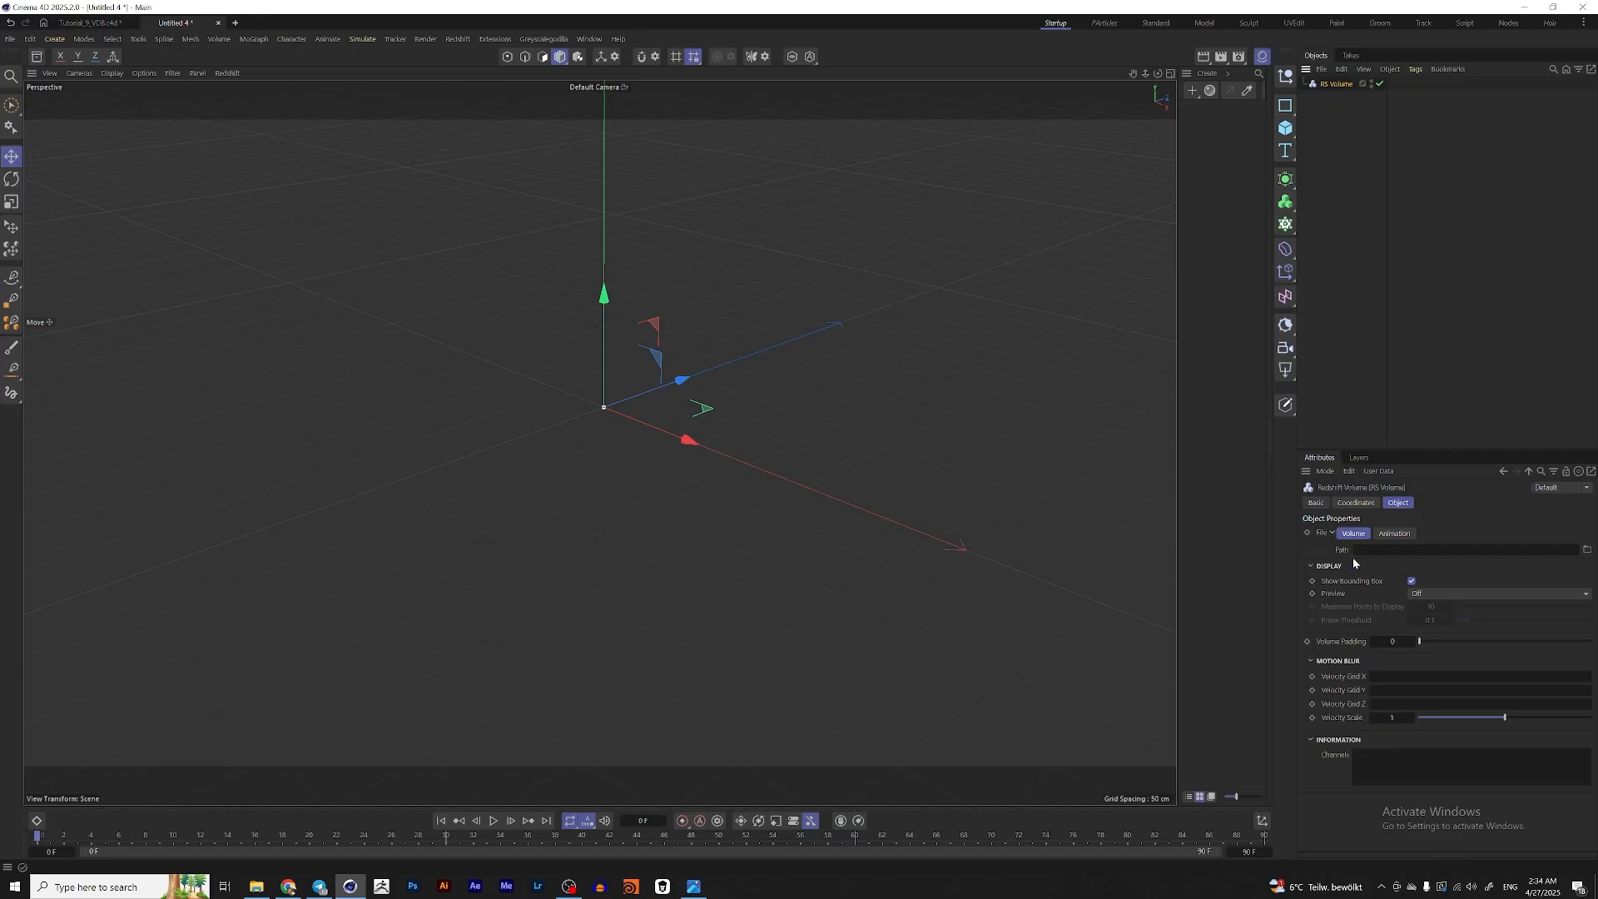
- Load Cloud_09.vdb from the VDB Clouds Pack folder in Assets > Clouds as the volume's file
{"action": "left_click", "coordinate": [1587, 549]}
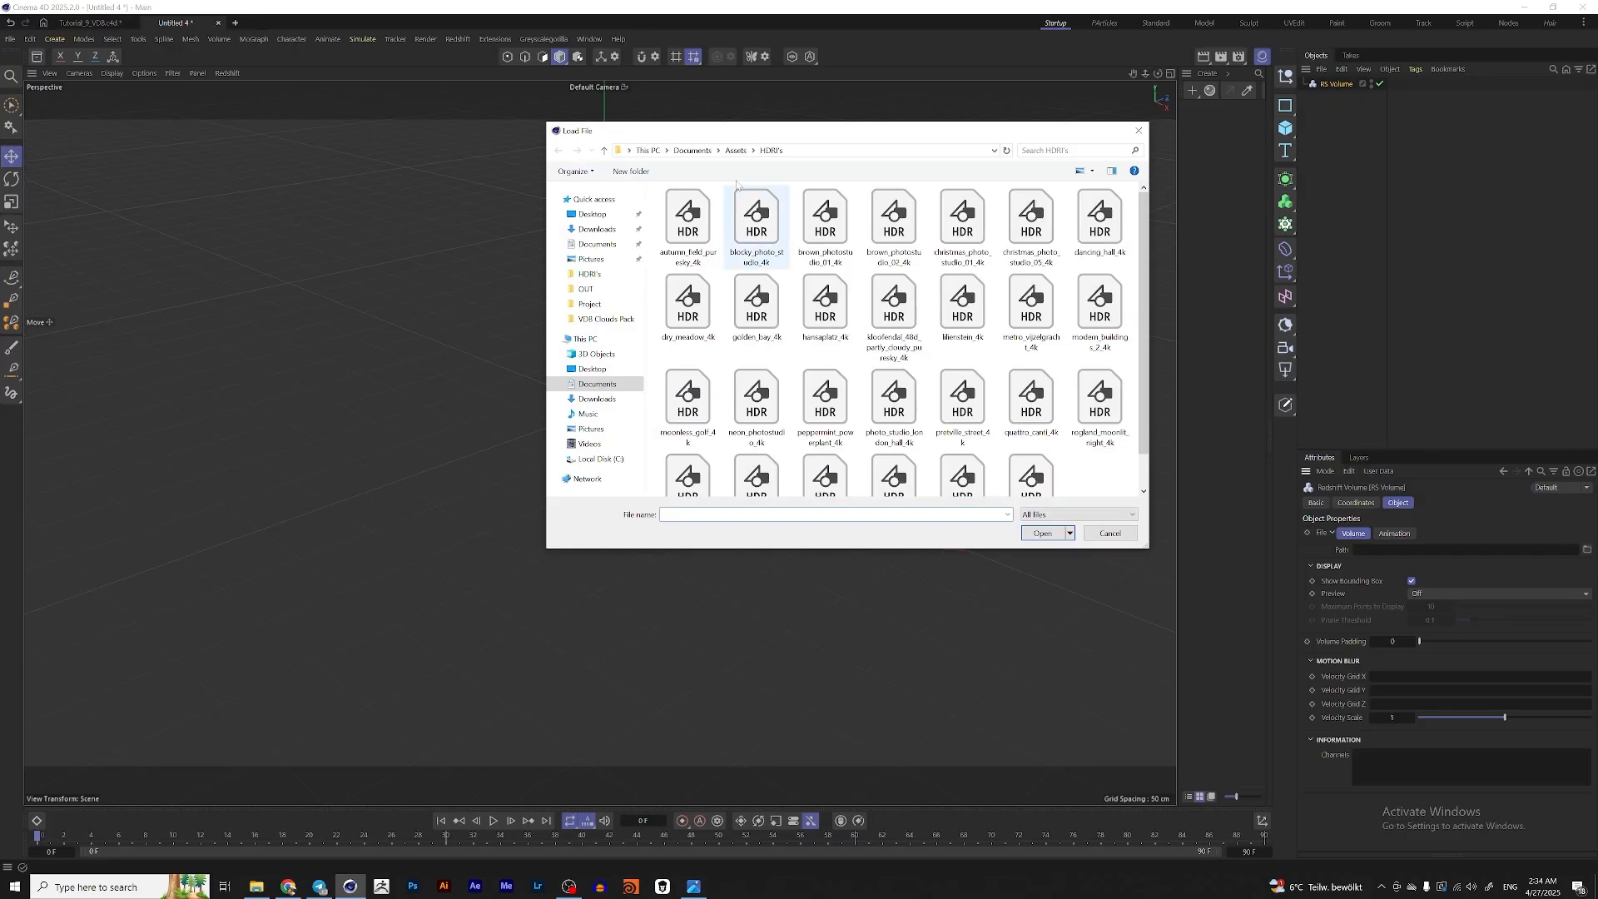
{"action": "left_click", "coordinate": [735, 150]}
{"action": "double_click", "coordinate": [708, 210]}
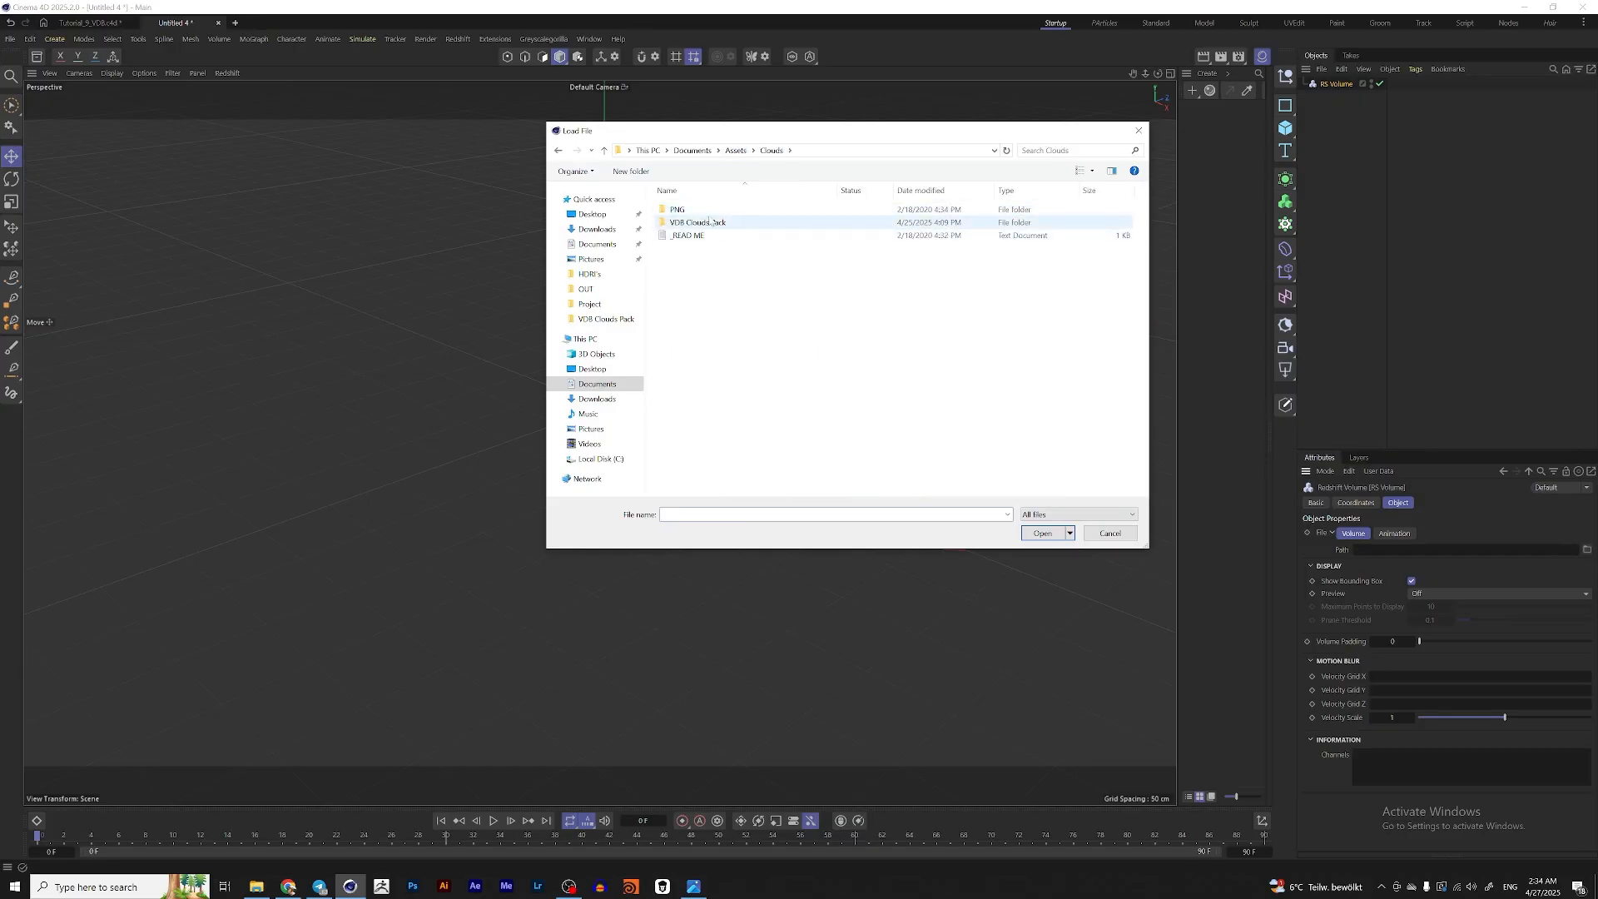
{"action": "double_click", "coordinate": [708, 222]}
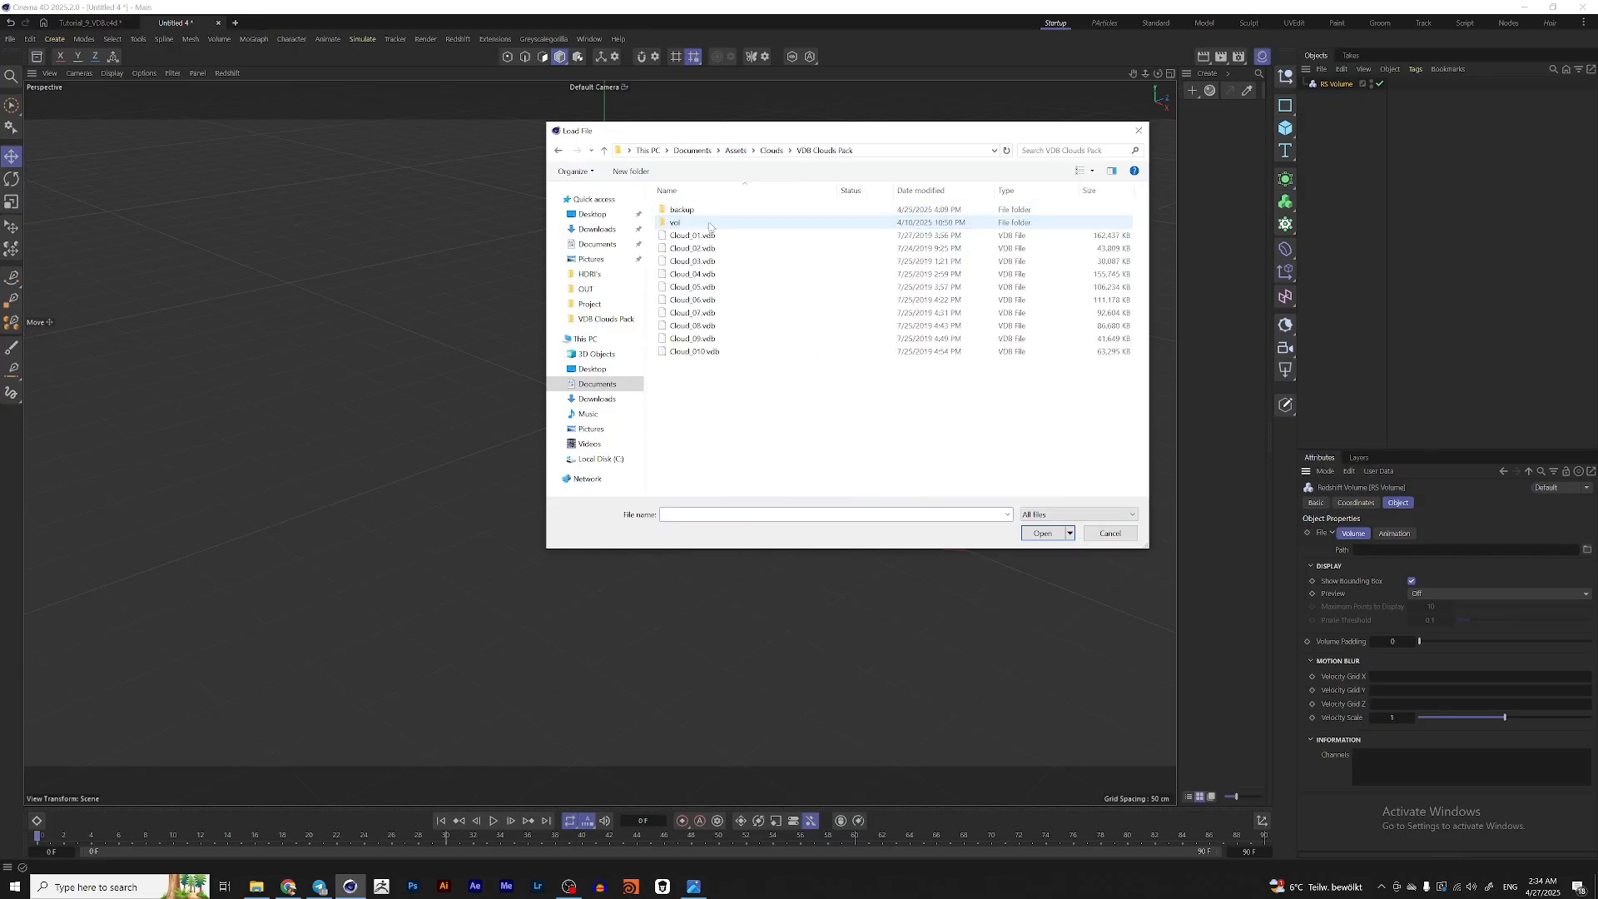
{"action": "double_click", "coordinate": [704, 340]}
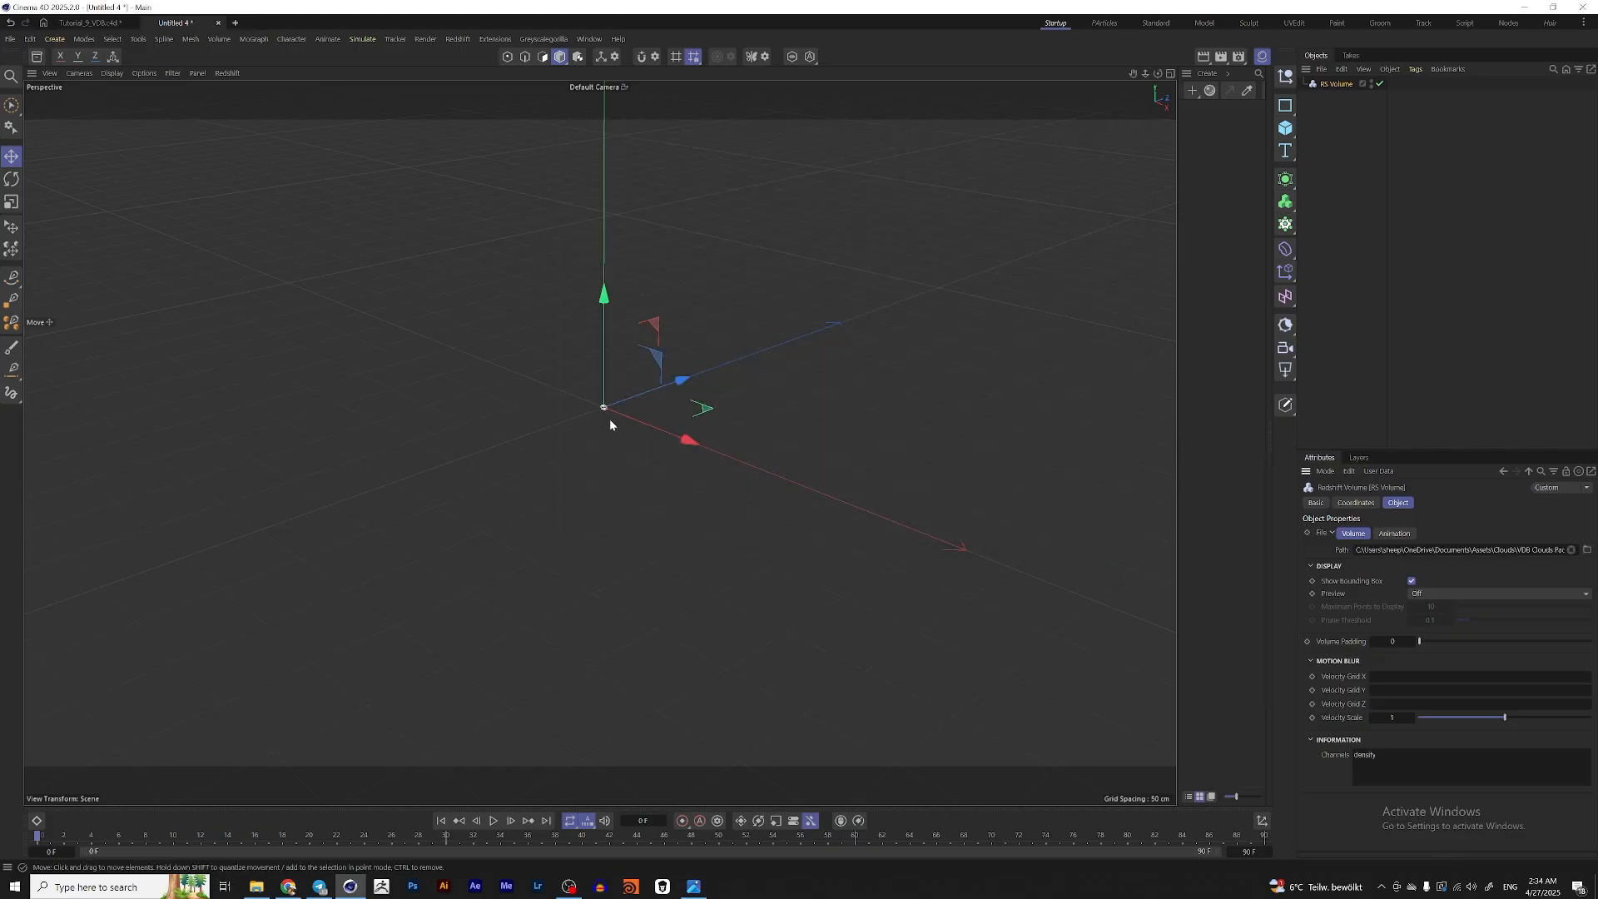
- Set the RS Volume's preview to Points with a maximum of 100 points to display
{"action": "middle_click_drag", "start_coordinate": [600, 443], "coordinate": [624, 412], "text": "alt"}
{"action": "right_click_drag", "start_coordinate": [614, 402], "coordinate": [685, 395], "text": "alt"}
{"action": "right_click_drag", "start_coordinate": [621, 400], "coordinate": [672, 403], "text": "alt"}
{"action": "middle_click_drag", "start_coordinate": [671, 403], "coordinate": [650, 413], "text": "alt"}
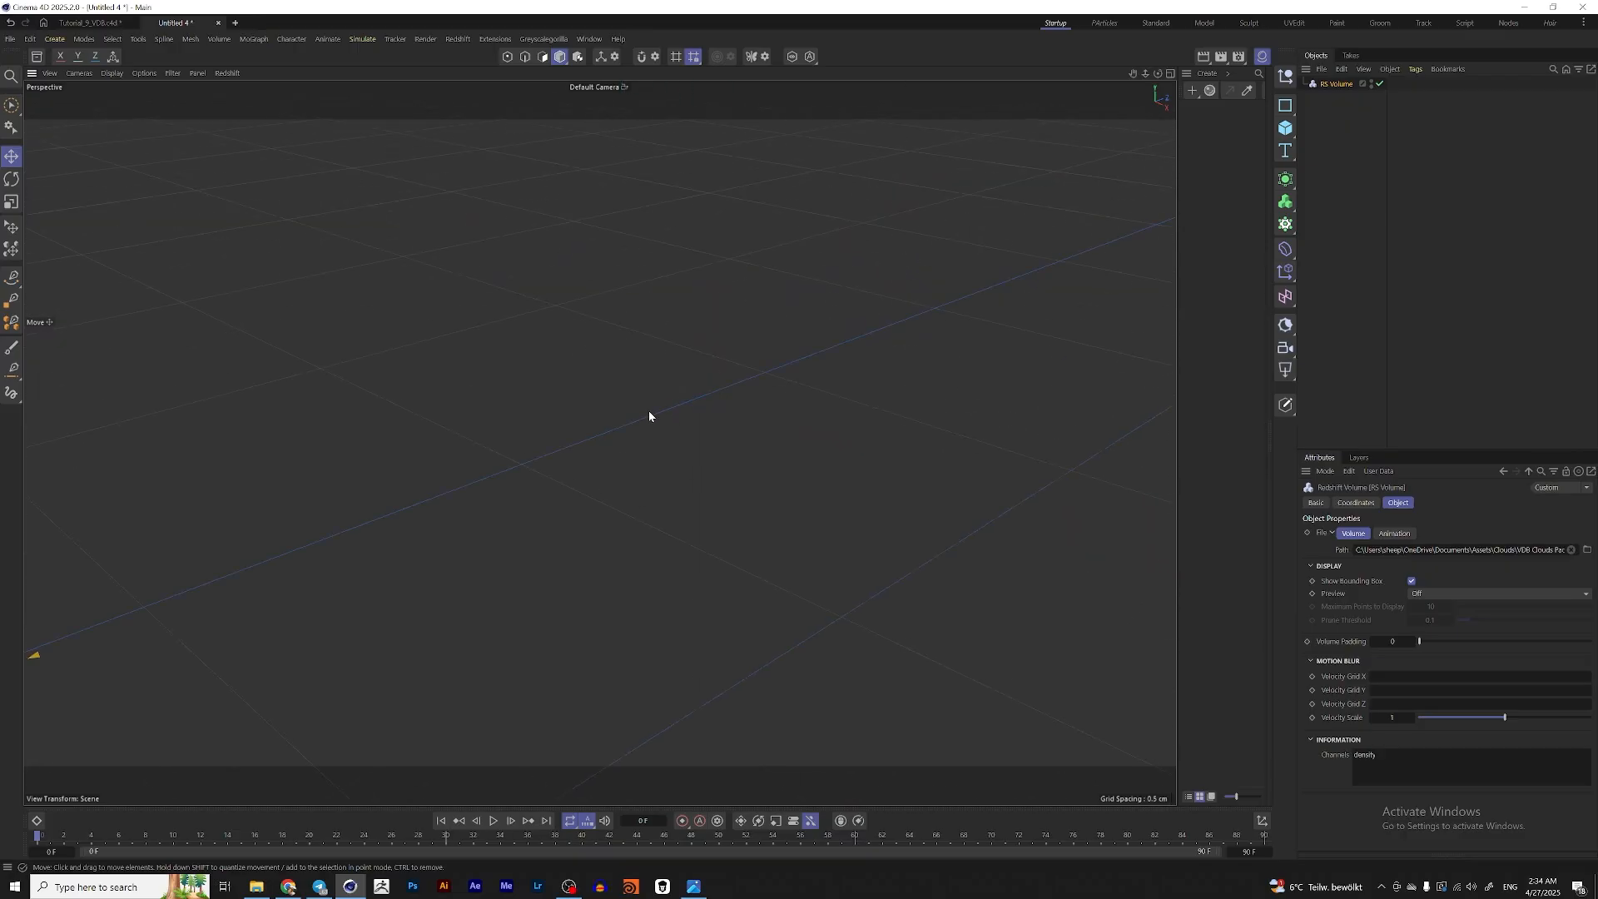
{"action": "right_click_drag", "start_coordinate": [648, 411], "coordinate": [590, 435], "text": "alt"}
{"action": "mouse_move", "coordinate": [574, 434]}
{"action": "left_mouse_down", "text": "alt"}
{"action": "mouse_move", "coordinate": [605, 437]}
{"action": "mouse_move", "coordinate": [581, 432]}
{"action": "left_mouse_up", "text": "alt"}
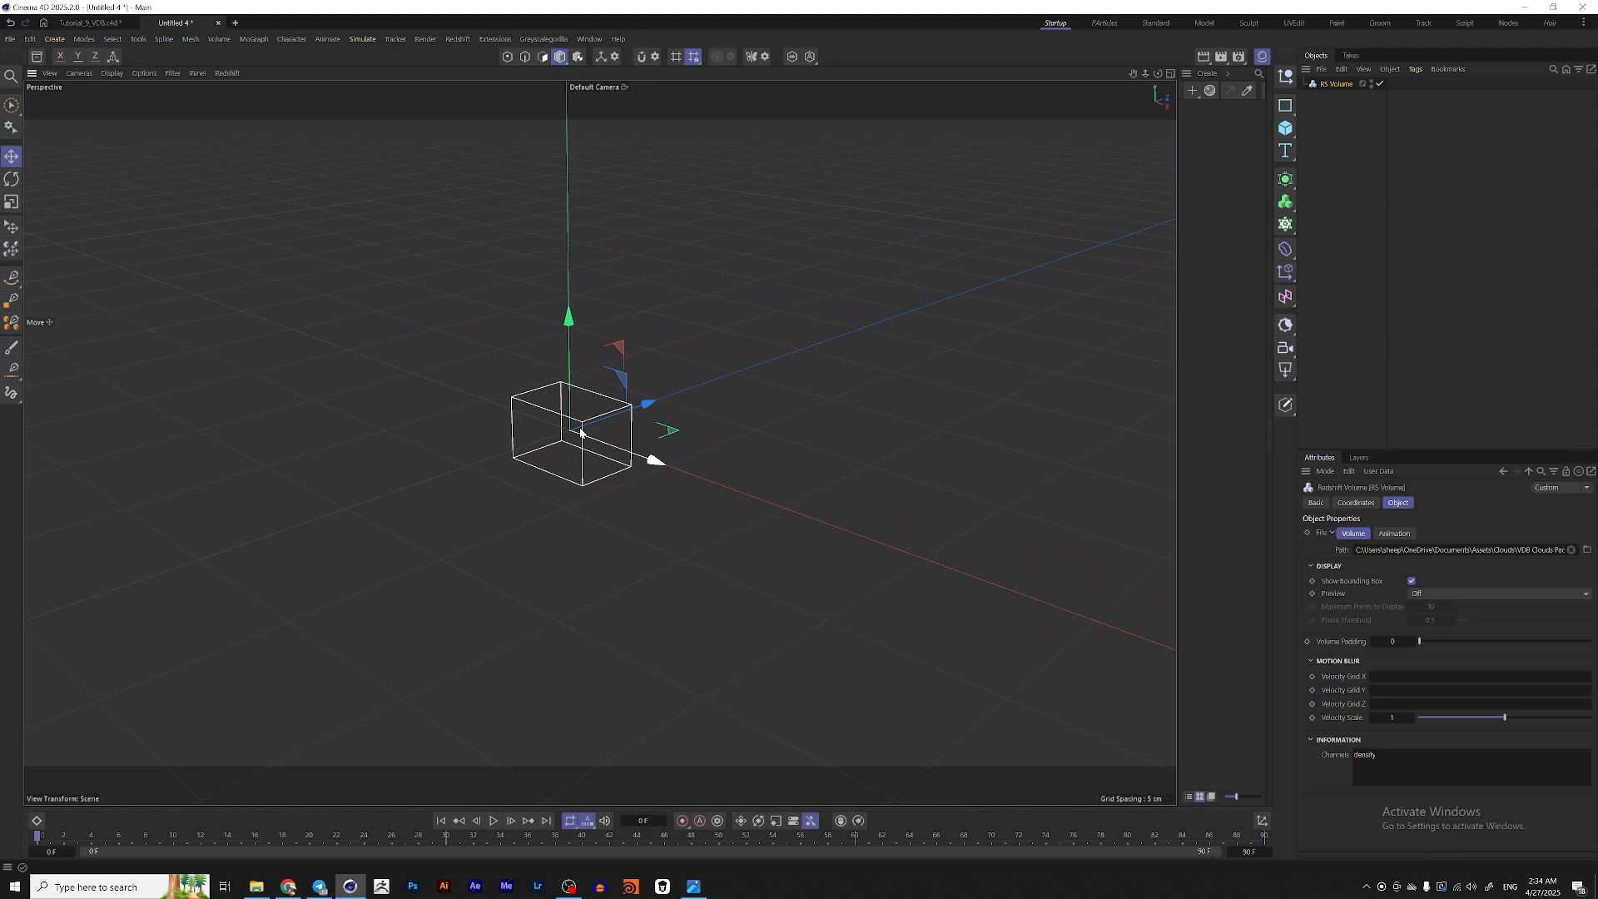
{"action": "scroll", "coordinate": [581, 432], "scroll_direction": "down", "scroll_amount": 2}
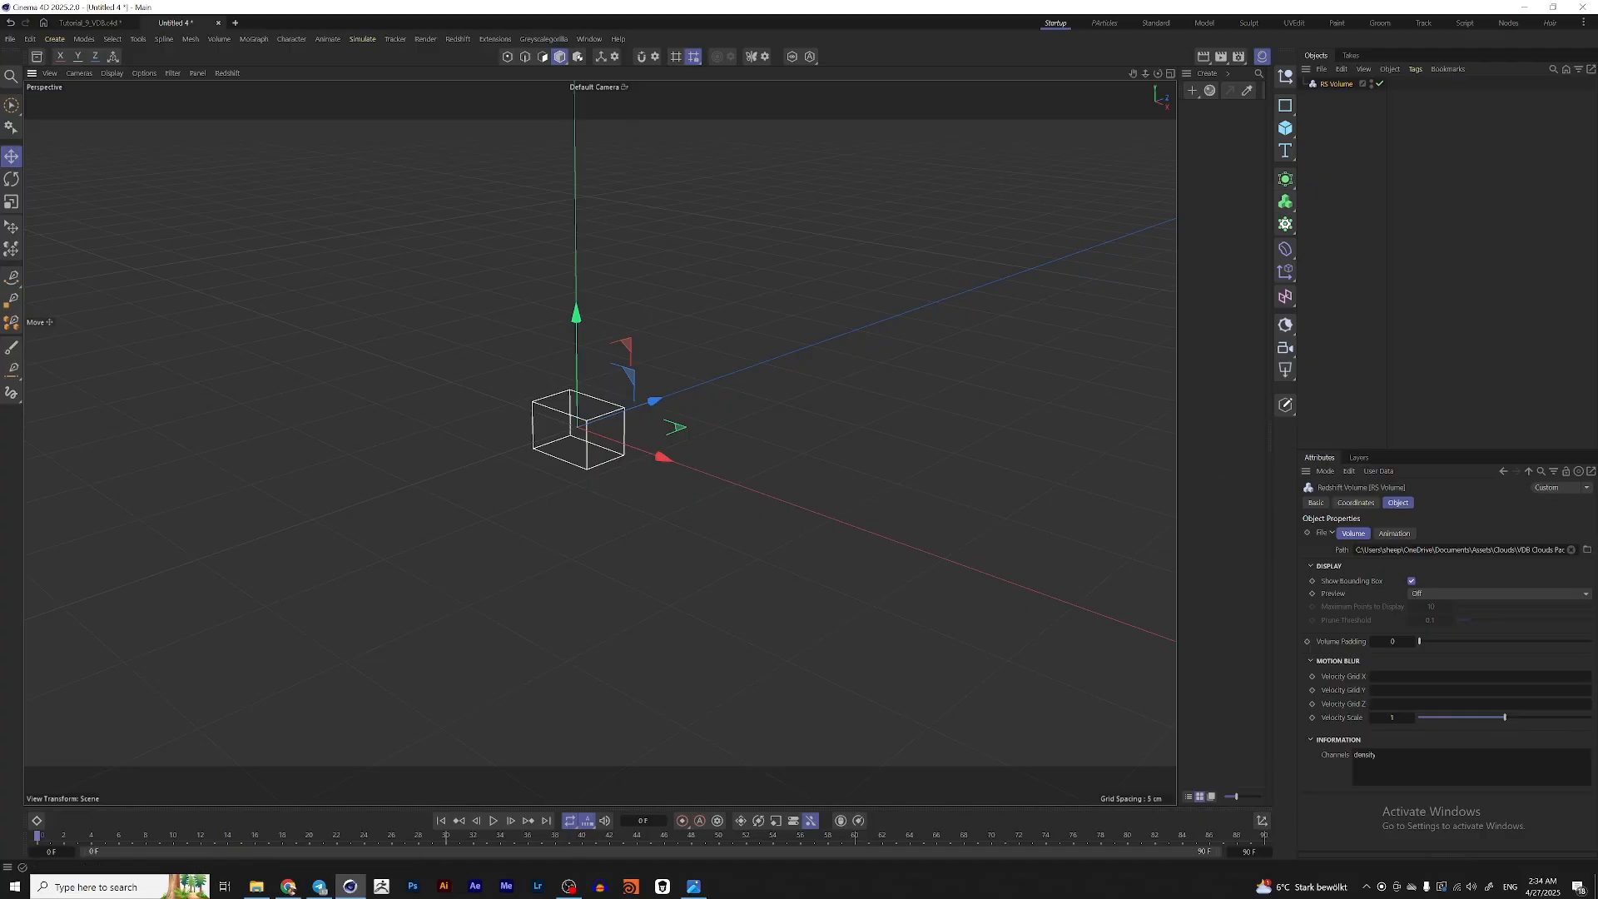
{"action": "left_click", "coordinate": [1419, 593]}
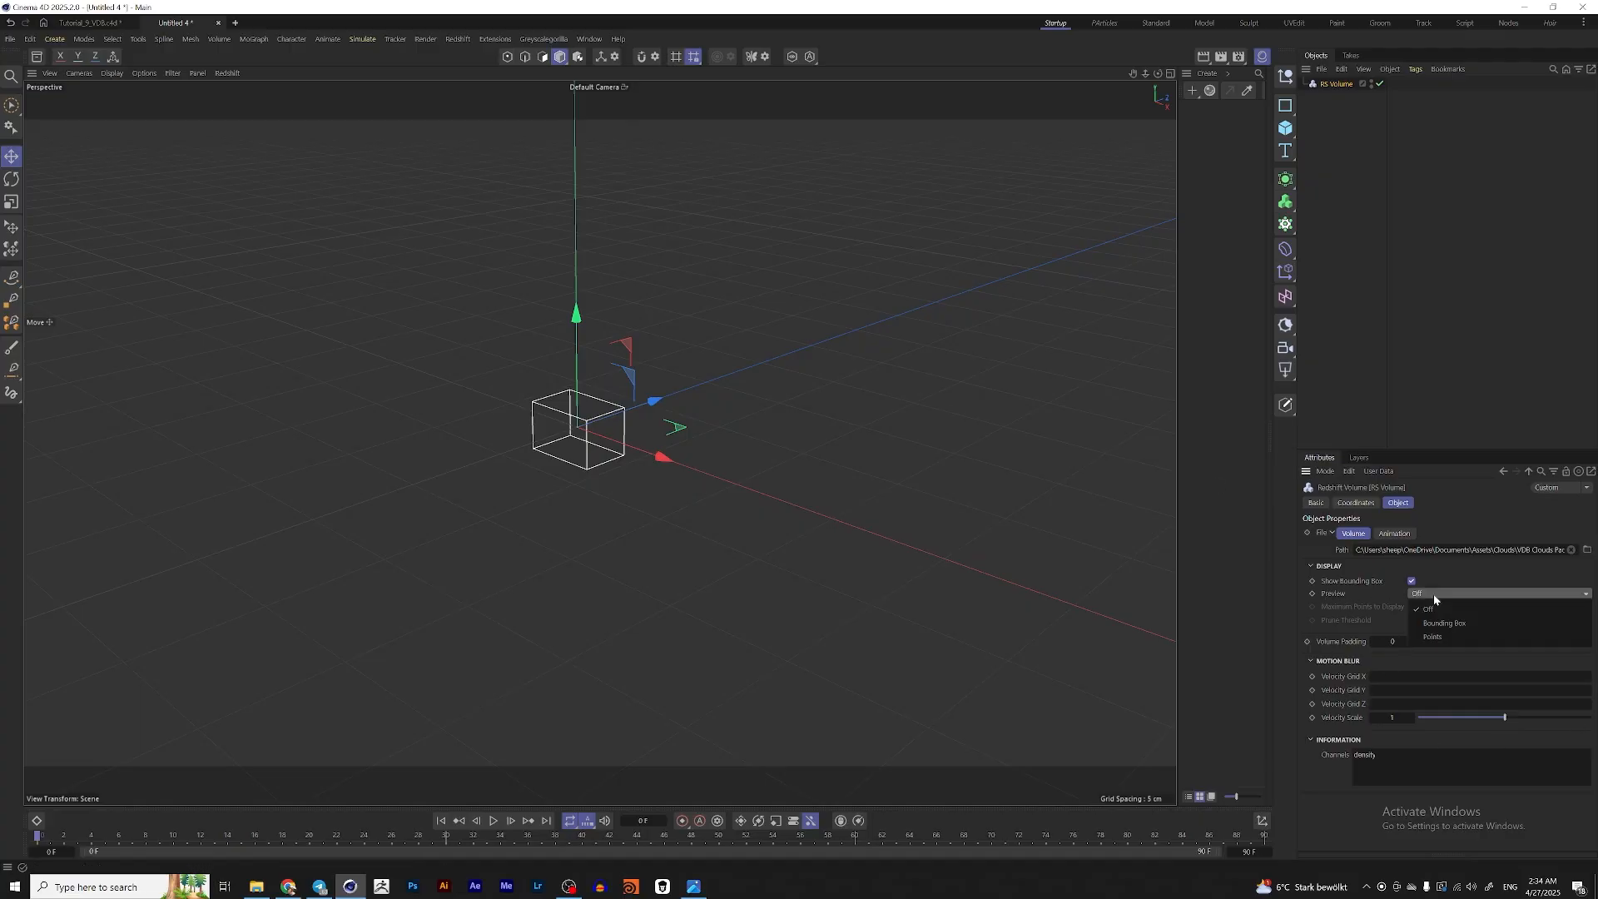
{"action": "left_click", "coordinate": [1442, 637]}
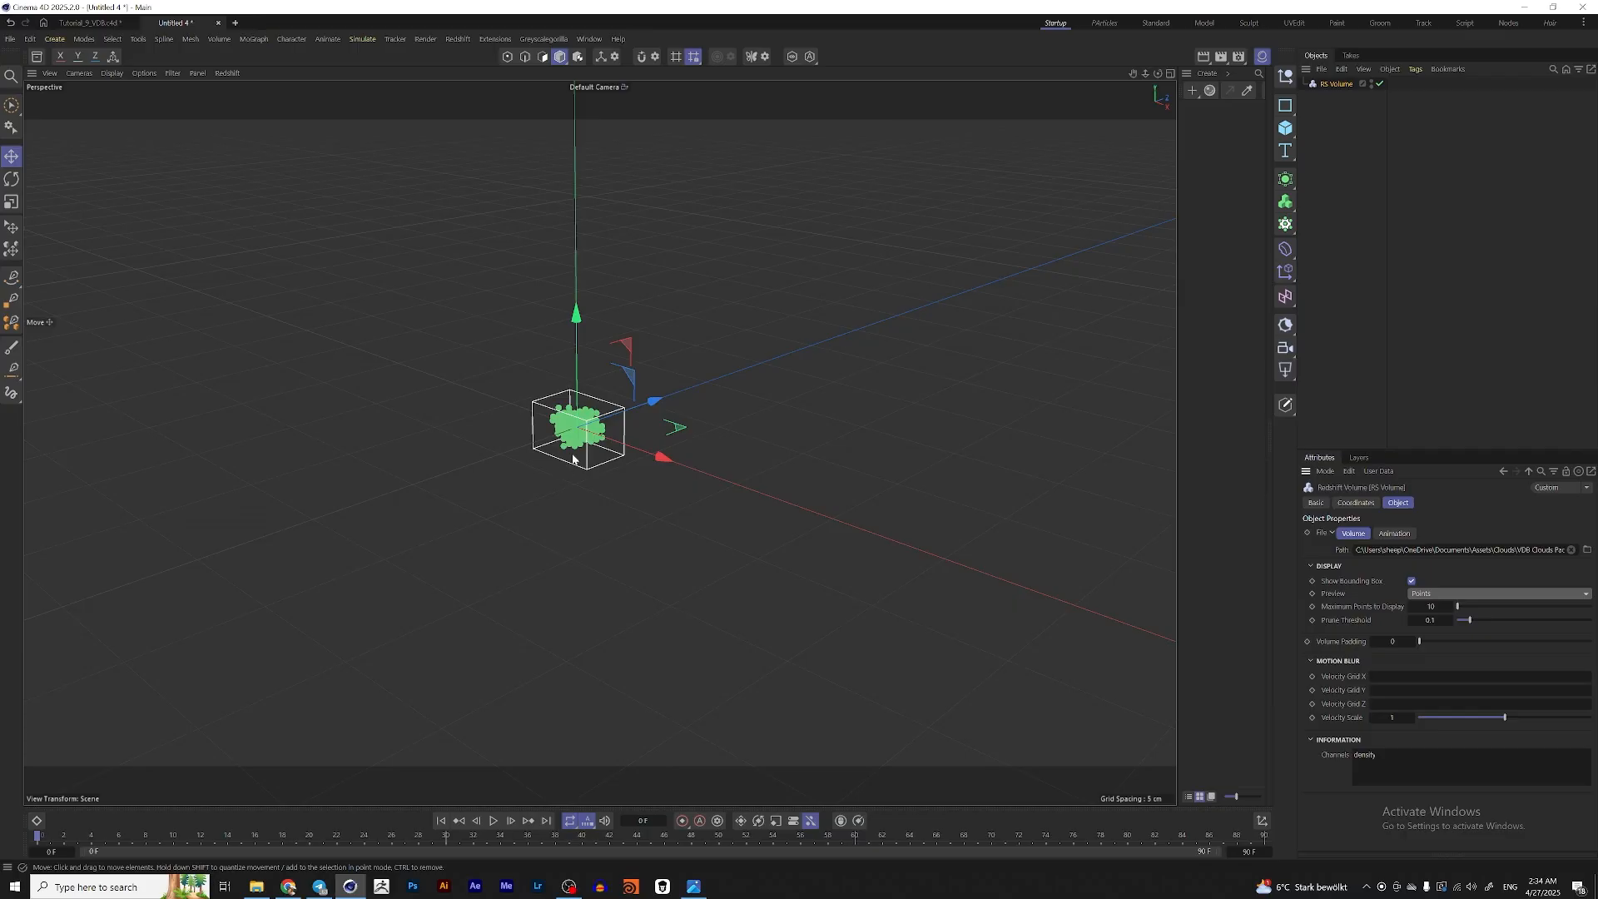
{"action": "left_click_drag", "start_coordinate": [563, 434], "coordinate": [561, 429], "text": "alt"}
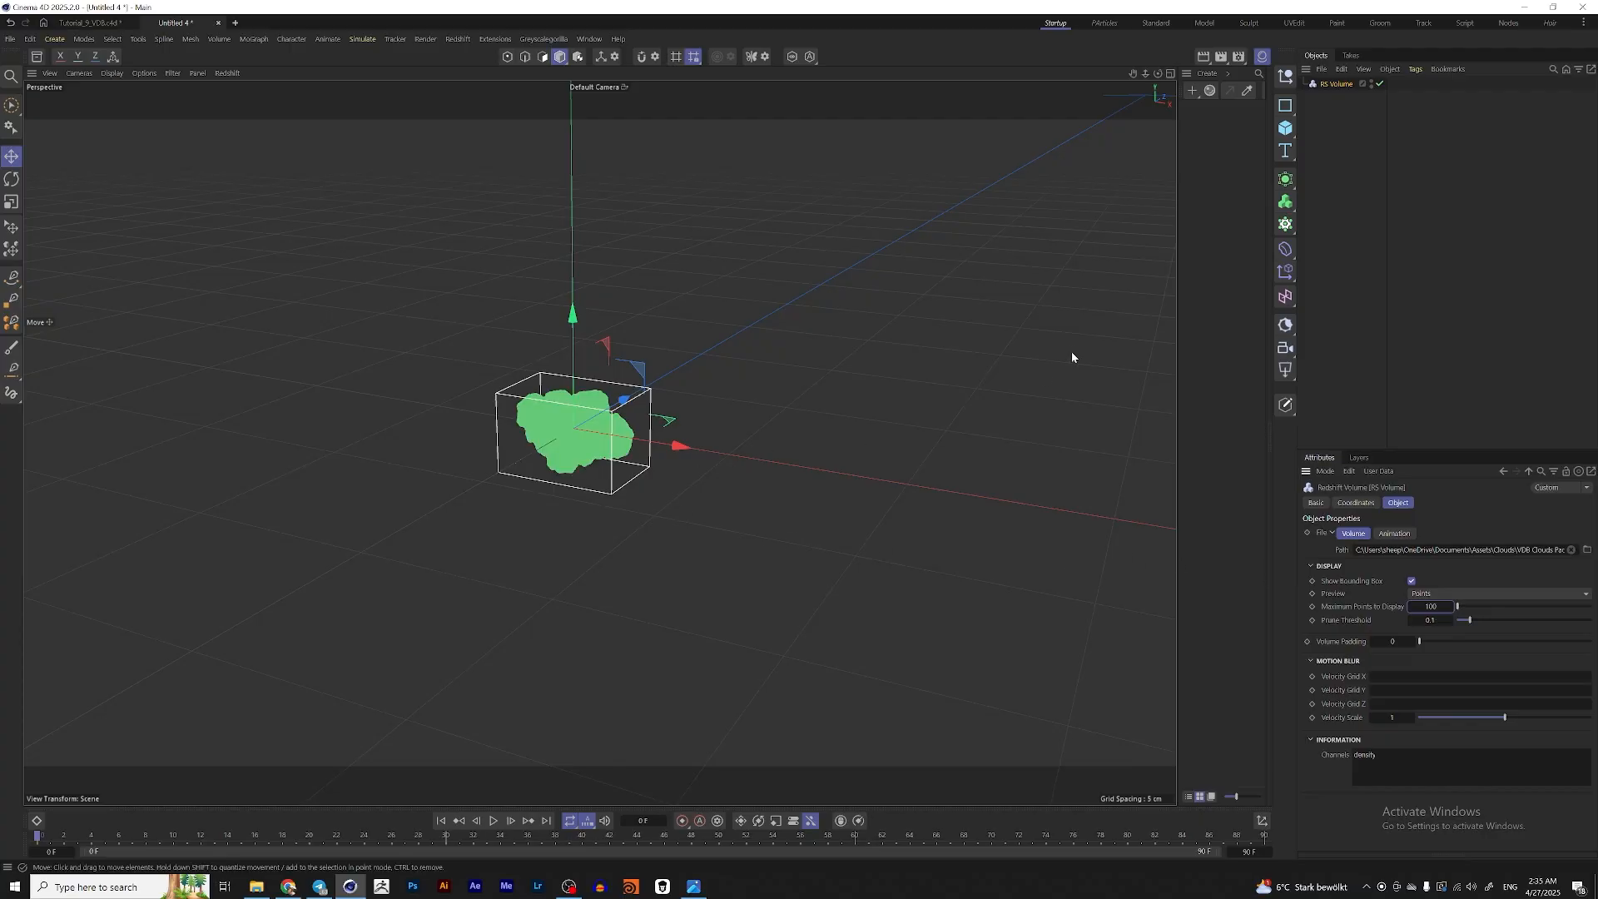
- Add a default cube to compare its size with the cloud volume, and delete the cube
{"action": "scroll", "coordinate": [902, 324], "scroll_direction": "down", "scroll_amount": 3}
{"action": "left_click", "coordinate": [1285, 128]}
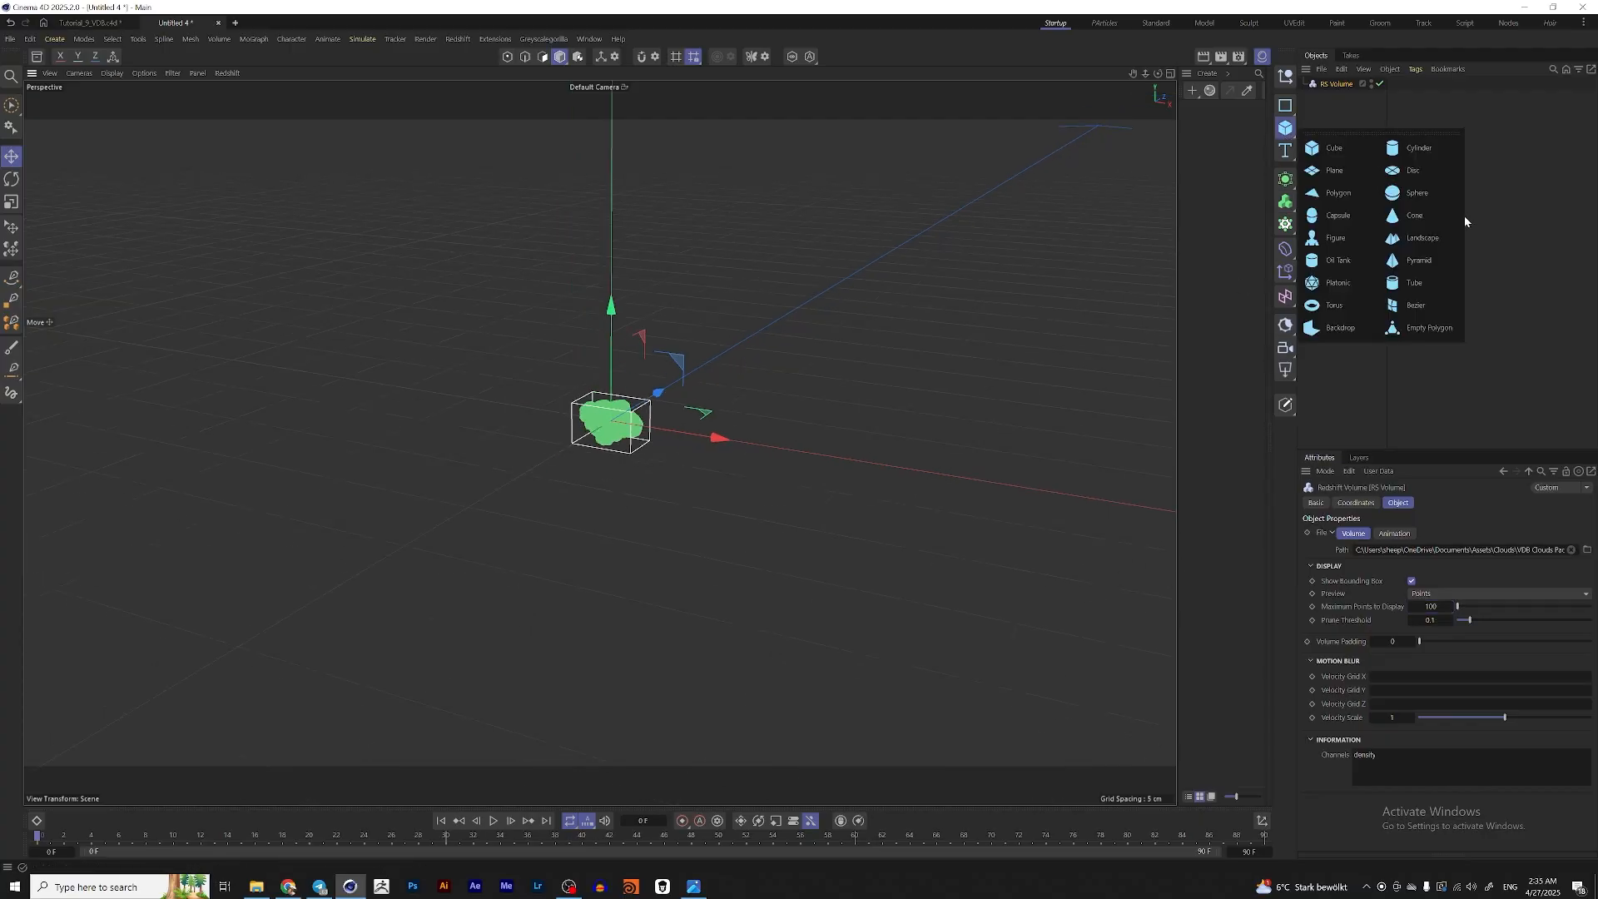
{"action": "left_click", "coordinate": [1332, 147]}
{"action": "scroll", "coordinate": [641, 381], "scroll_direction": "down", "scroll_amount": 3}
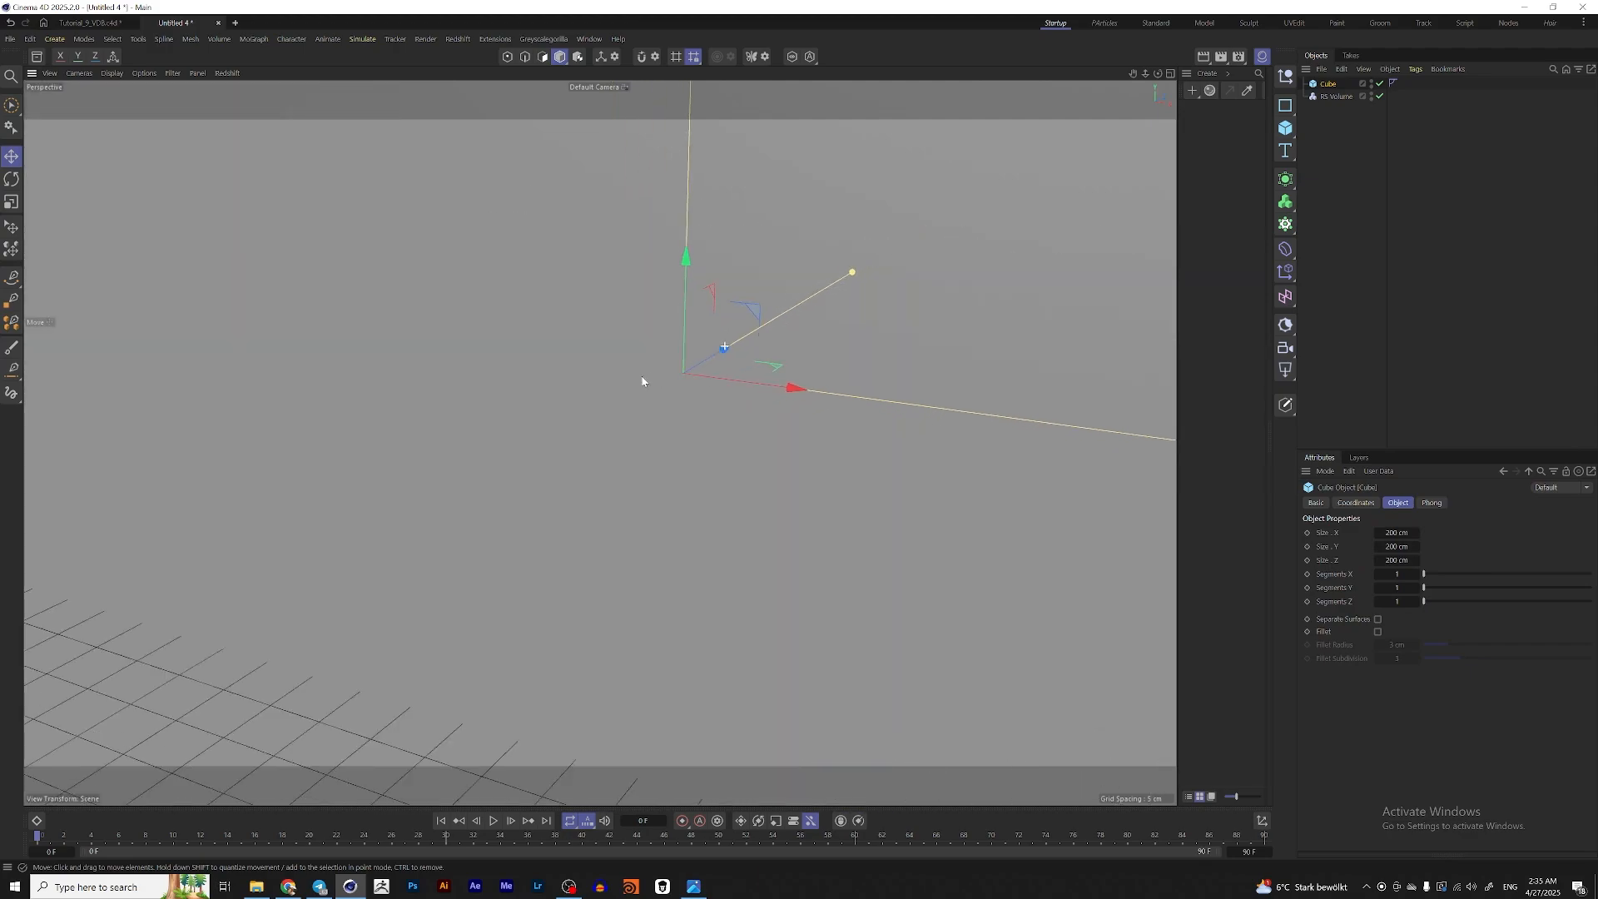
{"action": "scroll", "coordinate": [642, 381], "scroll_direction": "down", "scroll_amount": 5}
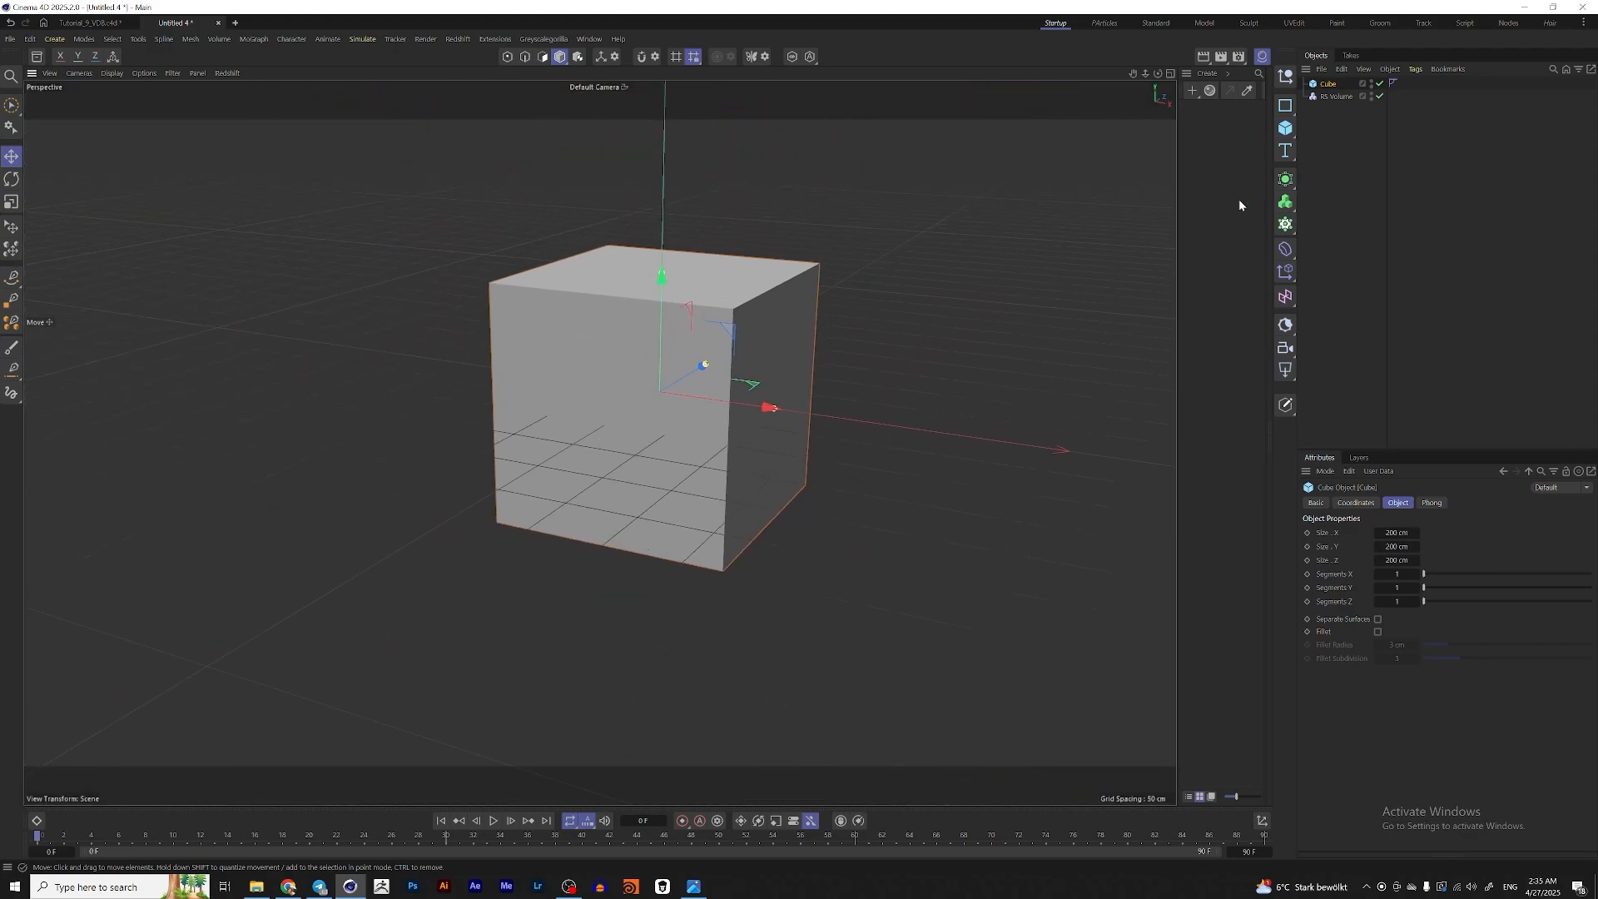
{"action": "key", "text": "Delete"}
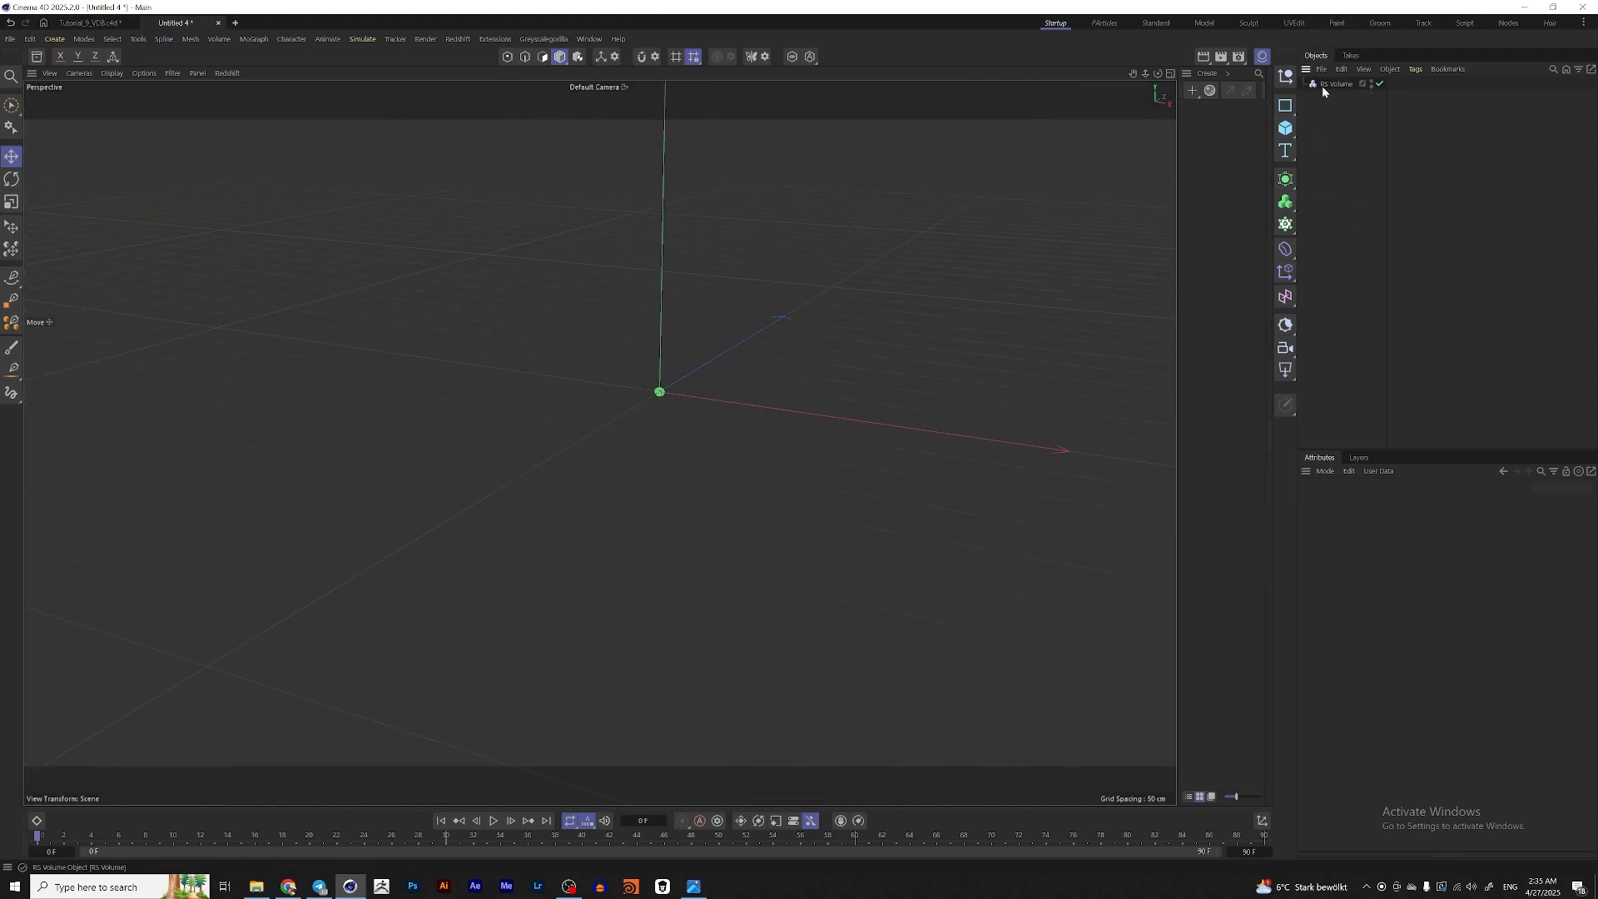
- Scale the RS Volume to 100 on the X, Y and Z axes
{"action": "left_click", "coordinate": [1323, 85]}
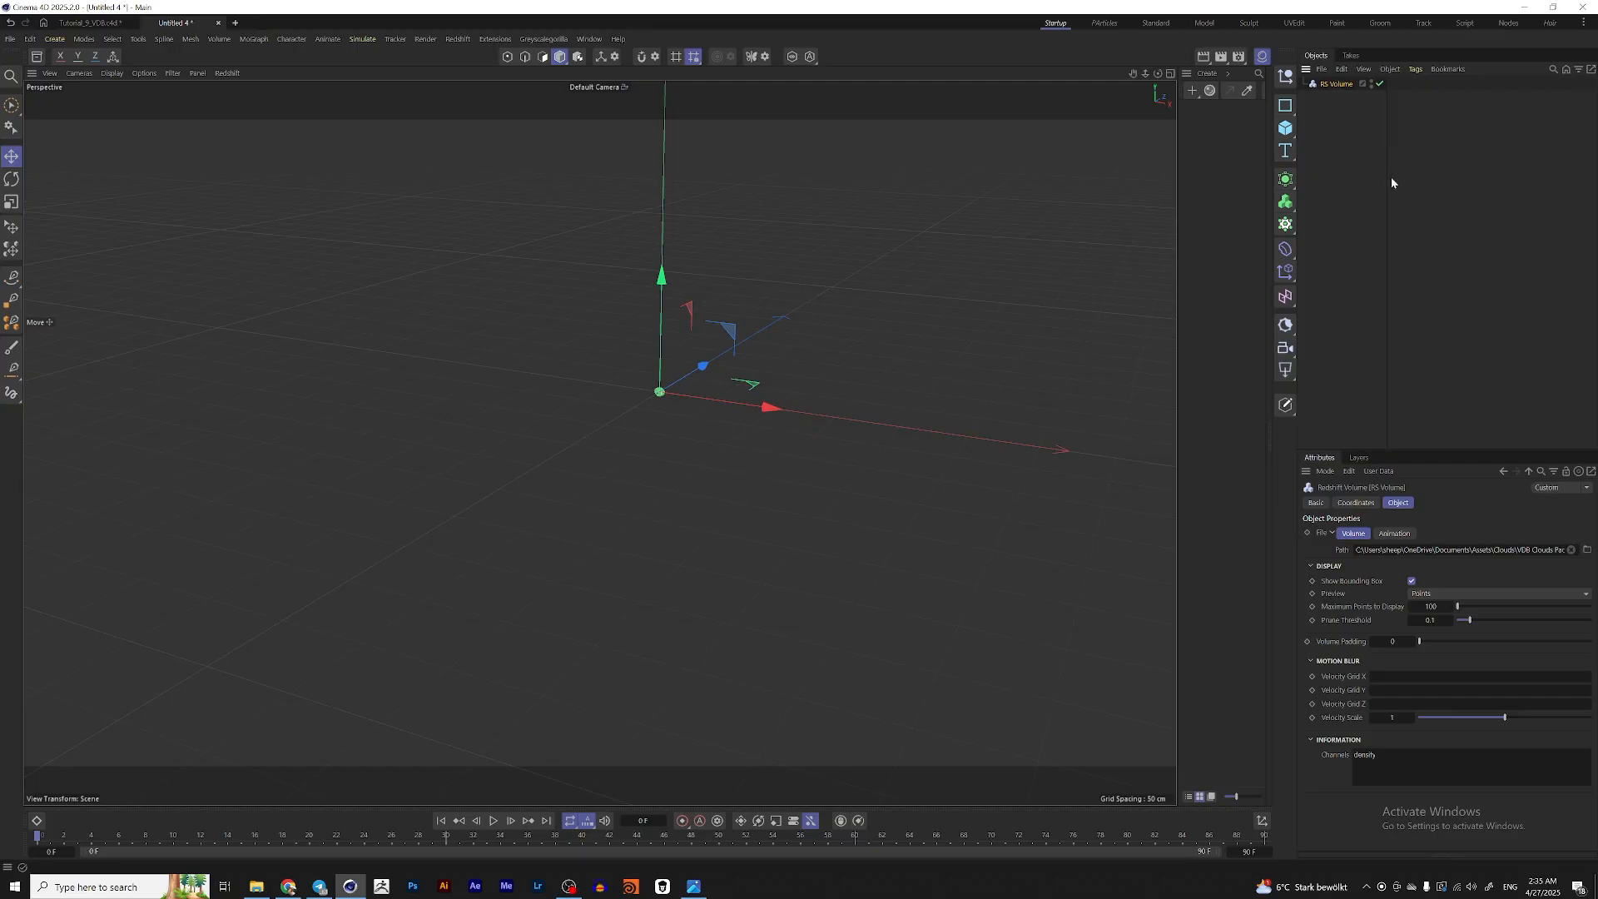
{"action": "left_click", "coordinate": [1355, 503]}
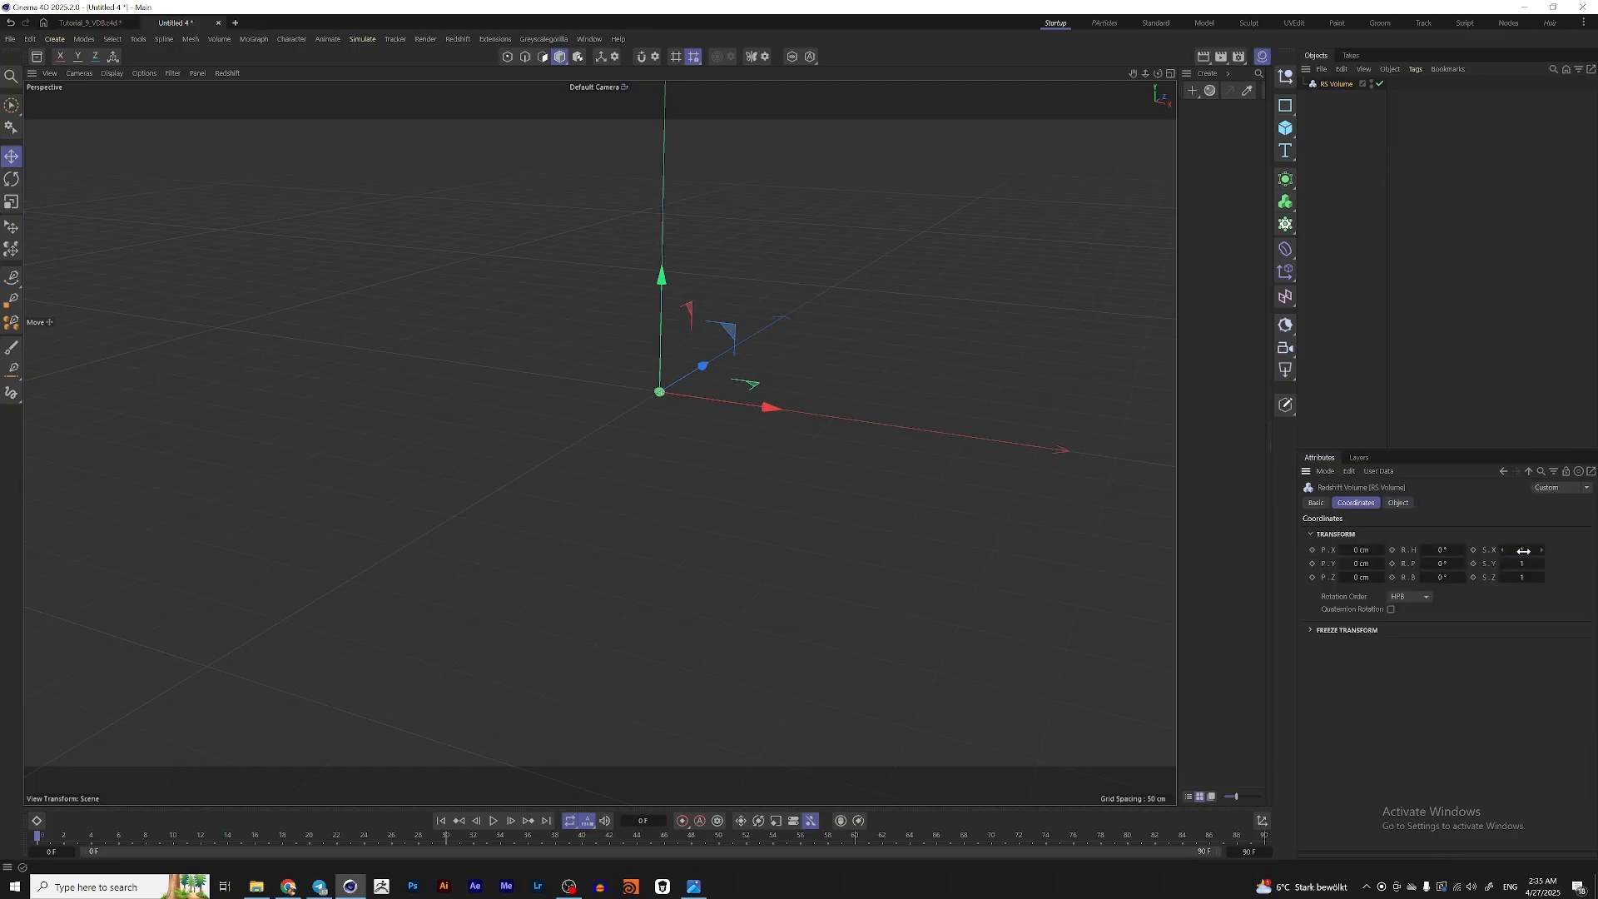
{"action": "left_click", "coordinate": [1521, 551]}
{"action": "type", "text": "100"}
{"action": "key", "text": "Tab"}
{"action": "type", "text": "100"}
{"action": "key", "text": "Tab"}
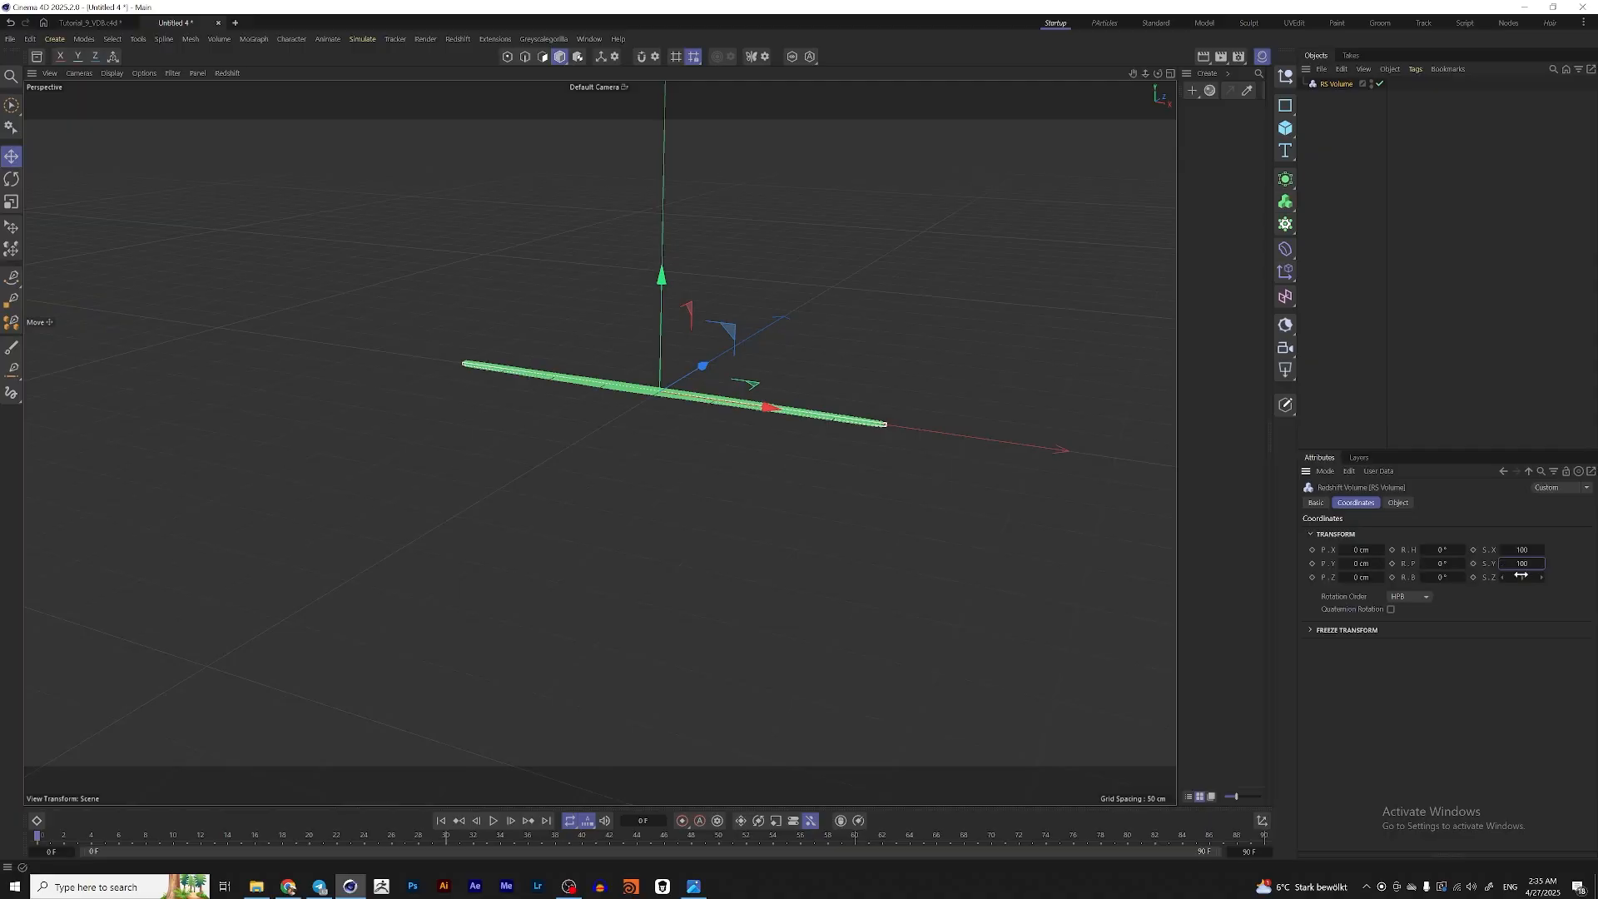
{"action": "type", "text": "100"}
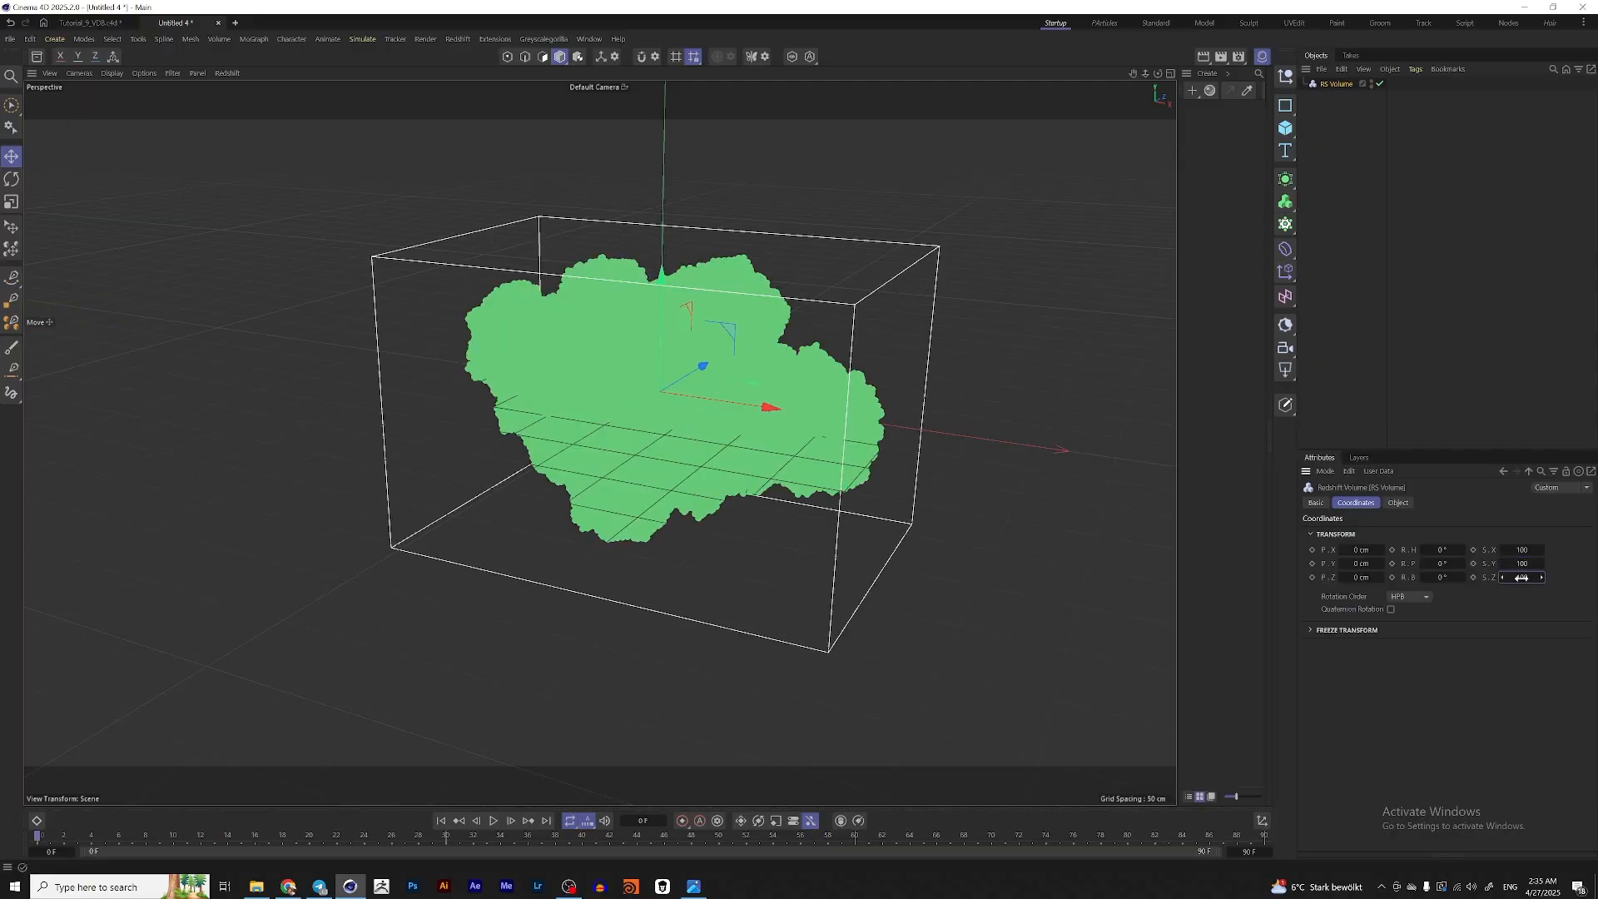
{"action": "key", "text": "Return"}
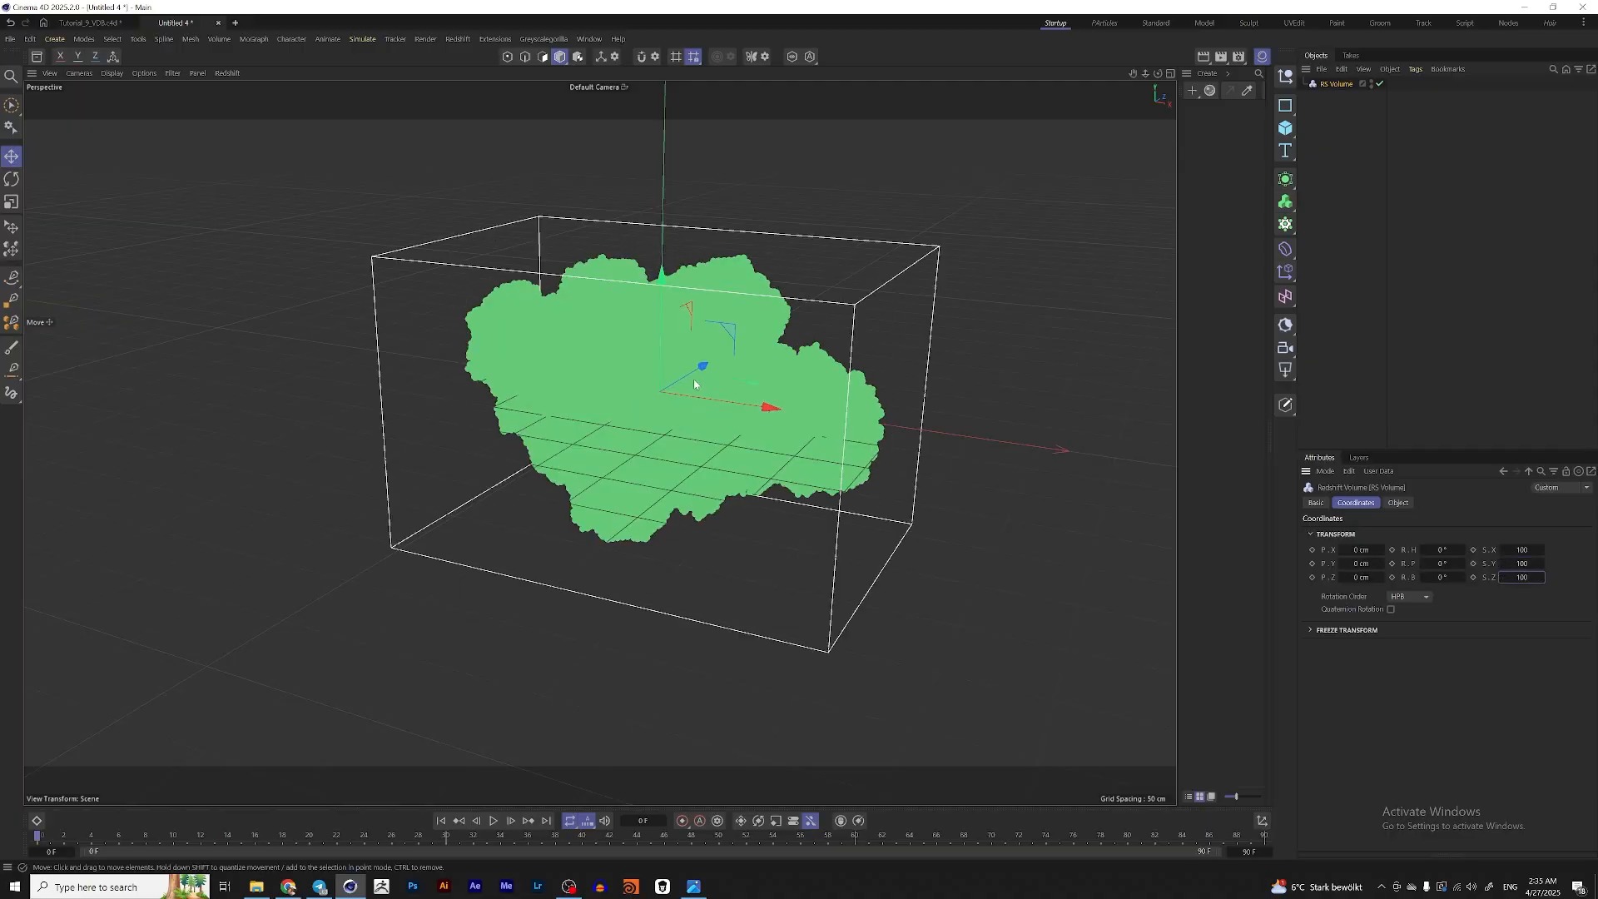
- Open the Redshift RenderView and start the live render of the cloud volume
{"action": "left_click_drag", "start_coordinate": [695, 385], "coordinate": [848, 449], "text": "alt"}
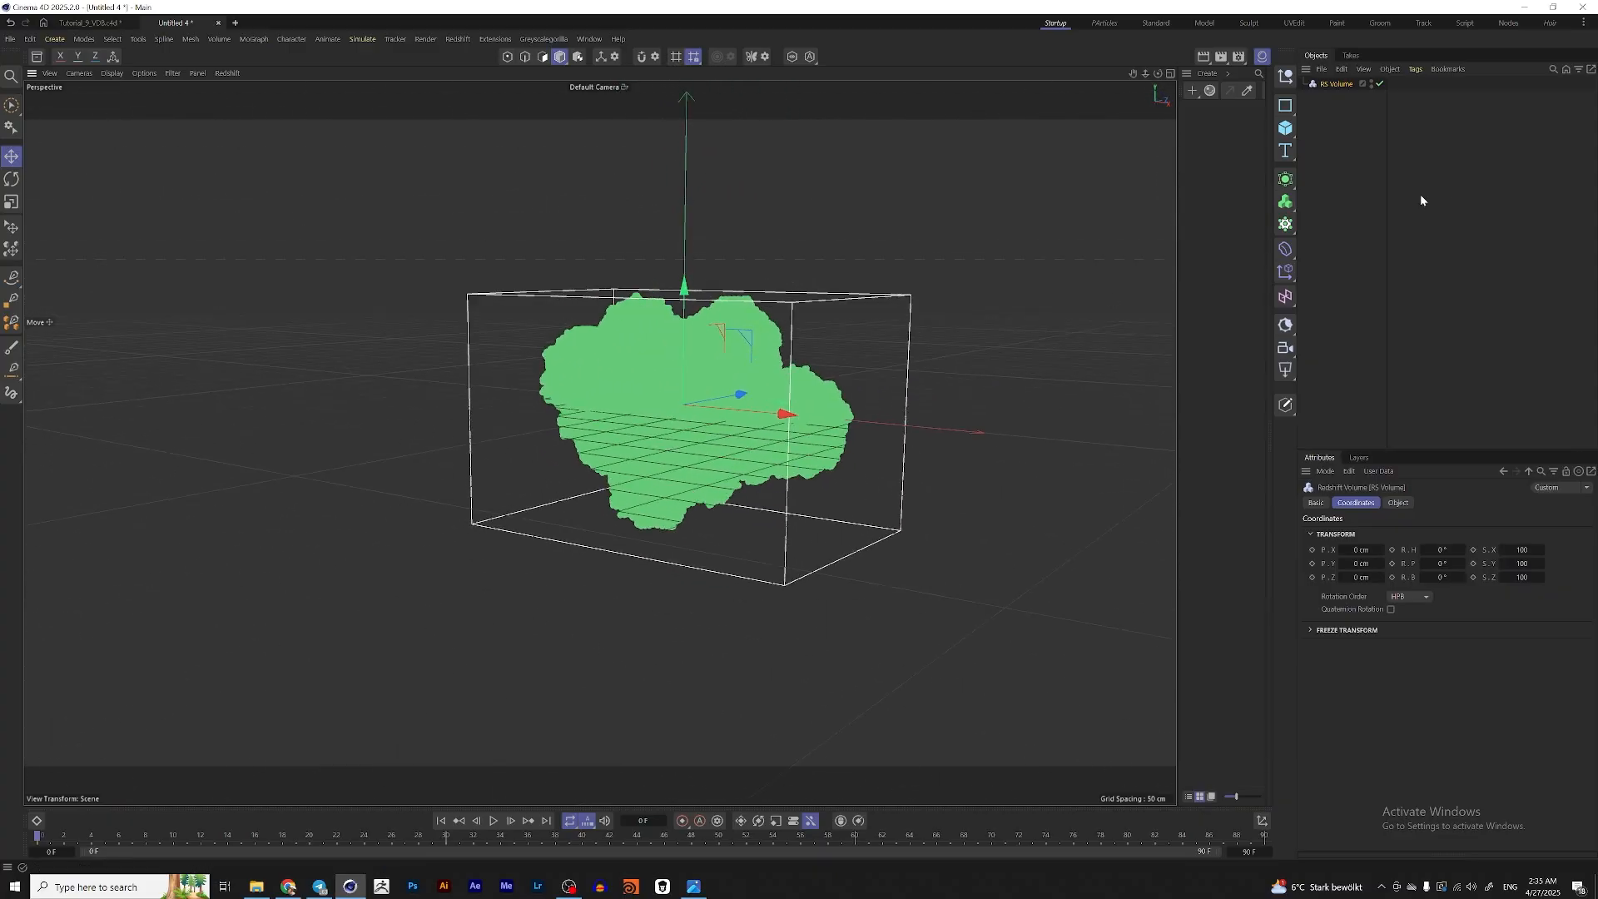
{"action": "left_click", "coordinate": [1285, 204]}
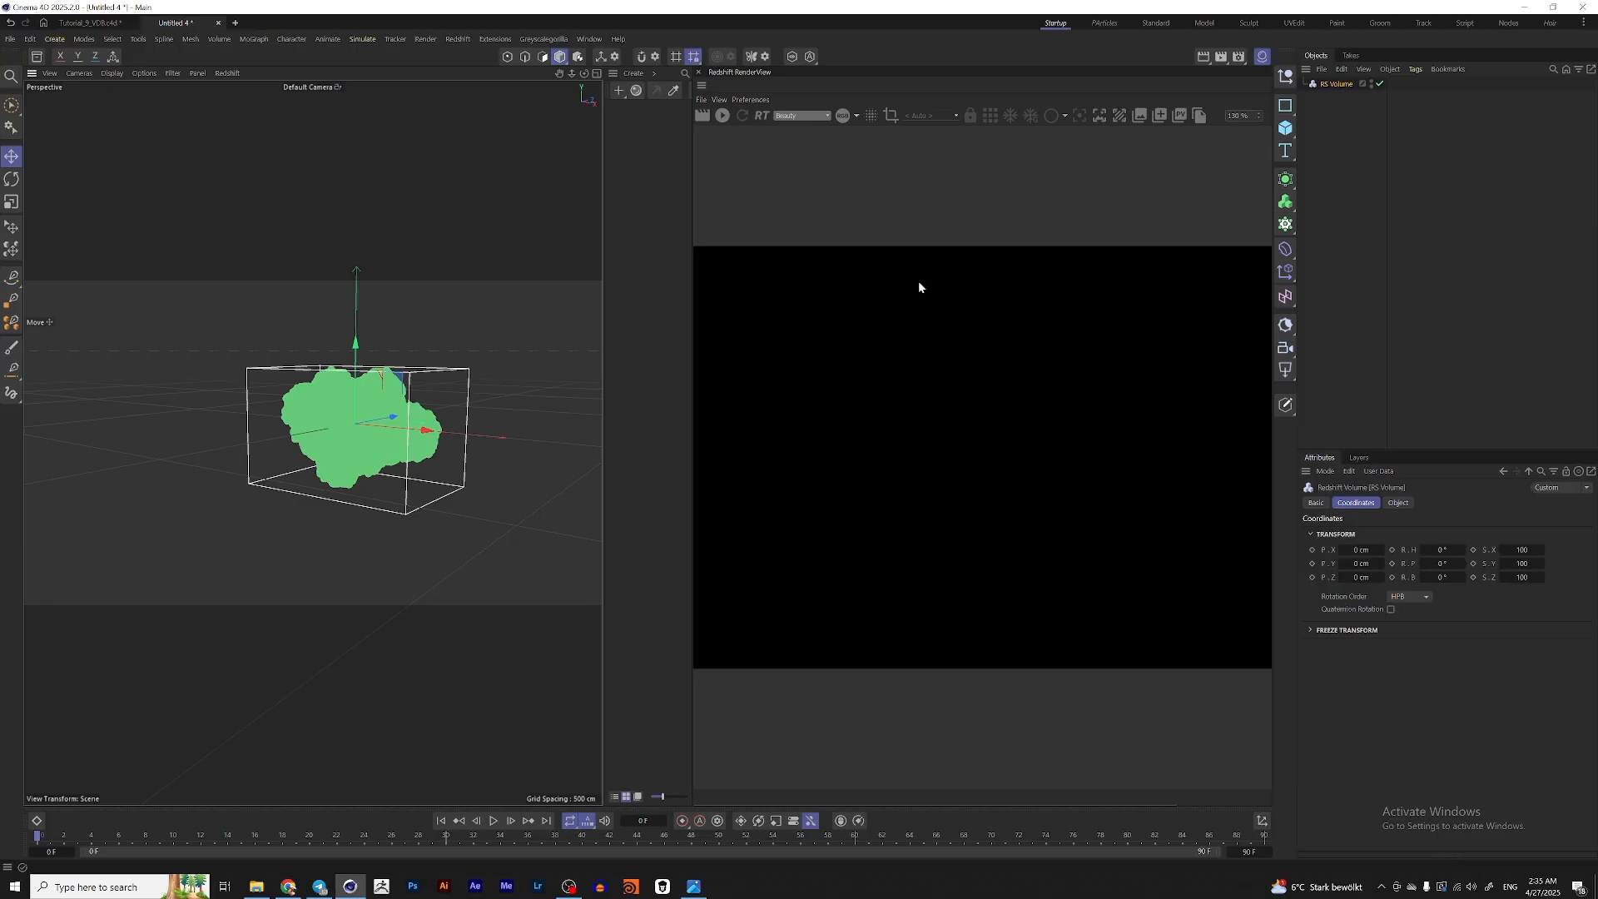
{"action": "left_click", "coordinate": [723, 116]}
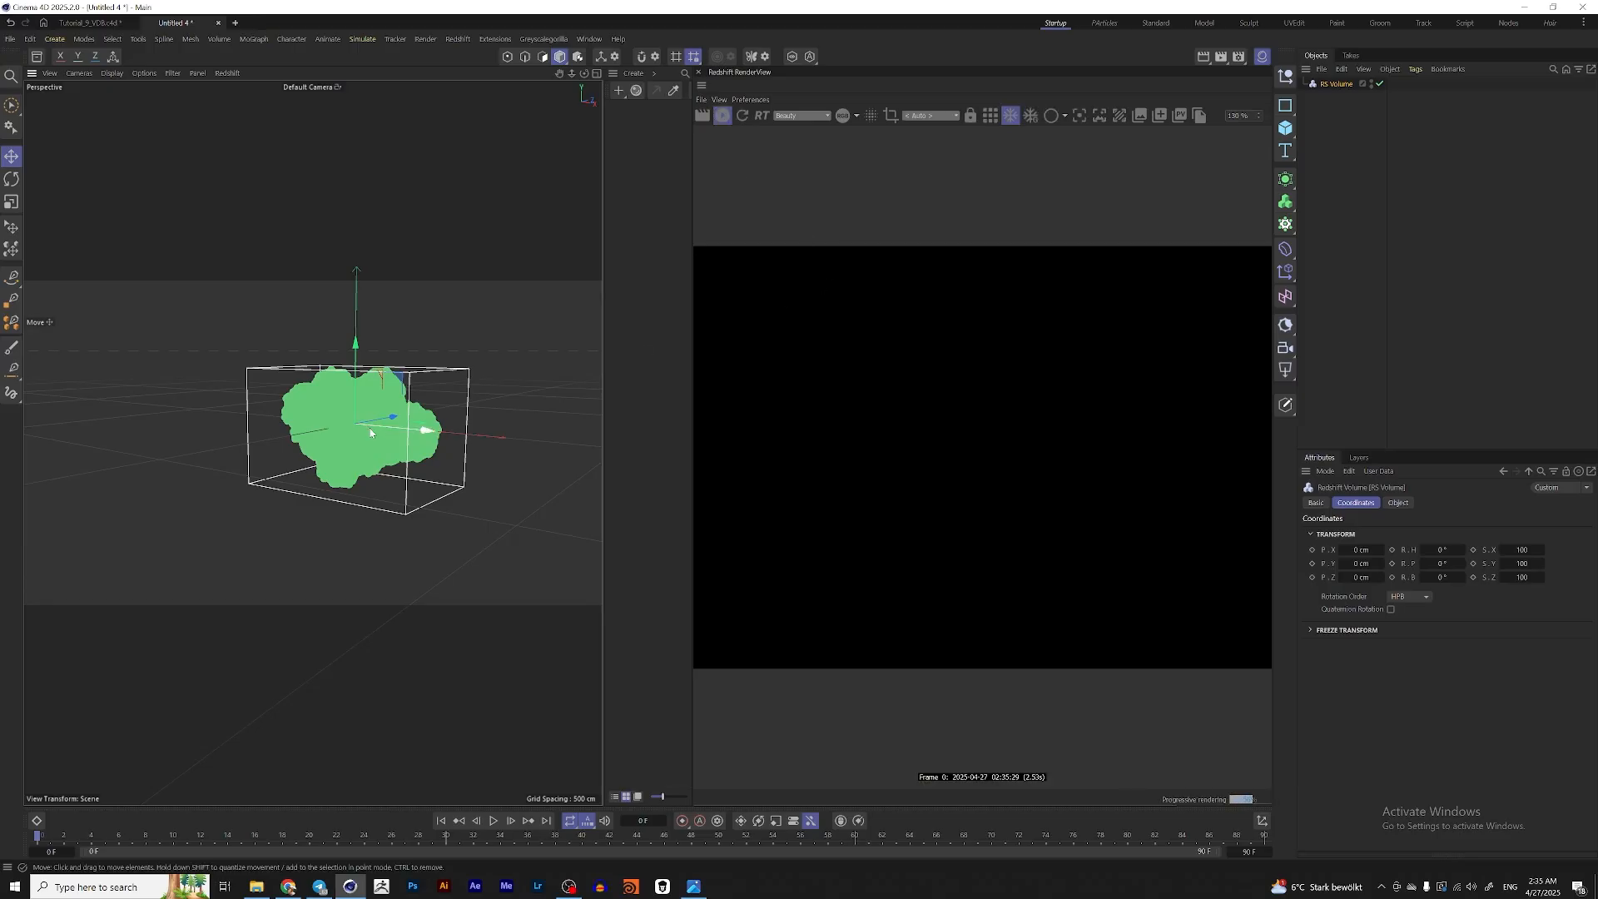
{"action": "scroll", "coordinate": [367, 441], "scroll_direction": "up", "scroll_amount": 5}
{"action": "left_click_drag", "start_coordinate": [367, 437], "coordinate": [367, 447], "text": "alt"}
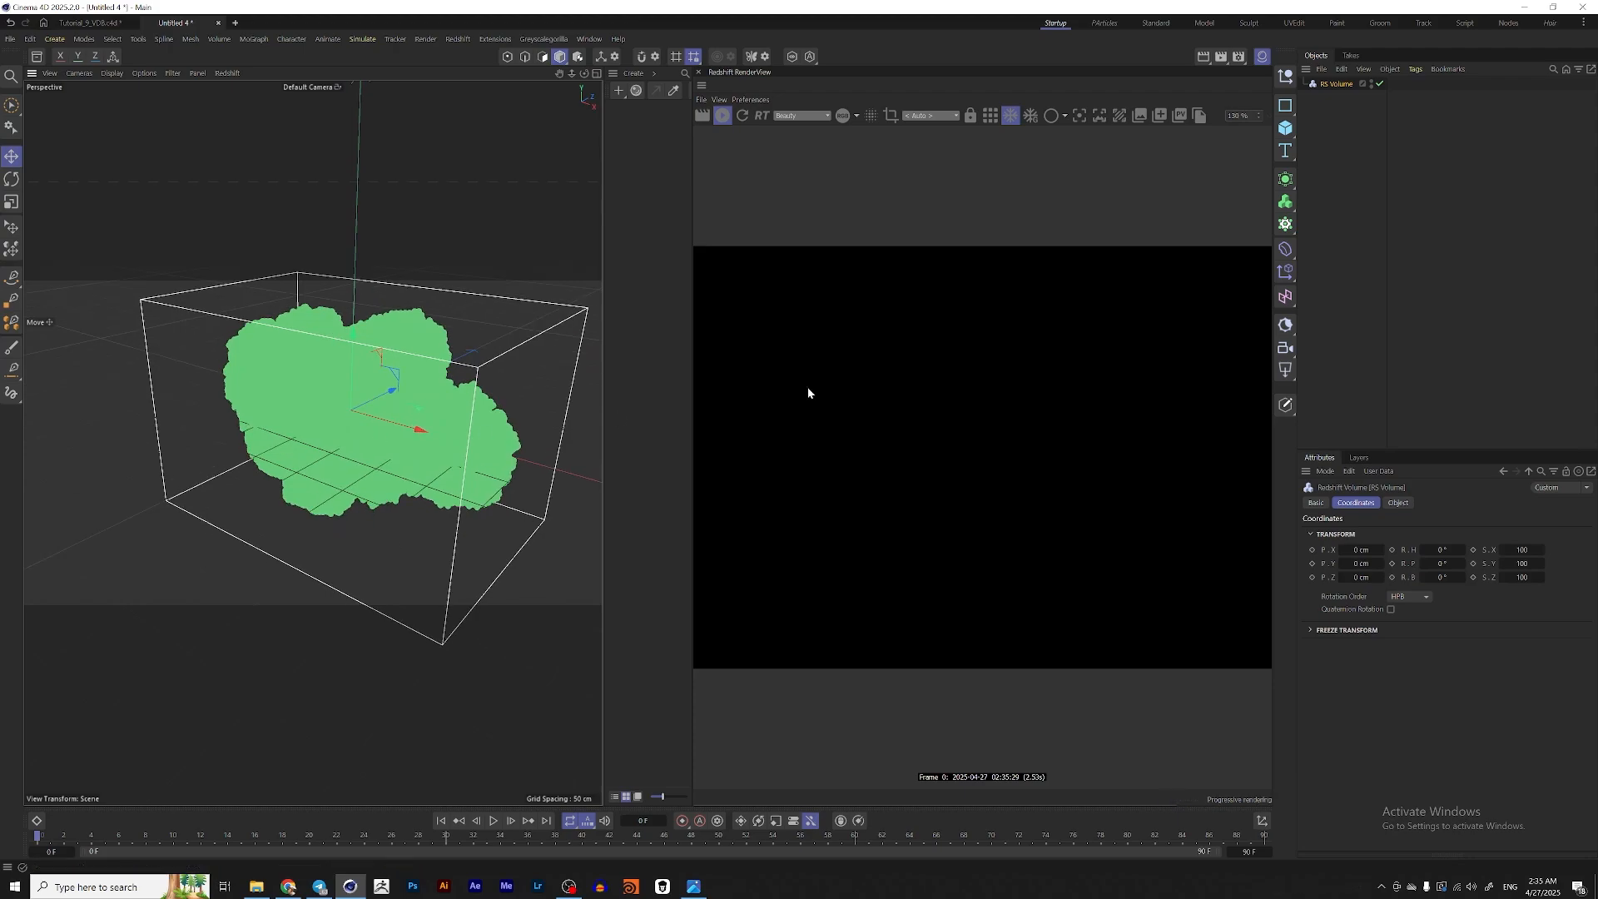
- Add a Plane primitive at the scene origin and check it in the live render
{"action": "left_click", "coordinate": [1286, 127]}
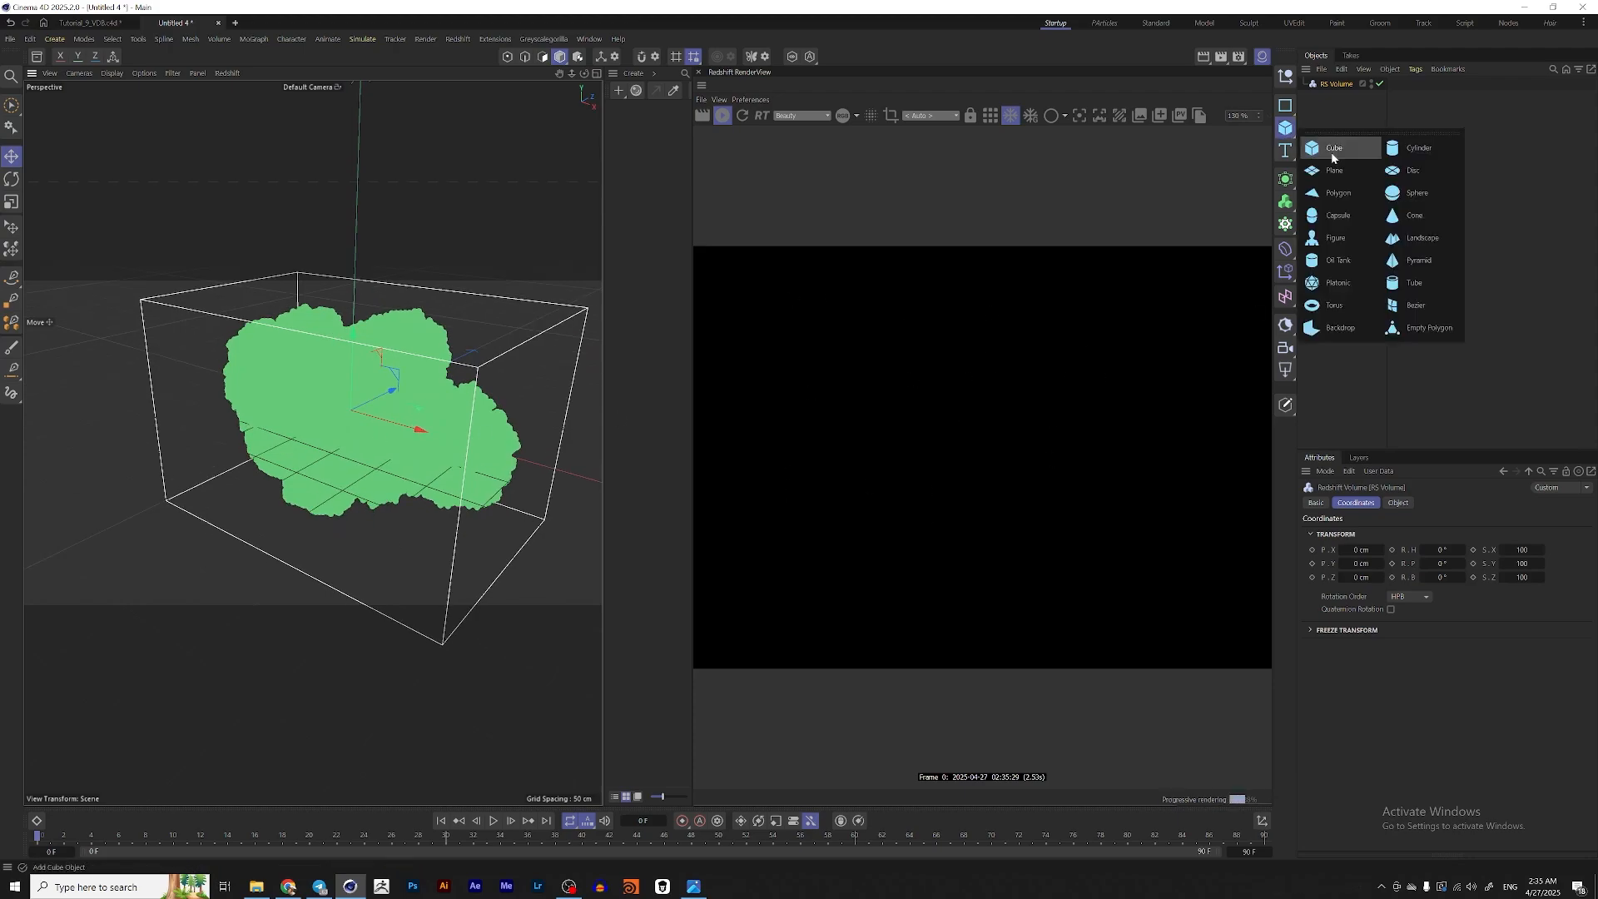
{"action": "left_click", "coordinate": [1342, 184]}
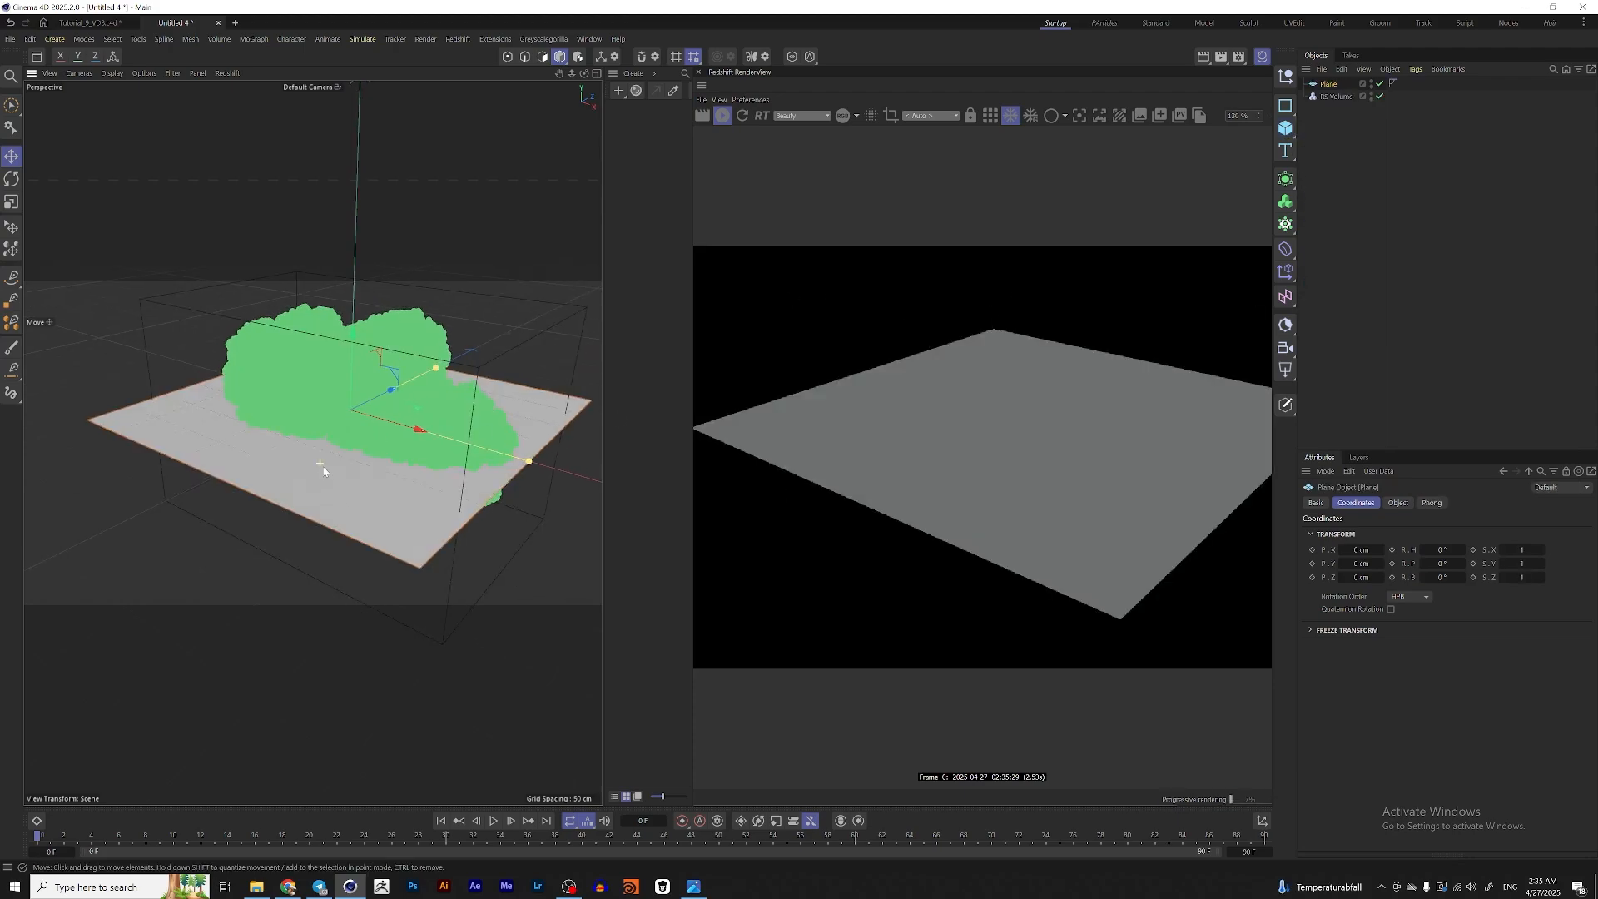
{"action": "left_click_drag", "start_coordinate": [320, 463], "coordinate": [302, 450], "text": "alt"}
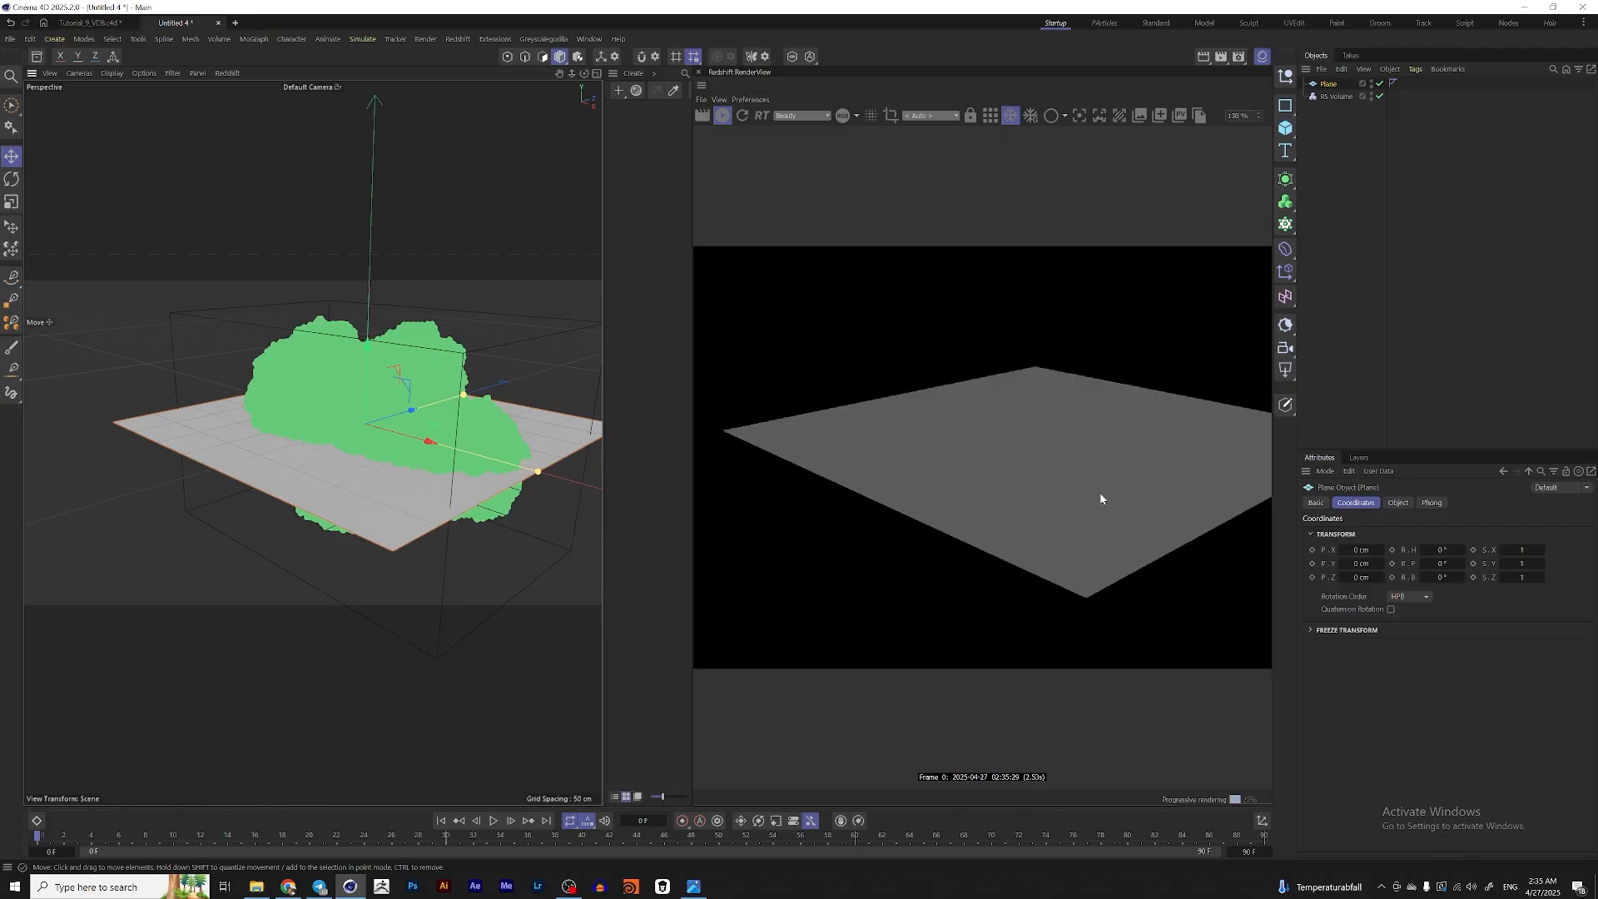
{"action": "middle_click_drag", "start_coordinate": [274, 468], "coordinate": [265, 497], "text": "alt"}
{"action": "scroll", "coordinate": [265, 497], "scroll_direction": "down", "scroll_amount": 1}
{"action": "left_click_drag", "start_coordinate": [268, 493], "coordinate": [317, 484], "text": "alt"}
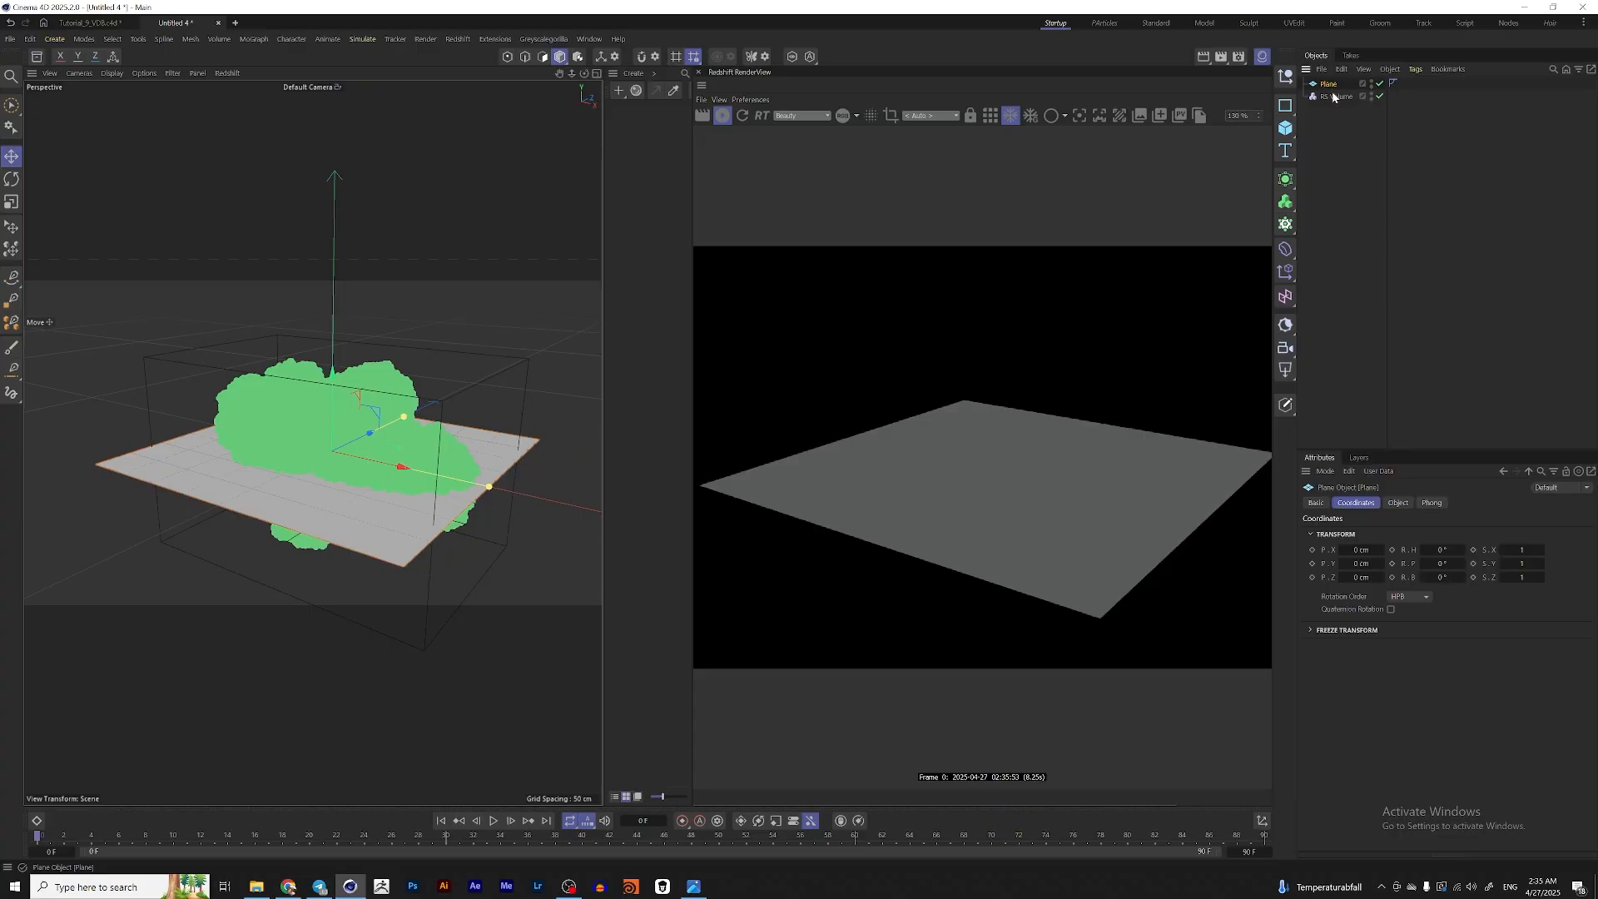
- Delete the test plane, and assign a newly created Redshift Volume material to the RS Volume object
{"action": "key", "text": "Delete"}
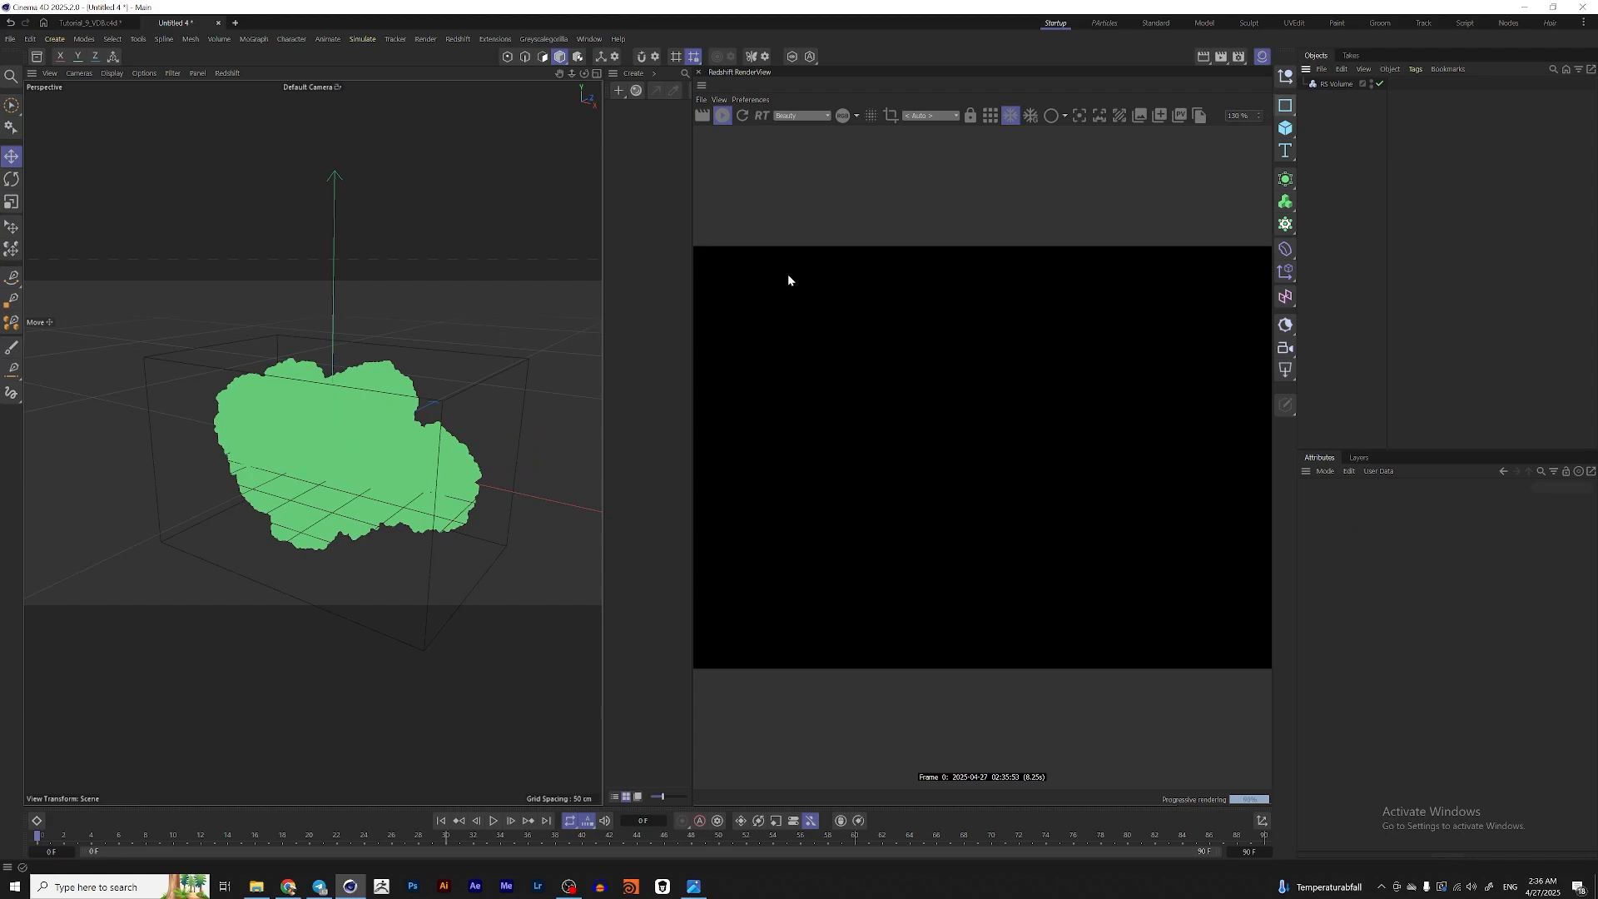
{"action": "left_click", "coordinate": [618, 90]}
{"action": "mouse_move", "coordinate": [679, 140]}
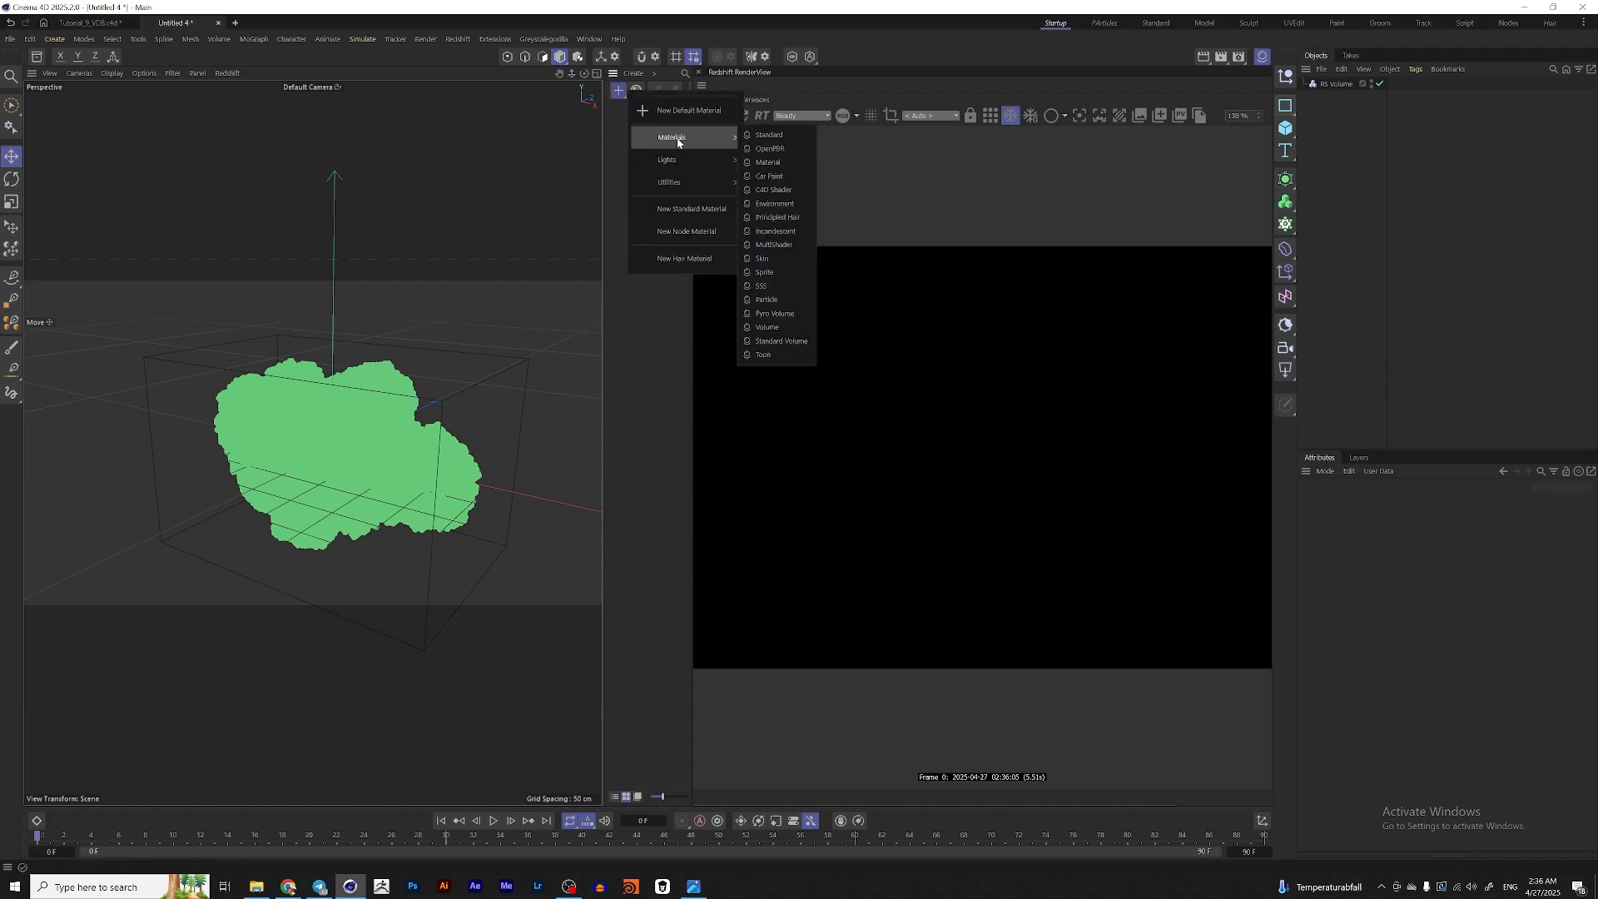
{"action": "left_click", "coordinate": [767, 327]}
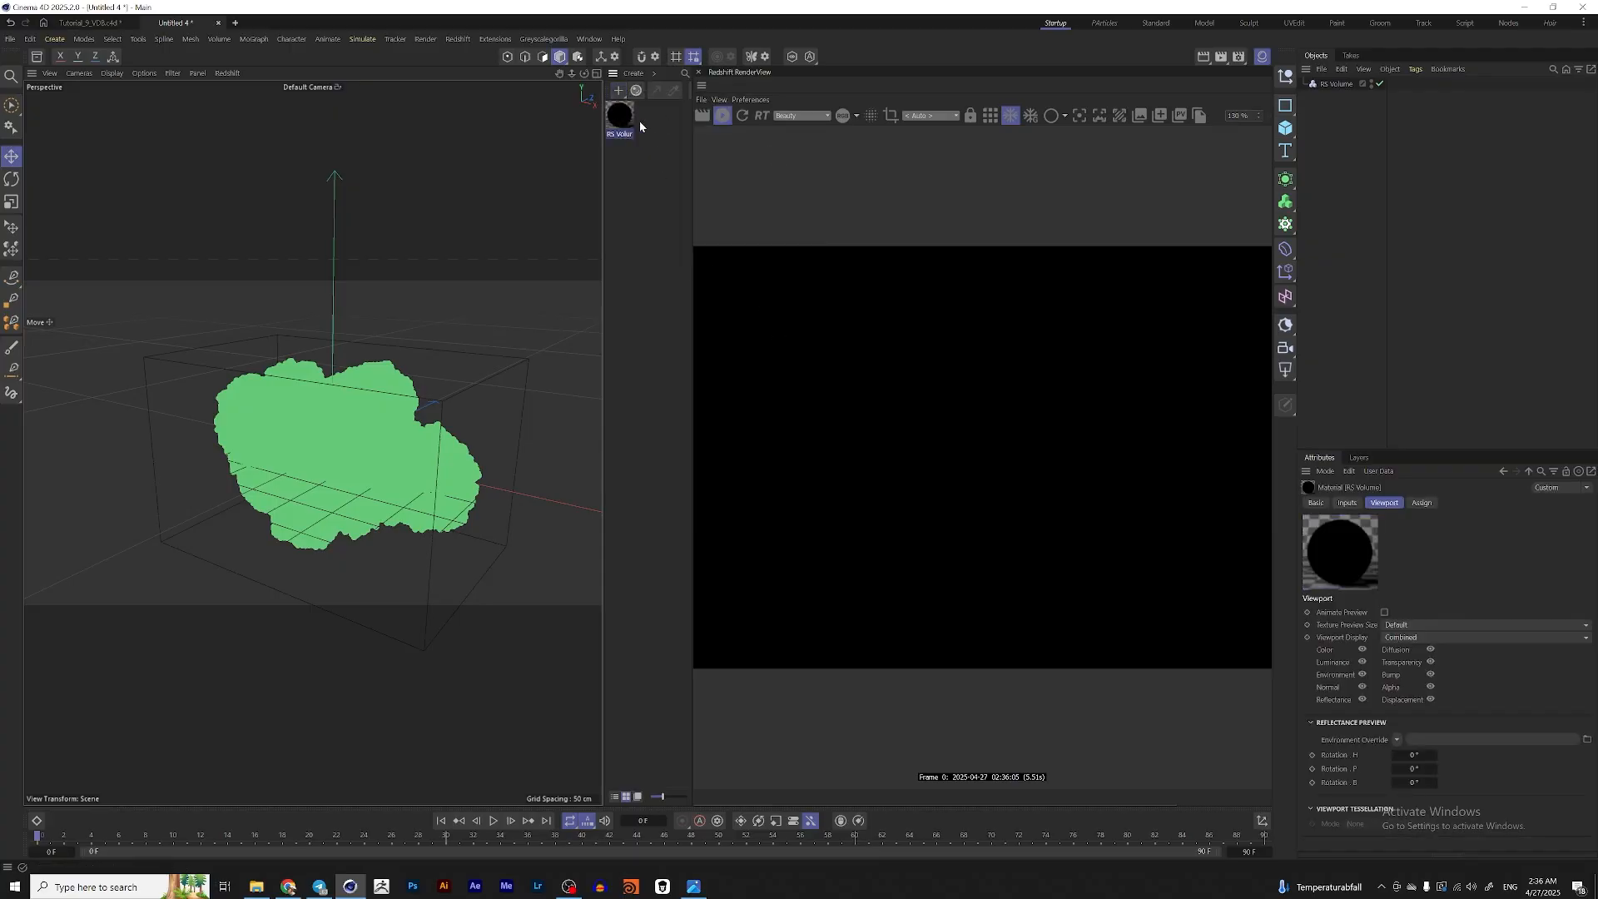
{"action": "left_click_drag", "start_coordinate": [621, 116], "coordinate": [1330, 83]}
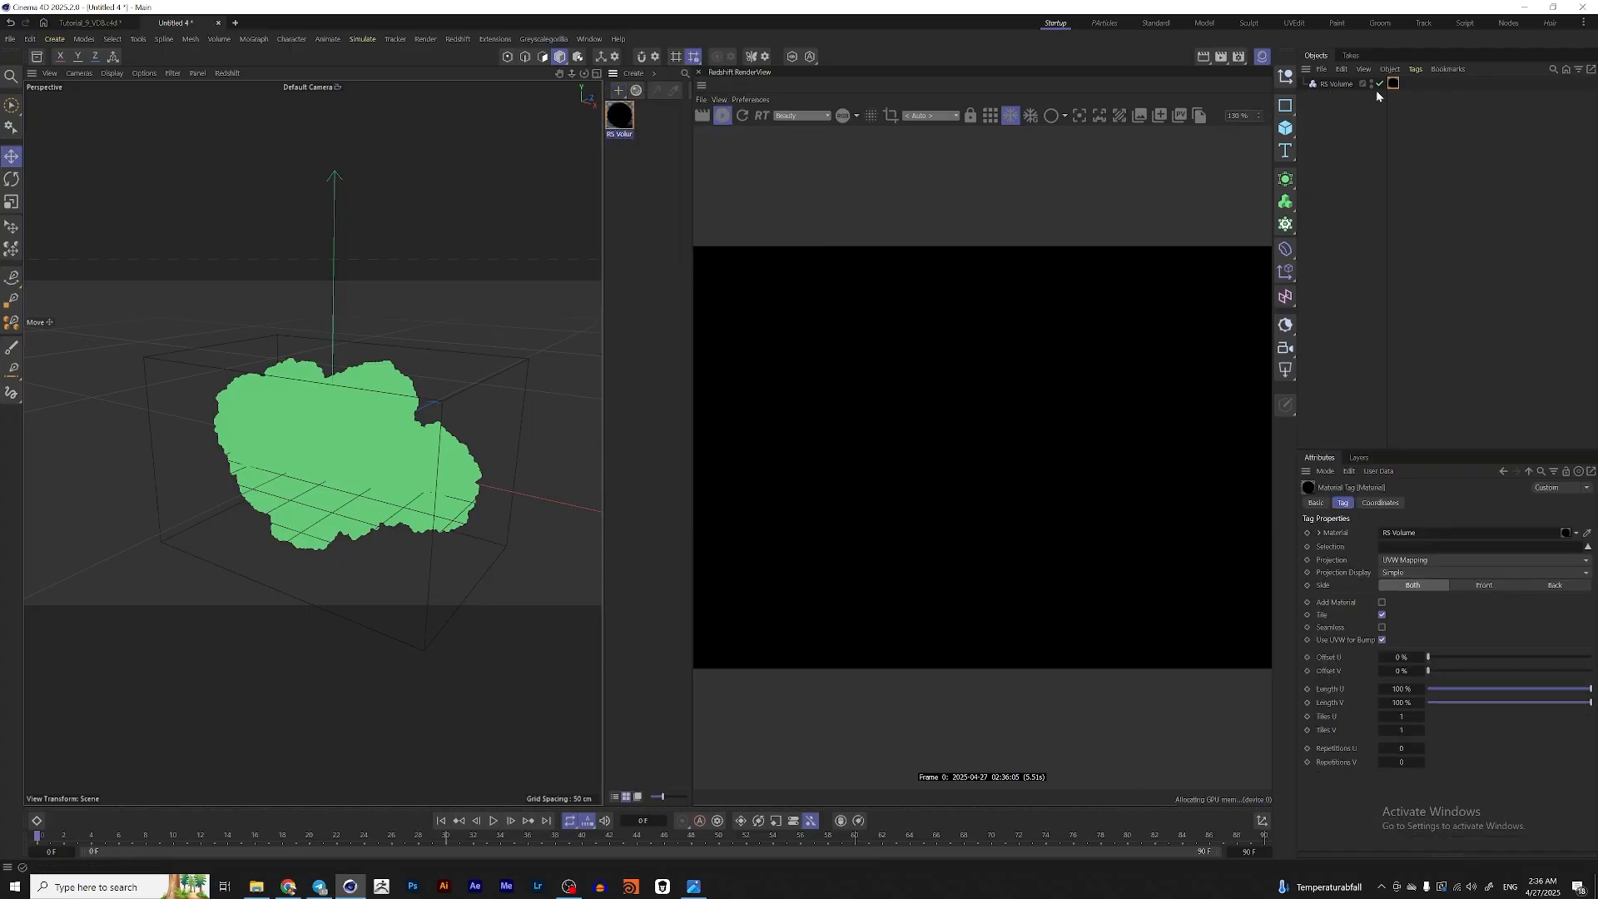
- Open the RS Volume material's node graph and look up the channel name in the RS Volume object's properties
{"action": "left_click", "coordinate": [1333, 87]}
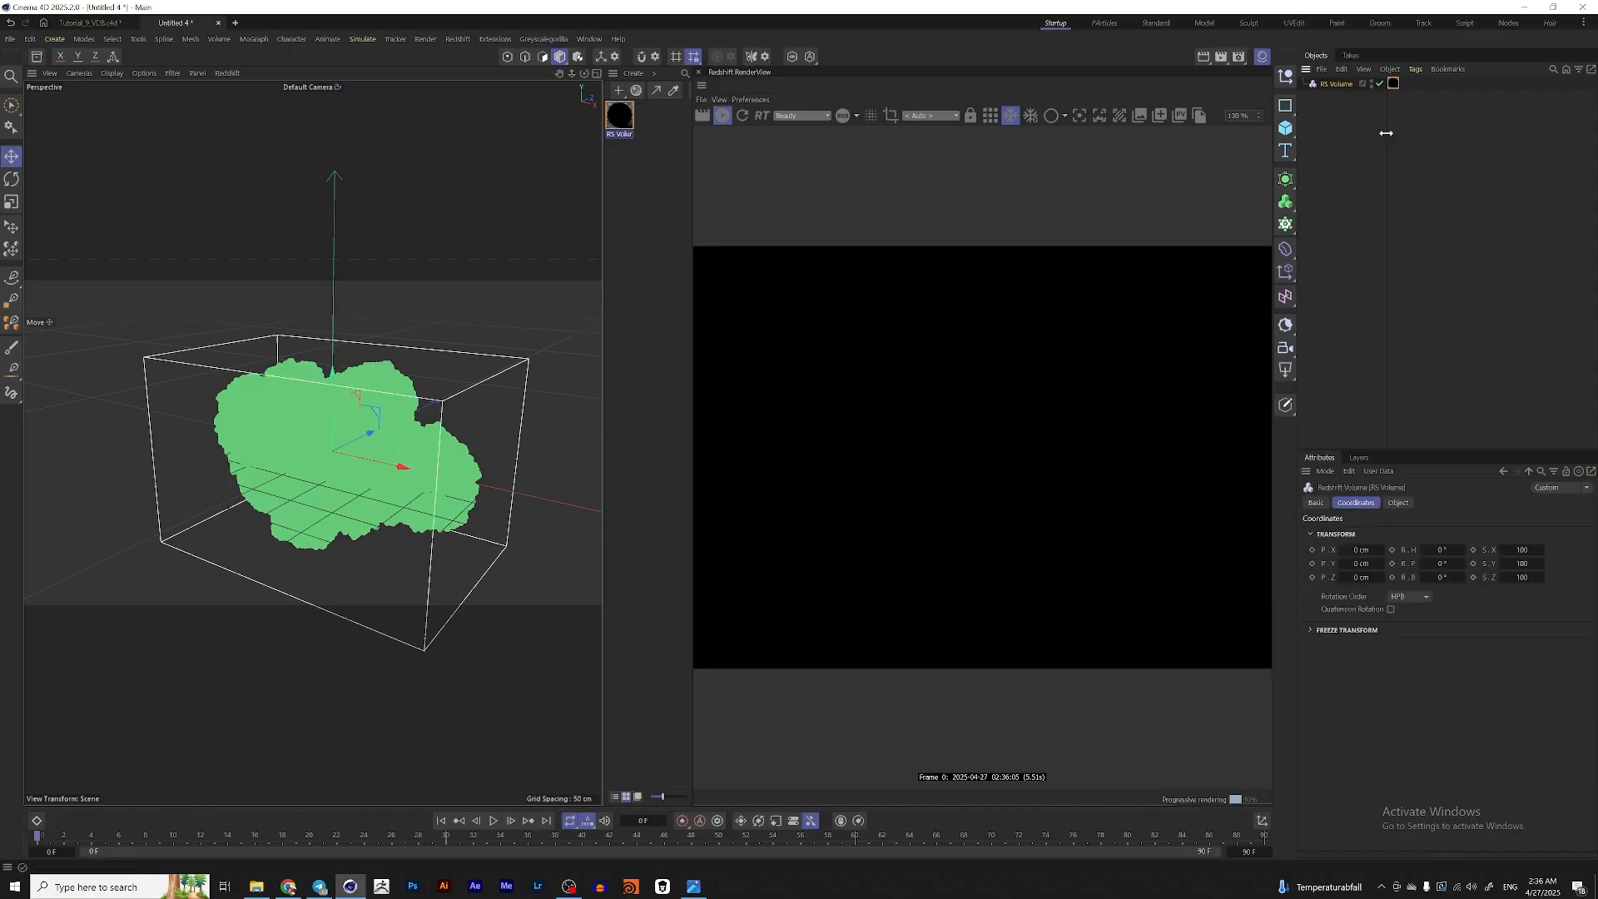
{"action": "double_click", "coordinate": [609, 118]}
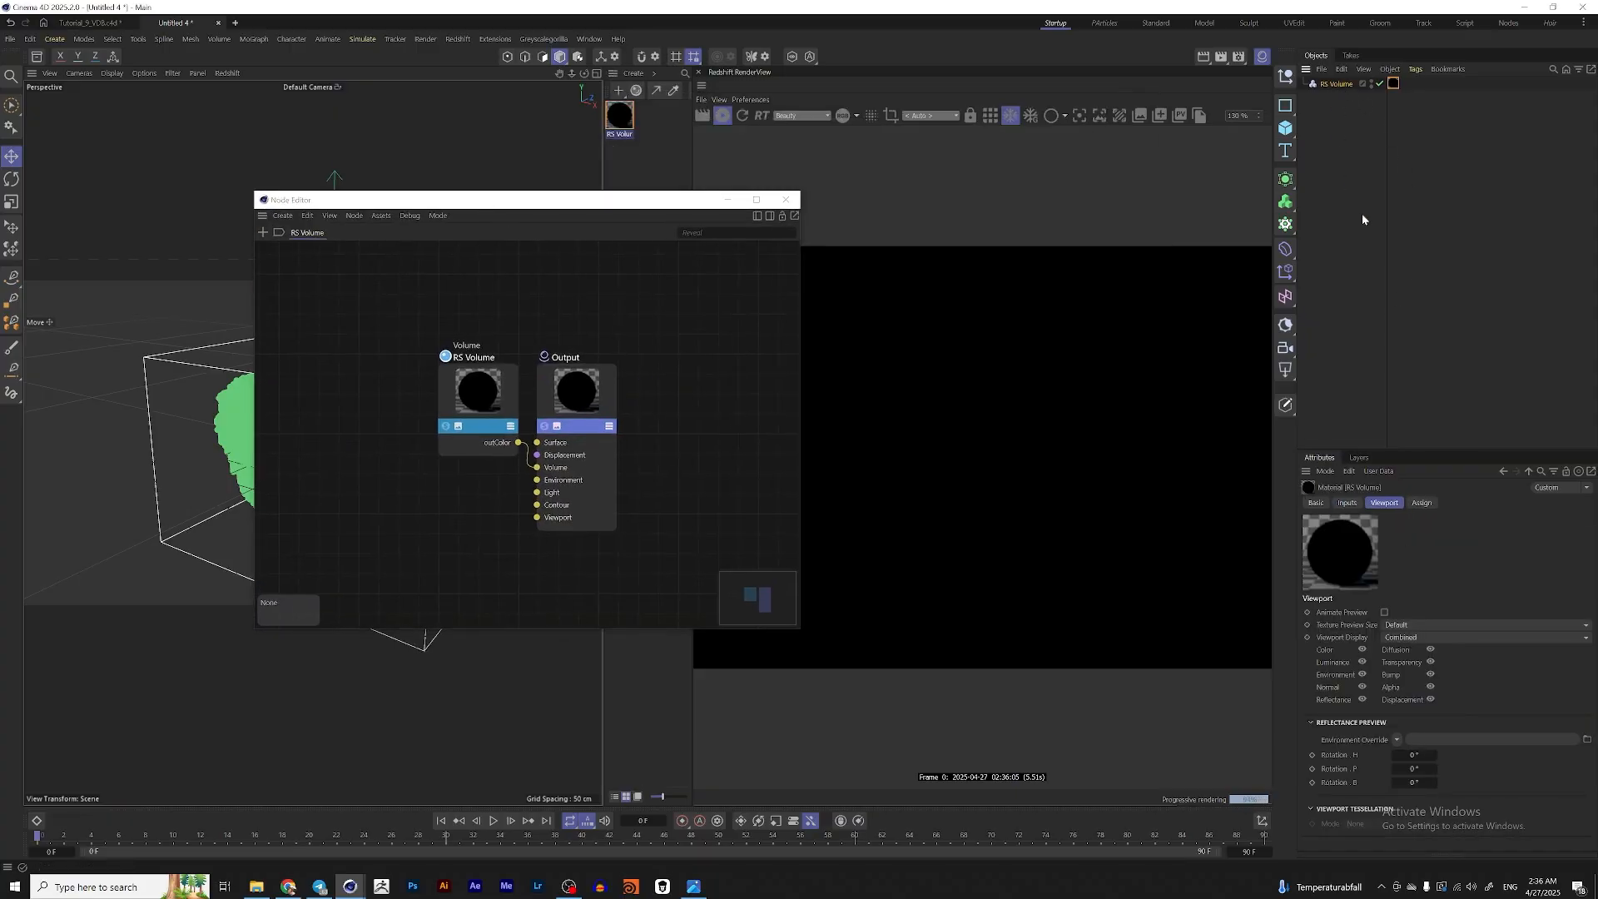
{"action": "left_click", "coordinate": [1442, 348]}
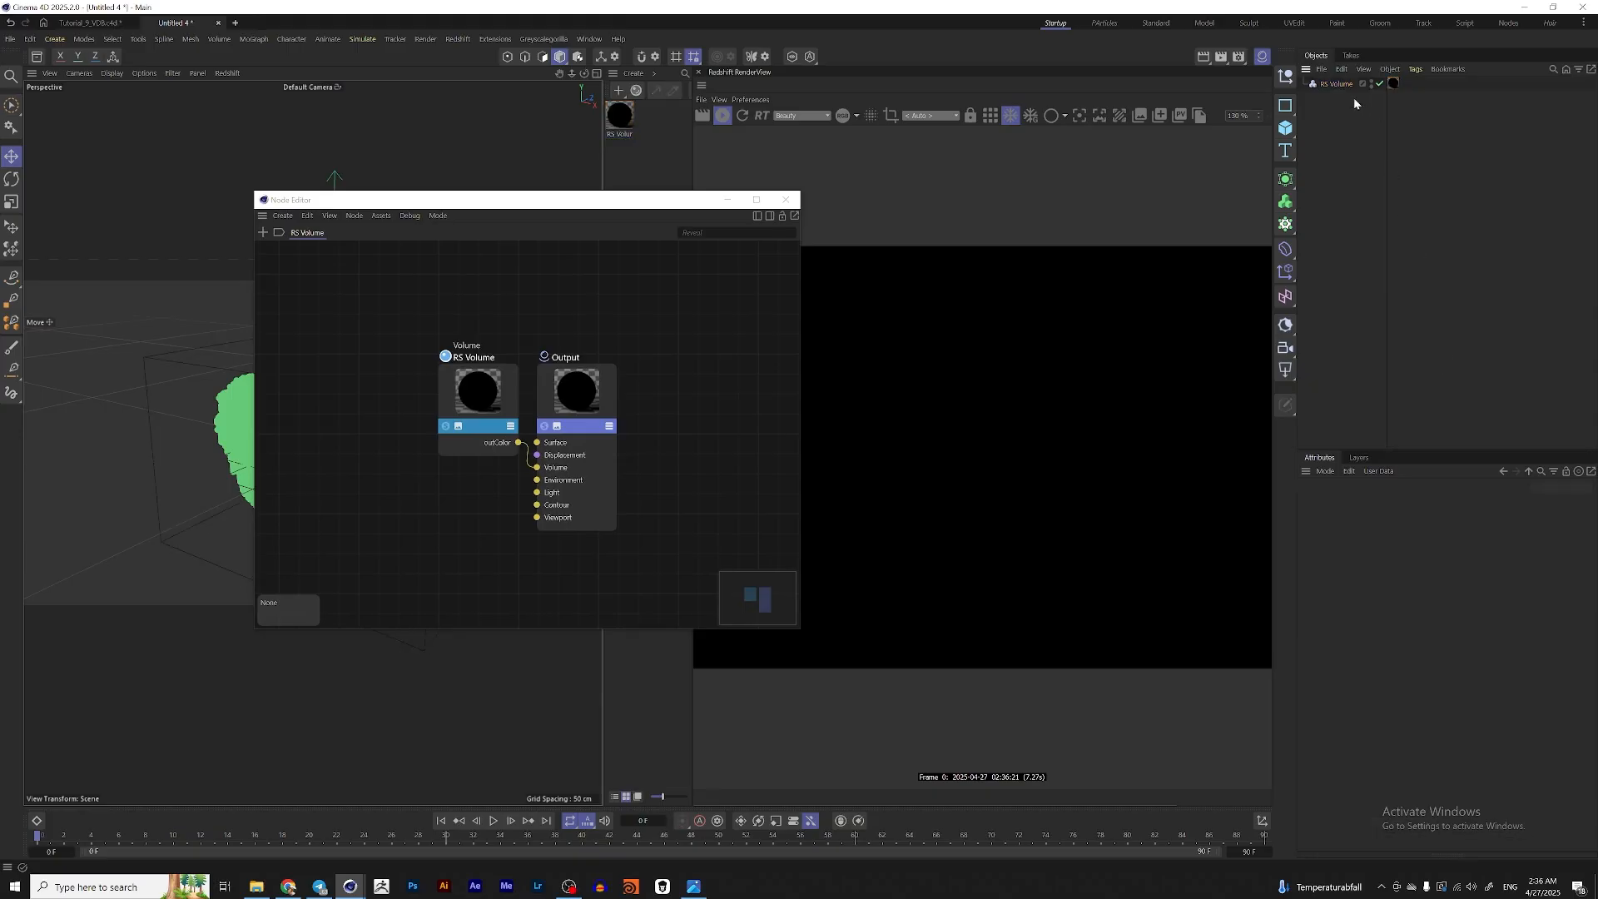
{"action": "left_click", "coordinate": [1337, 85]}
{"action": "left_click", "coordinate": [1400, 504]}
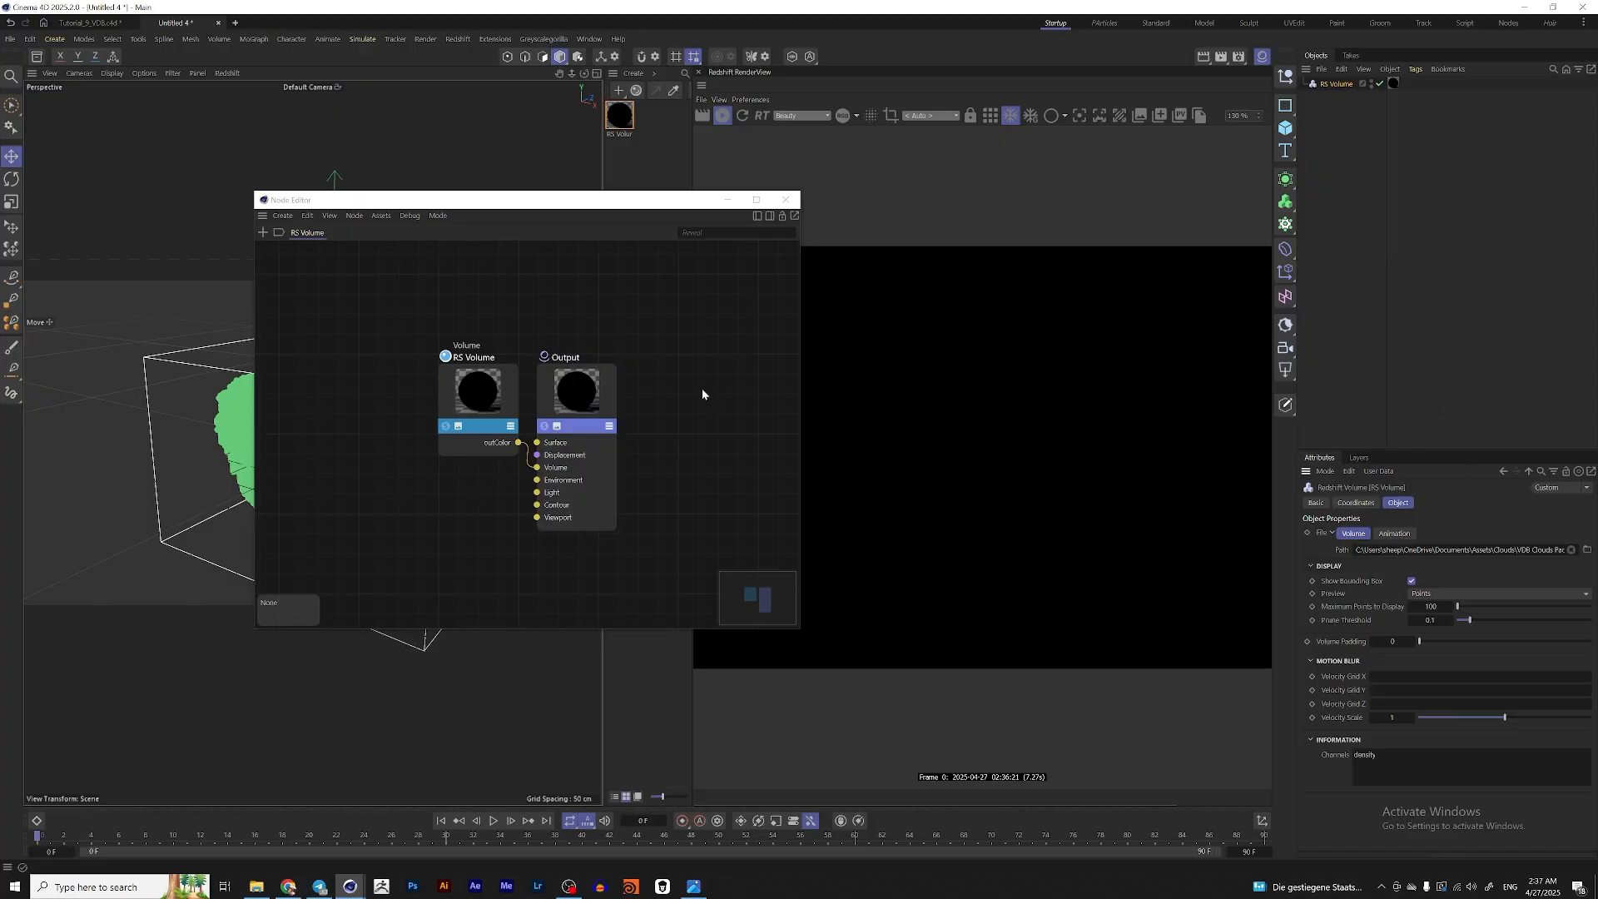
- Set the Scatter channel of the material's RS Volume node to density using the RS Volume preset
{"action": "left_click_drag", "start_coordinate": [616, 202], "coordinate": [592, 202]}
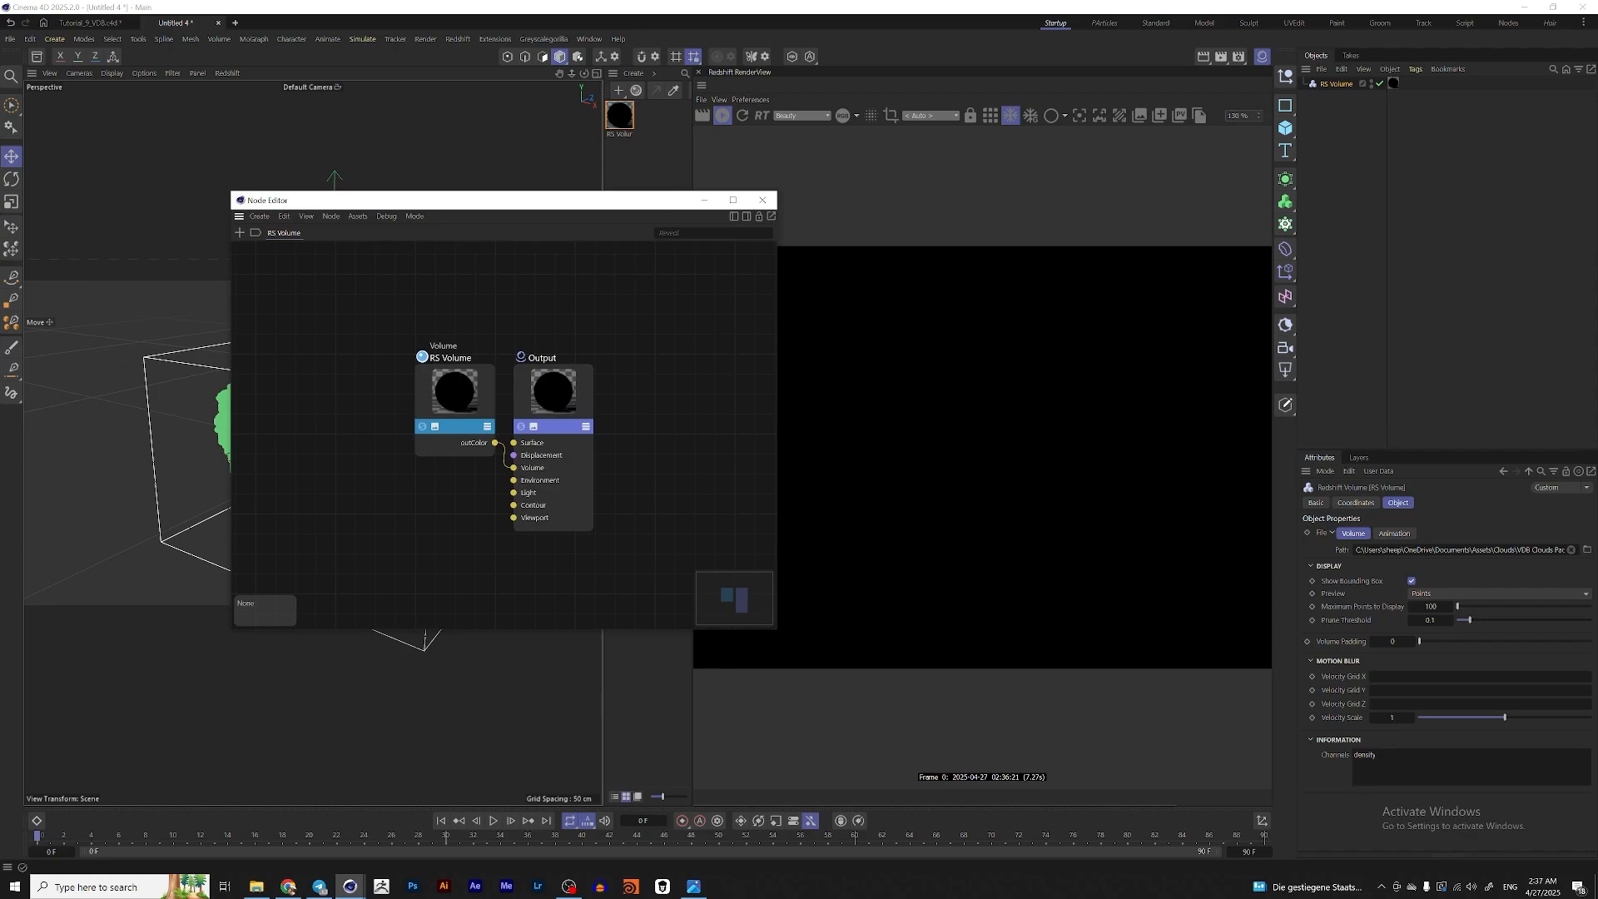
{"action": "left_click", "coordinate": [476, 403]}
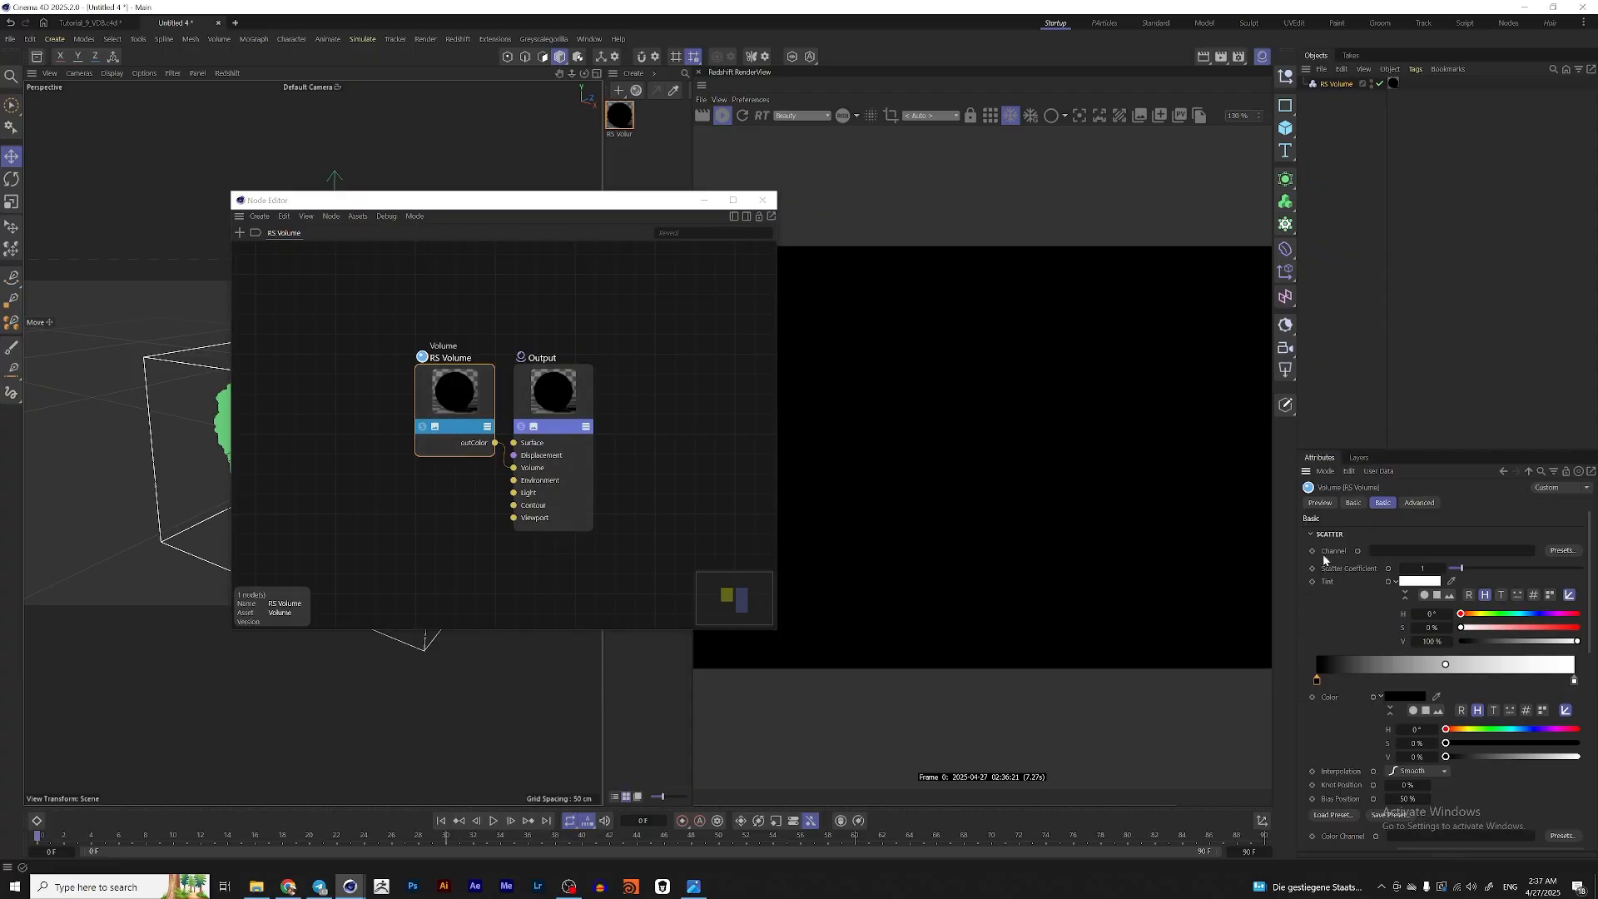
{"action": "left_click", "coordinate": [1572, 551]}
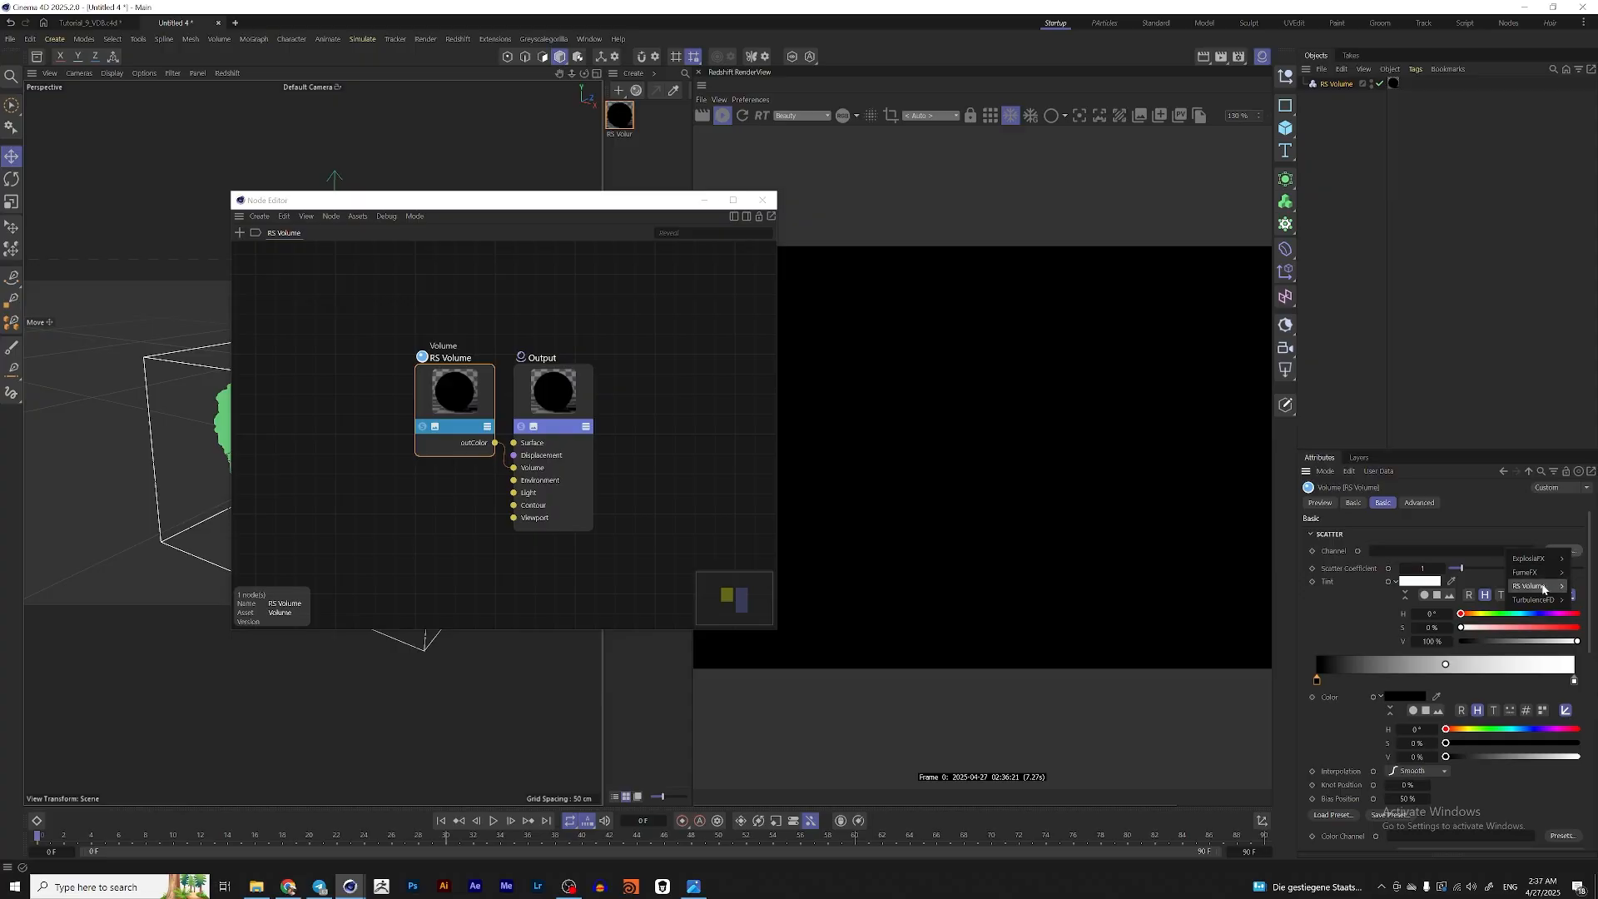
{"action": "left_click", "coordinate": [1498, 591]}
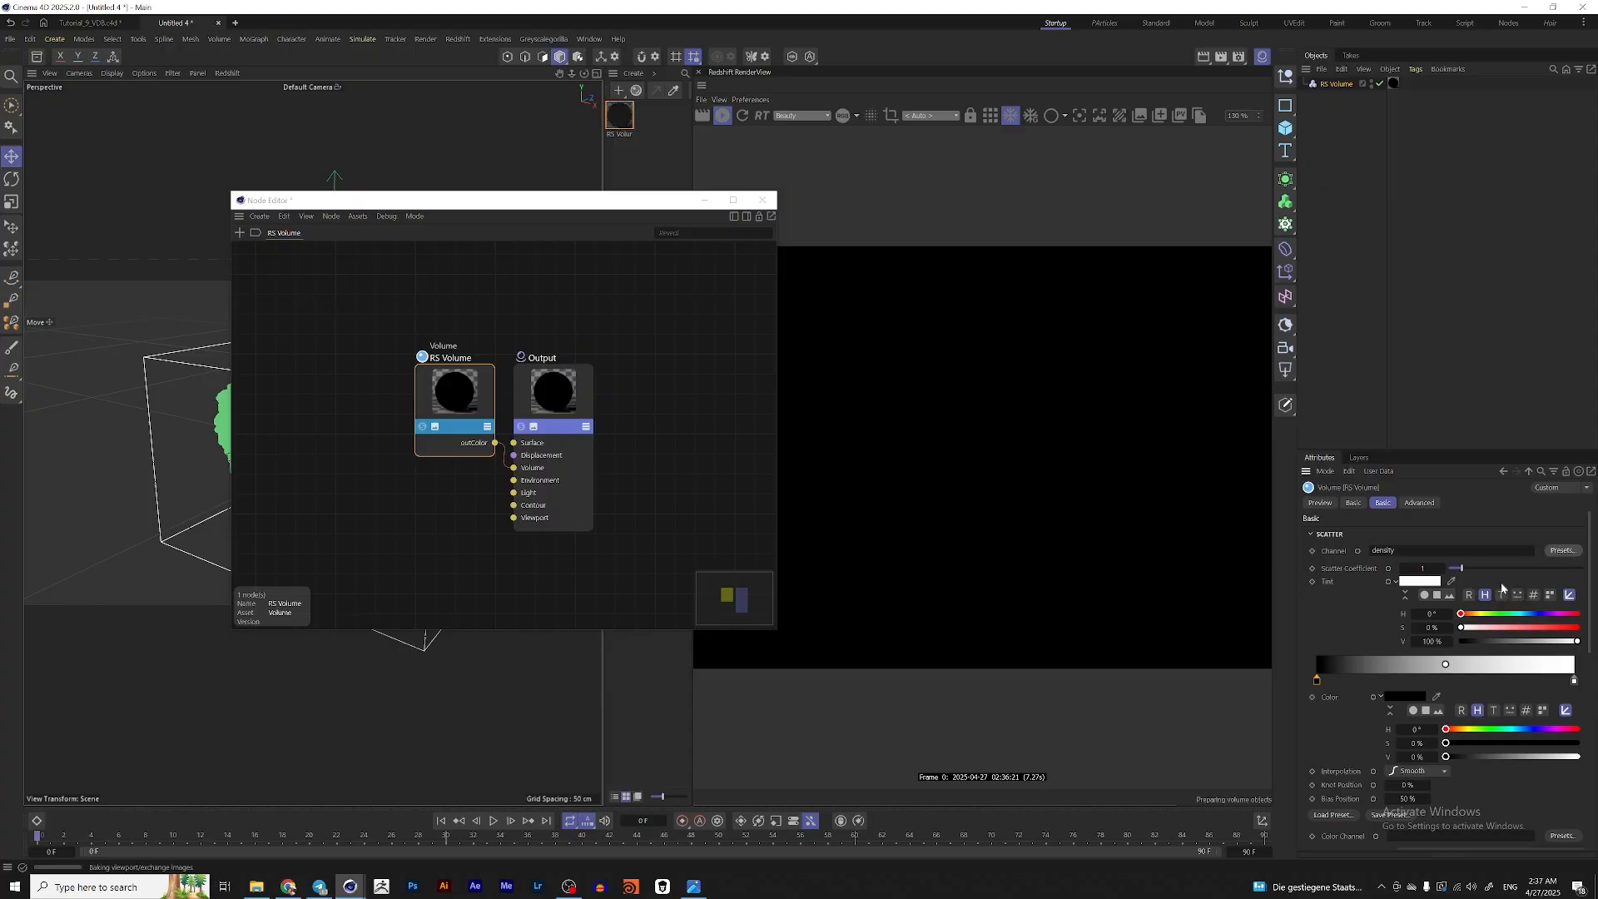
- Set the Absorption color channel of the RS Volume node to density using the RS Volume preset
{"action": "scroll", "coordinate": [1595, 638], "scroll_direction": "down", "scroll_amount": 3}
{"action": "scroll", "coordinate": [1343, 649], "scroll_direction": "down", "scroll_amount": 2}
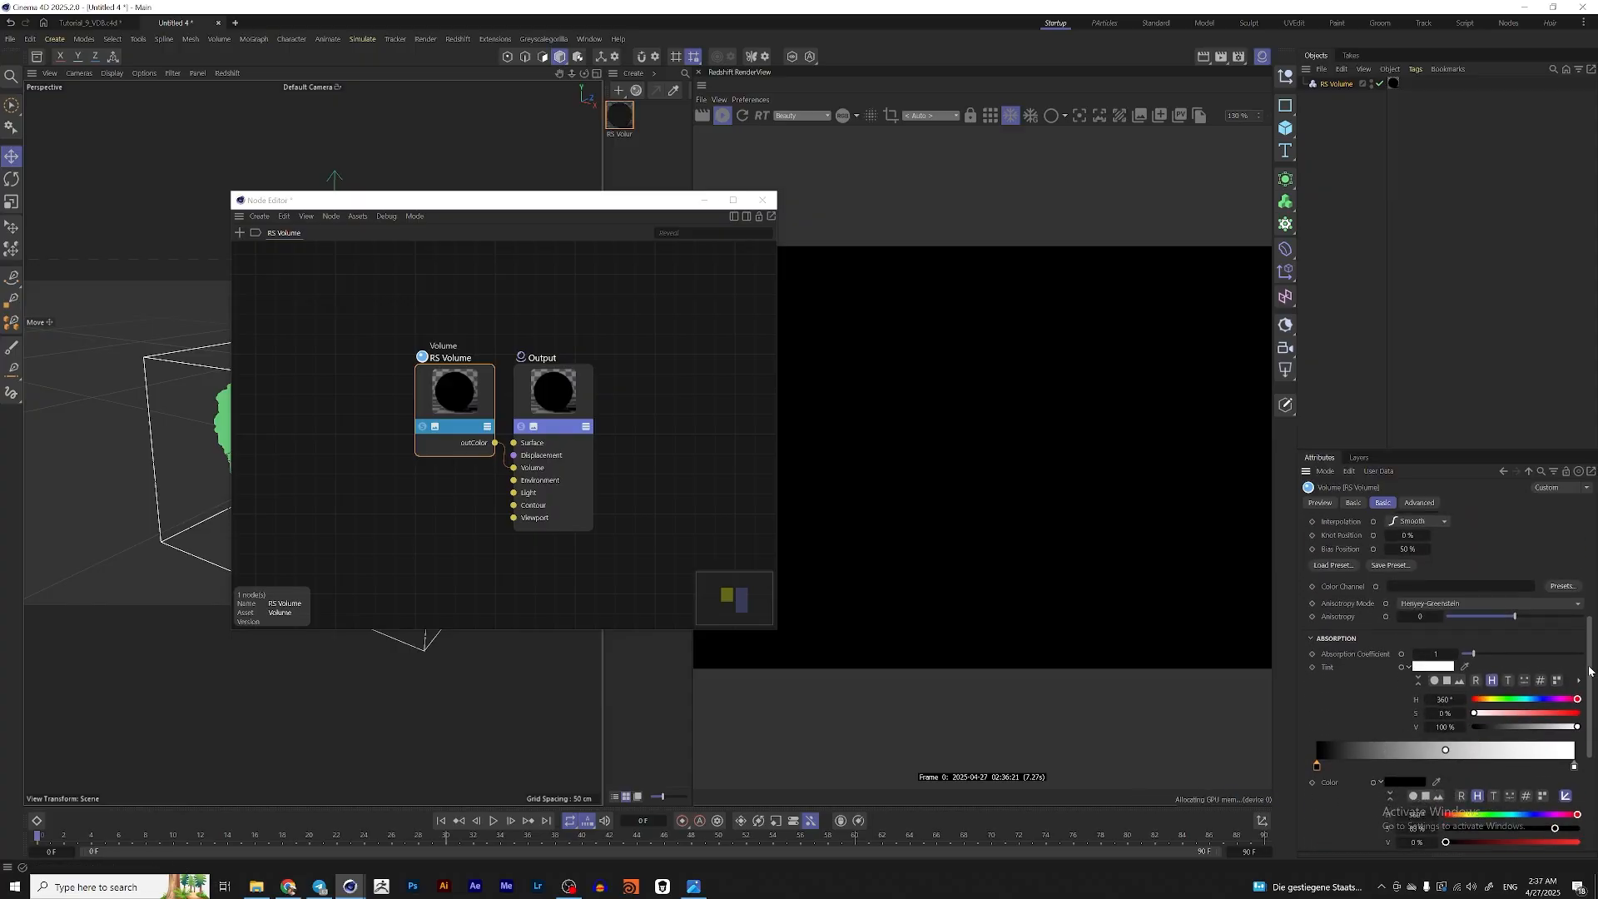
{"action": "scroll", "coordinate": [1355, 646], "scroll_direction": "down", "scroll_amount": 2}
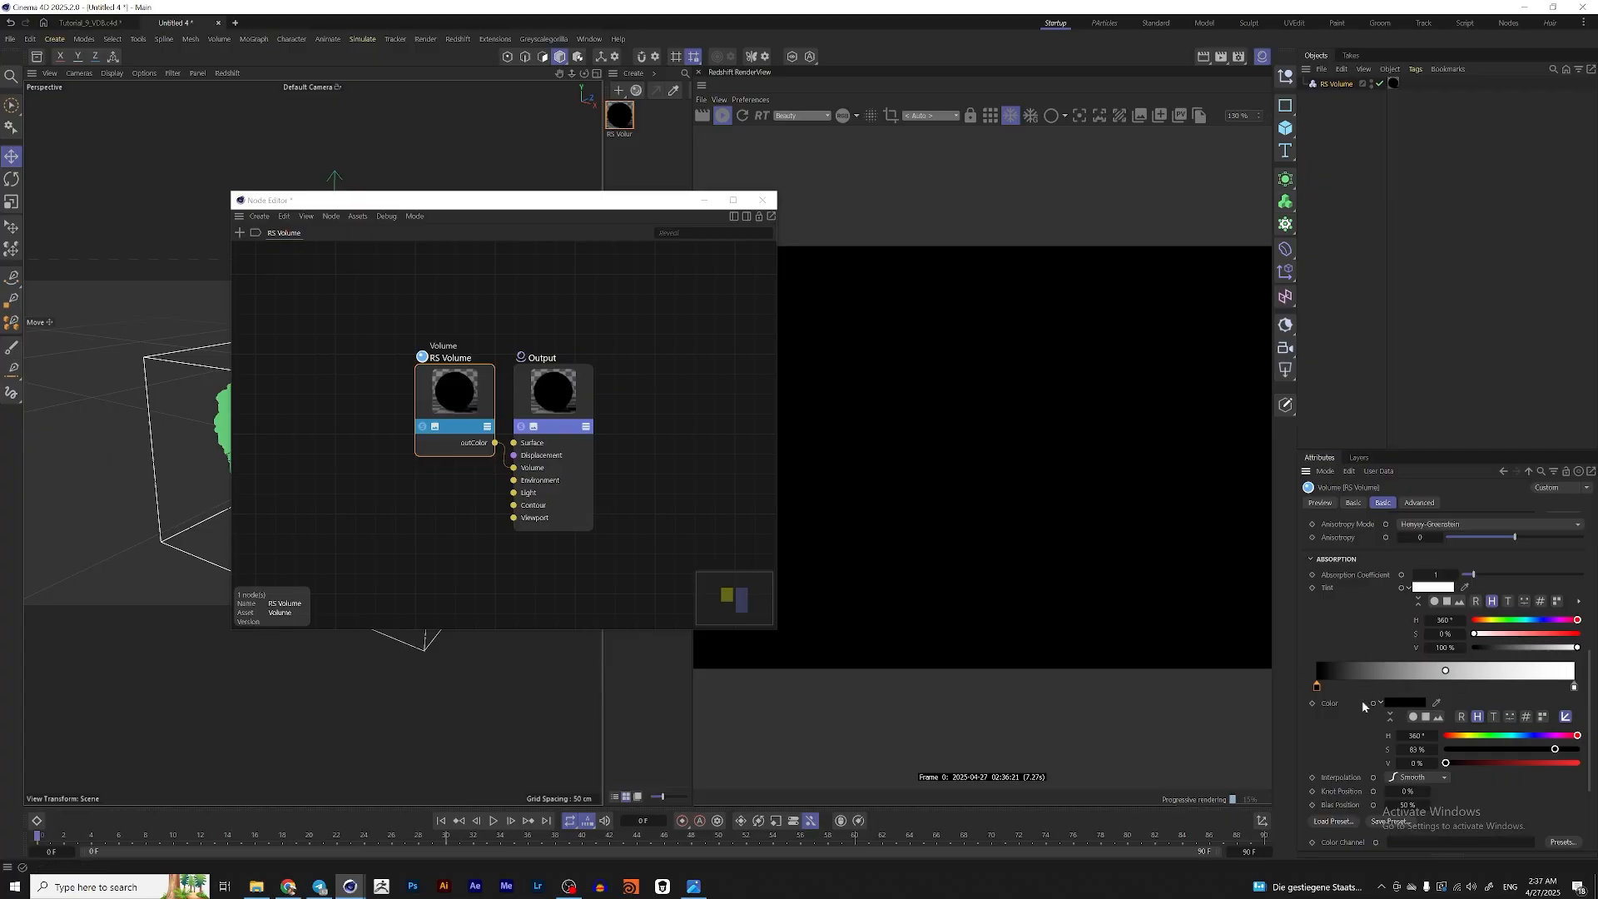
{"action": "scroll", "coordinate": [1357, 665], "scroll_direction": "down", "scroll_amount": 2}
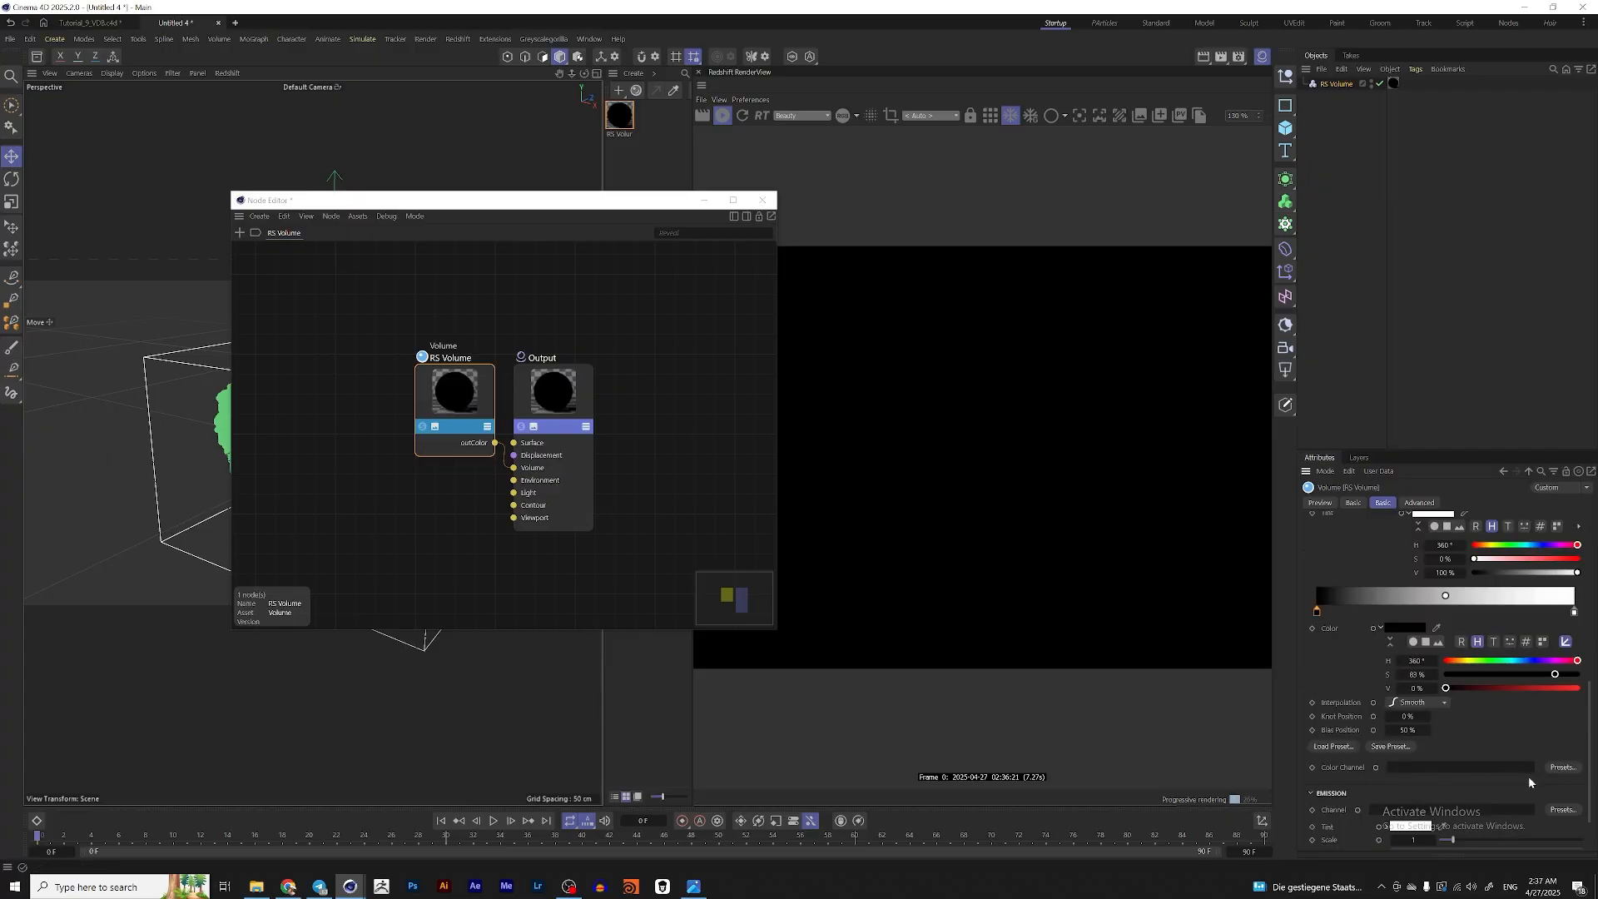
{"action": "left_click", "coordinate": [1562, 766]}
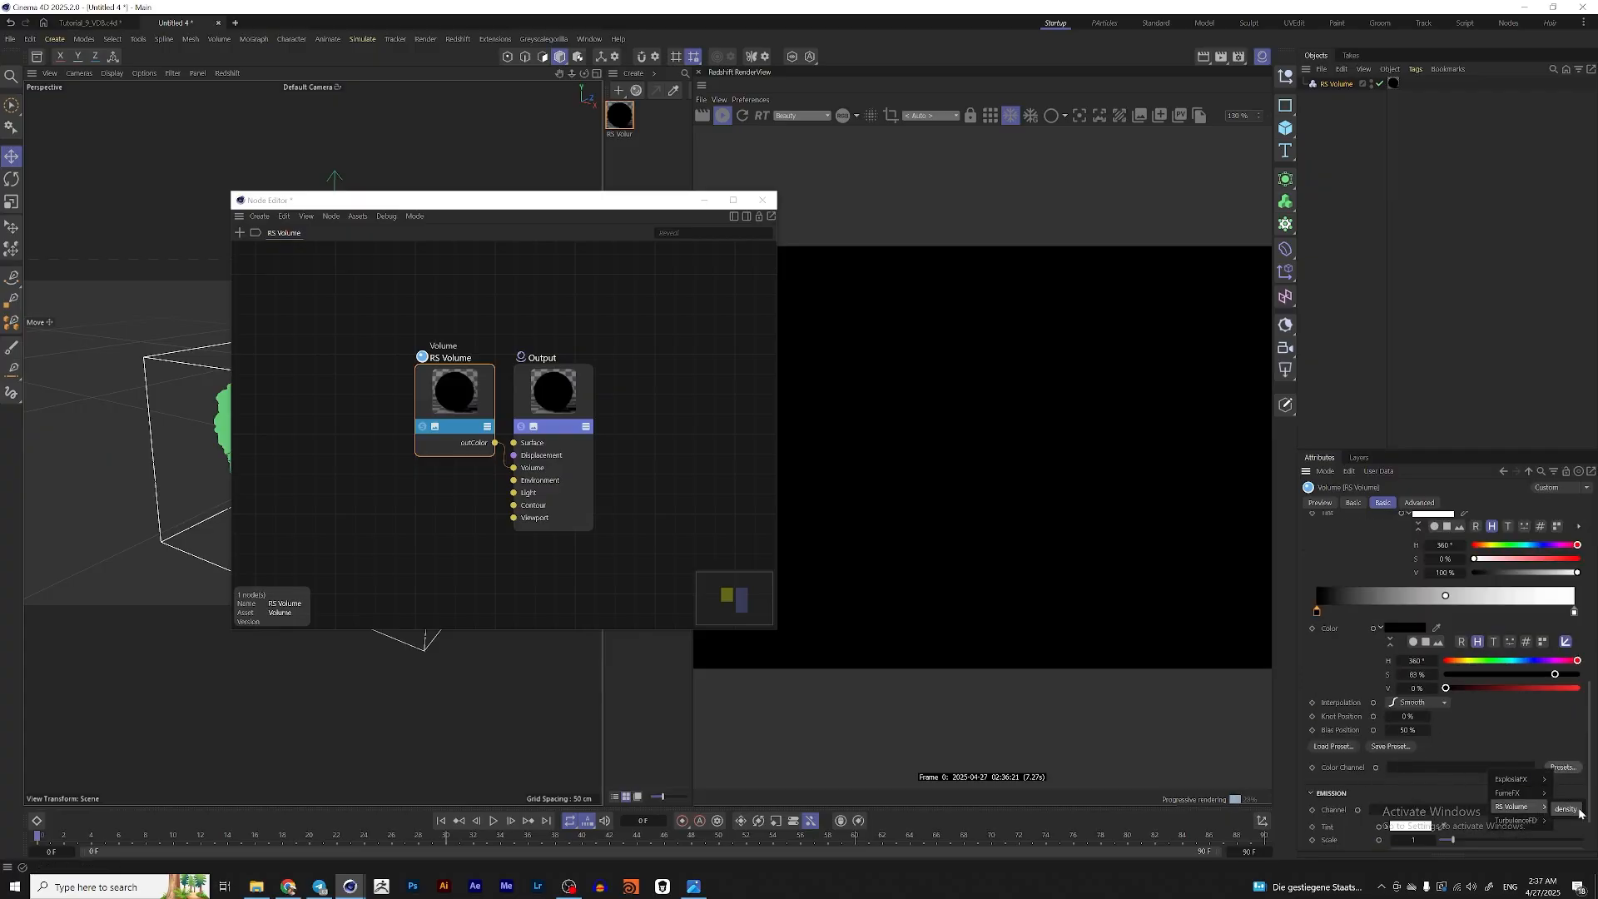
{"action": "left_click", "coordinate": [1568, 810]}
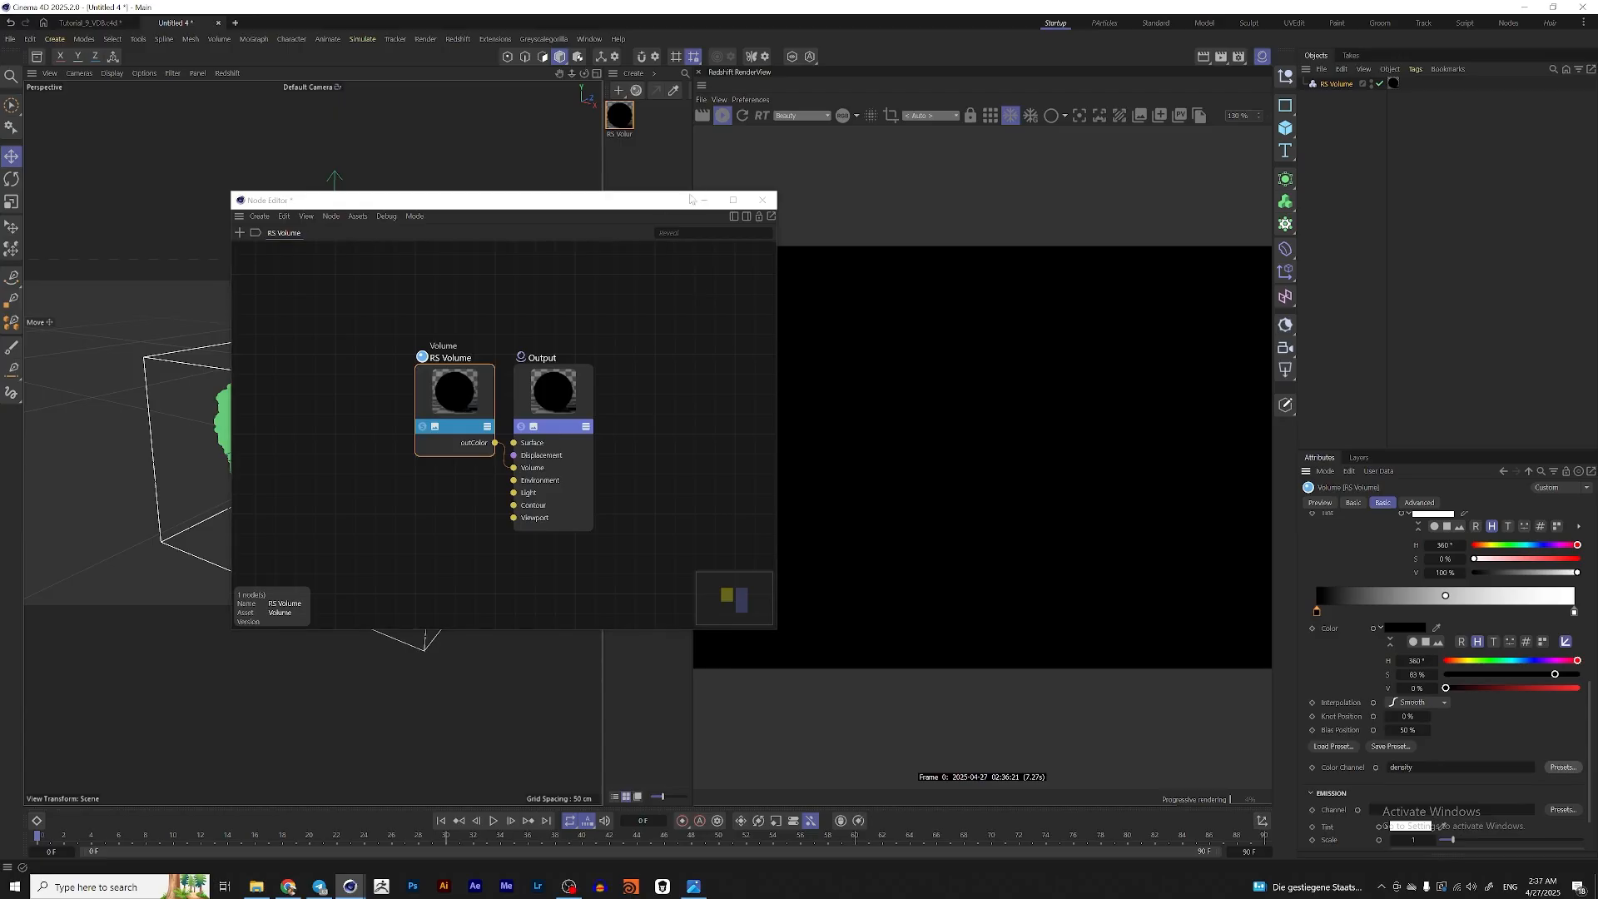
- Add a Plane primitive at the scene origin to check the cloud against it in the live render, and delete it
{"action": "left_click_drag", "start_coordinate": [1285, 127], "coordinate": [1324, 189]}
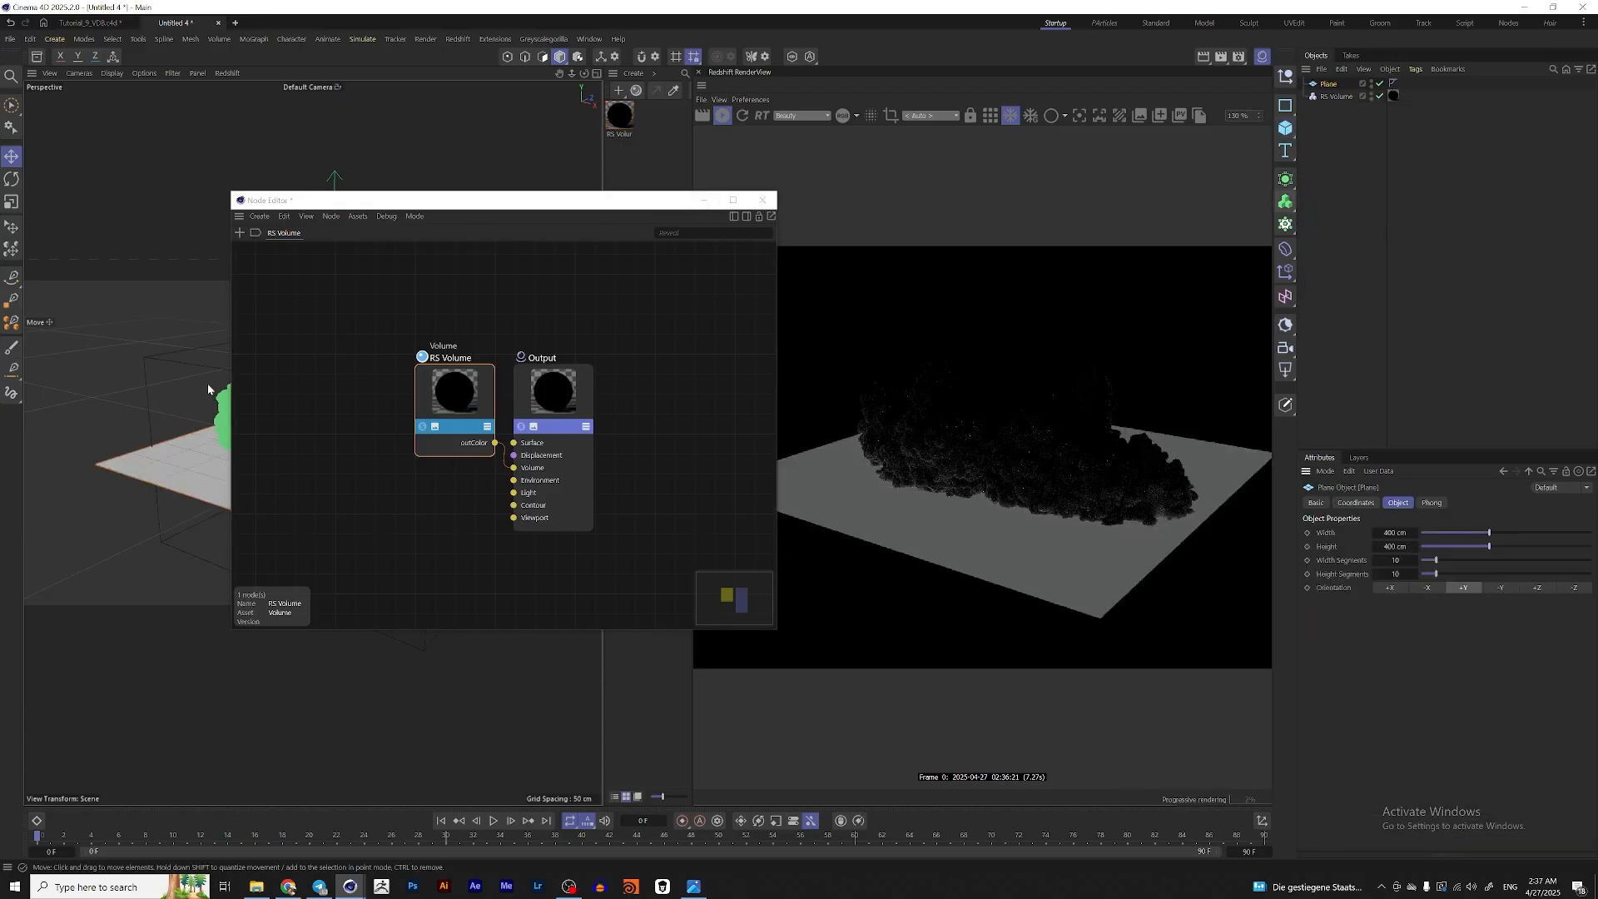
{"action": "left_click_drag", "start_coordinate": [147, 391], "coordinate": [196, 399], "text": "alt"}
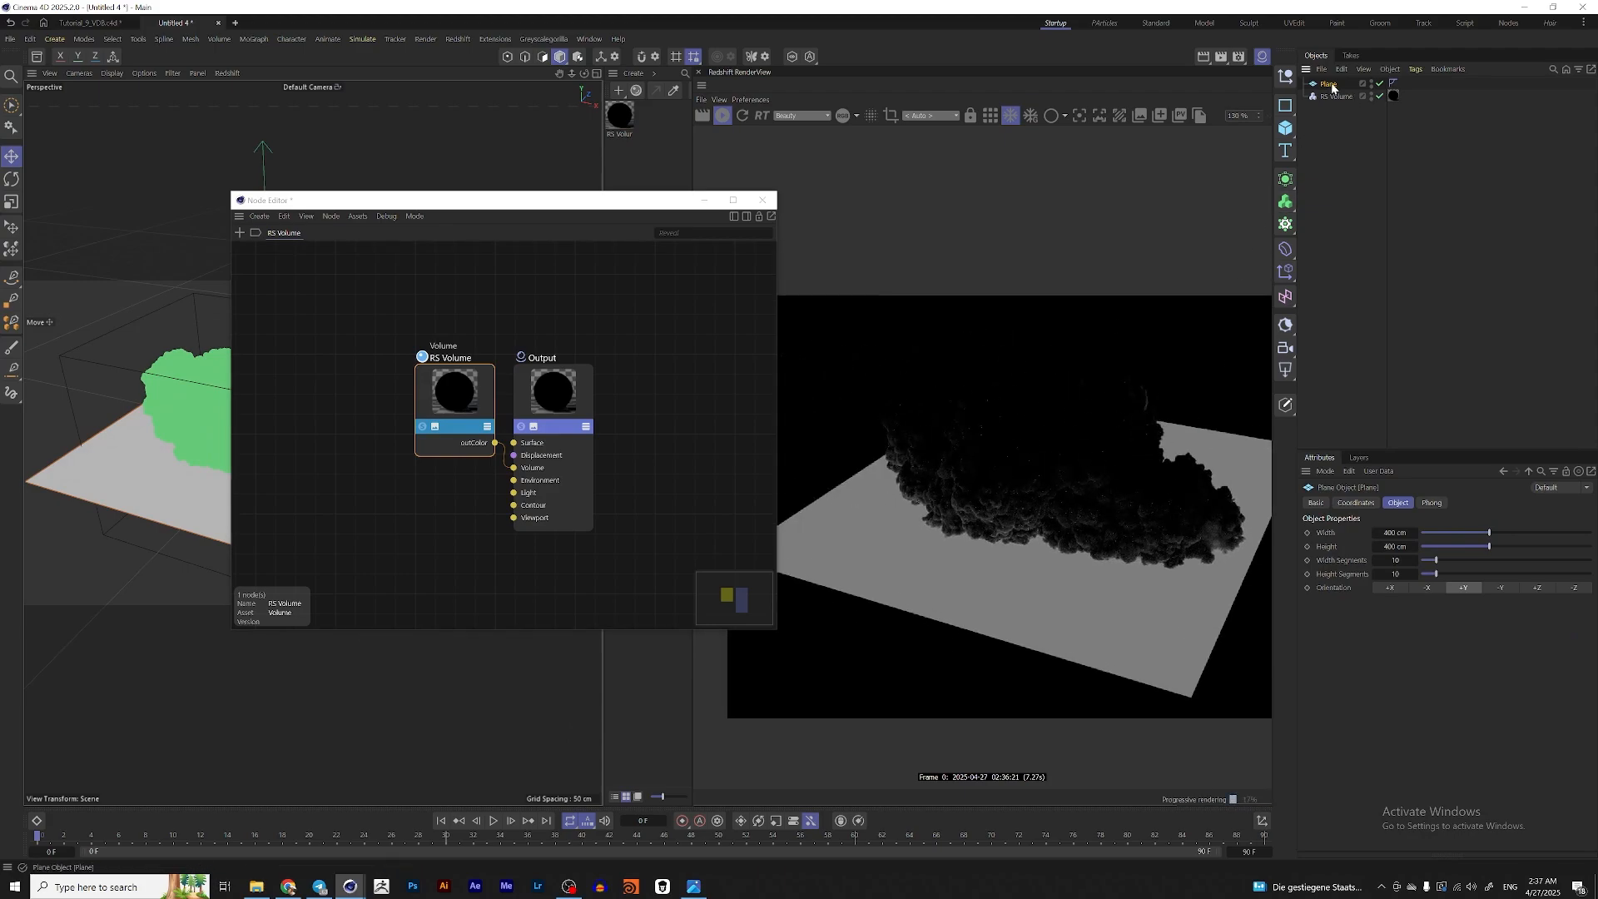
{"action": "key", "text": "Delete"}
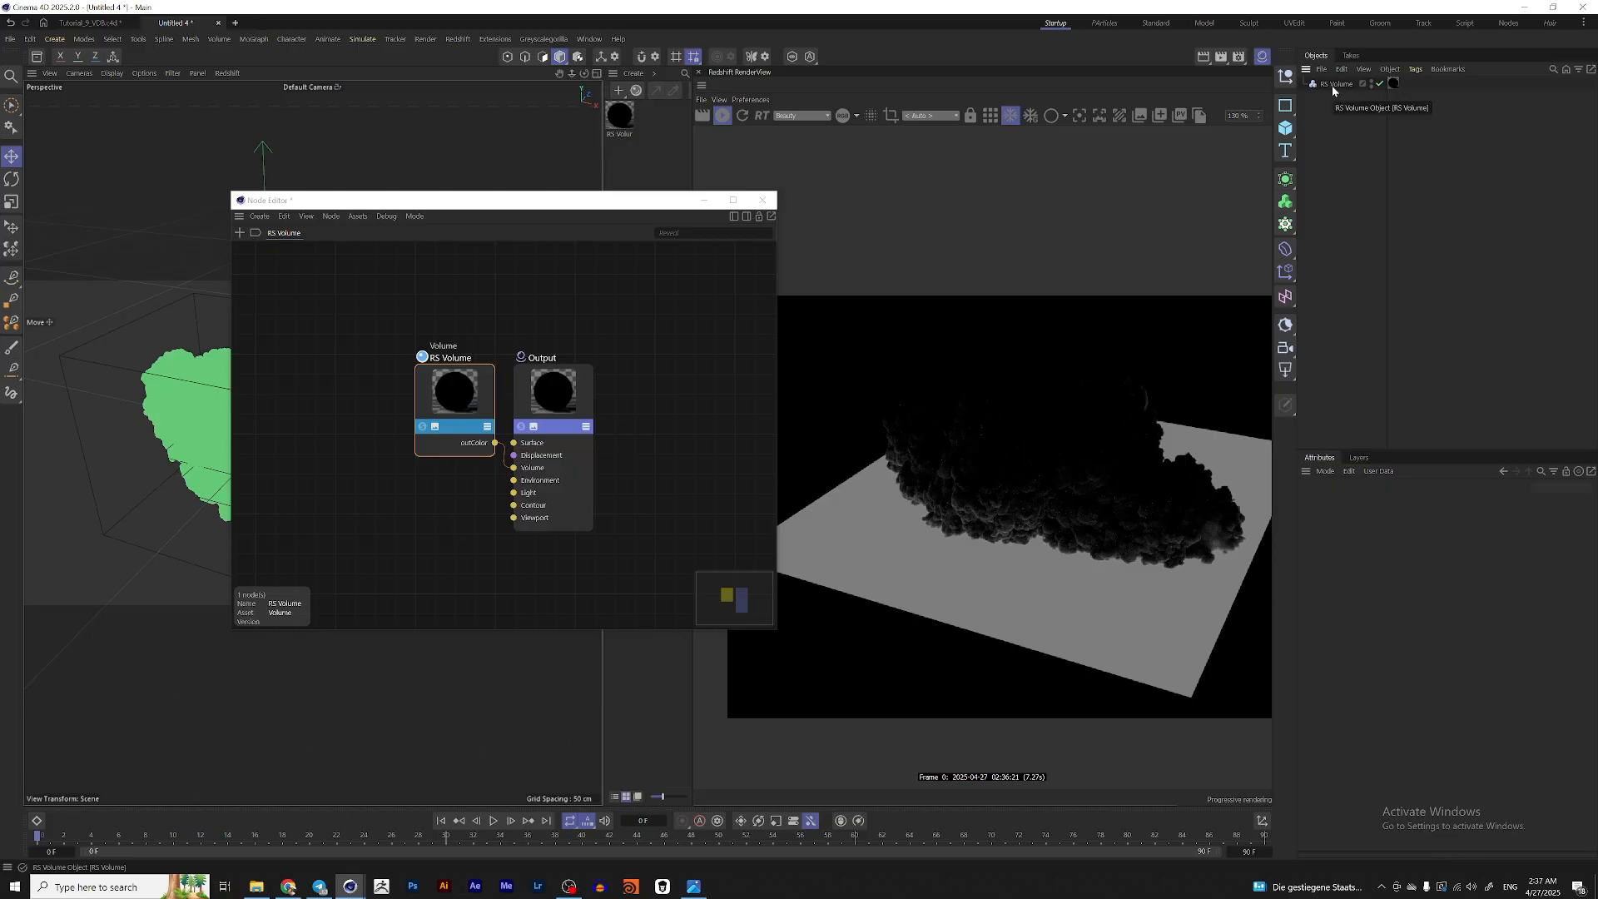
- Add a Redshift Dome Light to the scene and check the lit cloud in the viewport and live render
{"action": "left_click_drag", "start_coordinate": [601, 200], "coordinate": [501, 207]}
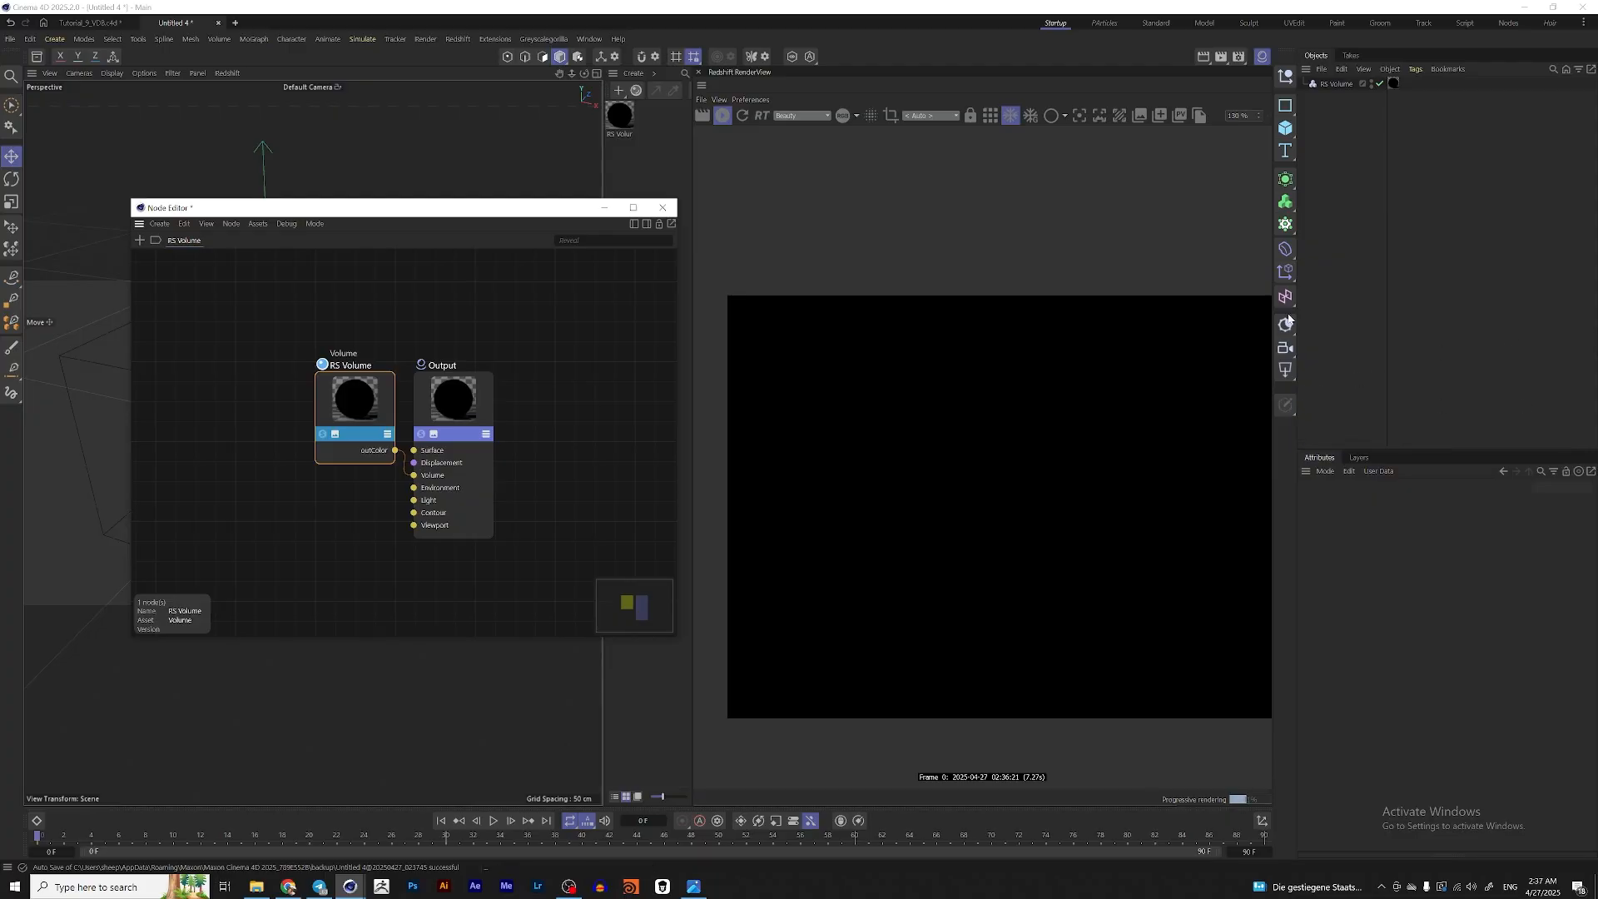
{"action": "left_click", "coordinate": [1285, 369]}
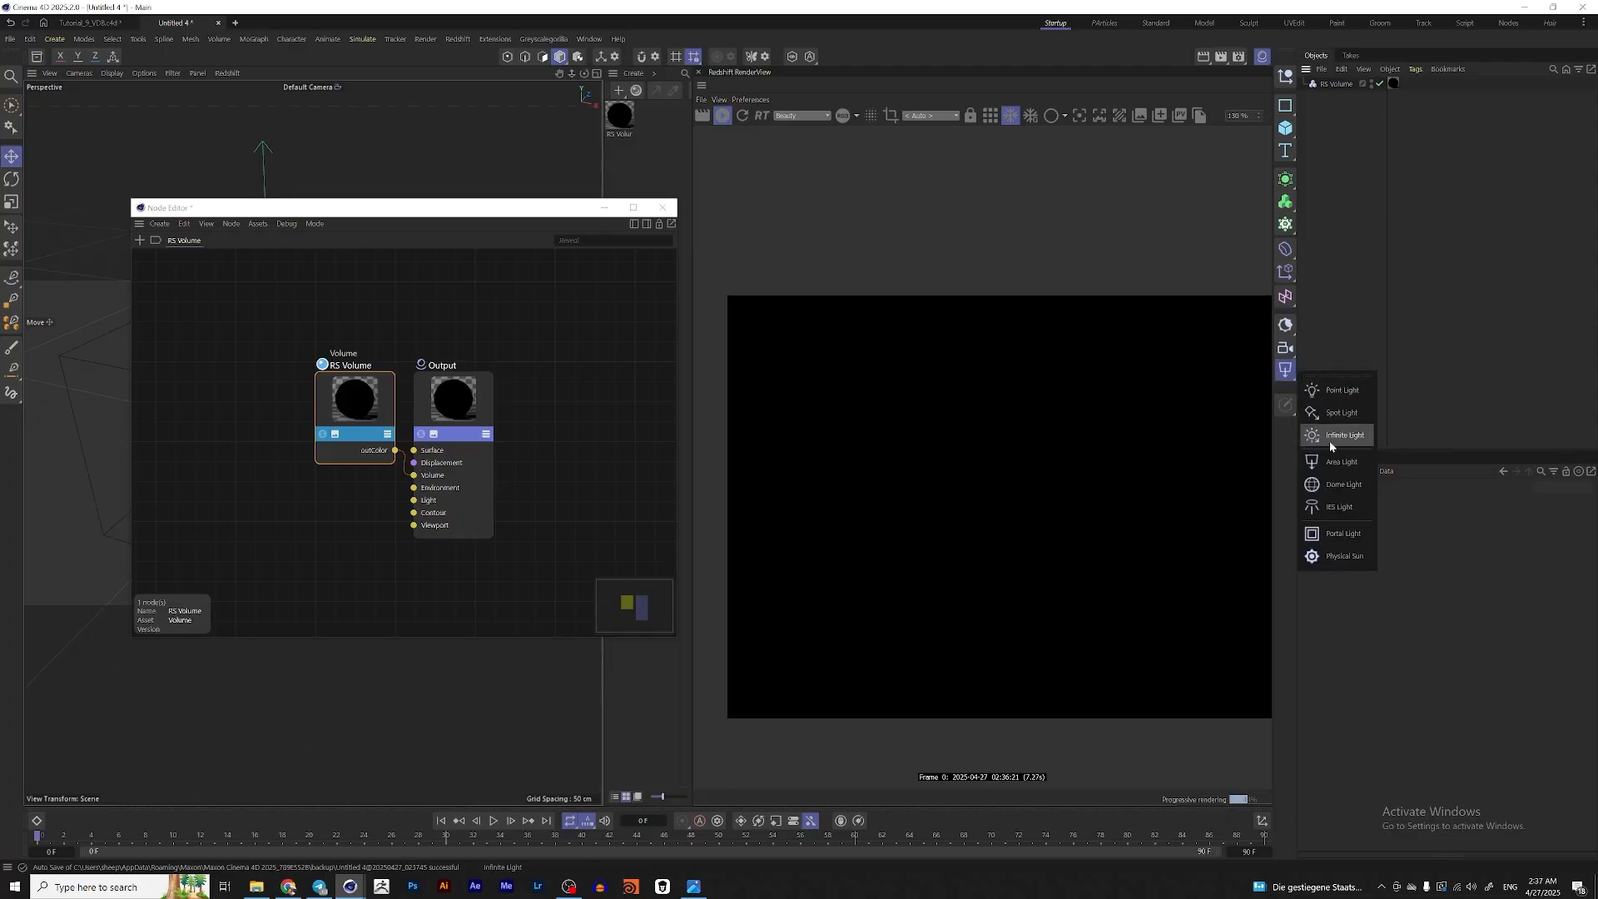
{"action": "left_click", "coordinate": [1343, 484]}
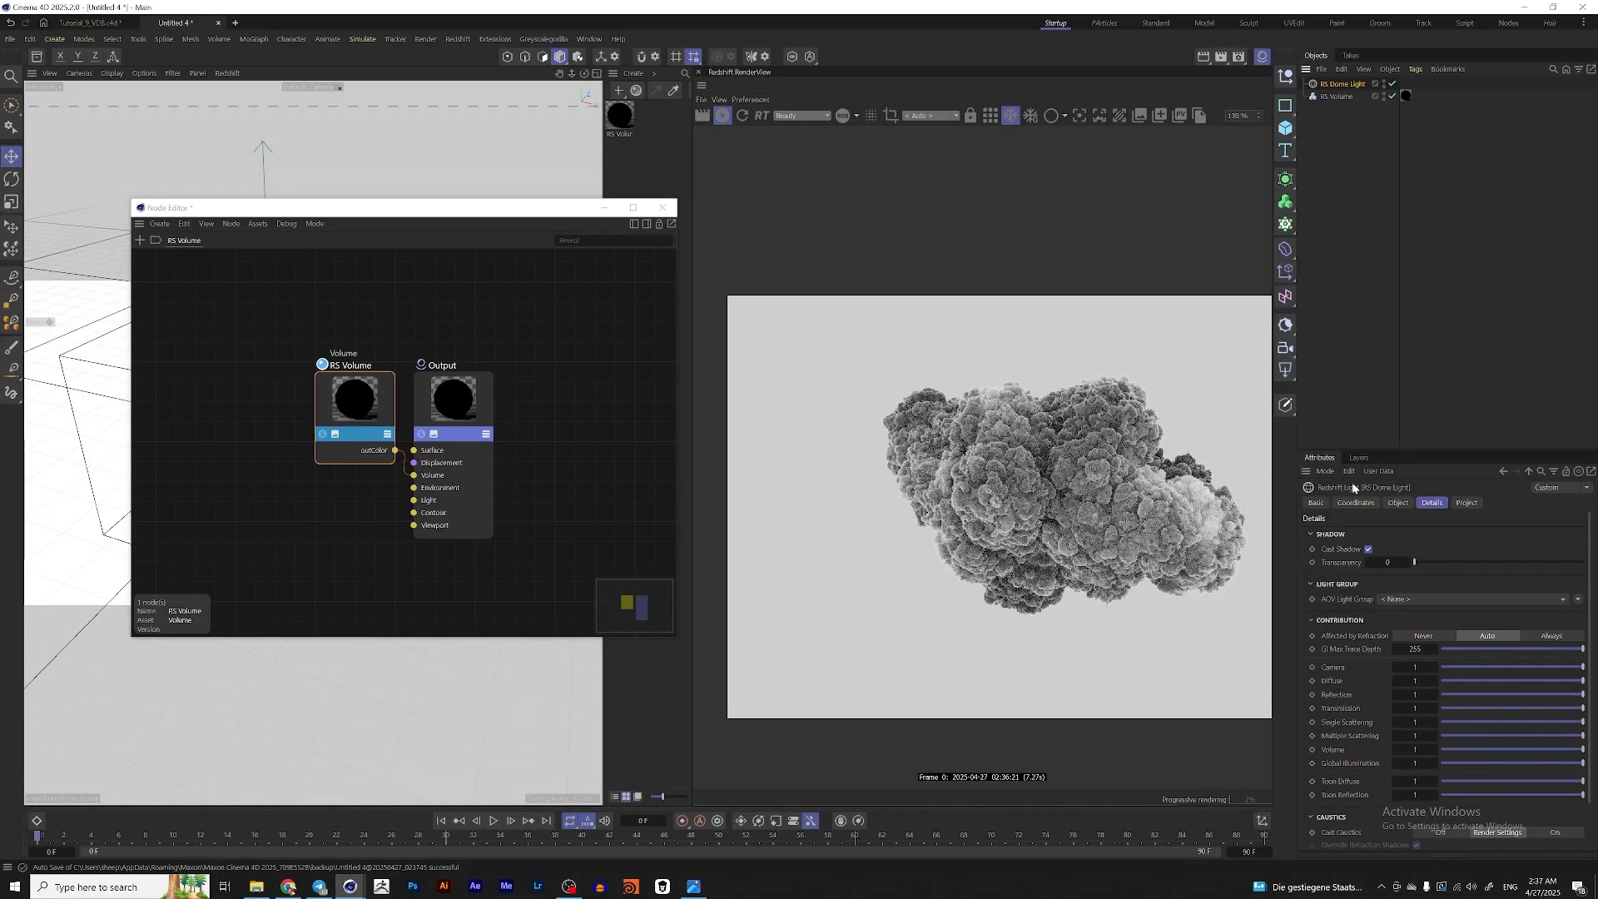
{"action": "left_click_drag", "start_coordinate": [500, 210], "coordinate": [468, 510]}
{"action": "scroll", "coordinate": [382, 381], "scroll_direction": "up", "scroll_amount": 3}
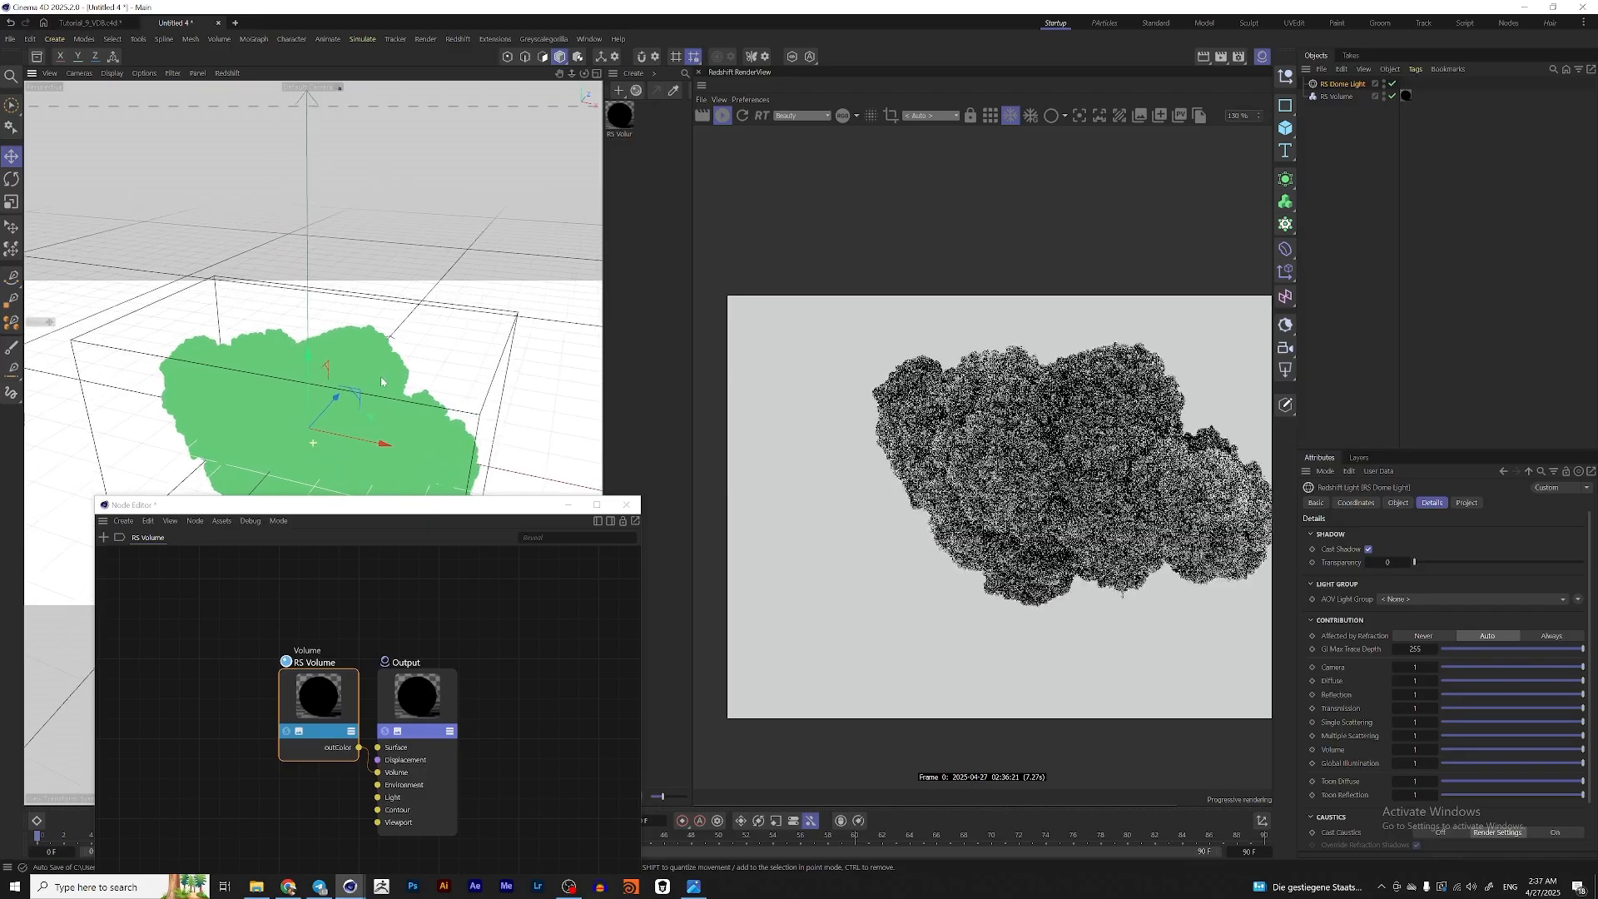
{"action": "scroll", "coordinate": [1073, 439], "scroll_direction": "down", "scroll_amount": 2}
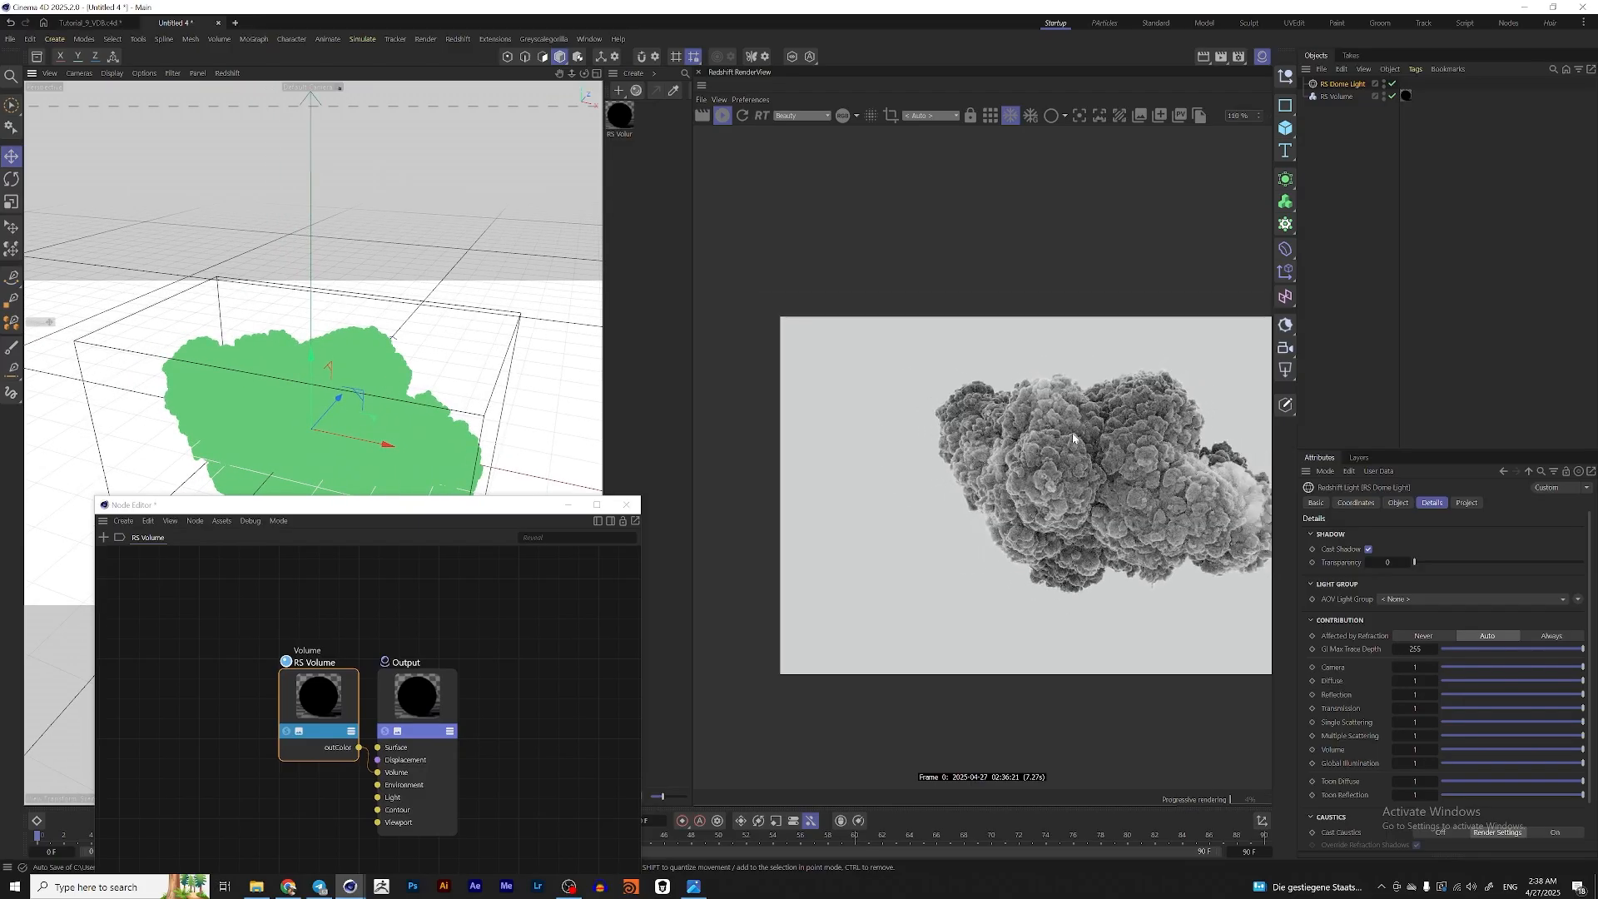
{"action": "scroll", "coordinate": [1073, 438], "scroll_direction": "down", "scroll_amount": 3}
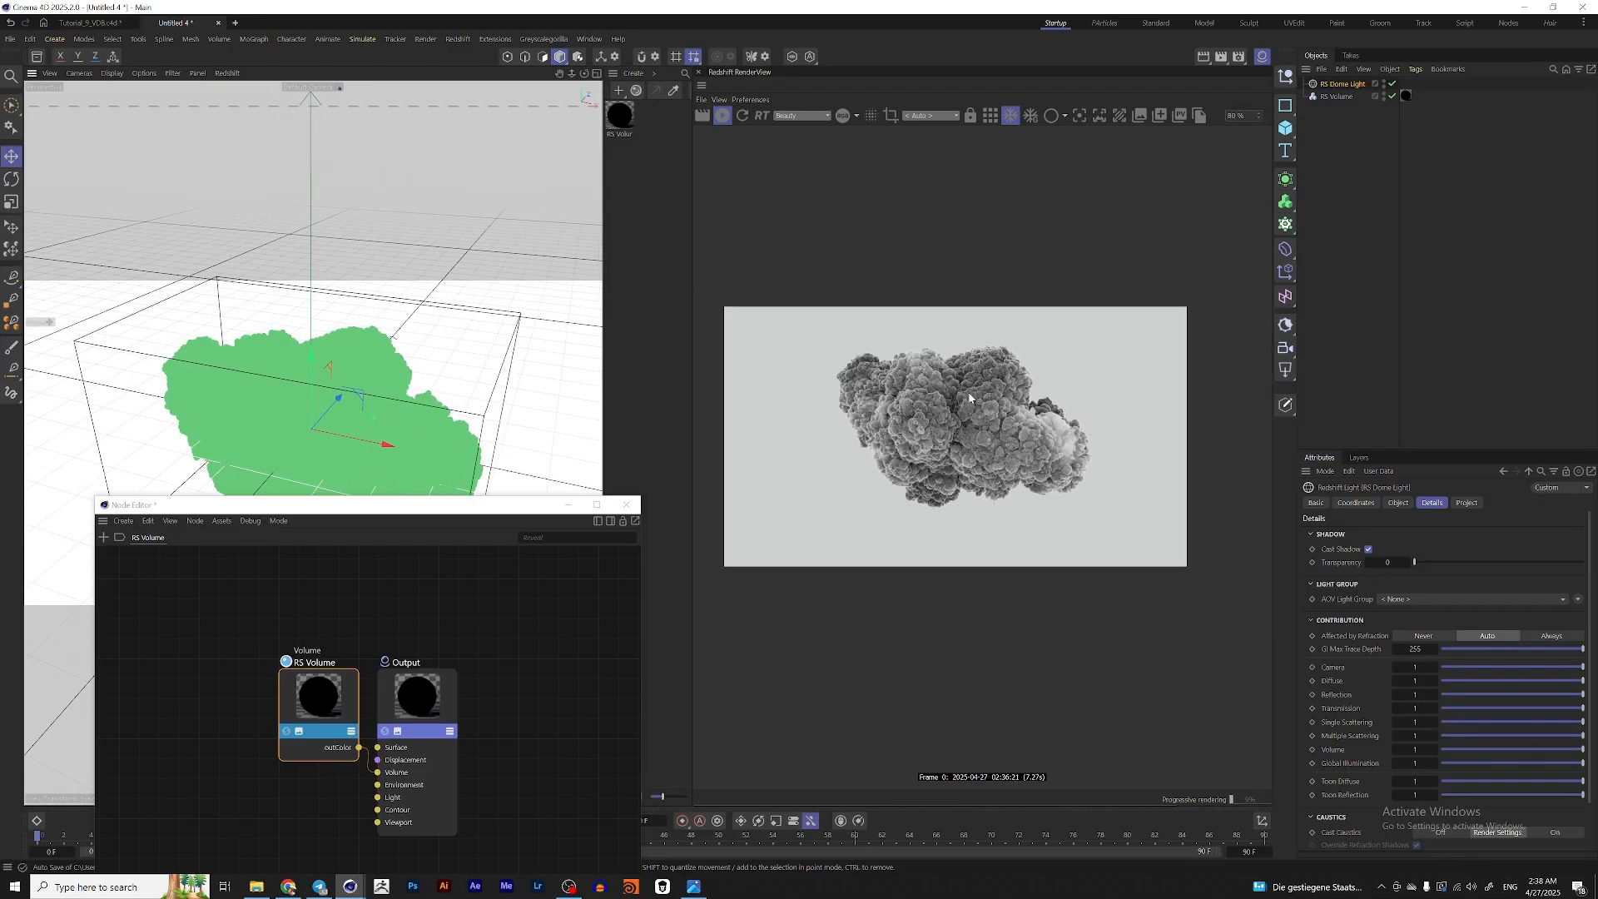
{"action": "scroll", "coordinate": [329, 372], "scroll_direction": "up", "scroll_amount": 2}
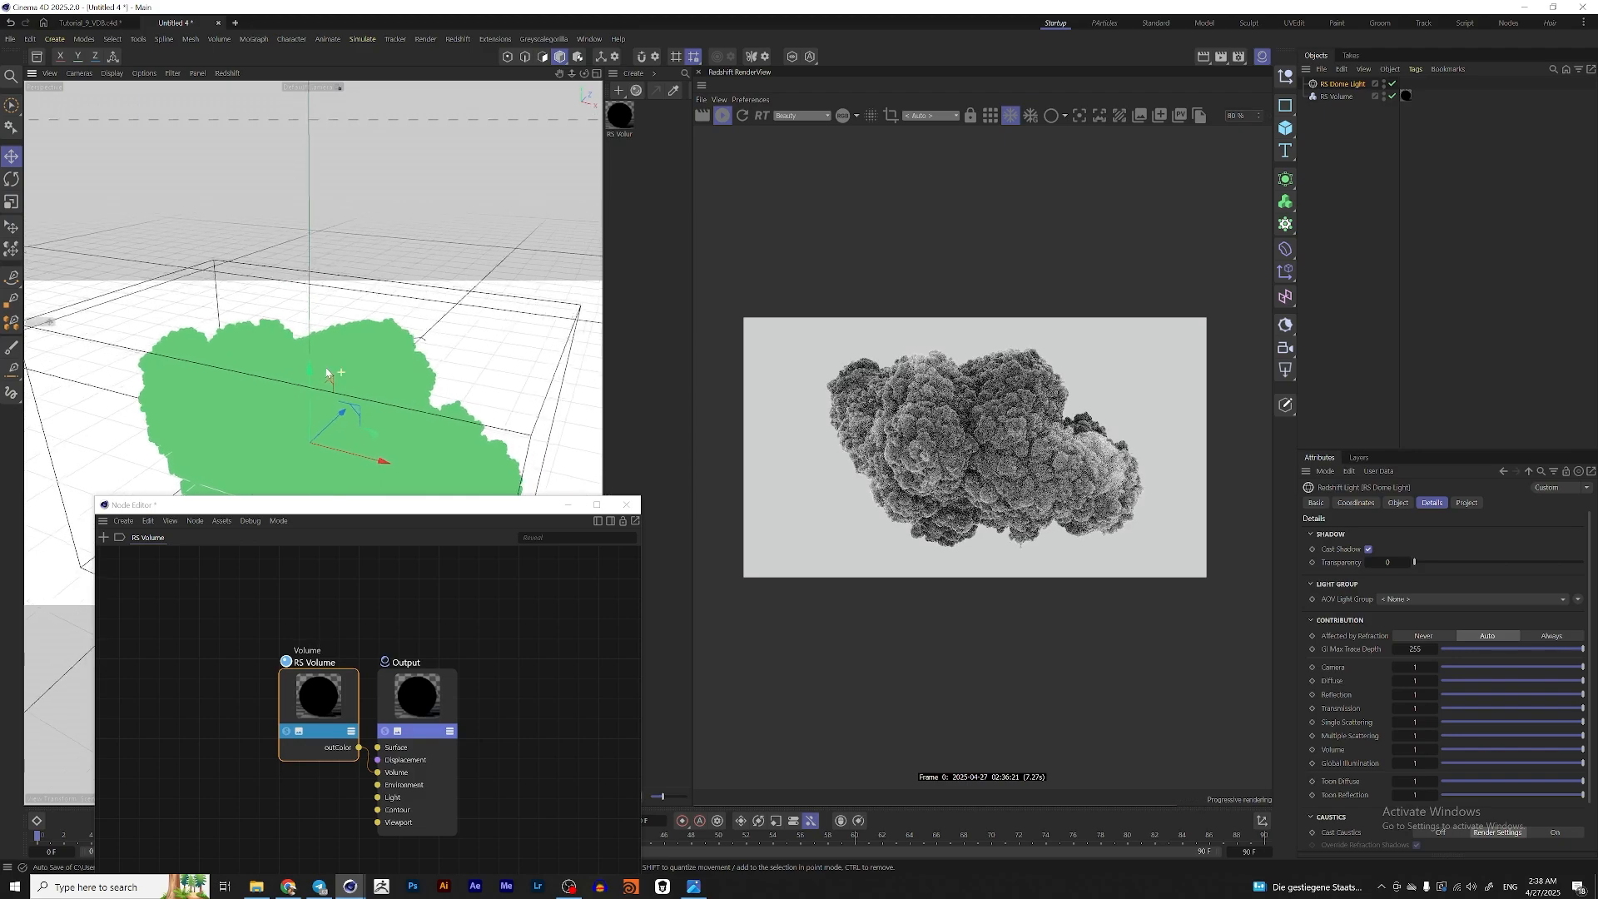
{"action": "middle_click_drag", "start_coordinate": [326, 373], "coordinate": [339, 359], "text": "alt"}
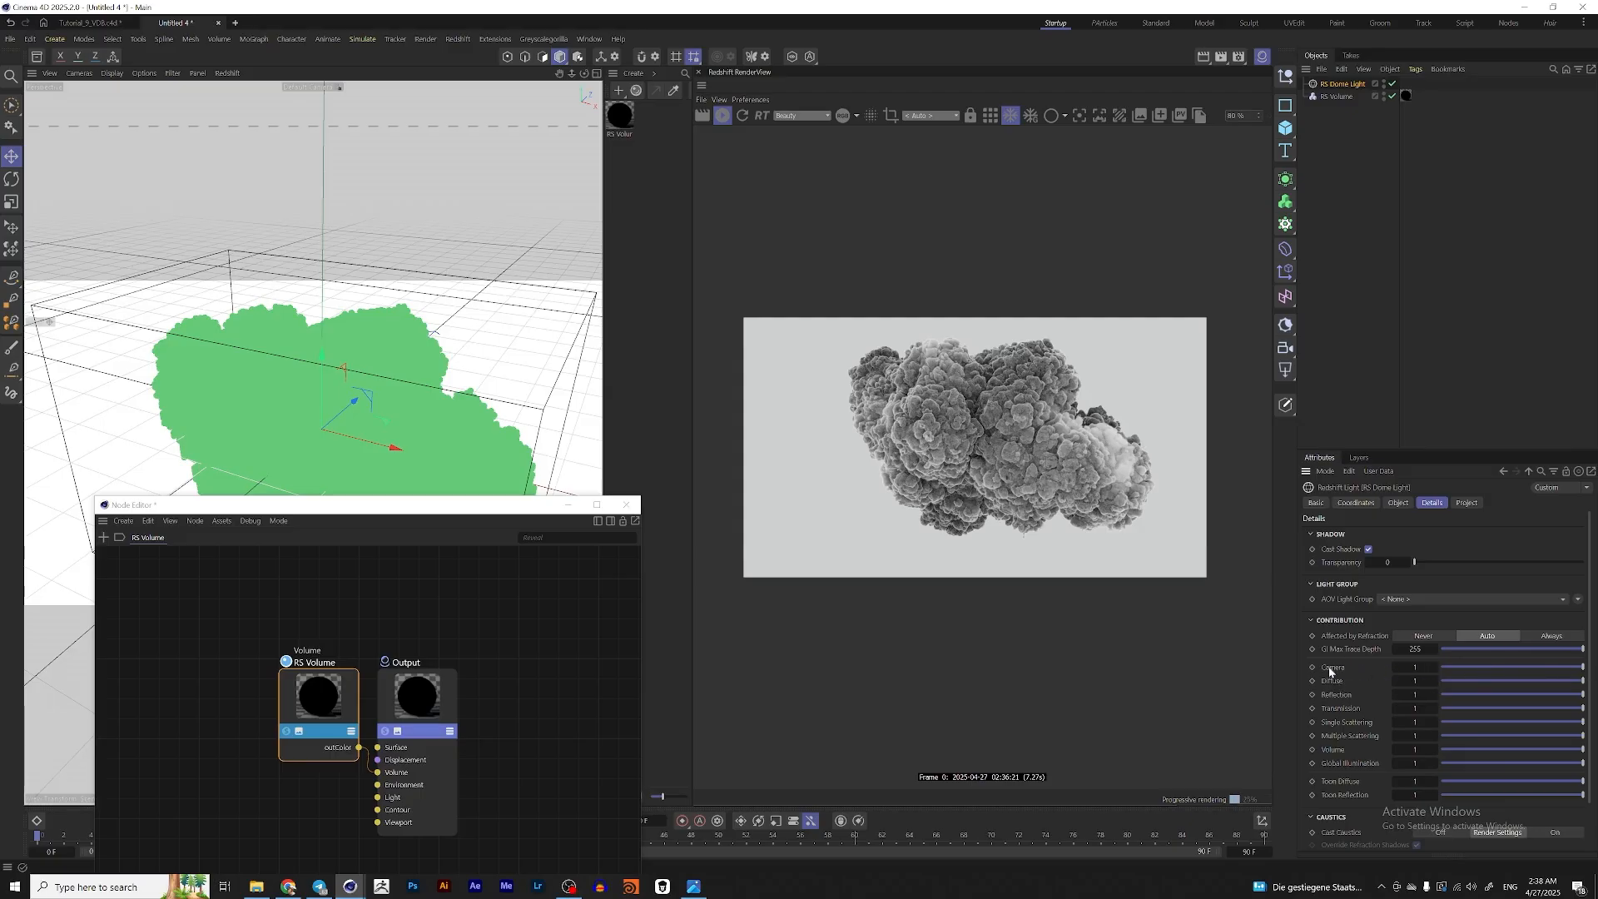
- Test the dome light's Camera contribution at 0 and restore it to 1
{"action": "left_click_drag", "start_coordinate": [1580, 667], "coordinate": [1365, 670]}
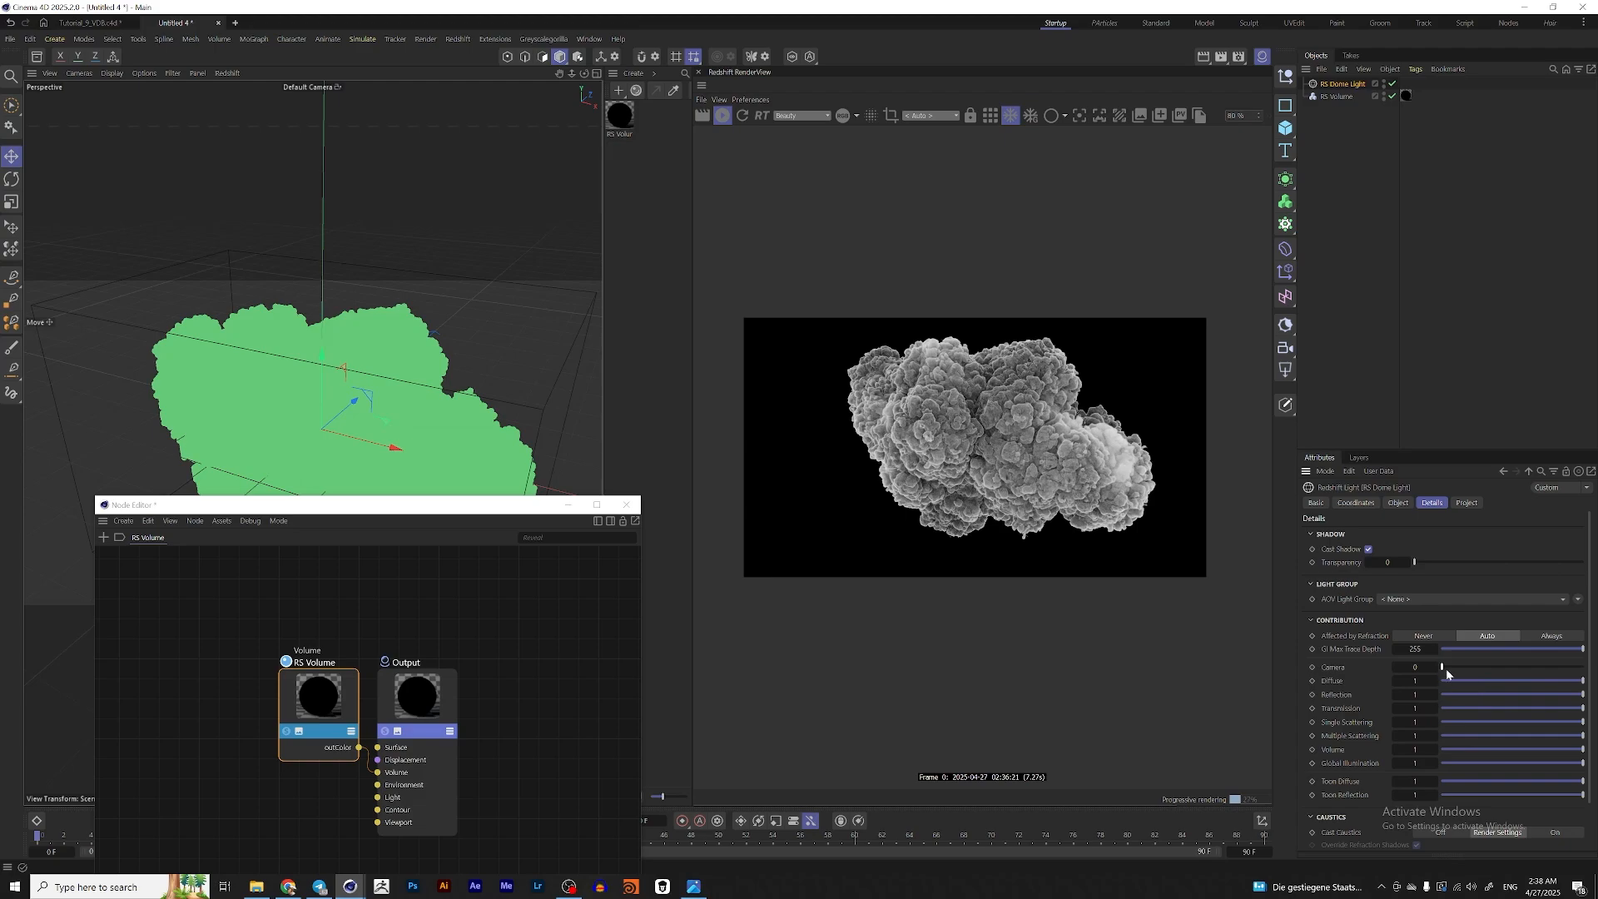
{"action": "left_click_drag", "start_coordinate": [1451, 667], "coordinate": [1583, 666]}
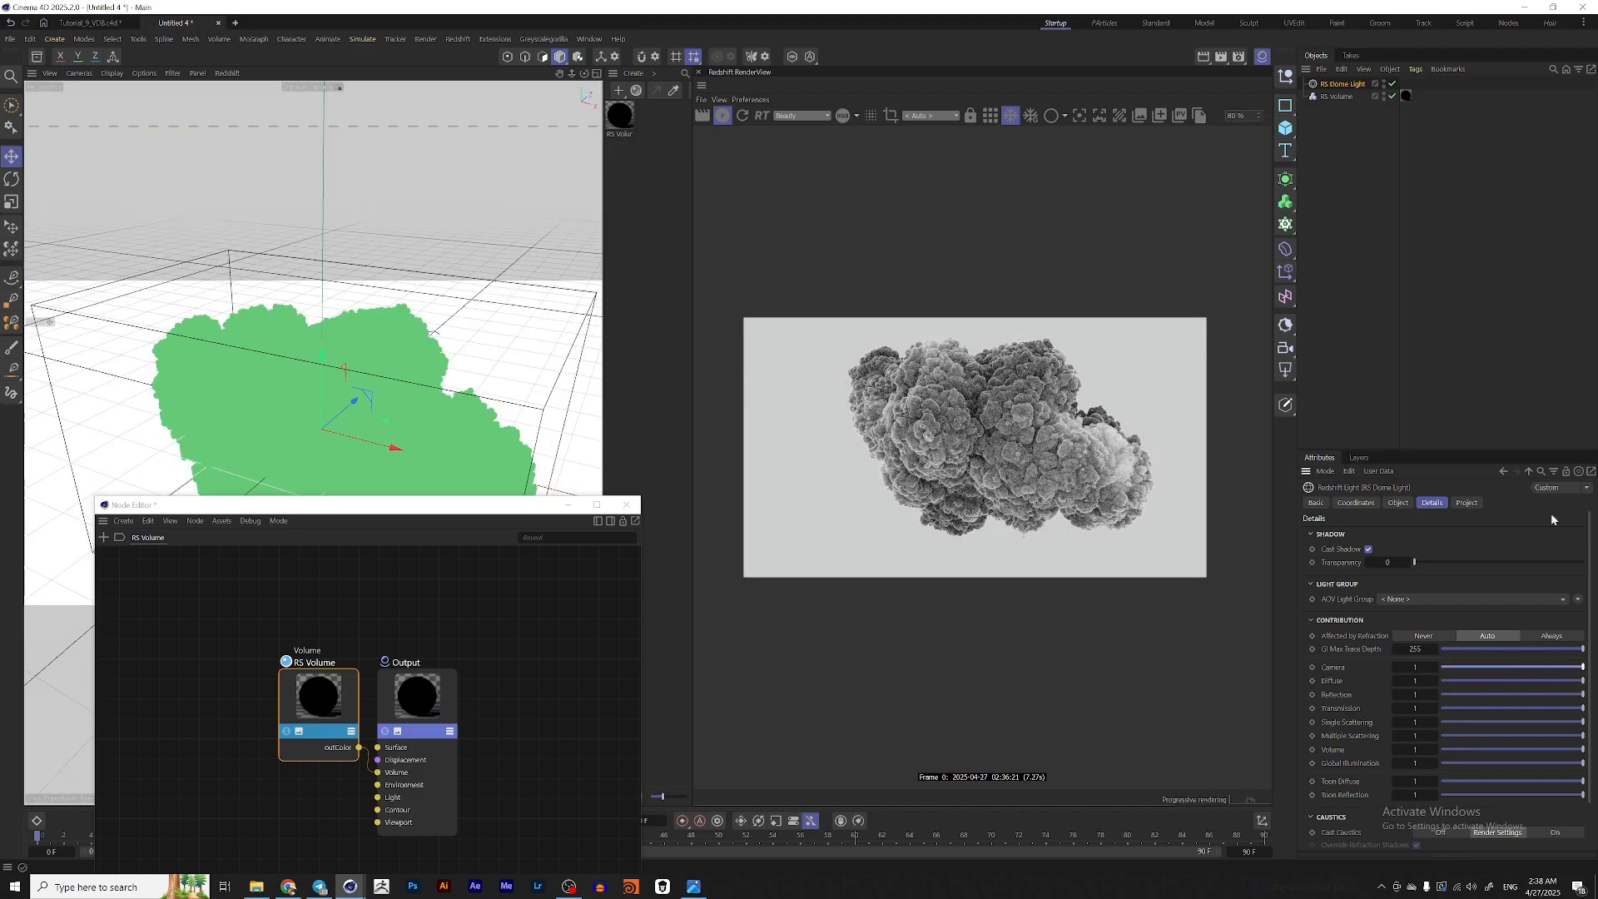
{"action": "scroll", "coordinate": [1459, 665], "scroll_direction": "down", "scroll_amount": 2}
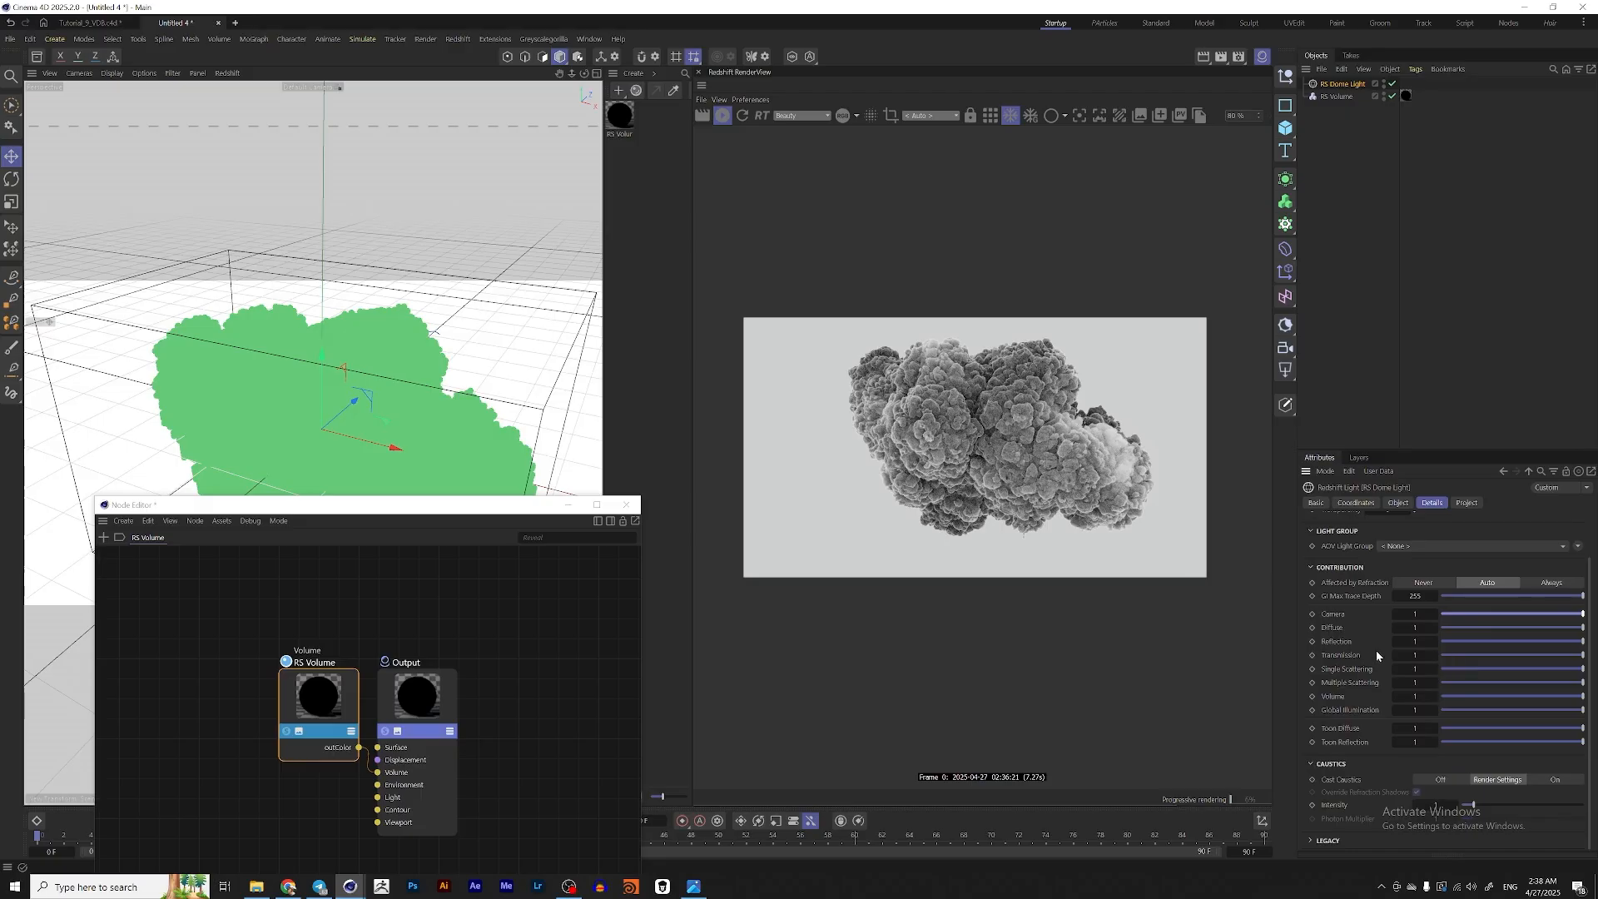
{"action": "left_click", "coordinate": [1583, 614]}
- Test the dome light's Volume contribution at 0 from another view angle and restore it to 1
{"action": "left_click_drag", "start_coordinate": [1583, 696], "coordinate": [1433, 702]}
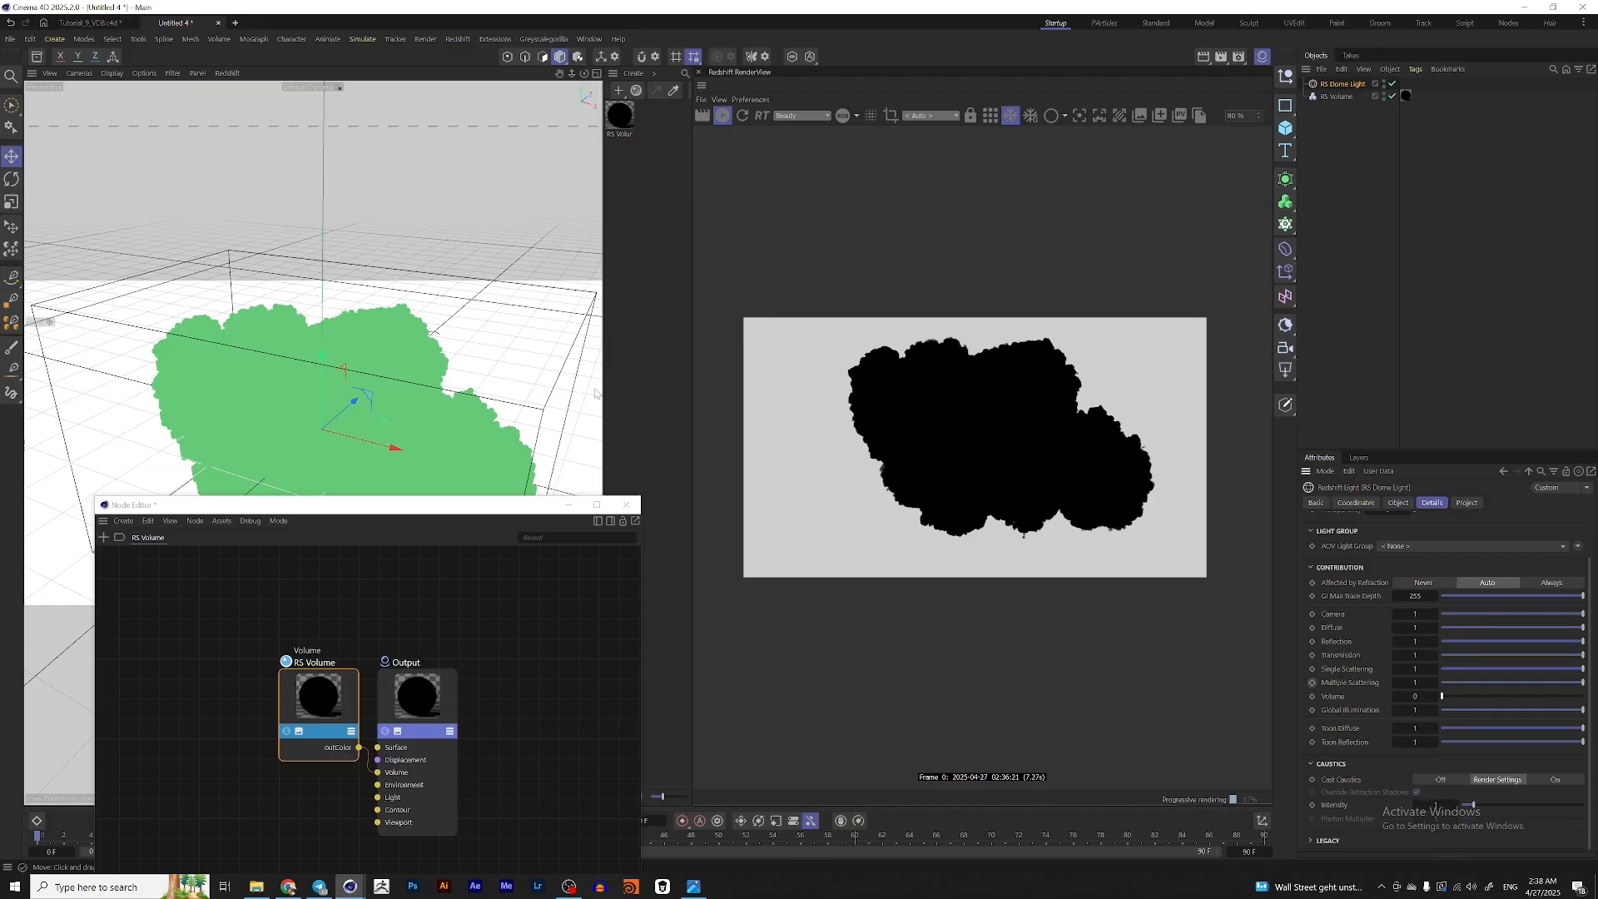
{"action": "left_click_drag", "start_coordinate": [536, 388], "coordinate": [391, 407], "text": "alt"}
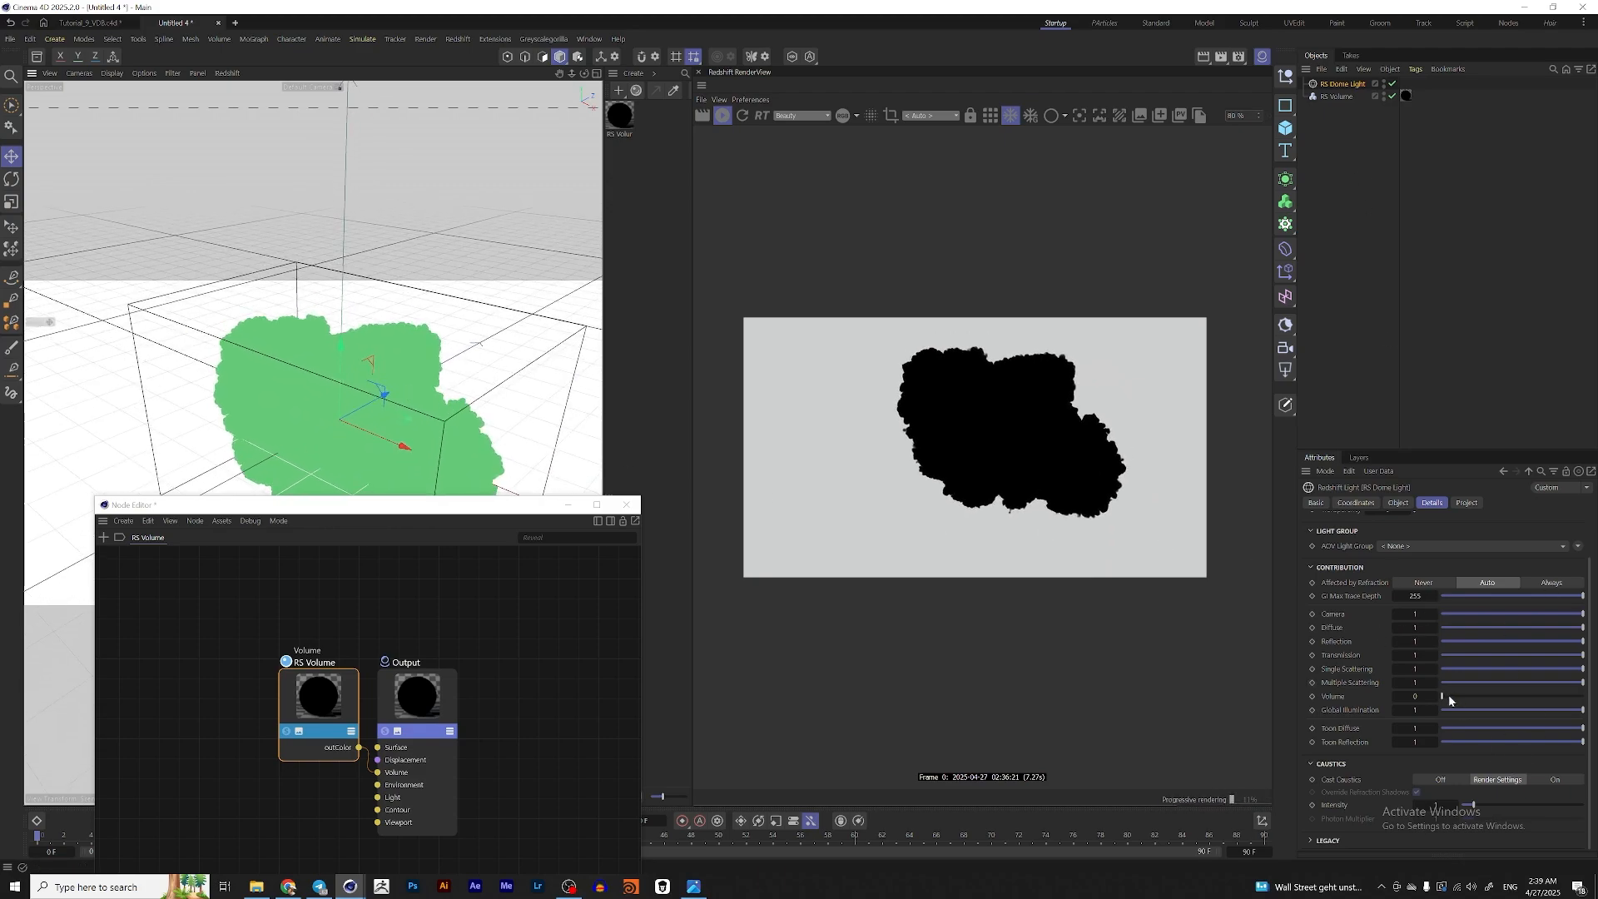
{"action": "left_click_drag", "start_coordinate": [1448, 696], "coordinate": [1585, 695]}
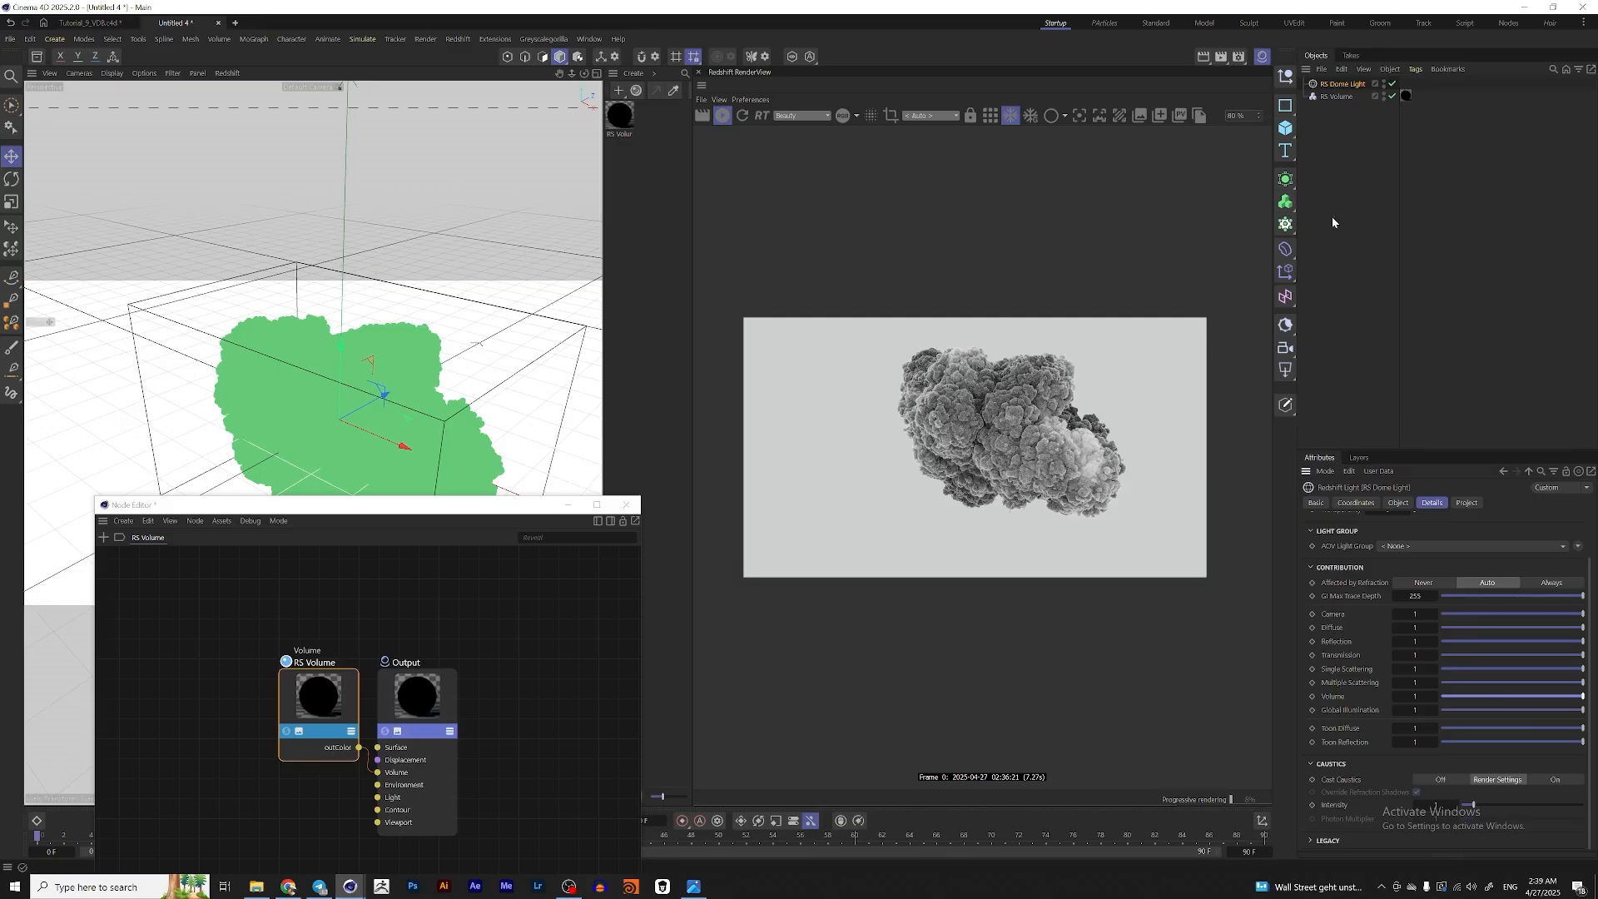
- Add a Redshift Area Light and move it out beside the cloud so it lights one side
{"action": "left_click", "coordinate": [1285, 369]}
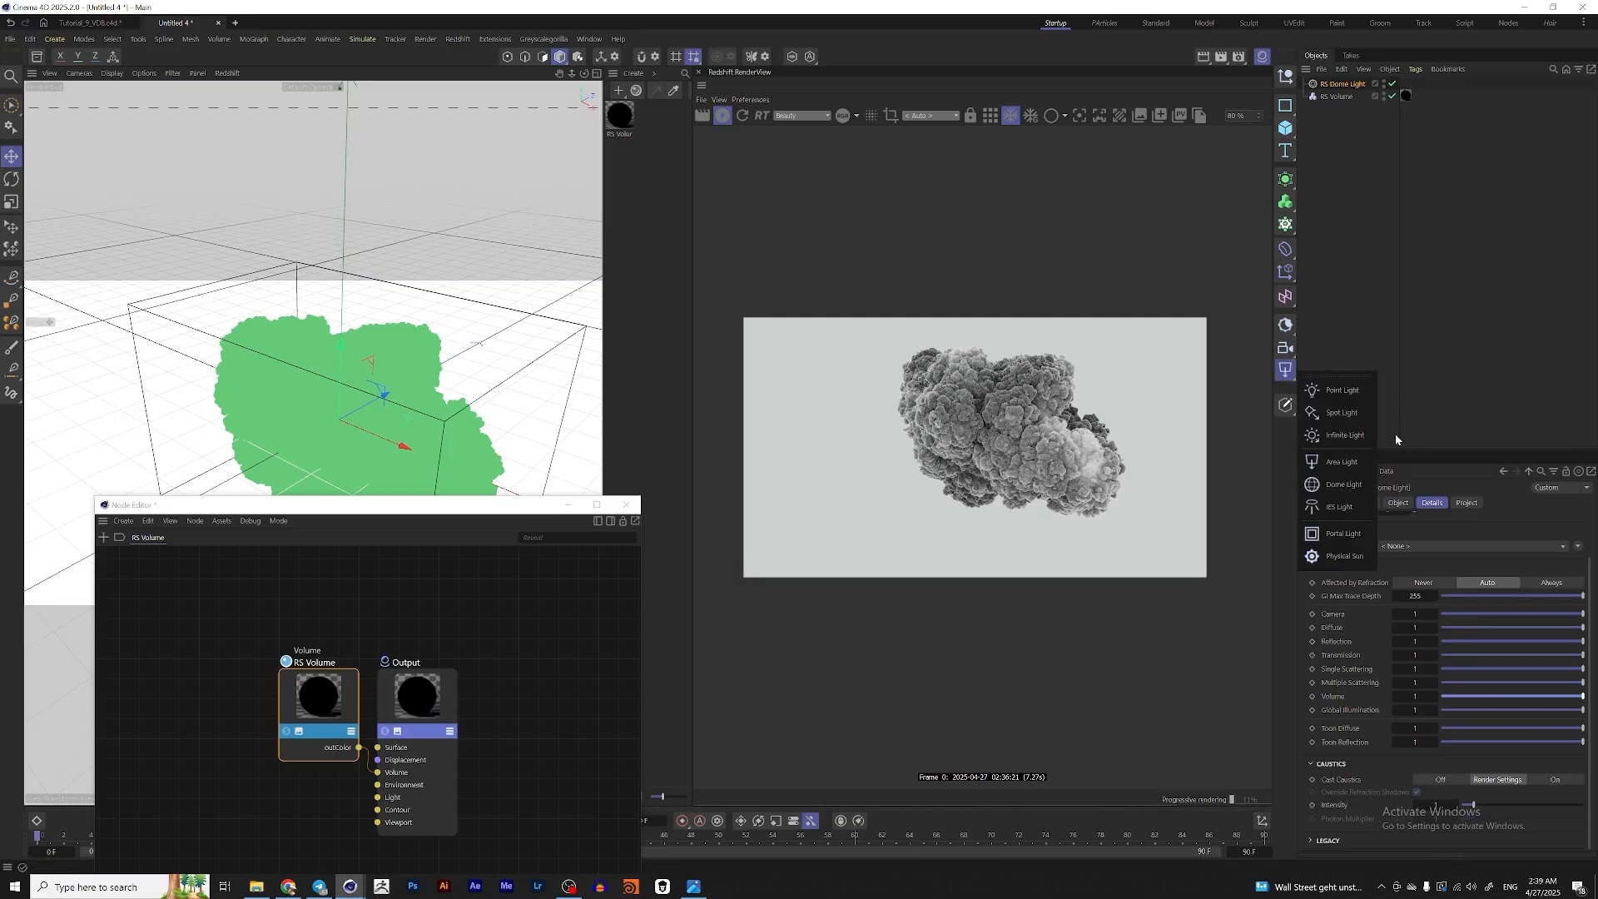
{"action": "left_click", "coordinate": [1357, 462]}
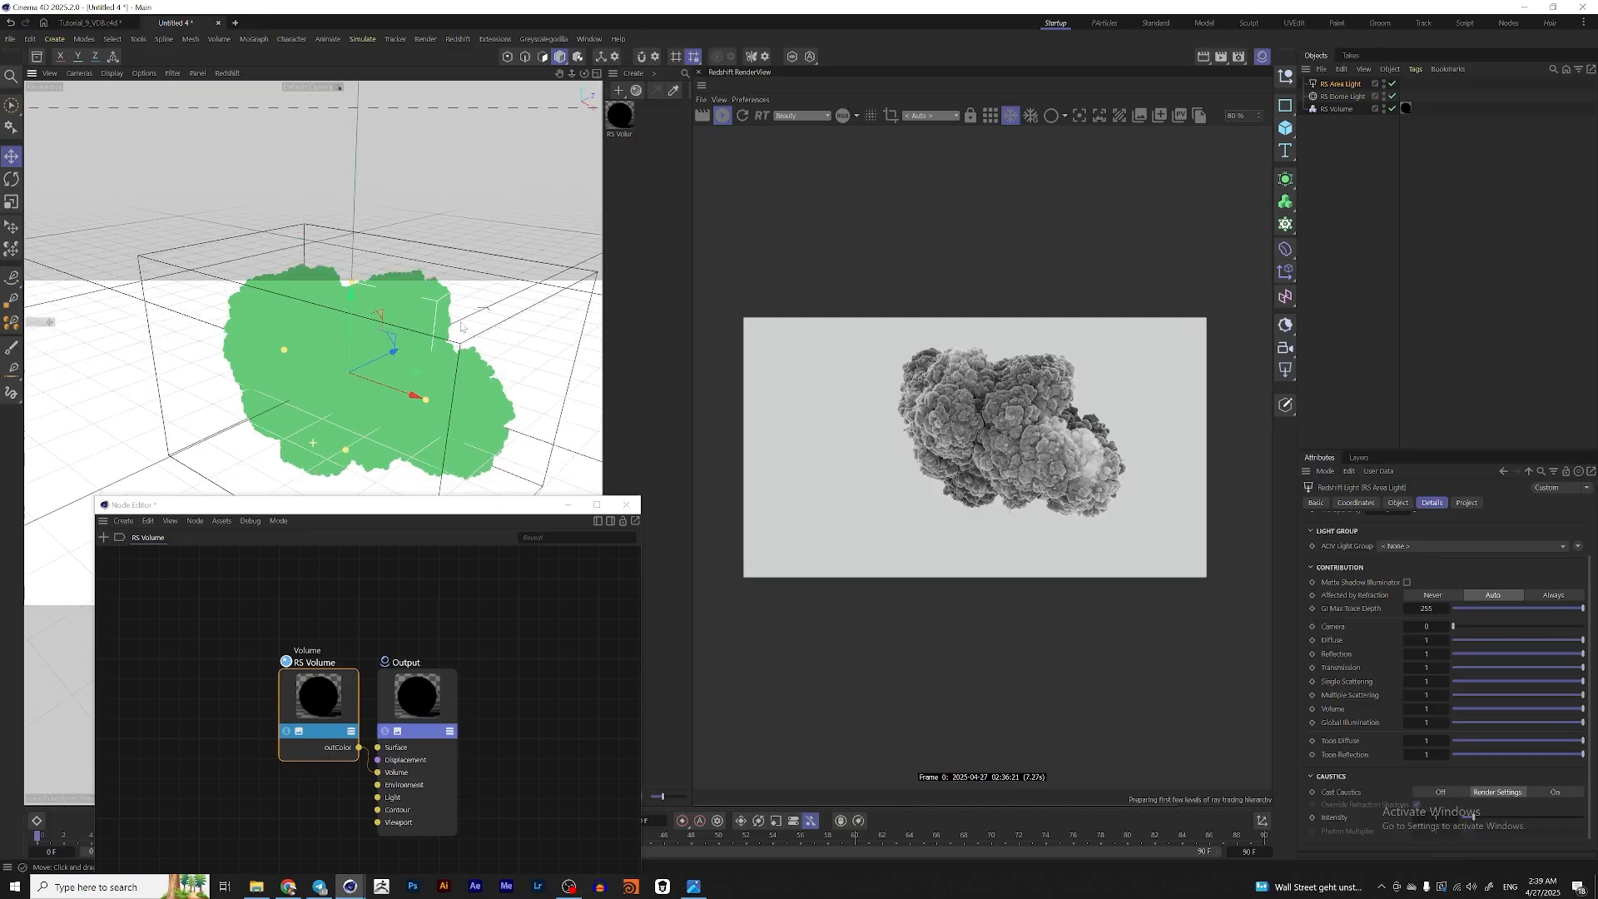
{"action": "left_click_drag", "start_coordinate": [461, 327], "coordinate": [301, 385]}
{"action": "scroll", "coordinate": [340, 381], "scroll_direction": "down", "scroll_amount": 5}
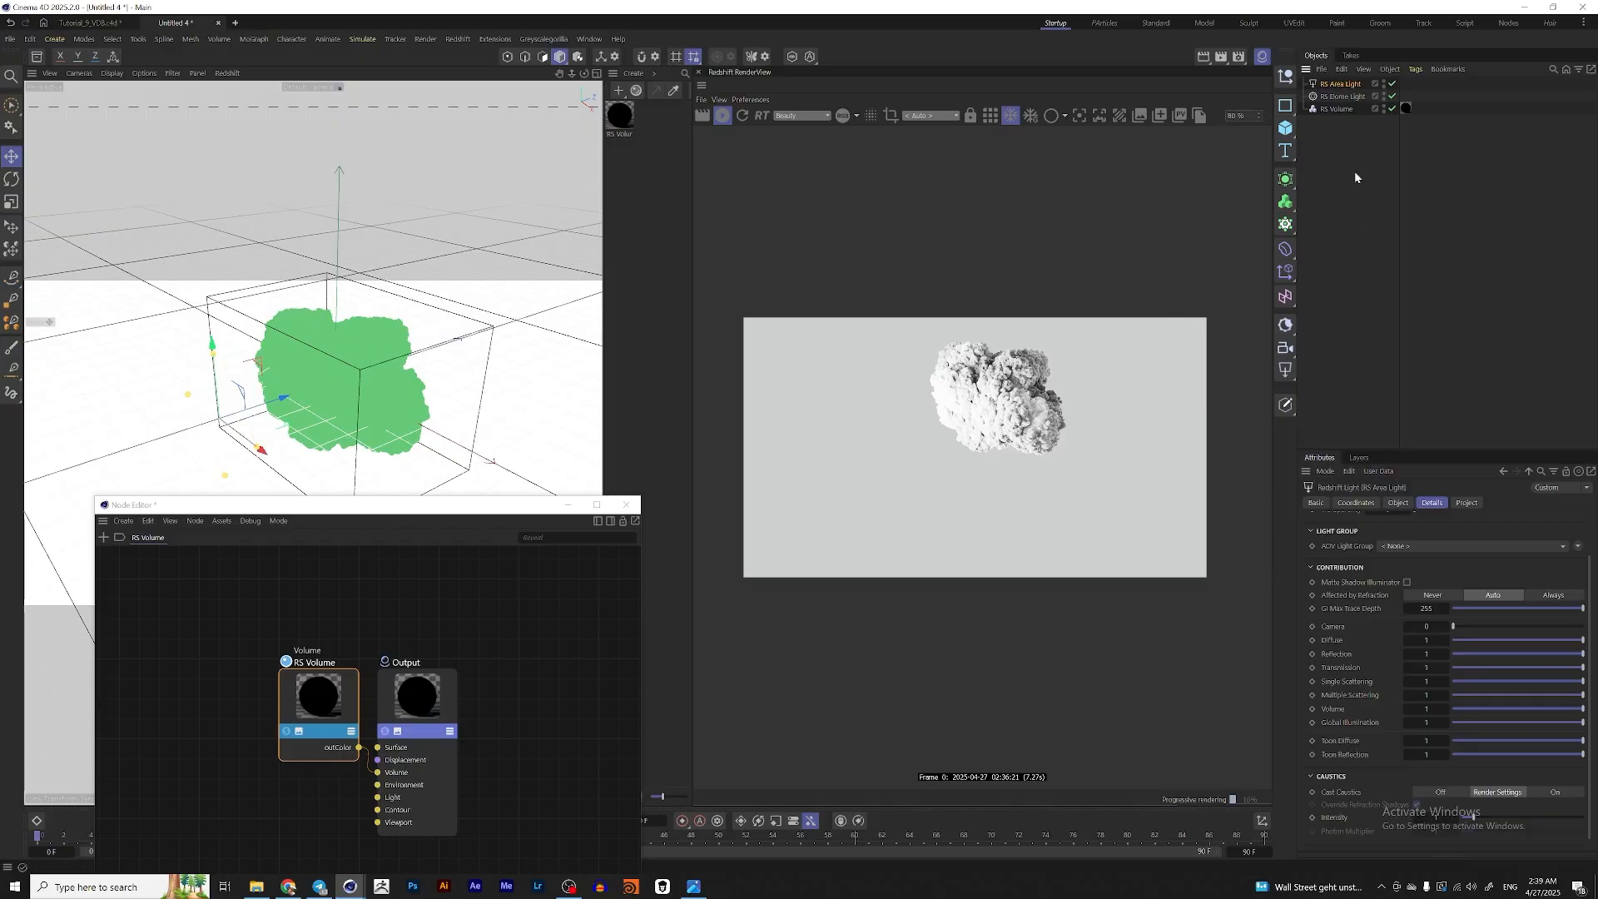
- Set the dome light's Volume contribution to 0 and check the area-lit cloud from another angle
{"action": "left_click", "coordinate": [1341, 97]}
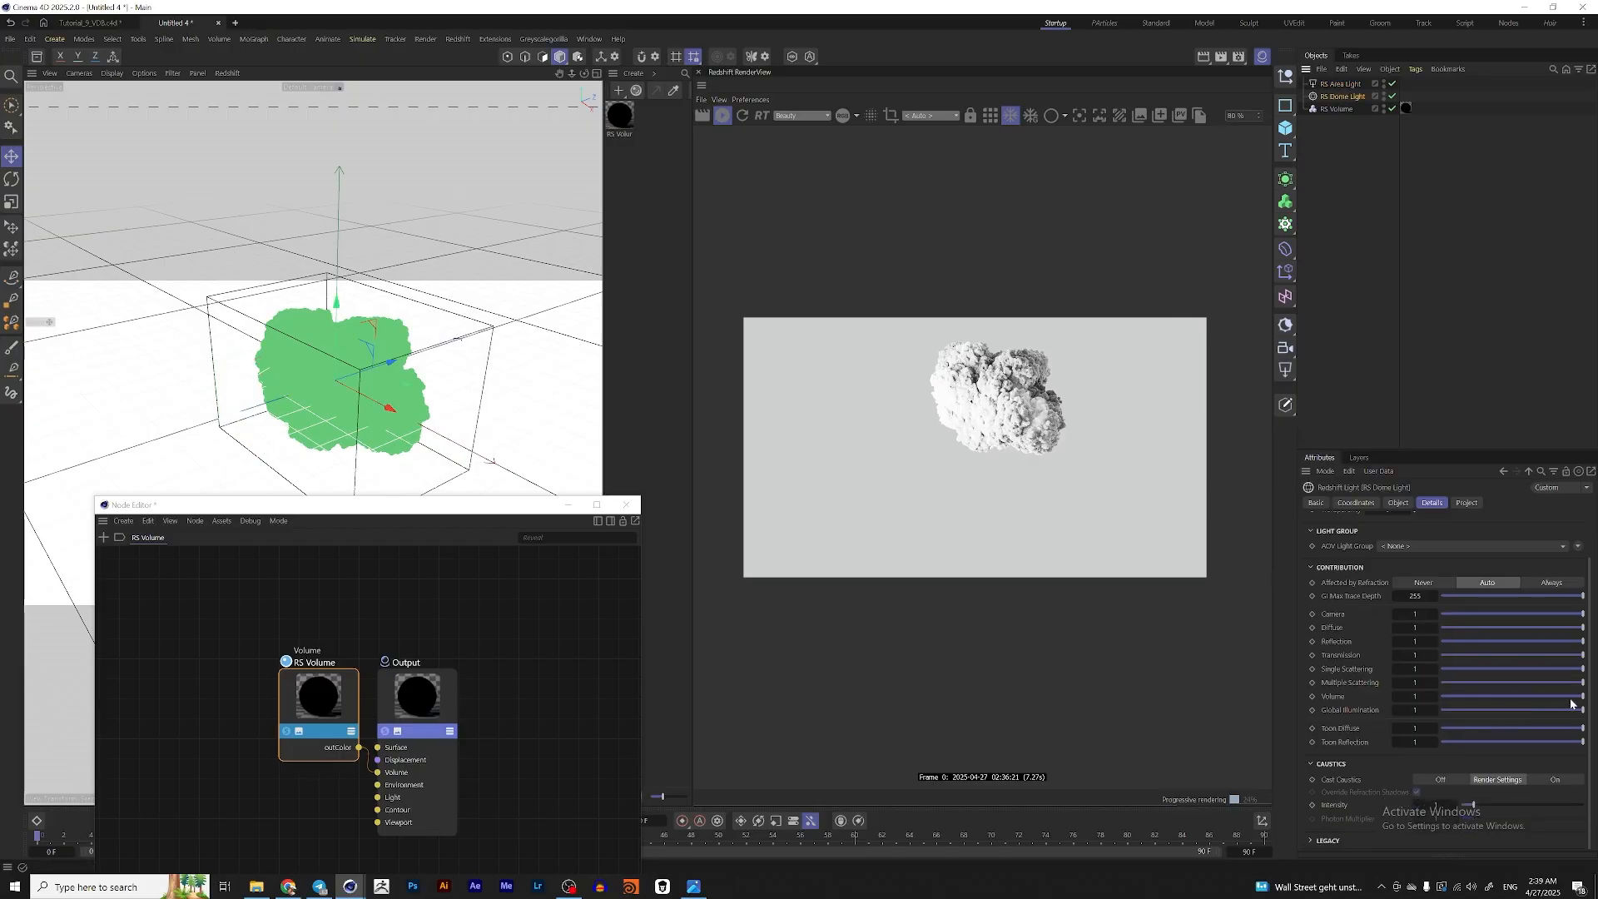
{"action": "left_click_drag", "start_coordinate": [1519, 697], "coordinate": [1353, 709]}
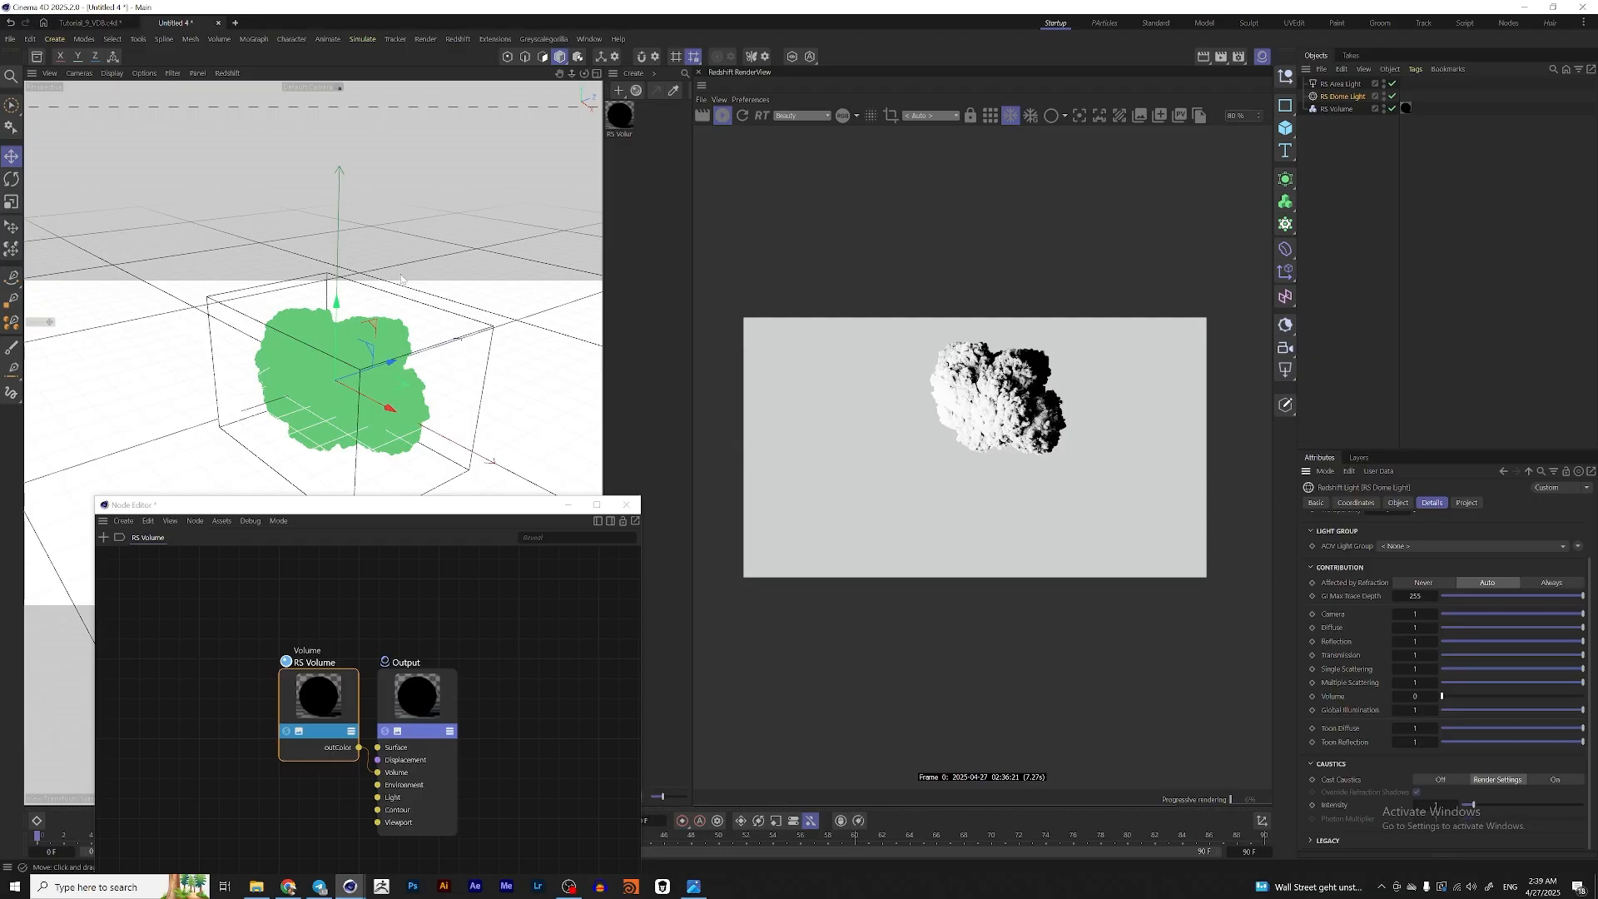
{"action": "left_click_drag", "start_coordinate": [408, 254], "coordinate": [208, 258], "text": "alt"}
{"action": "middle_click_drag", "start_coordinate": [208, 258], "coordinate": [304, 303], "text": "alt"}
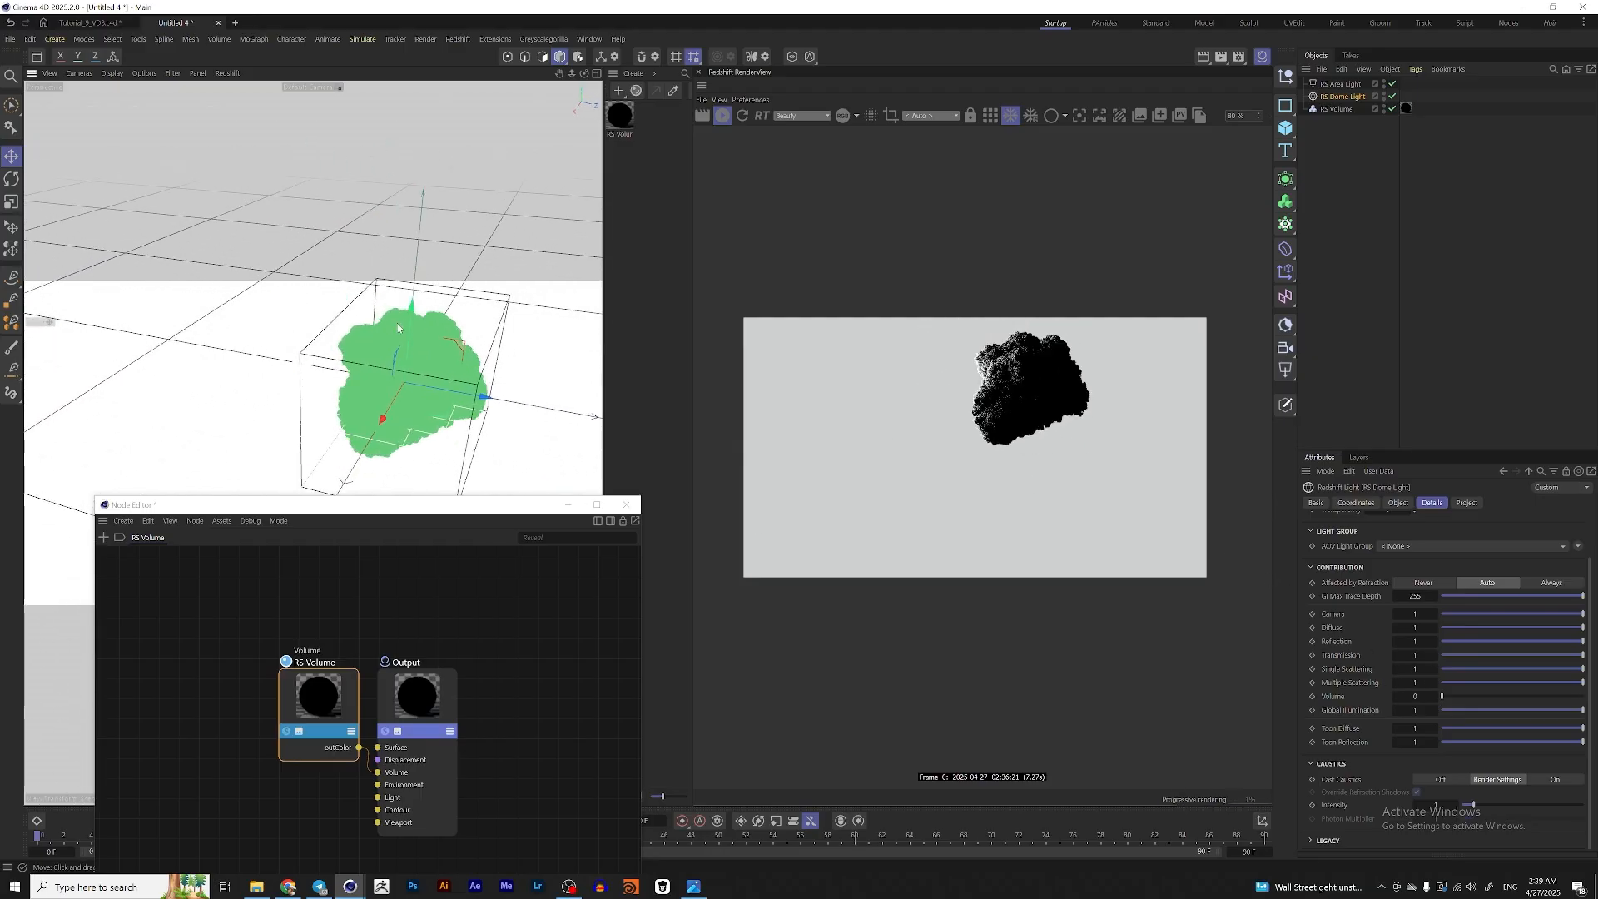
- Test the area light with a red color at 100% saturation on the cloud, and delete the light
{"action": "left_click", "coordinate": [1338, 84]}
{"action": "left_click_drag", "start_coordinate": [399, 333], "coordinate": [259, 352], "text": "alt"}
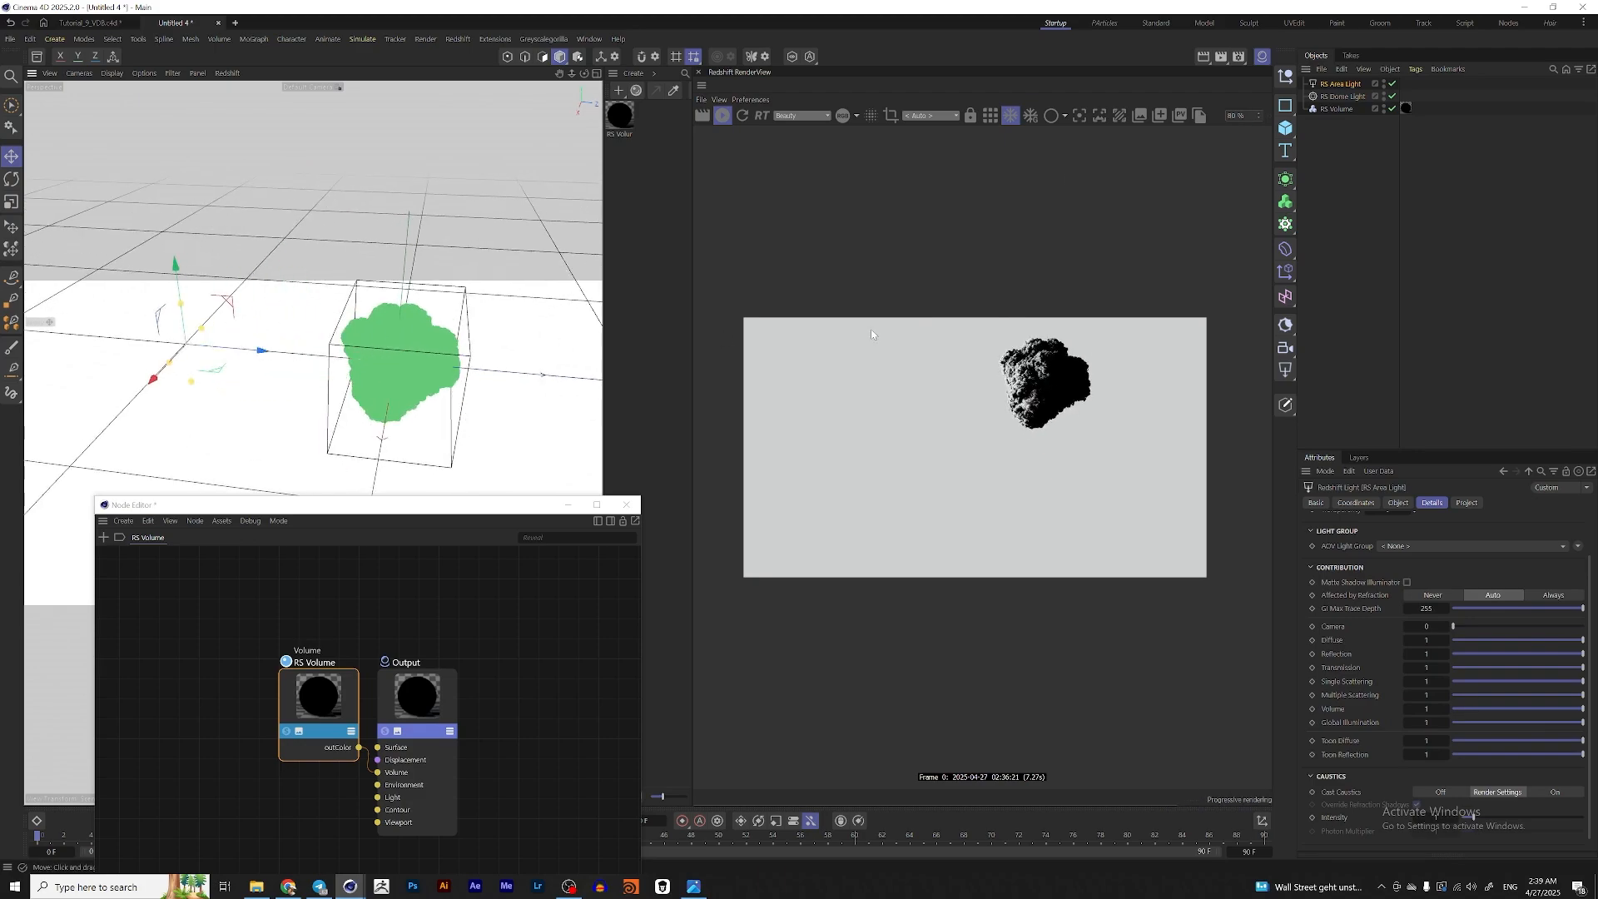
{"action": "left_click", "coordinate": [1398, 502]}
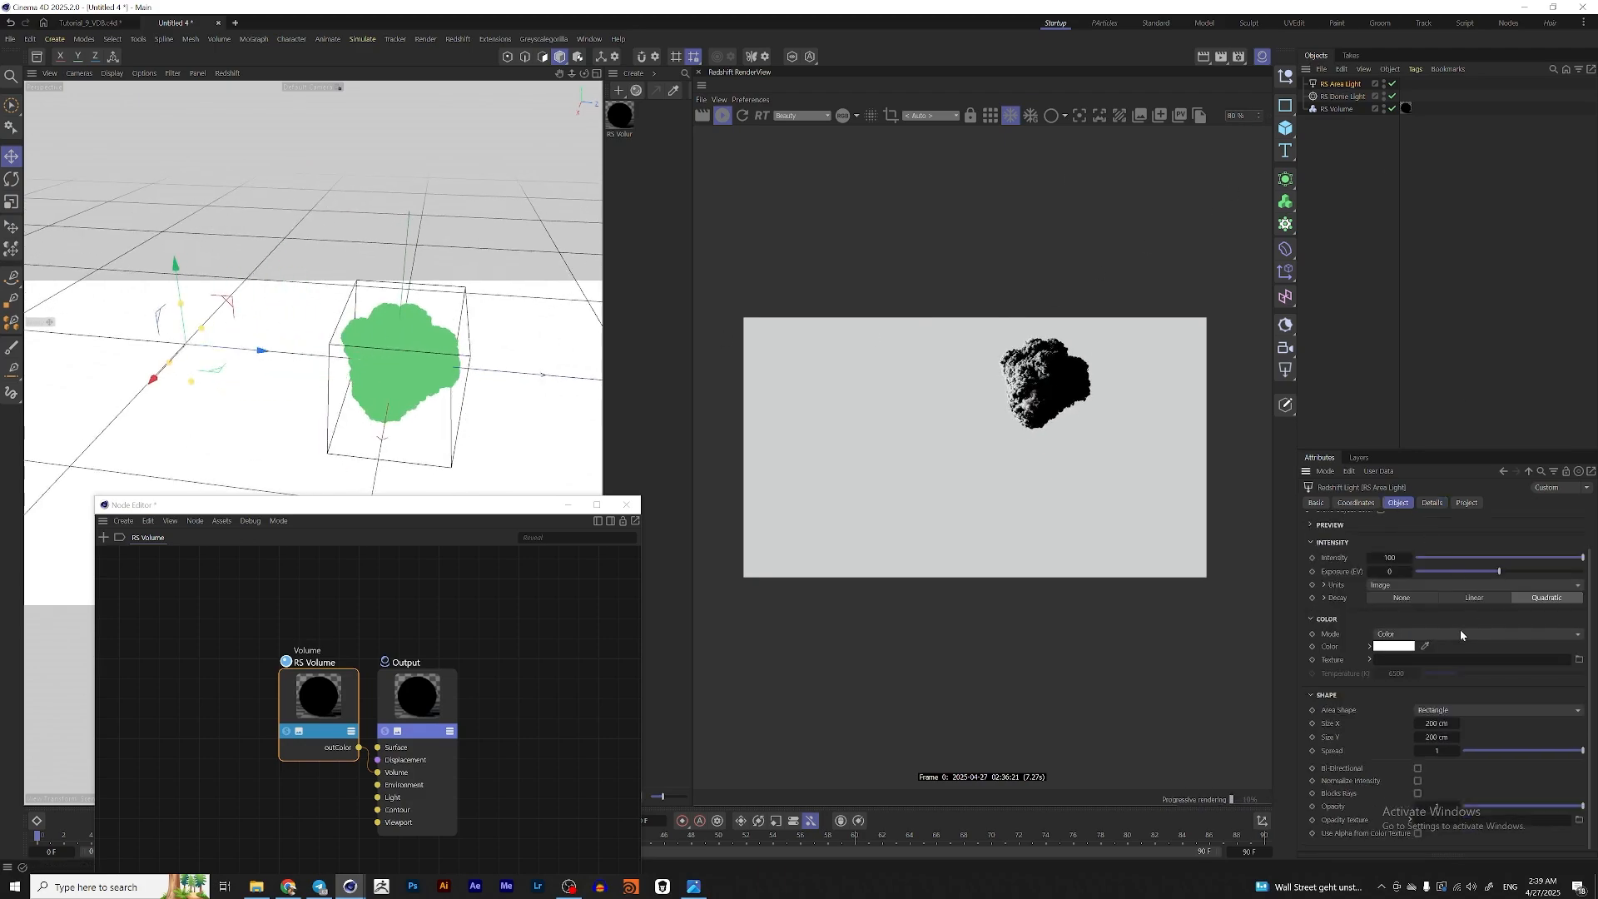
{"action": "left_click", "coordinate": [1369, 647]}
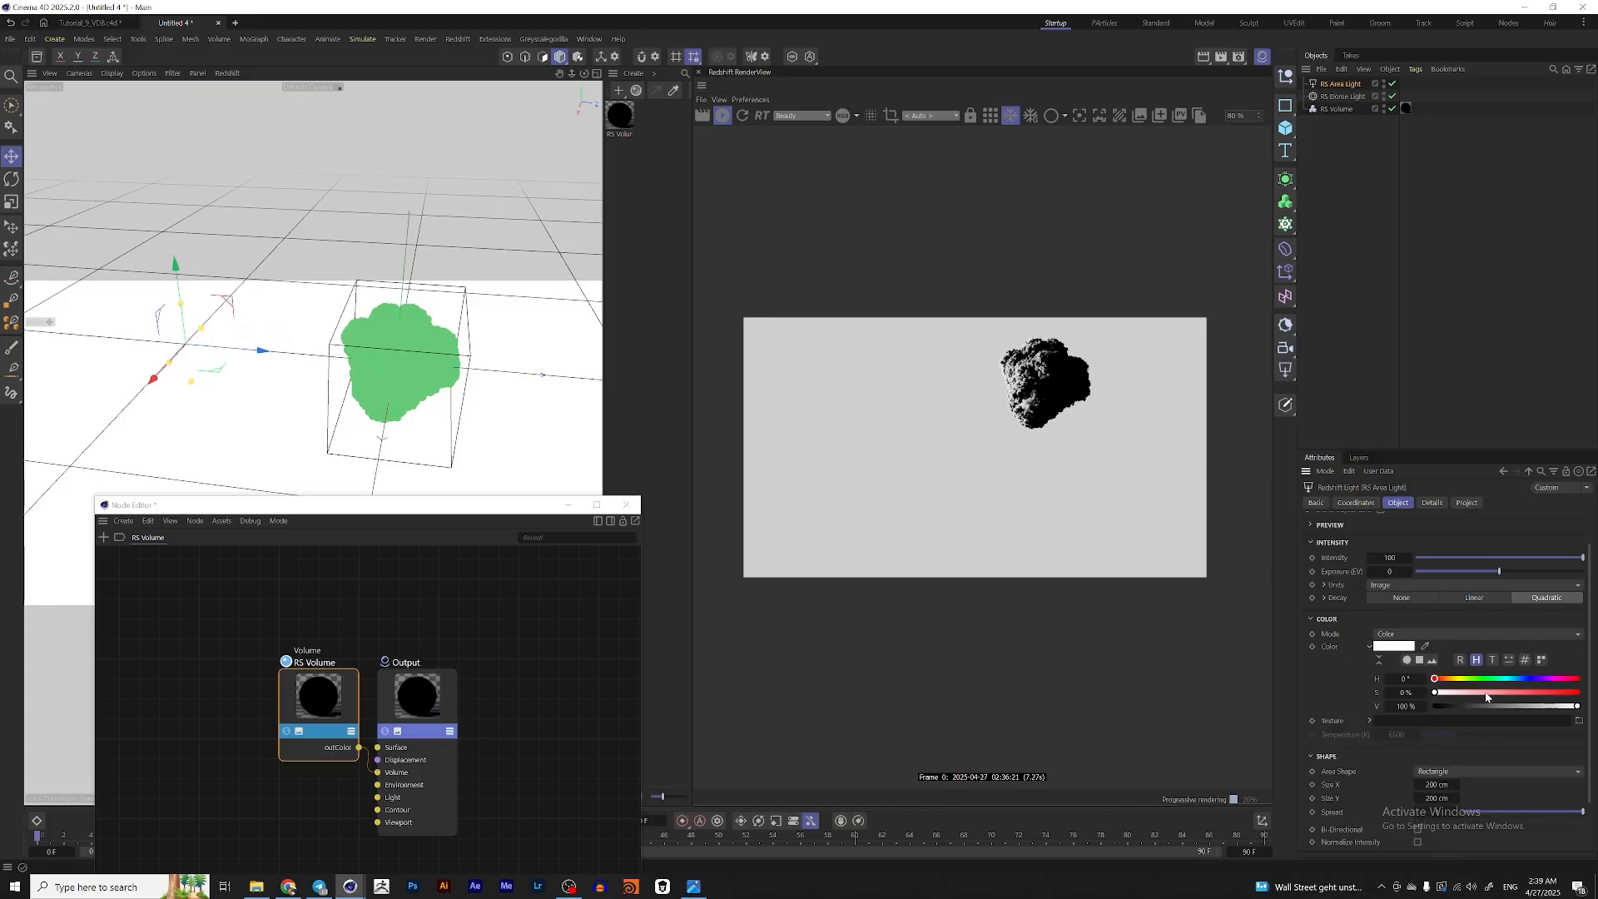
{"action": "left_click_drag", "start_coordinate": [1488, 692], "coordinate": [1577, 692]}
{"action": "left_click_drag", "start_coordinate": [312, 442], "coordinate": [391, 376], "text": "alt"}
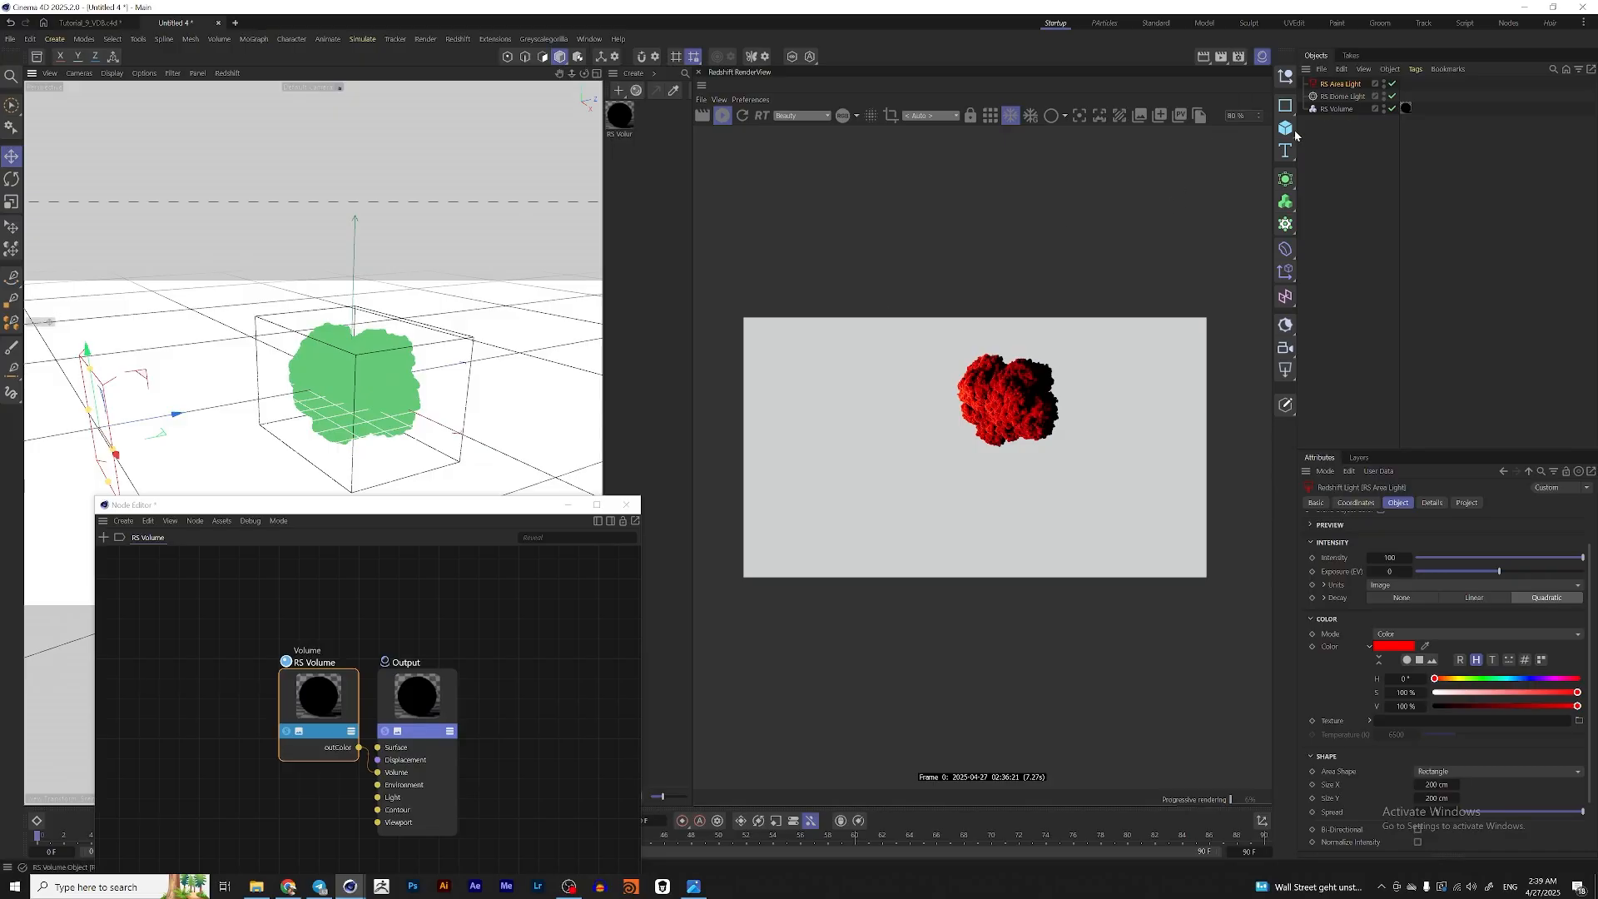
{"action": "key", "text": "Delete"}
- Set the dome light's Volume contribution to 1 and its Camera contribution to 0, and check the cloud up close
{"action": "left_click", "coordinate": [1336, 83]}
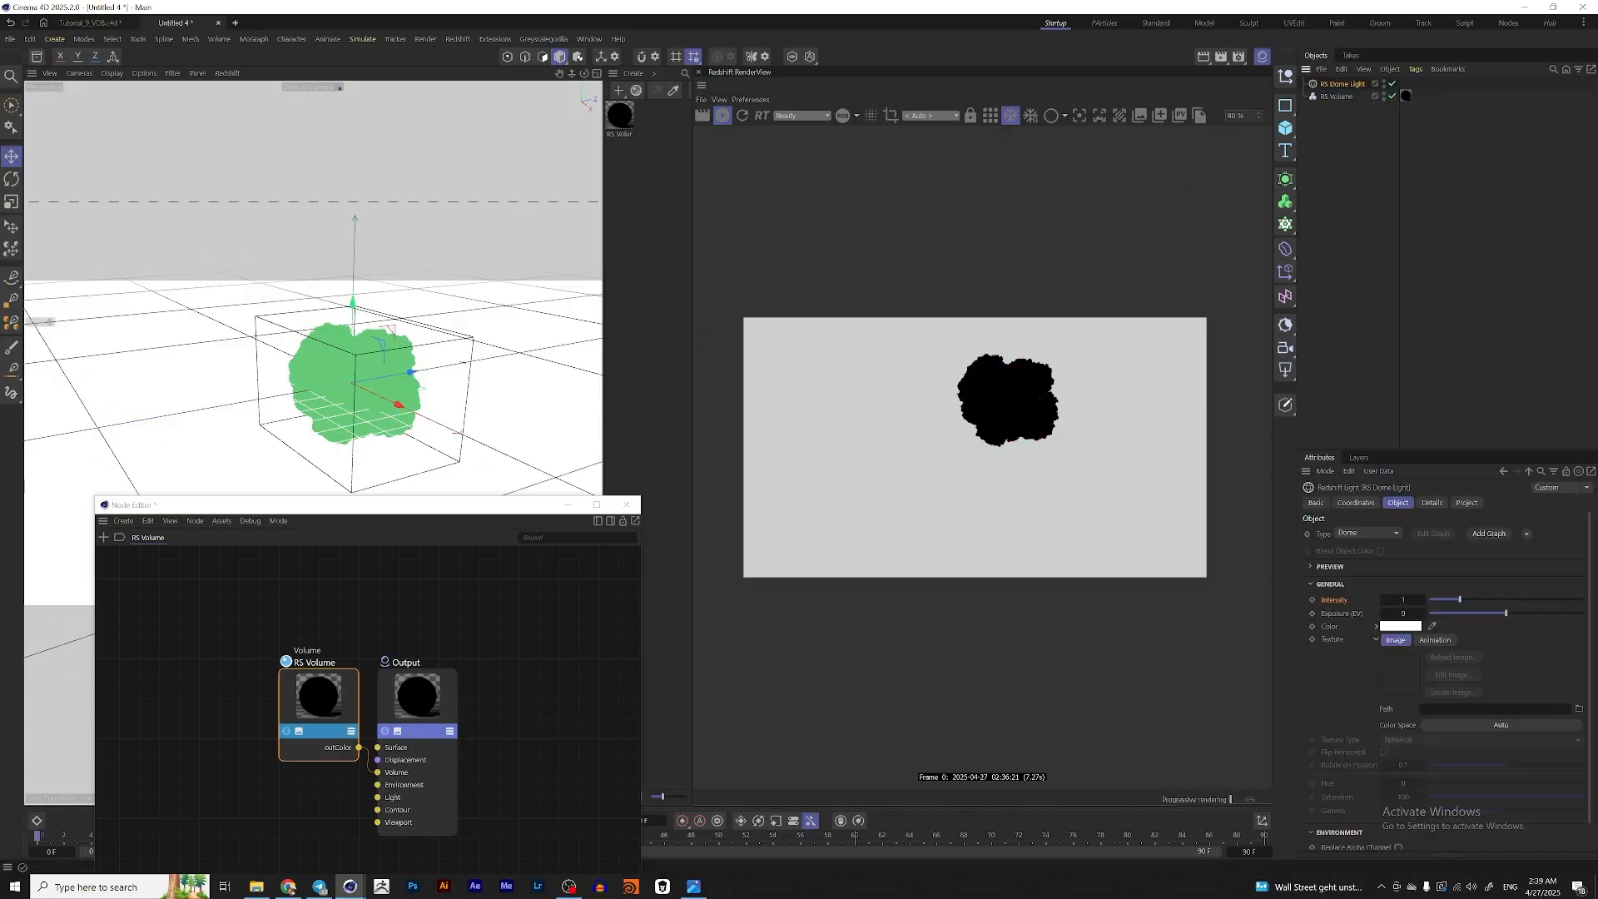
{"action": "left_click", "coordinate": [1432, 502]}
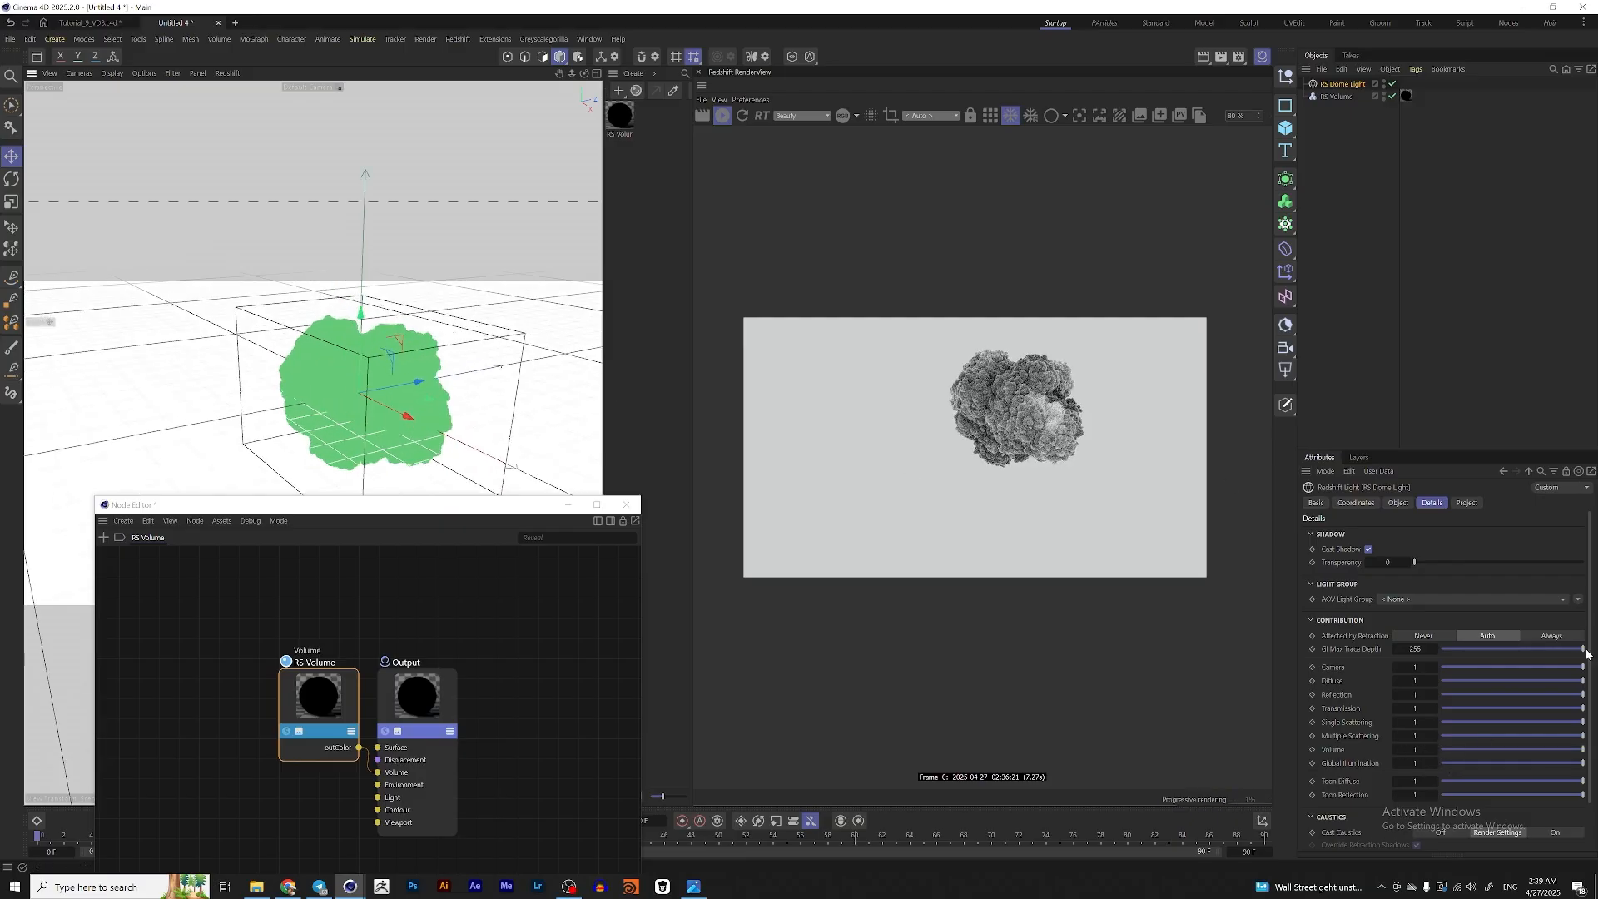
{"action": "left_click_drag", "start_coordinate": [1587, 673], "coordinate": [1441, 669]}
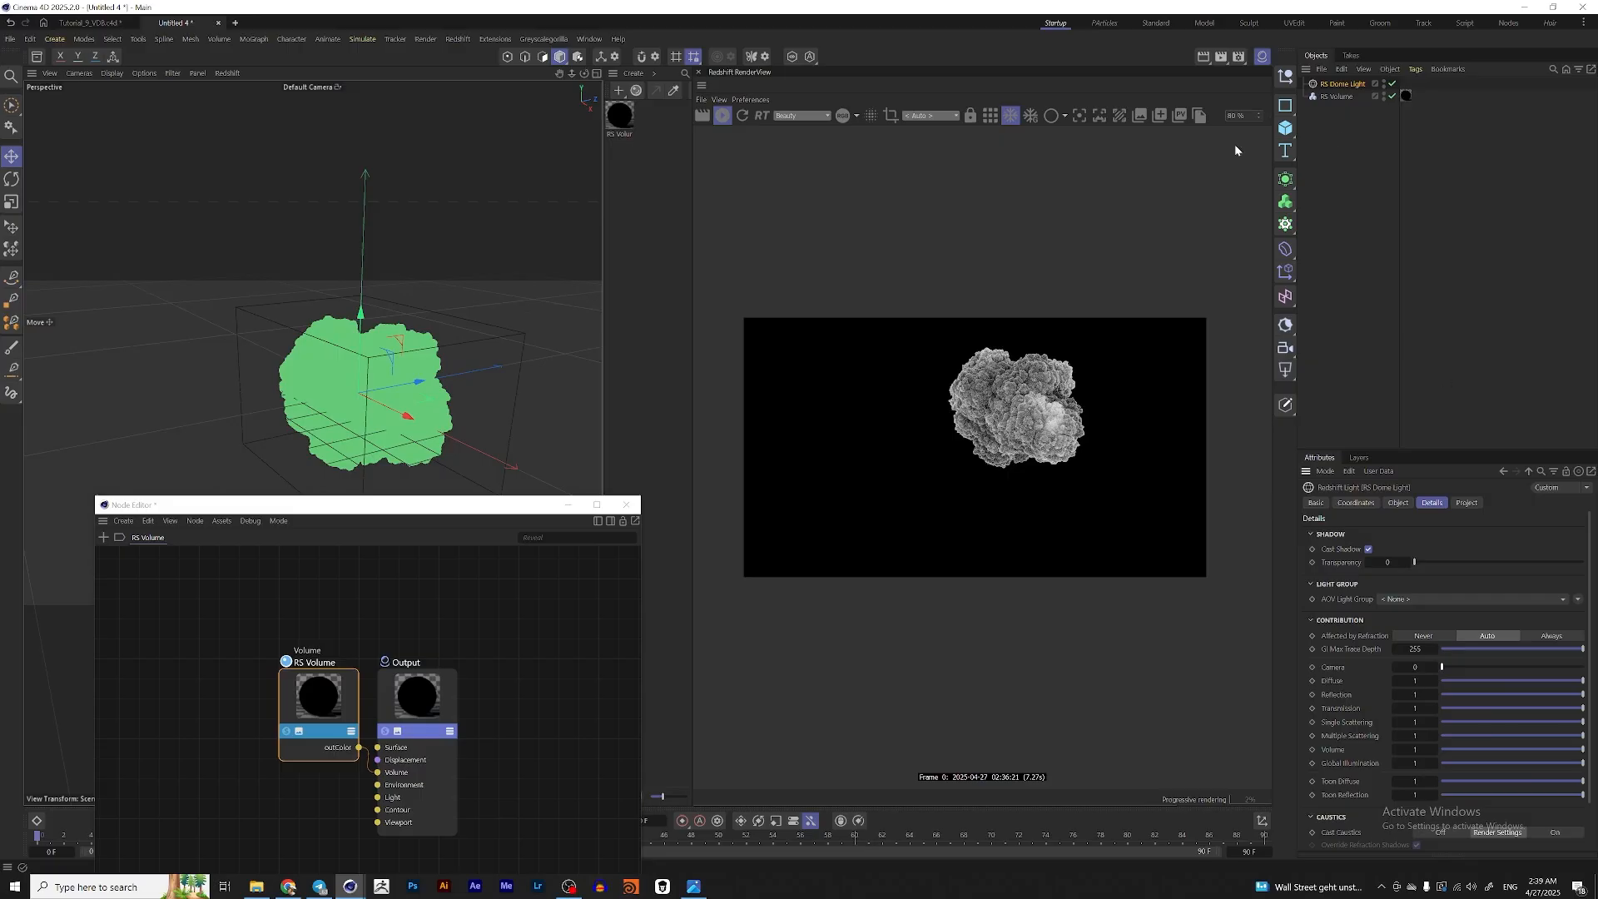
{"action": "left_click_drag", "start_coordinate": [383, 345], "coordinate": [359, 402], "text": "alt"}
{"action": "scroll", "coordinate": [412, 366], "scroll_direction": "up", "scroll_amount": 3}
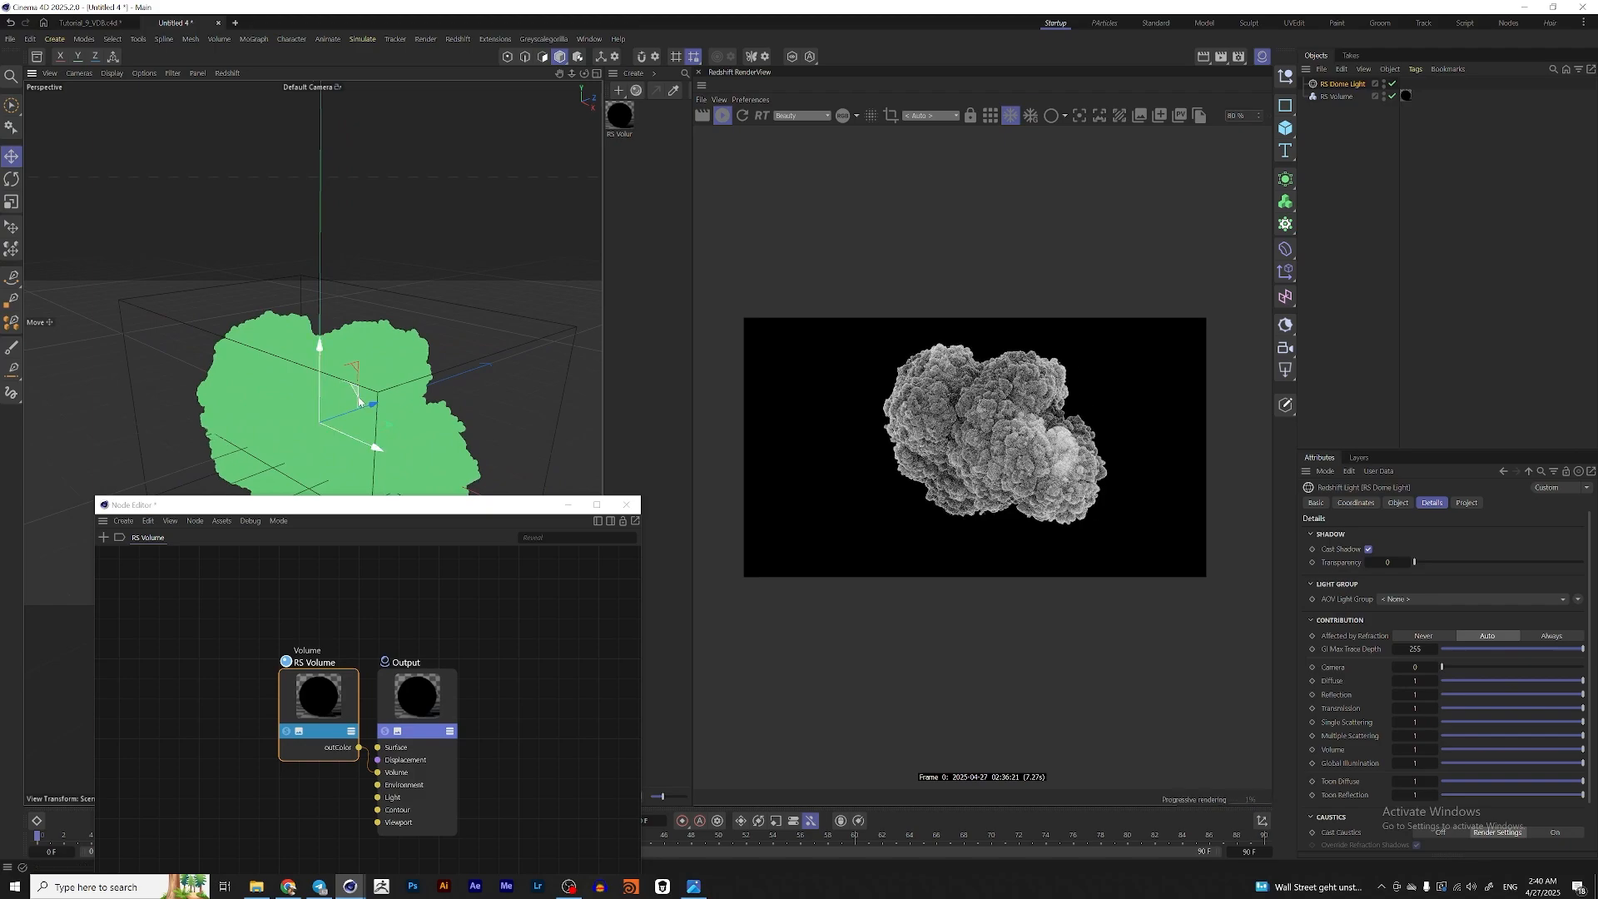
- Select the RS Volume node and review its scatter, absorption and emission settings
{"action": "left_click_drag", "start_coordinate": [499, 504], "coordinate": [580, 333]}
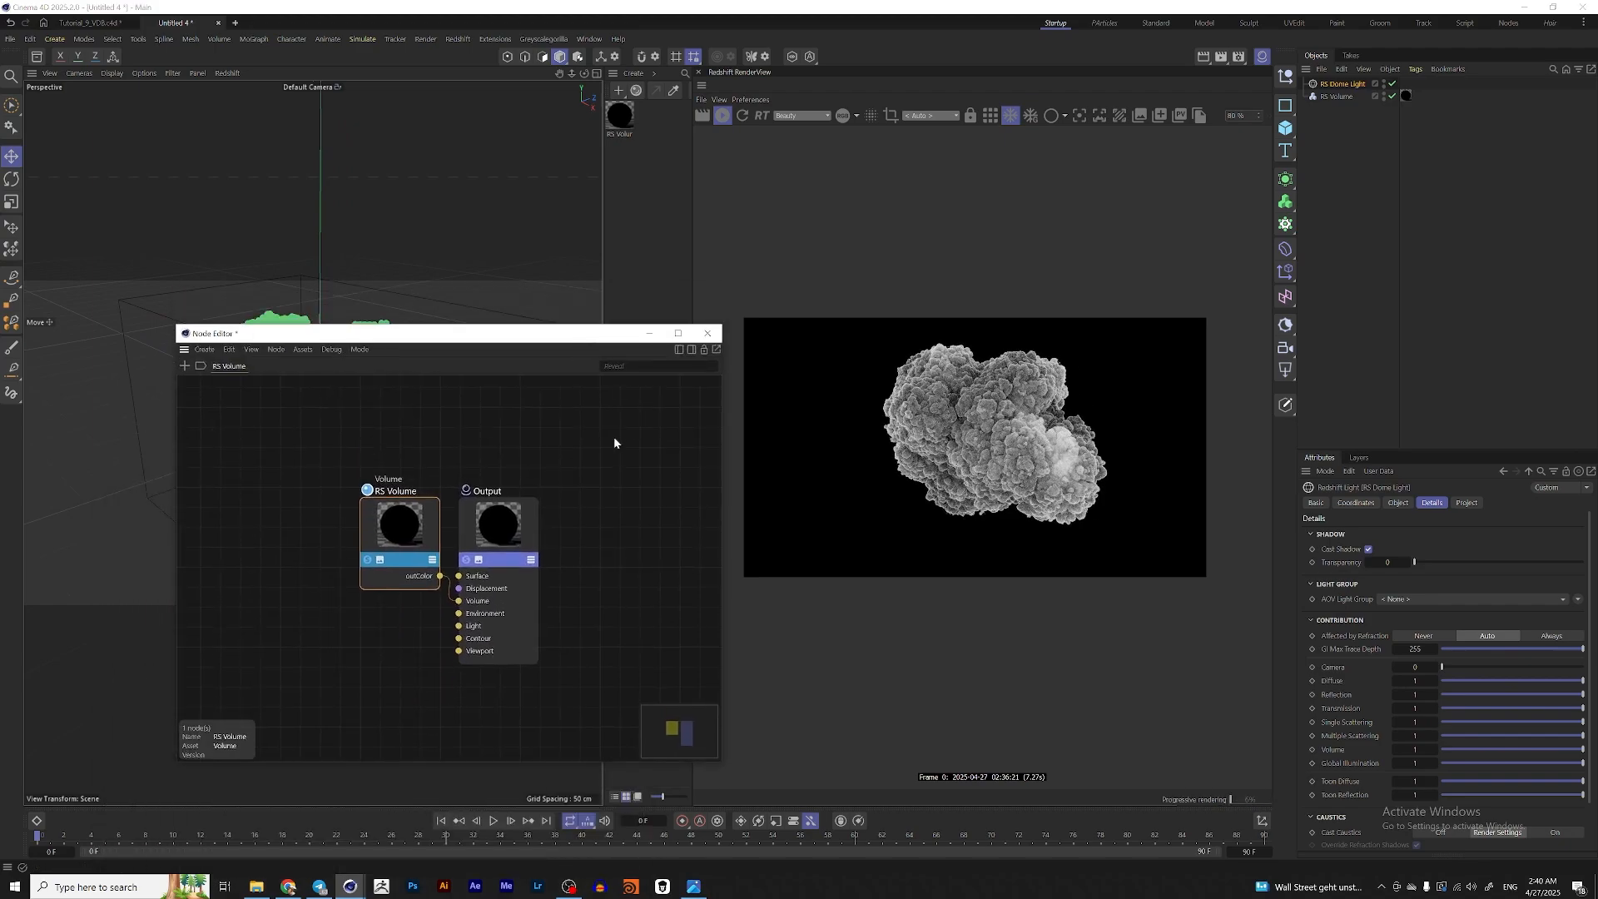
{"action": "left_click", "coordinate": [428, 516]}
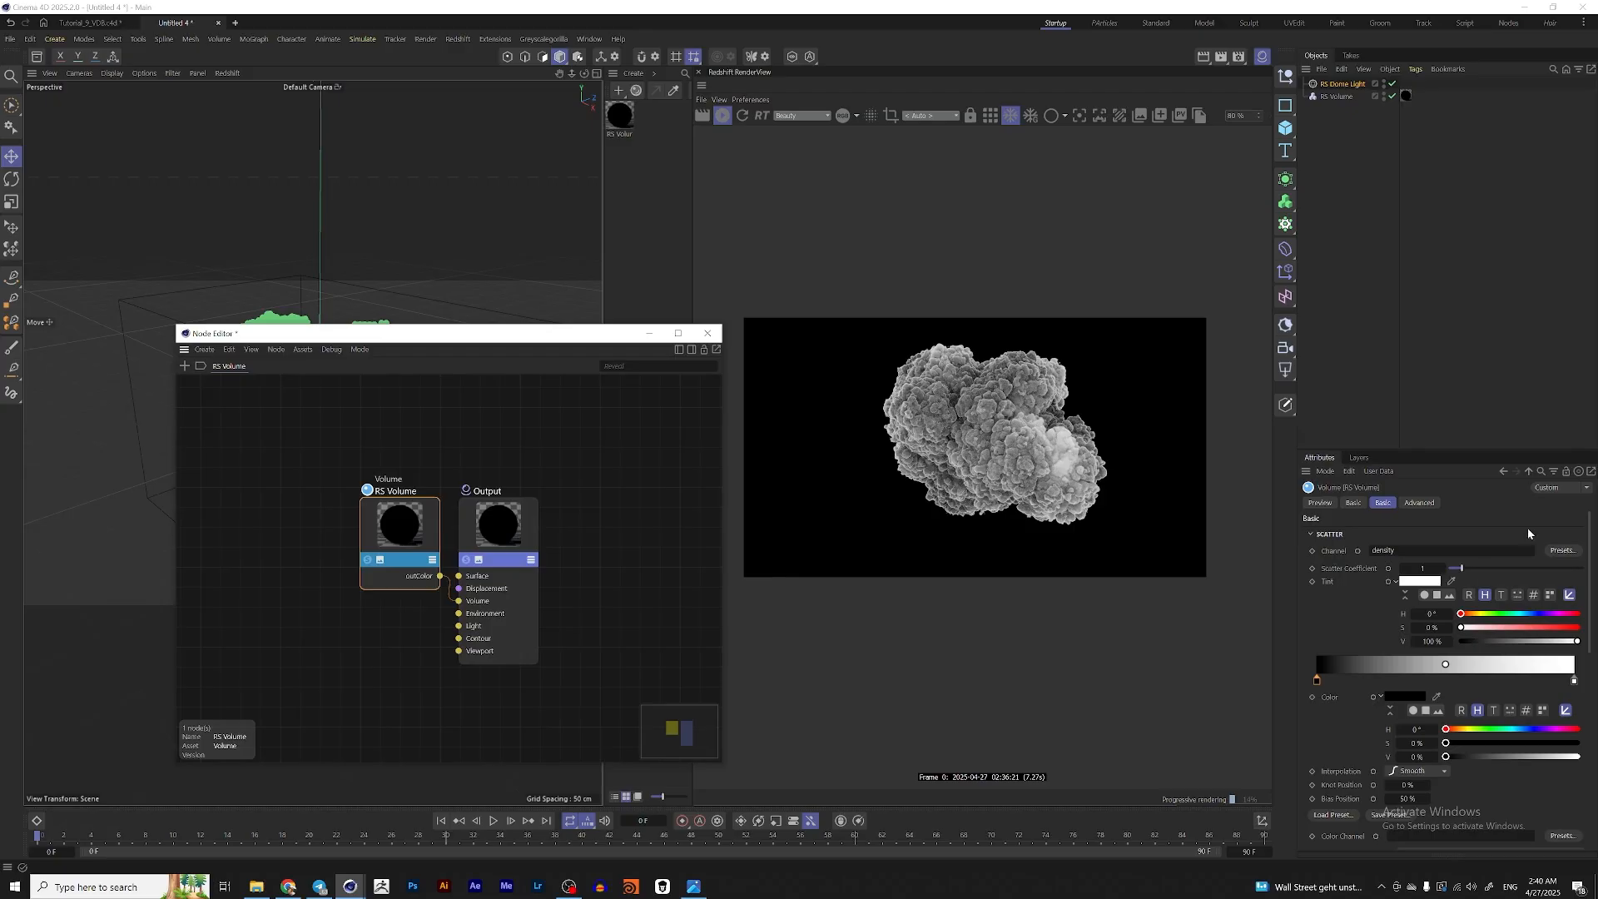
{"action": "left_click", "coordinate": [1384, 504]}
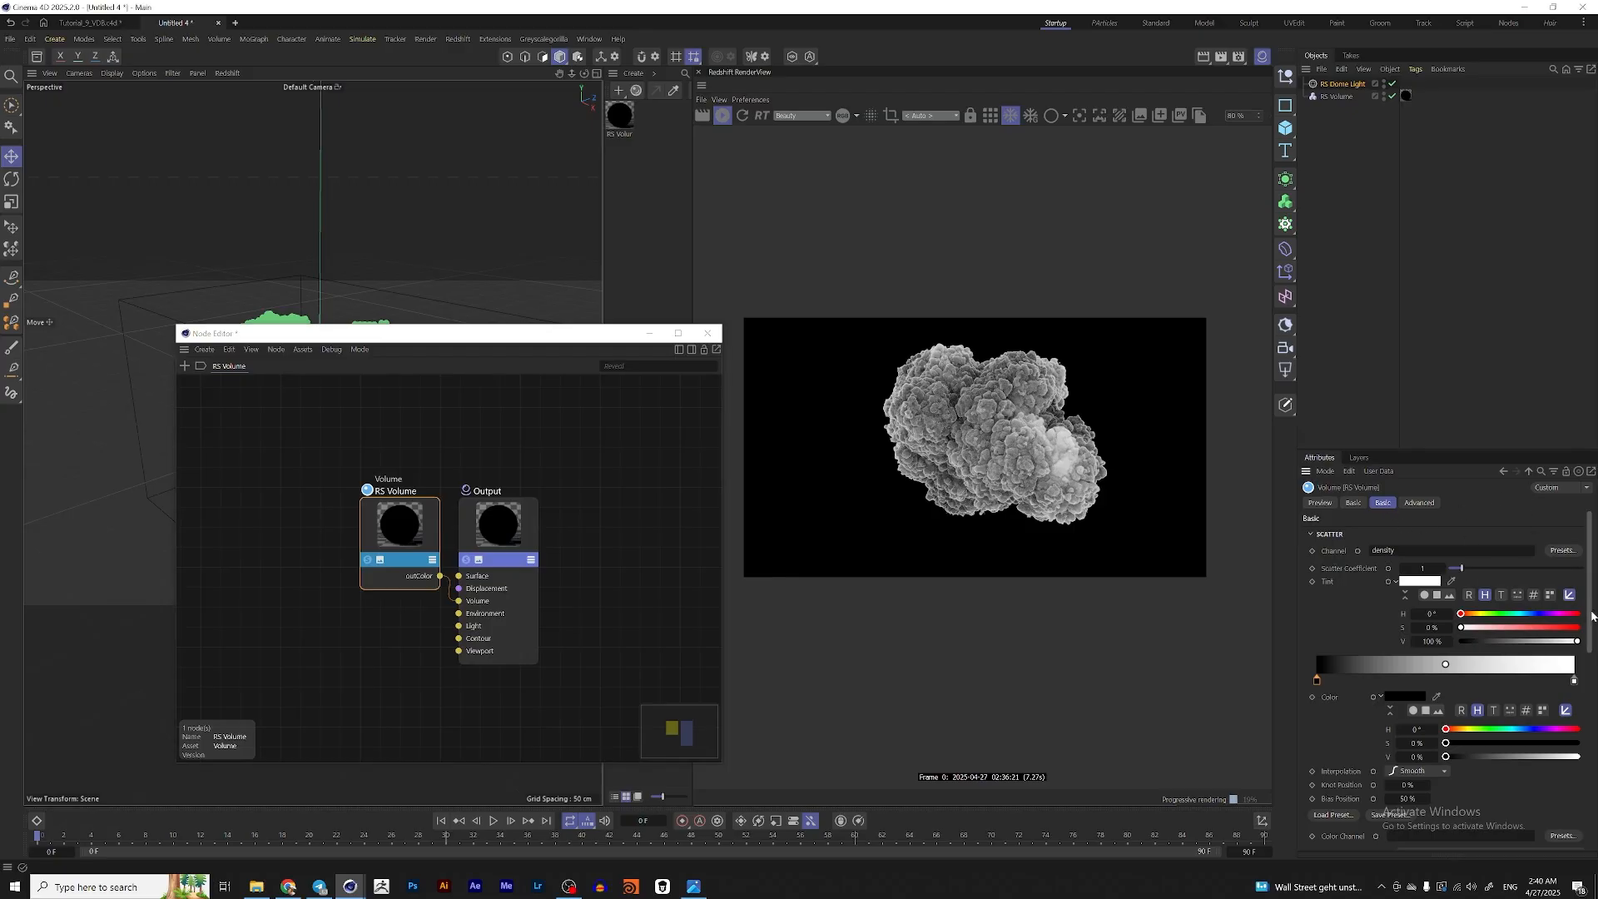
{"action": "left_click_drag", "start_coordinate": [1590, 610], "coordinate": [1590, 608]}
{"action": "scroll", "coordinate": [1340, 574], "scroll_direction": "down", "scroll_amount": 5}
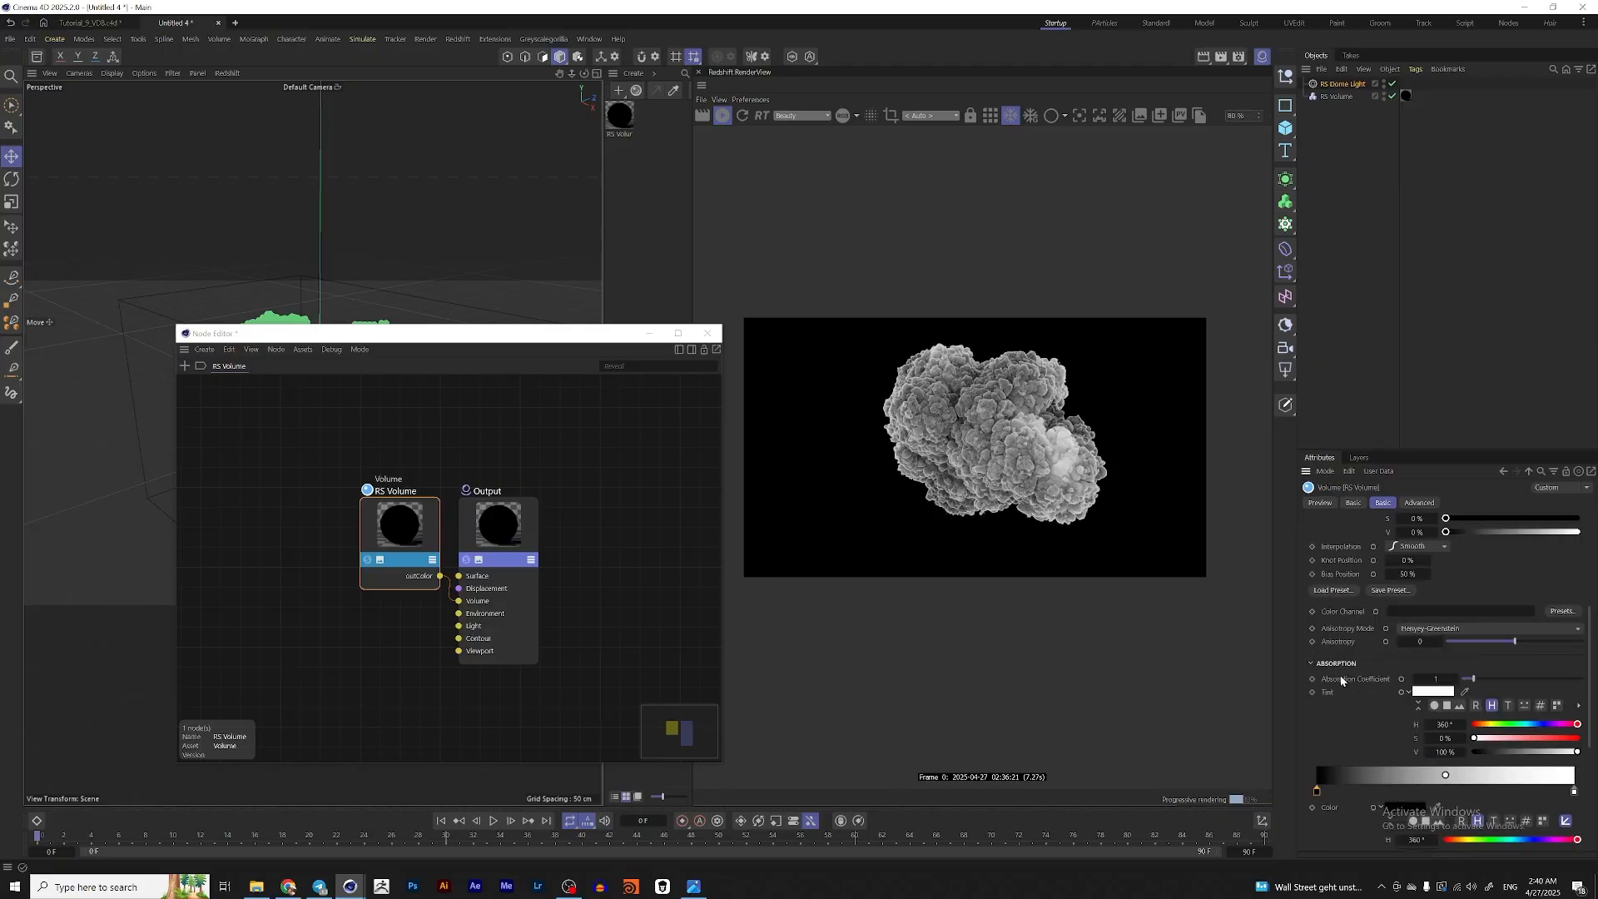
{"action": "scroll", "coordinate": [1341, 681], "scroll_direction": "down", "scroll_amount": 5}
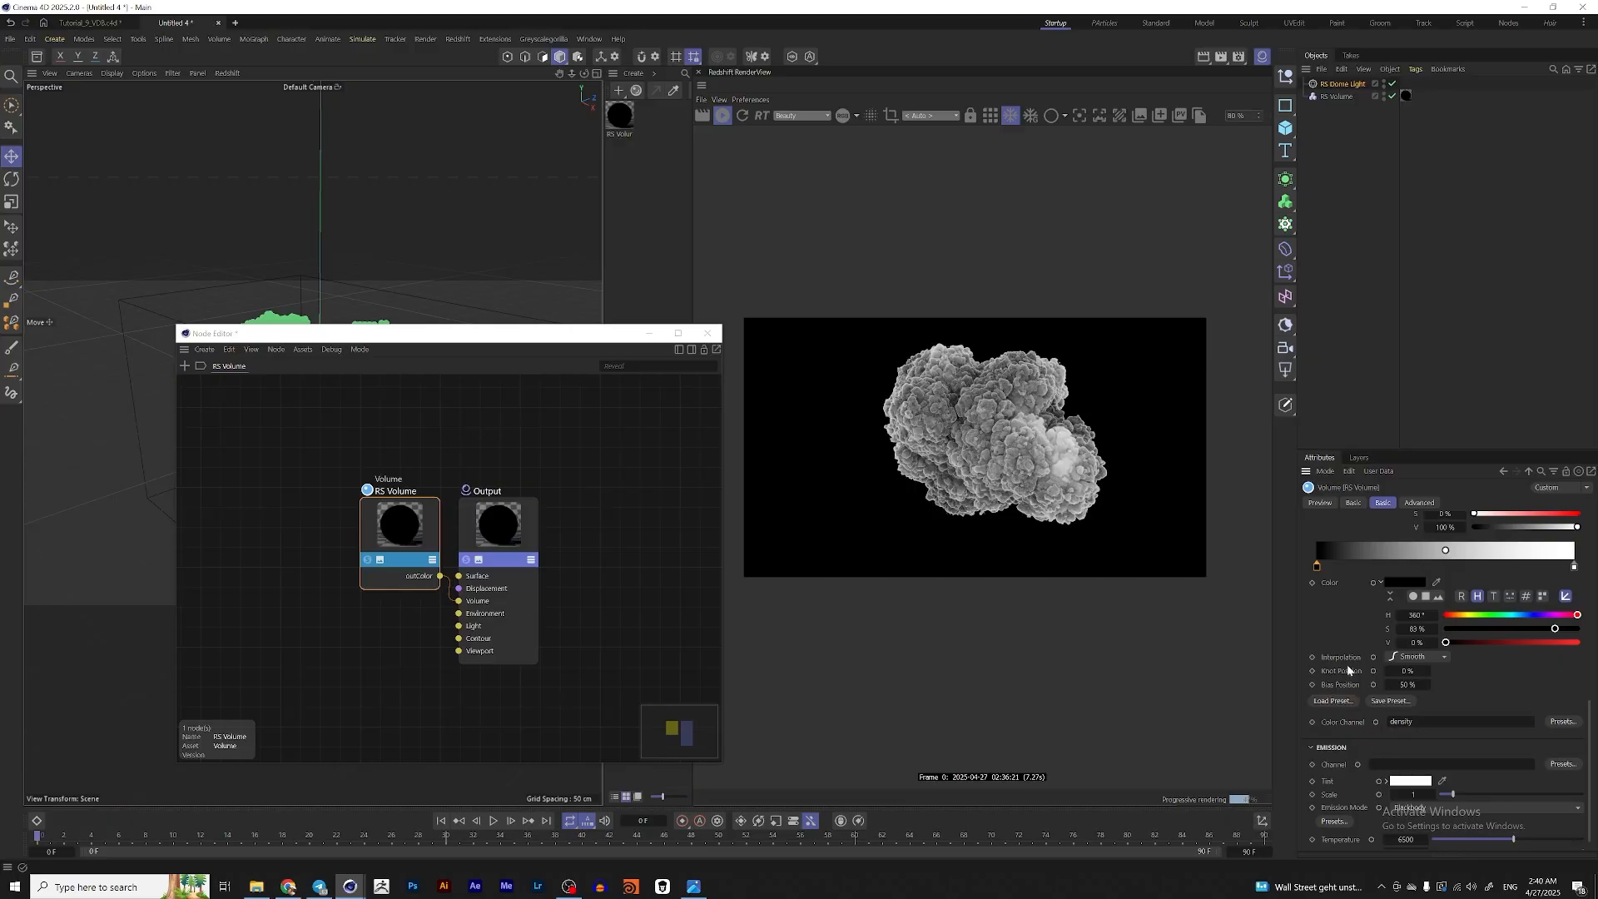
{"action": "scroll", "coordinate": [1347, 664], "scroll_direction": "up", "scroll_amount": 3}
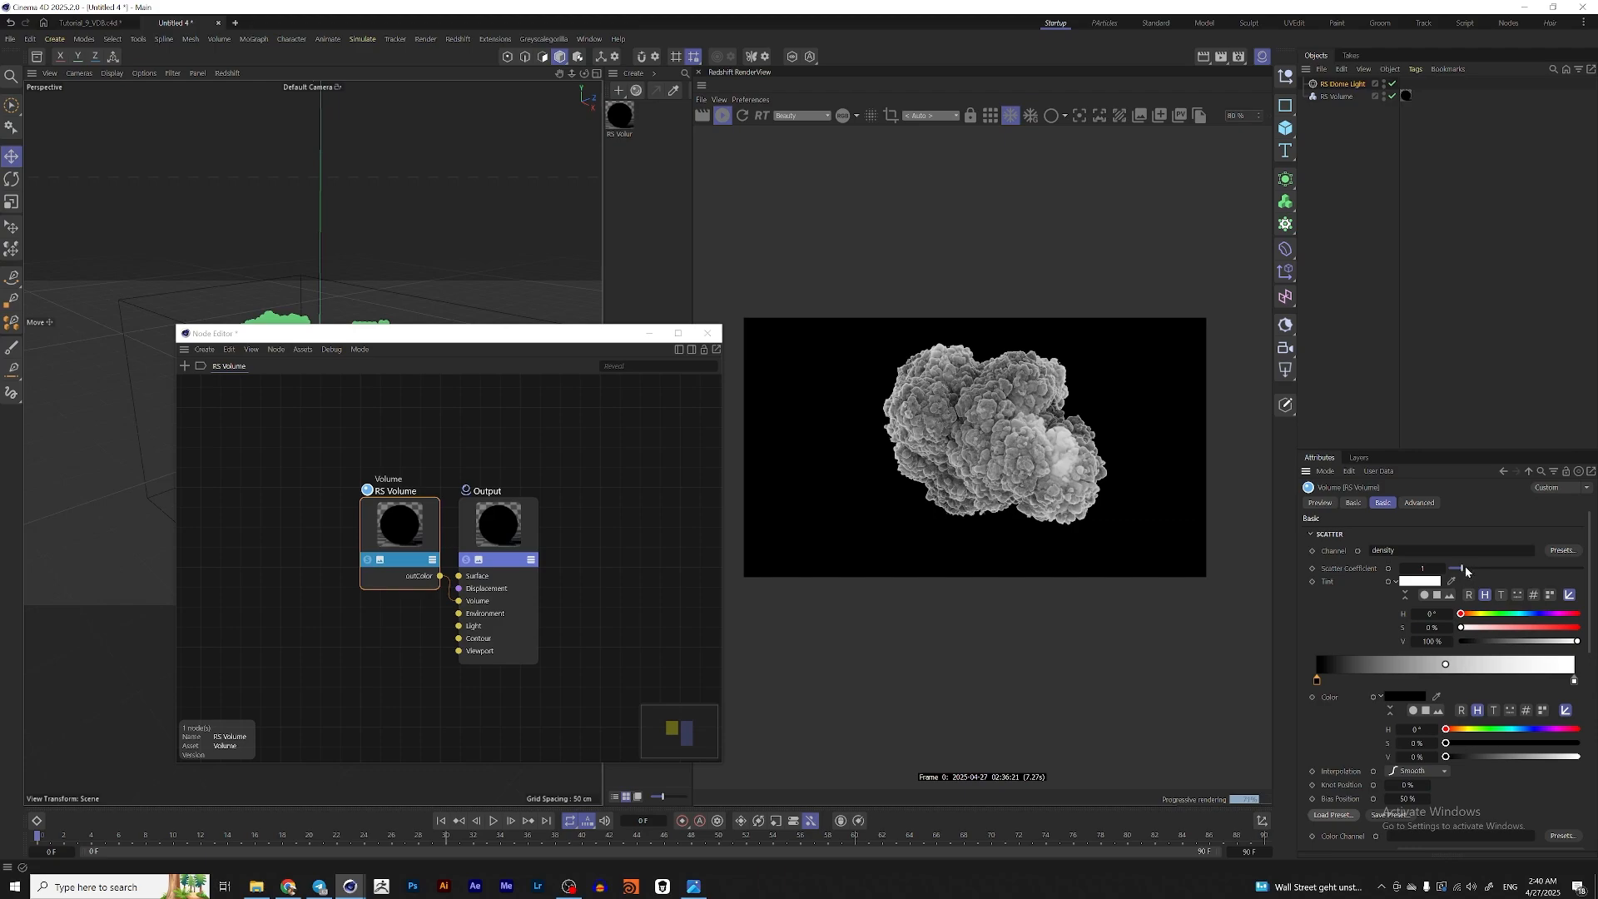
- Test a slightly higher Scatter Coefficient and an Absorption Coefficient of 10 and about 0.25, and restore both coefficients to 1
{"action": "mouse_move", "coordinate": [1464, 569]}
{"action": "left_mouse_down"}
{"action": "mouse_move", "coordinate": [1542, 572]}
{"action": "mouse_move", "coordinate": [1468, 573]}
{"action": "left_mouse_up"}
{"action": "scroll", "coordinate": [1363, 663], "scroll_direction": "down", "scroll_amount": 3}
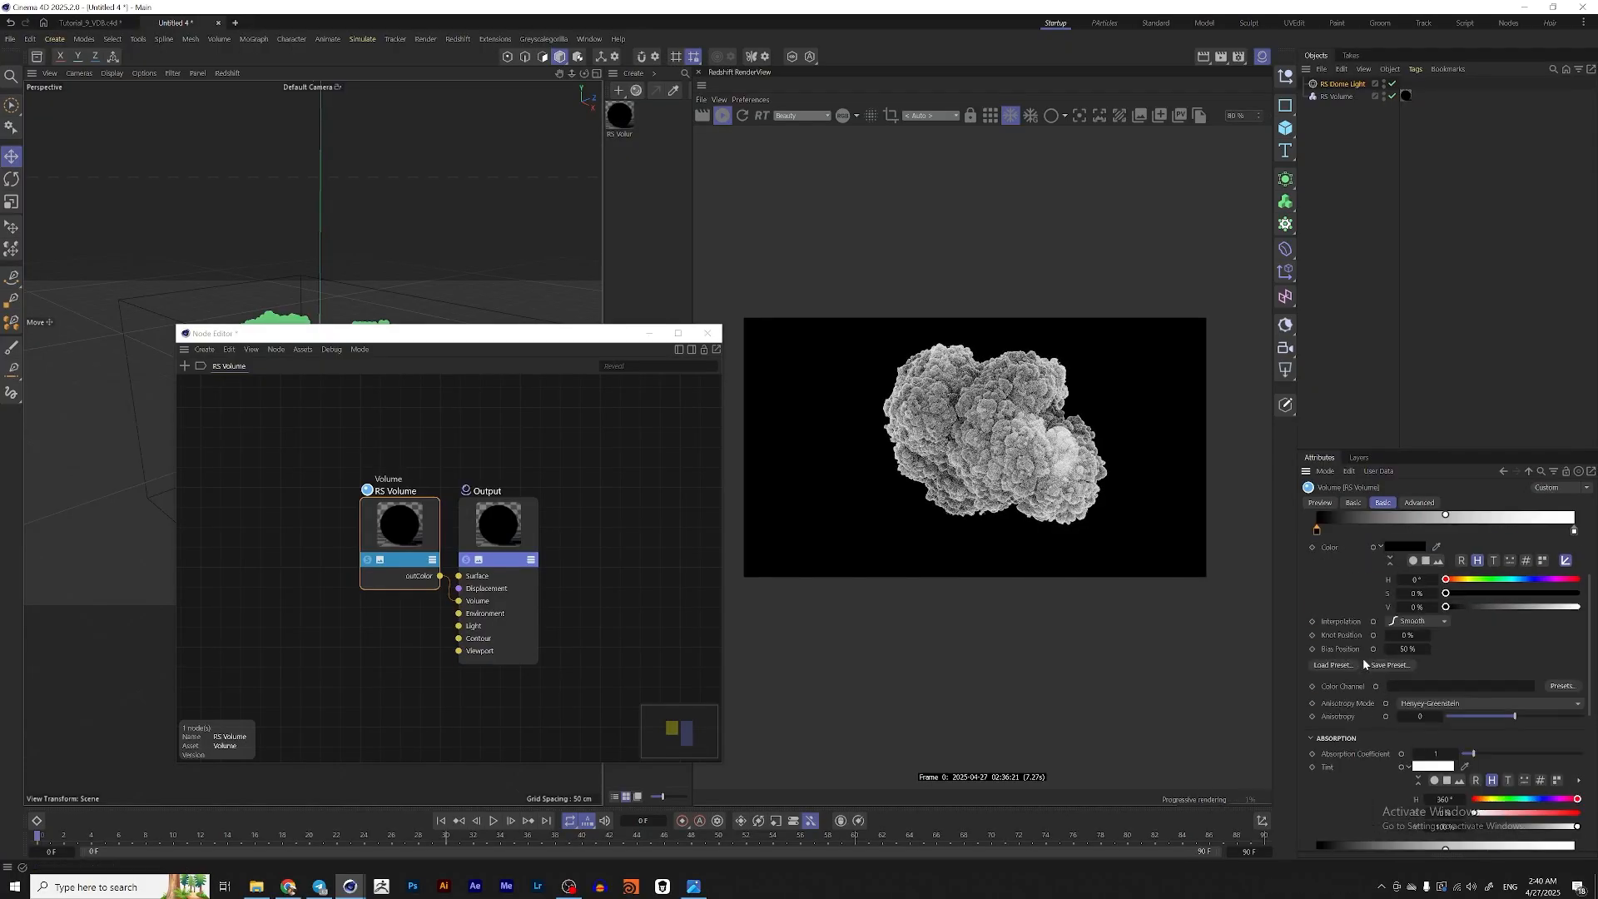
{"action": "scroll", "coordinate": [1349, 753], "scroll_direction": "down", "scroll_amount": 2}
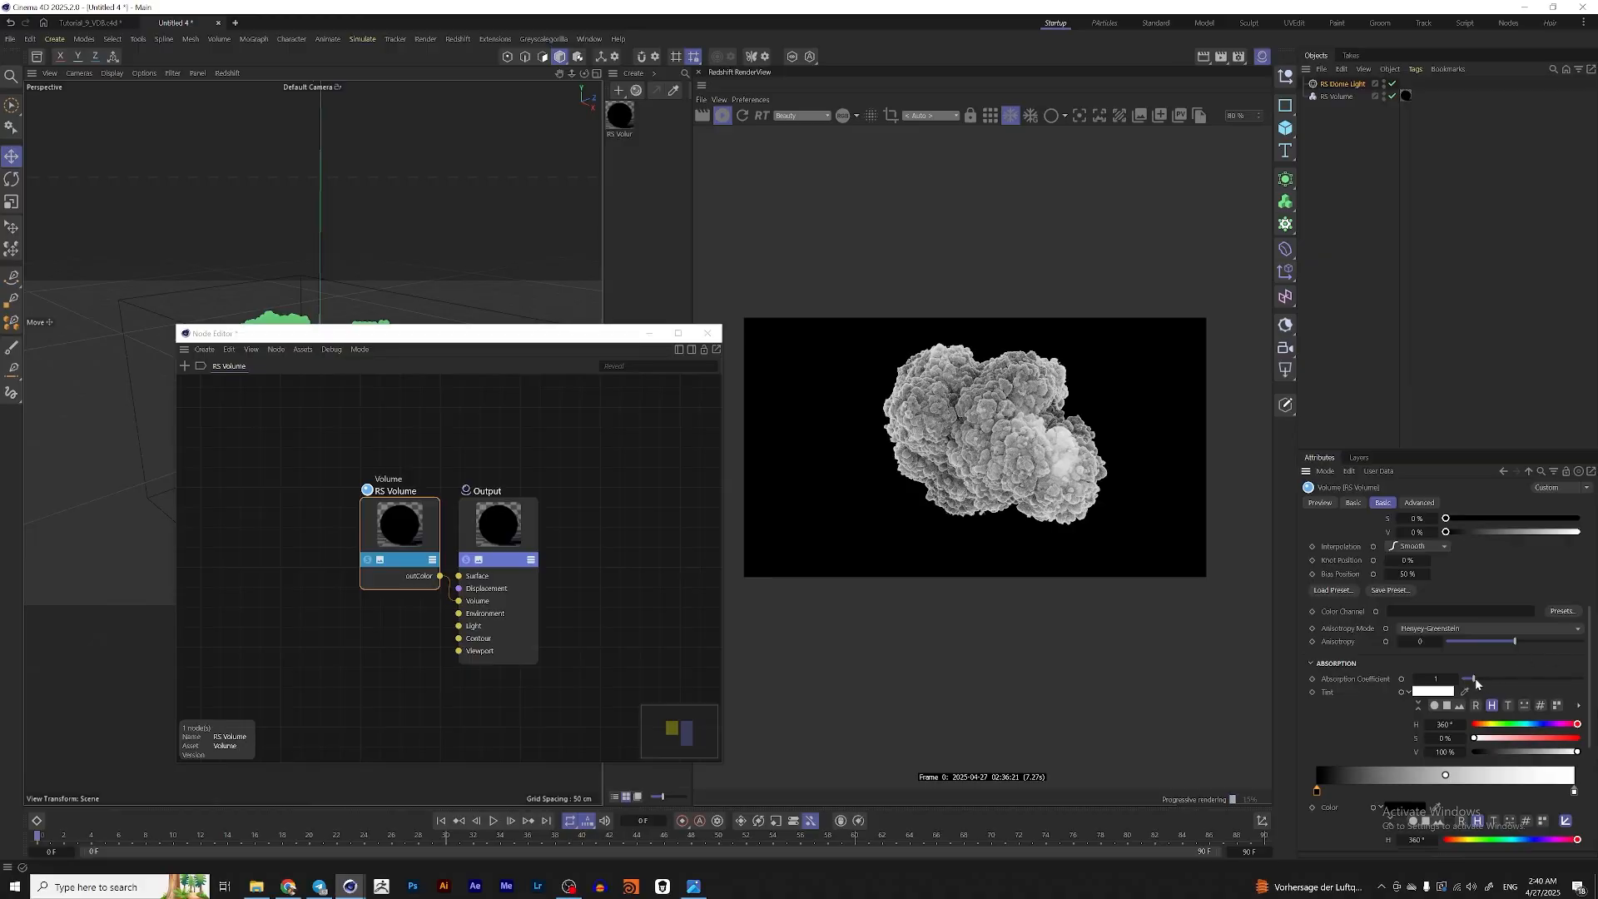
{"action": "left_click_drag", "start_coordinate": [1475, 680], "coordinate": [1580, 682]}
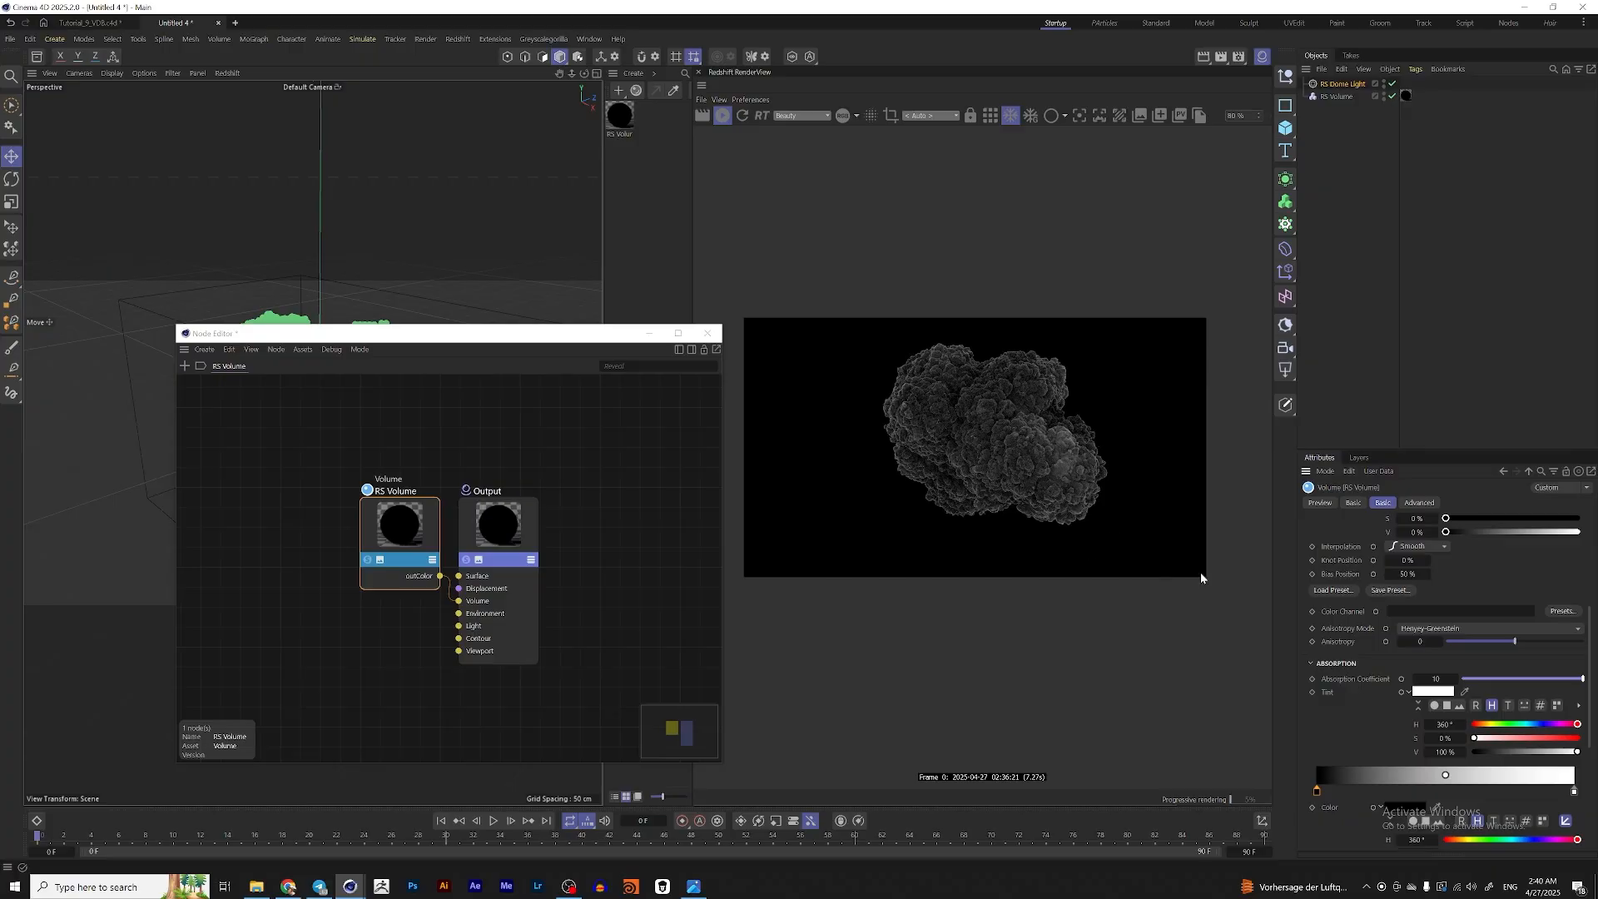
{"action": "left_click_drag", "start_coordinate": [1484, 683], "coordinate": [1465, 681]}
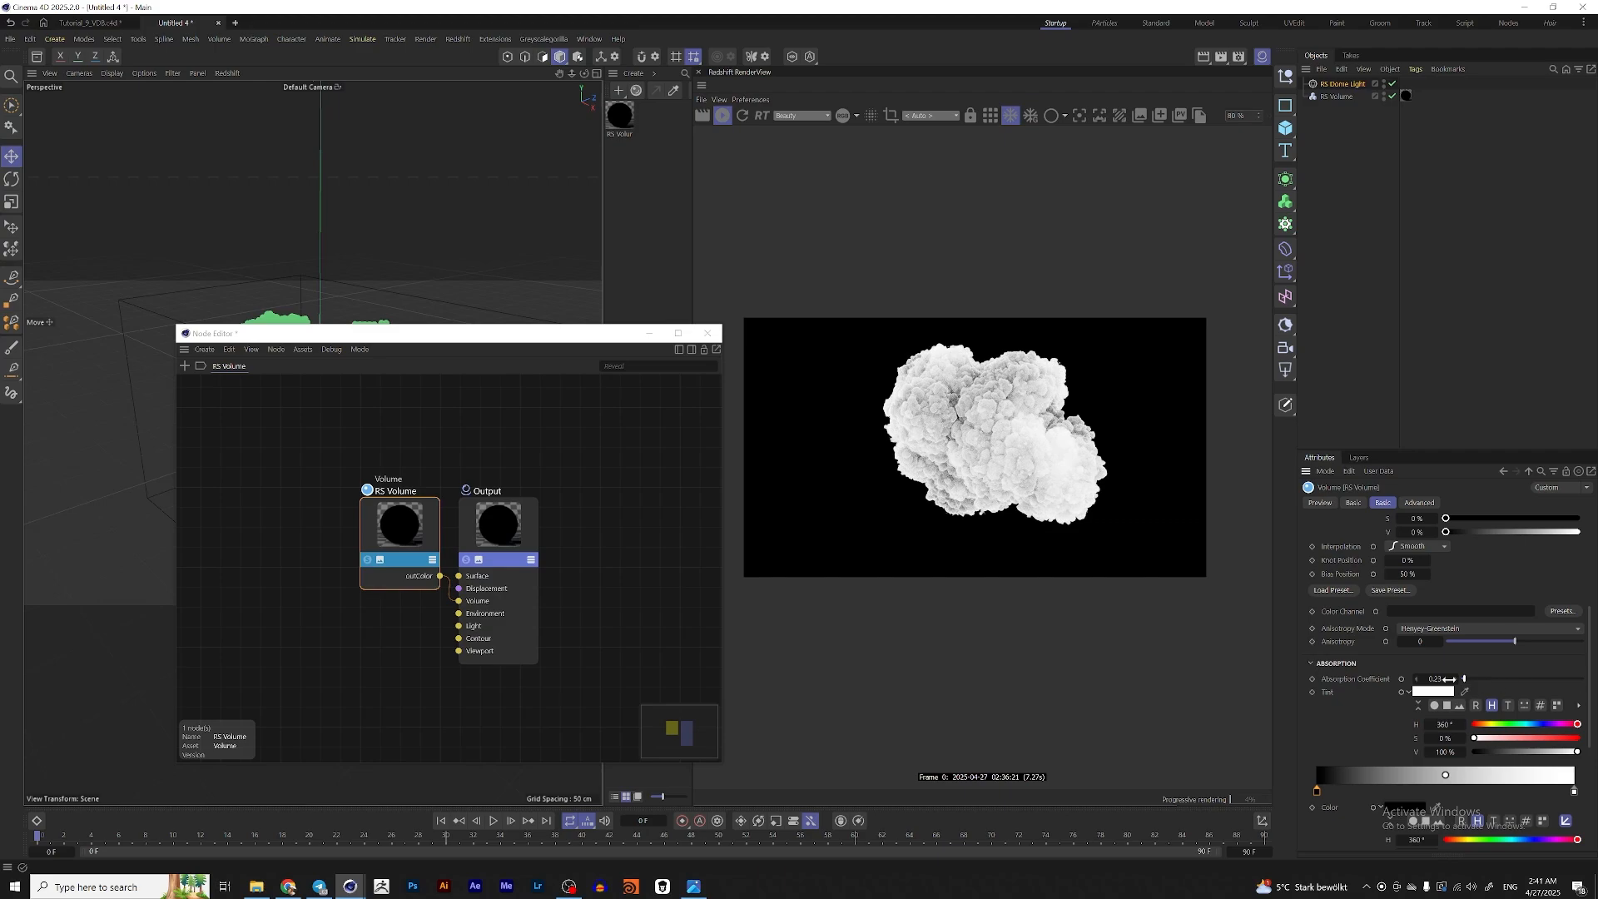
{"action": "left_click", "coordinate": [1449, 679]}
{"action": "scroll", "coordinate": [1465, 633], "scroll_direction": "up", "scroll_amount": 5}
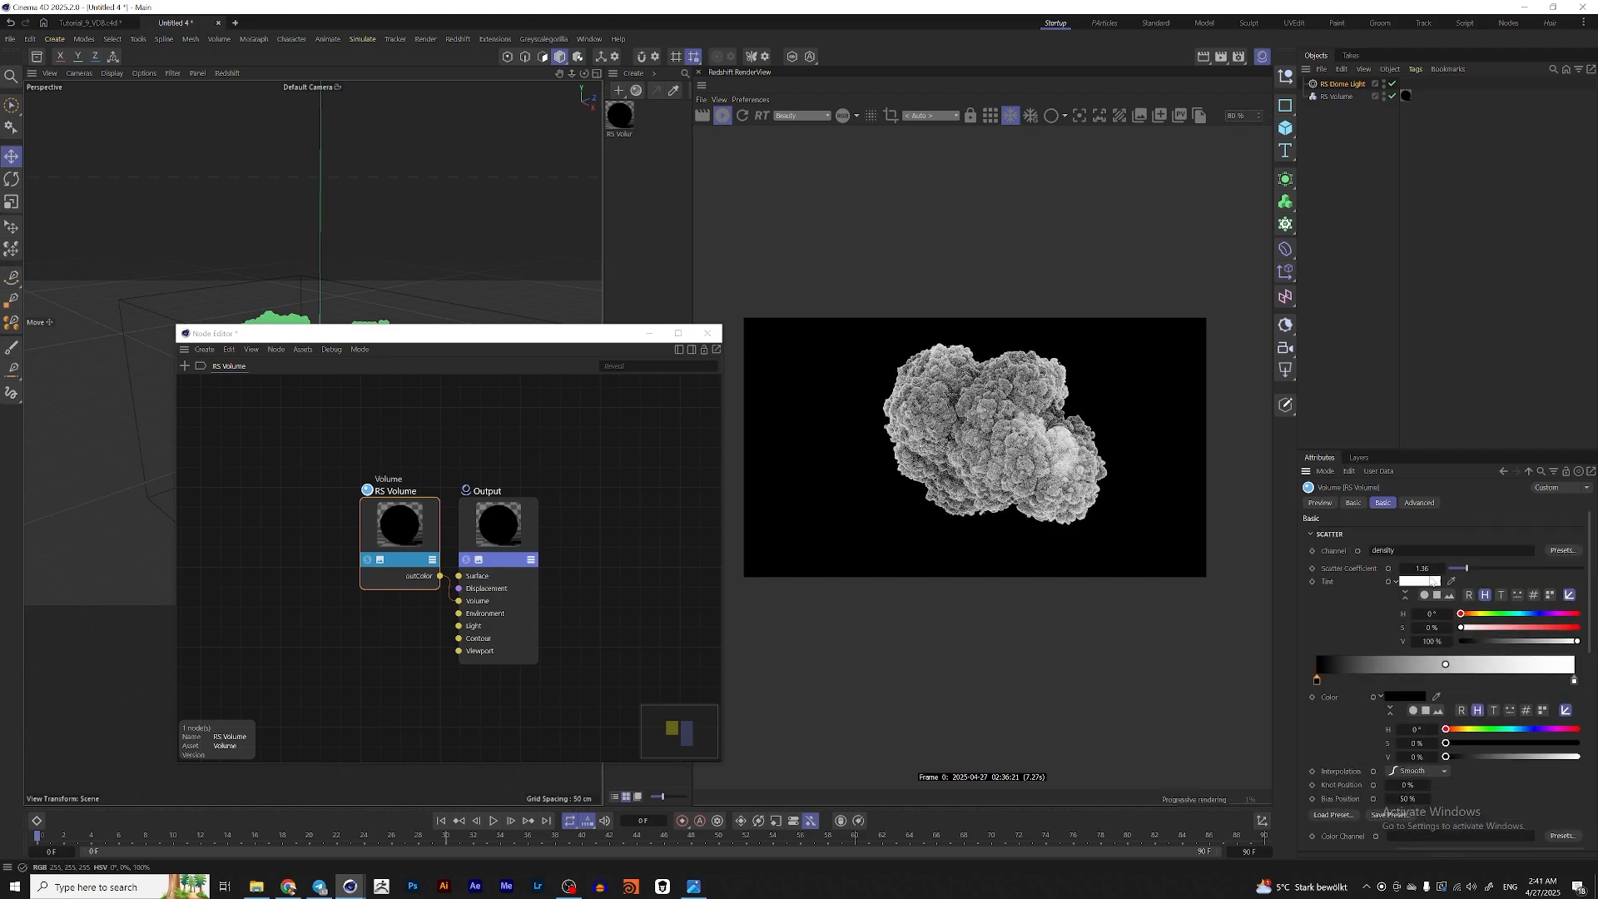
{"action": "double_click", "coordinate": [1424, 568]}
{"action": "type", "text": "1"}
{"action": "key", "text": "Return"}
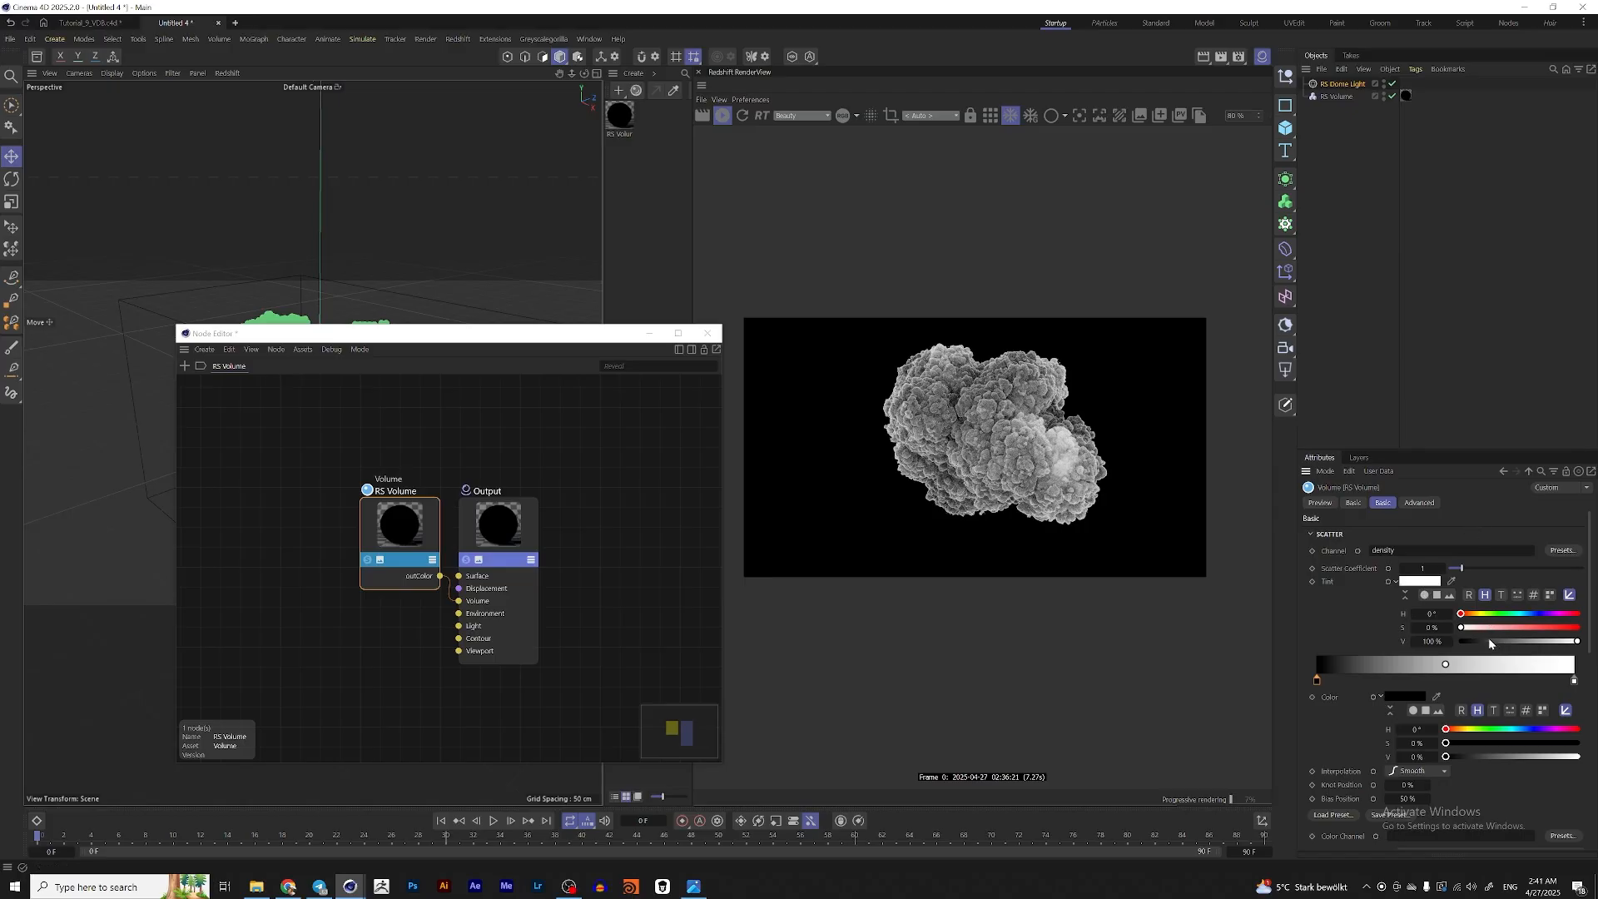
- Test the volume's scatter tint as a pink with 44% saturation and restore the saturation to 0%
{"action": "left_click_drag", "start_coordinate": [1503, 631], "coordinate": [1513, 628]}
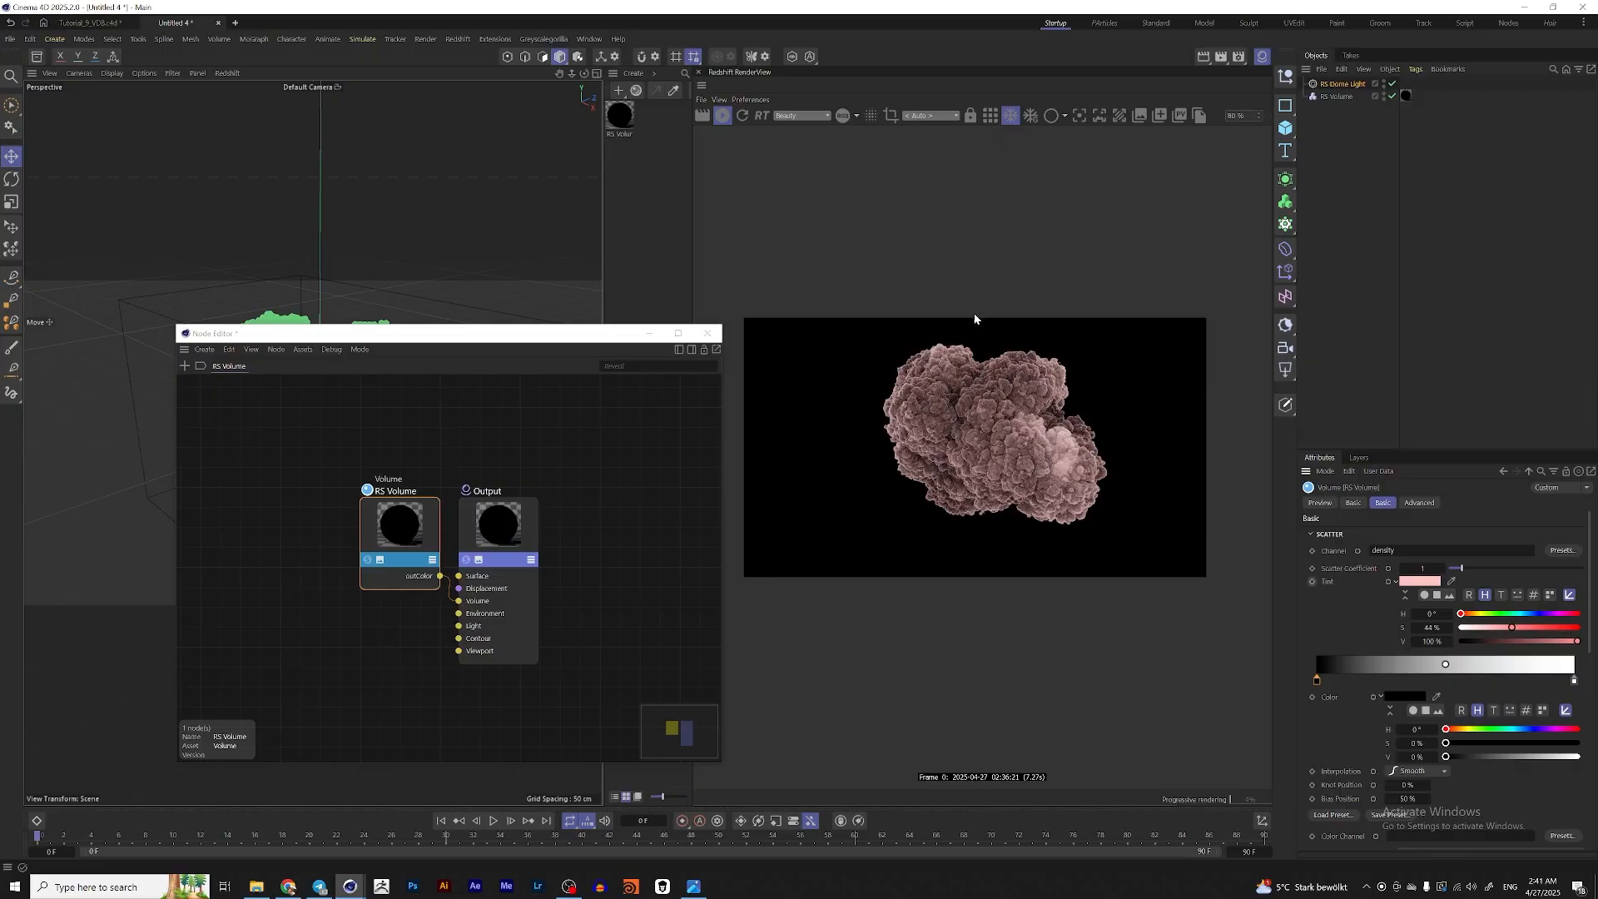
{"action": "left_click_drag", "start_coordinate": [1545, 633], "coordinate": [1461, 627]}
{"action": "left_click", "coordinate": [1539, 614]}
- Test the absorption tint at saturations of 41%, 62% and 55%, and restore the saturation to 0%
{"action": "scroll", "coordinate": [1581, 632], "scroll_direction": "down", "scroll_amount": 3}
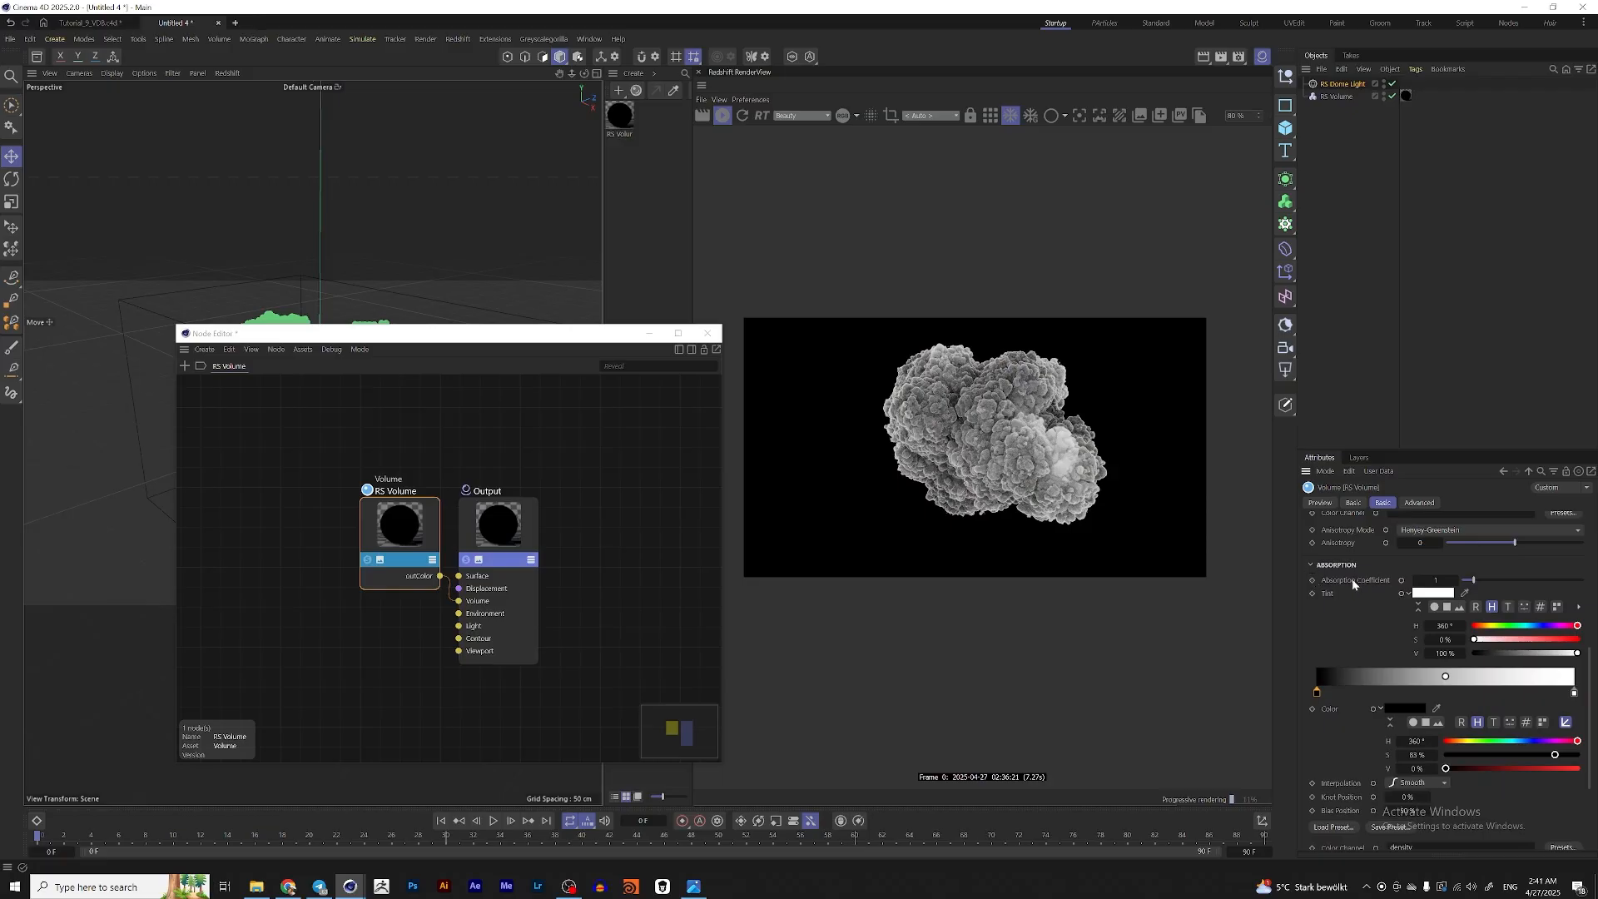
{"action": "left_click_drag", "start_coordinate": [1474, 639], "coordinate": [1517, 640]}
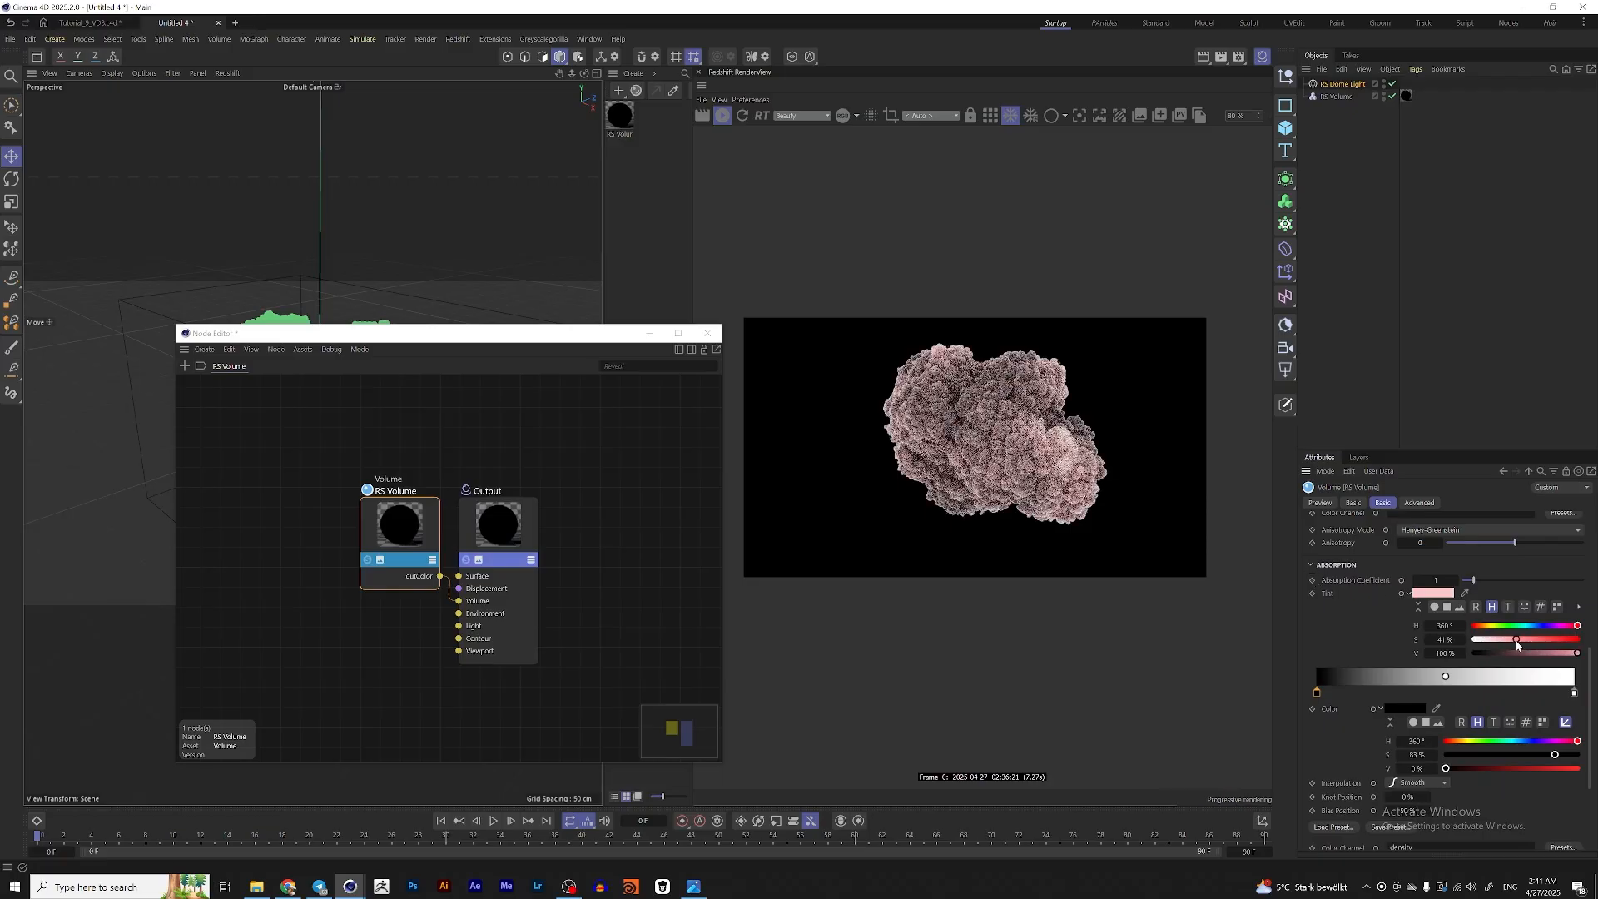
{"action": "left_click", "coordinate": [1536, 640]}
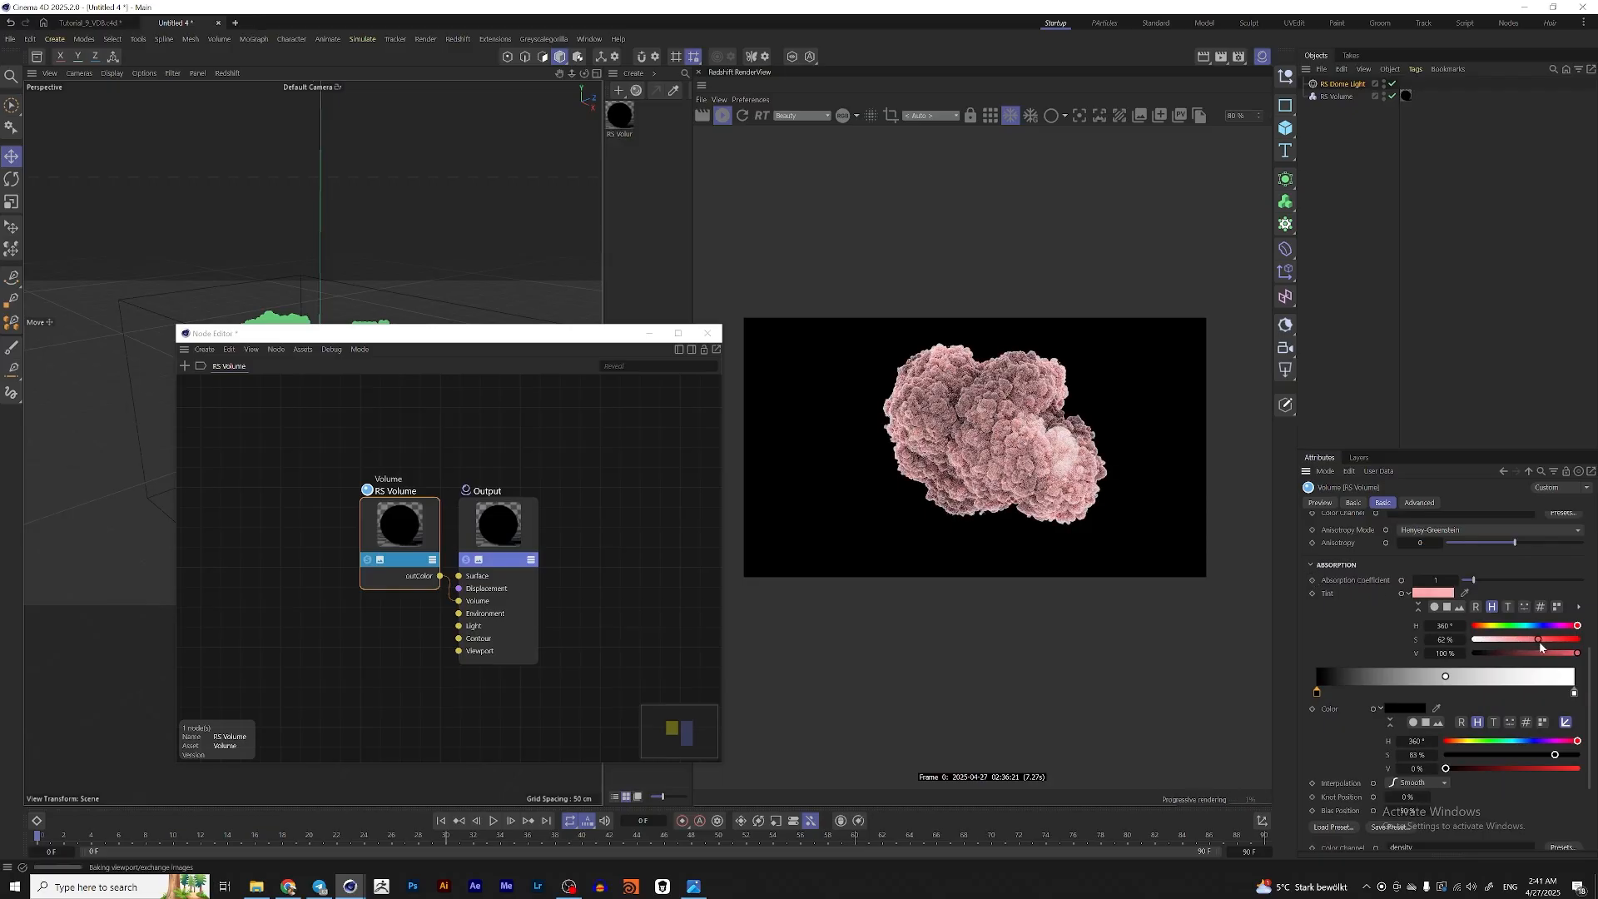
{"action": "left_click_drag", "start_coordinate": [1537, 640], "coordinate": [1530, 639]}
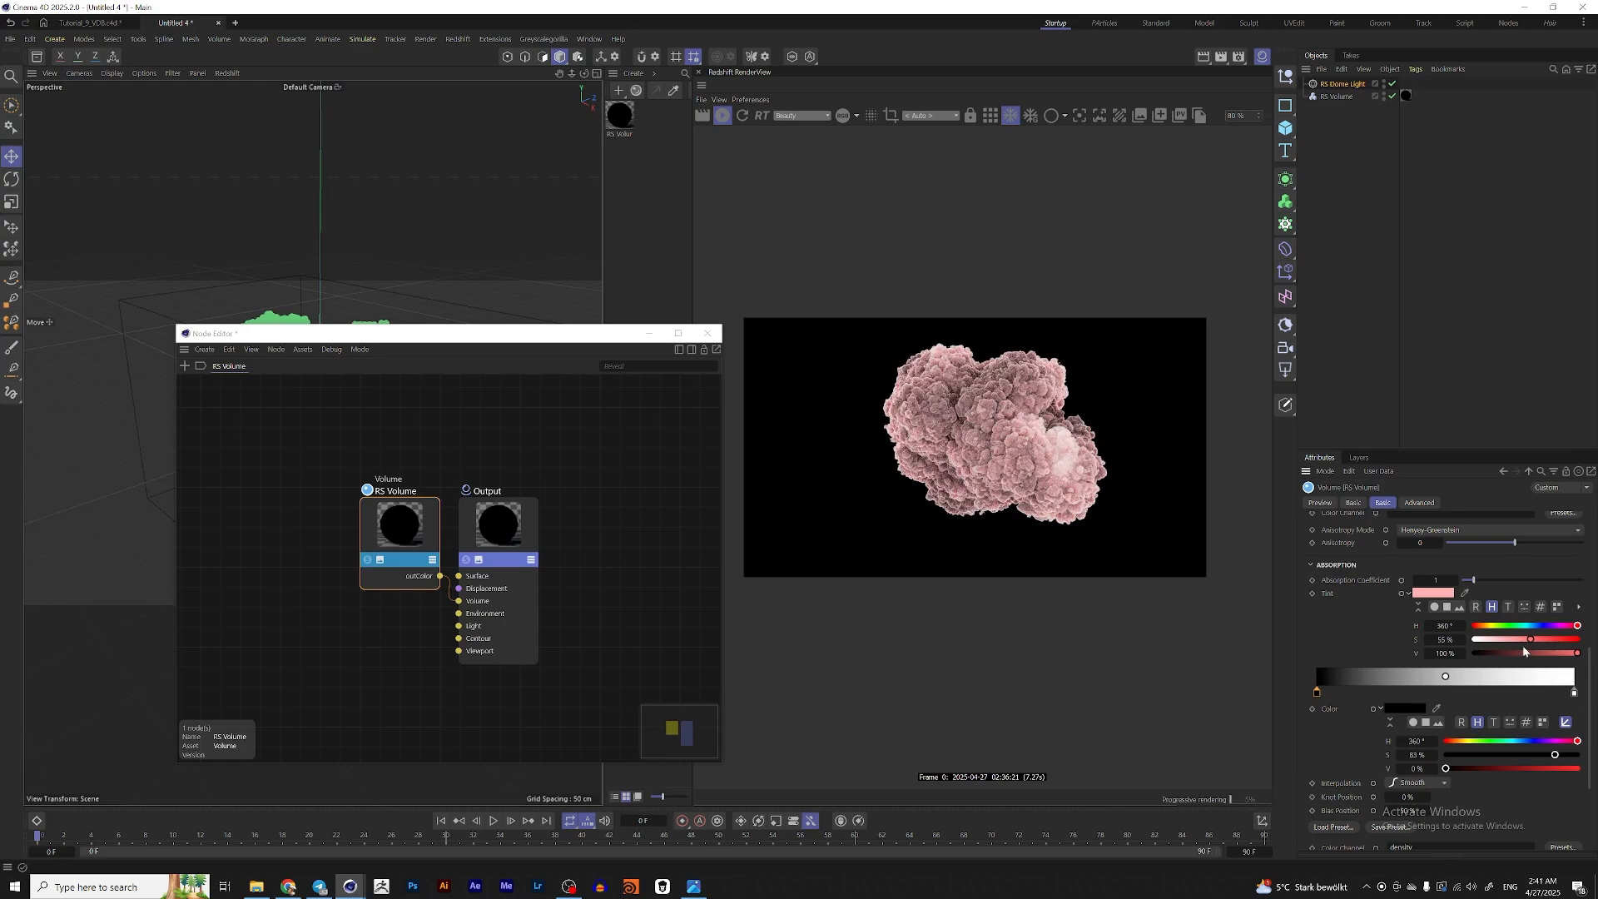
{"action": "left_click_drag", "start_coordinate": [1526, 641], "coordinate": [1474, 639]}
- Test the absorption ramp's white end knot at 56% saturation and restore it to 0%
{"action": "scroll", "coordinate": [1593, 698], "scroll_direction": "down", "scroll_amount": 1}
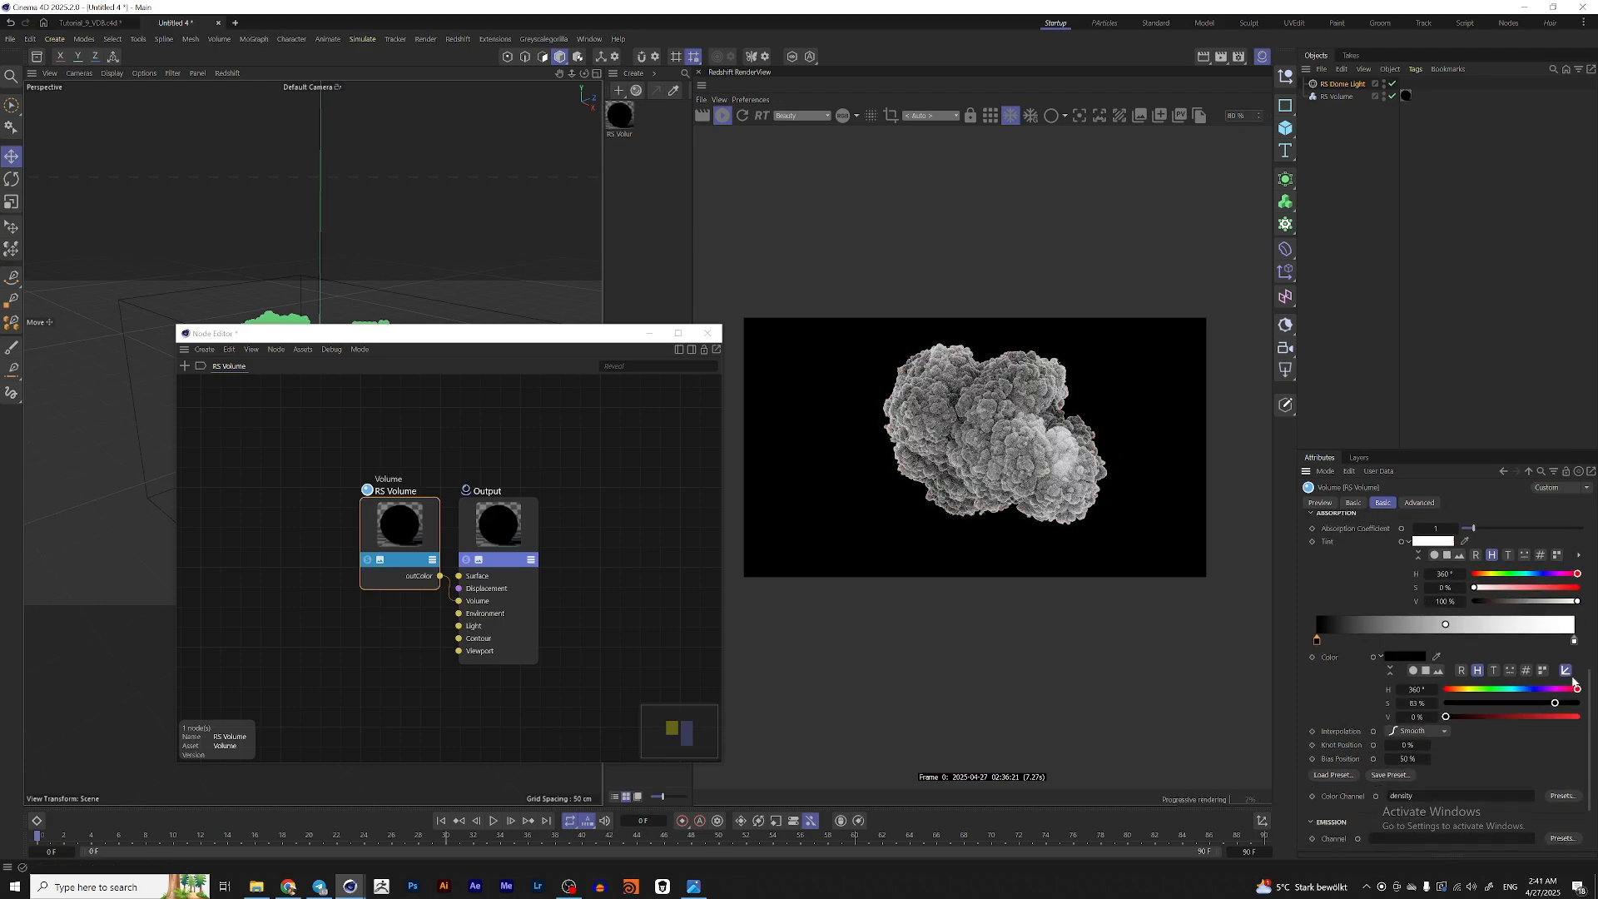
{"action": "left_click", "coordinate": [1574, 640]}
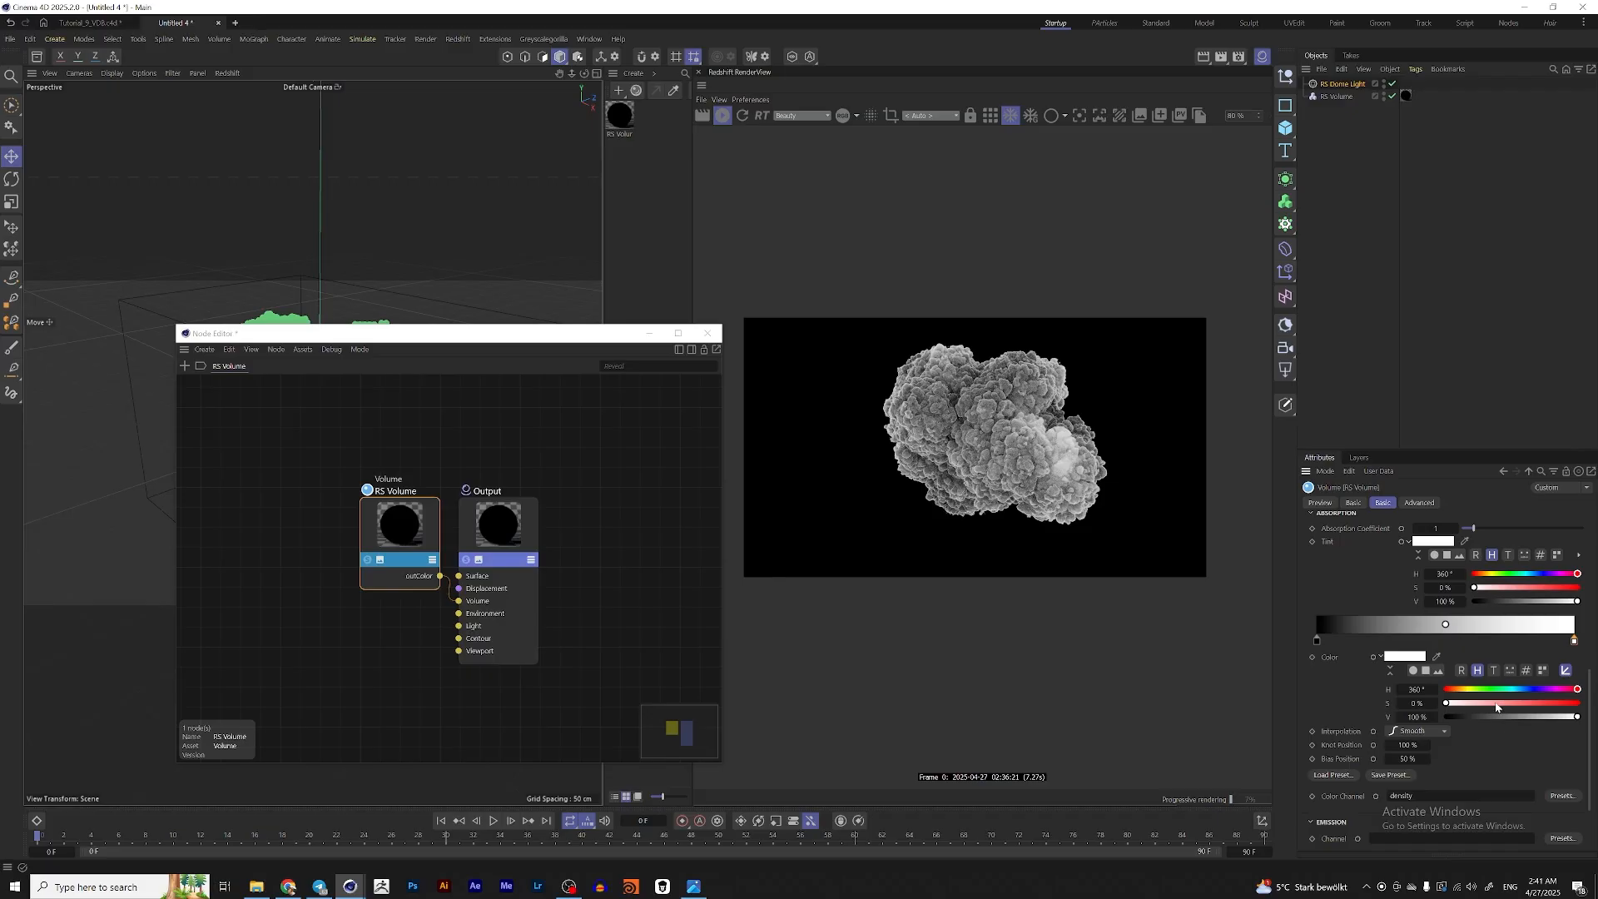
{"action": "left_click_drag", "start_coordinate": [1494, 704], "coordinate": [1527, 708]}
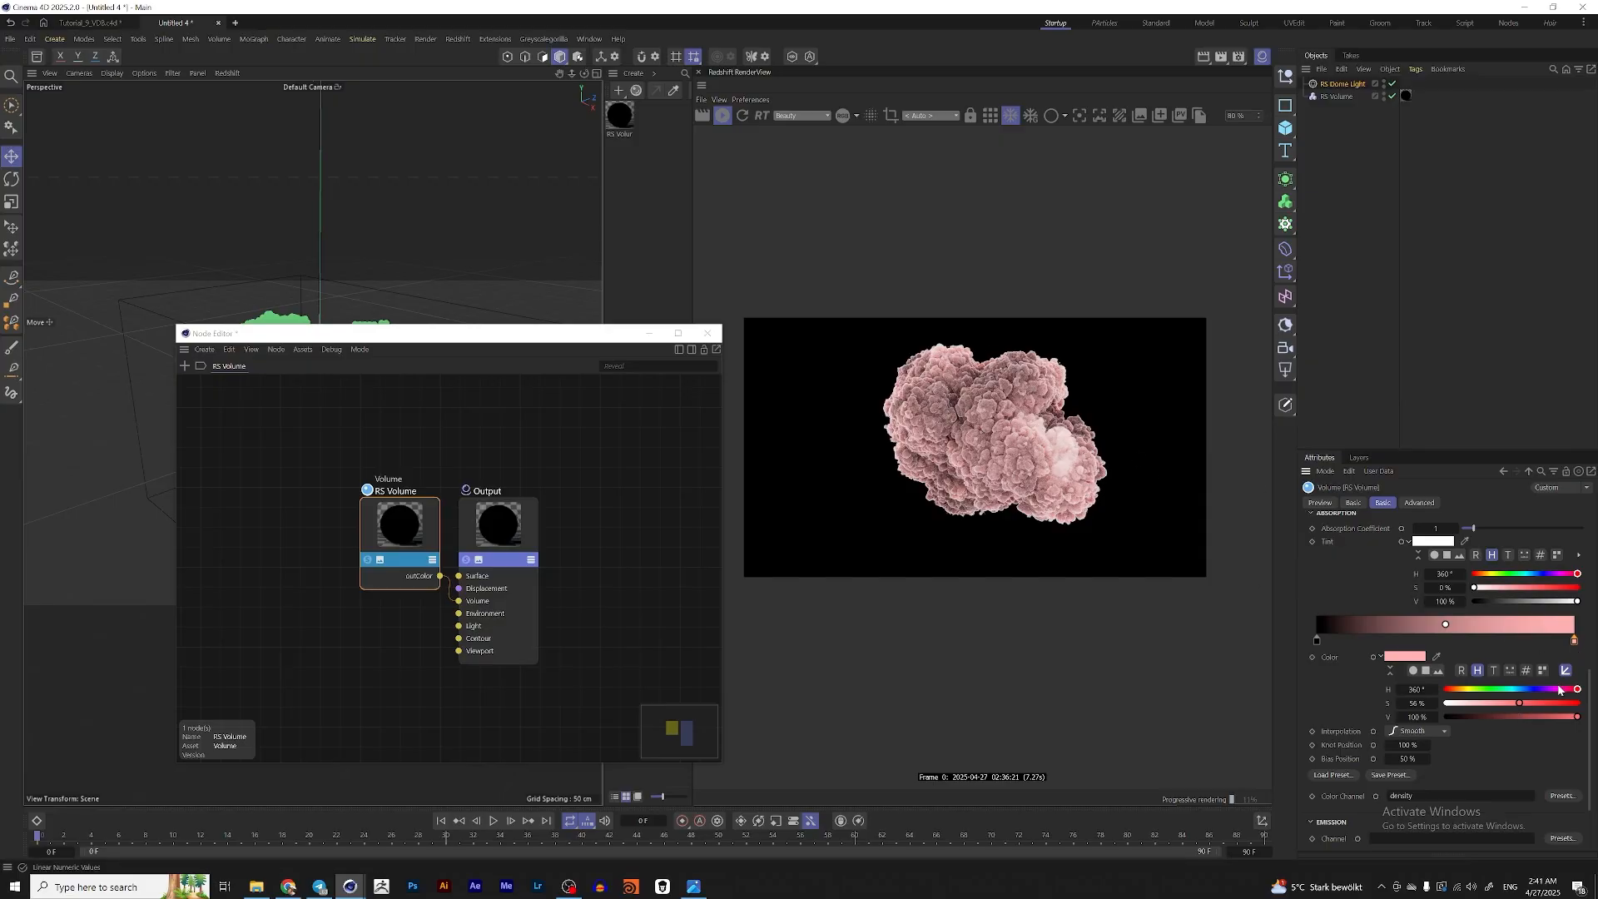
{"action": "left_click_drag", "start_coordinate": [1519, 703], "coordinate": [1442, 703]}
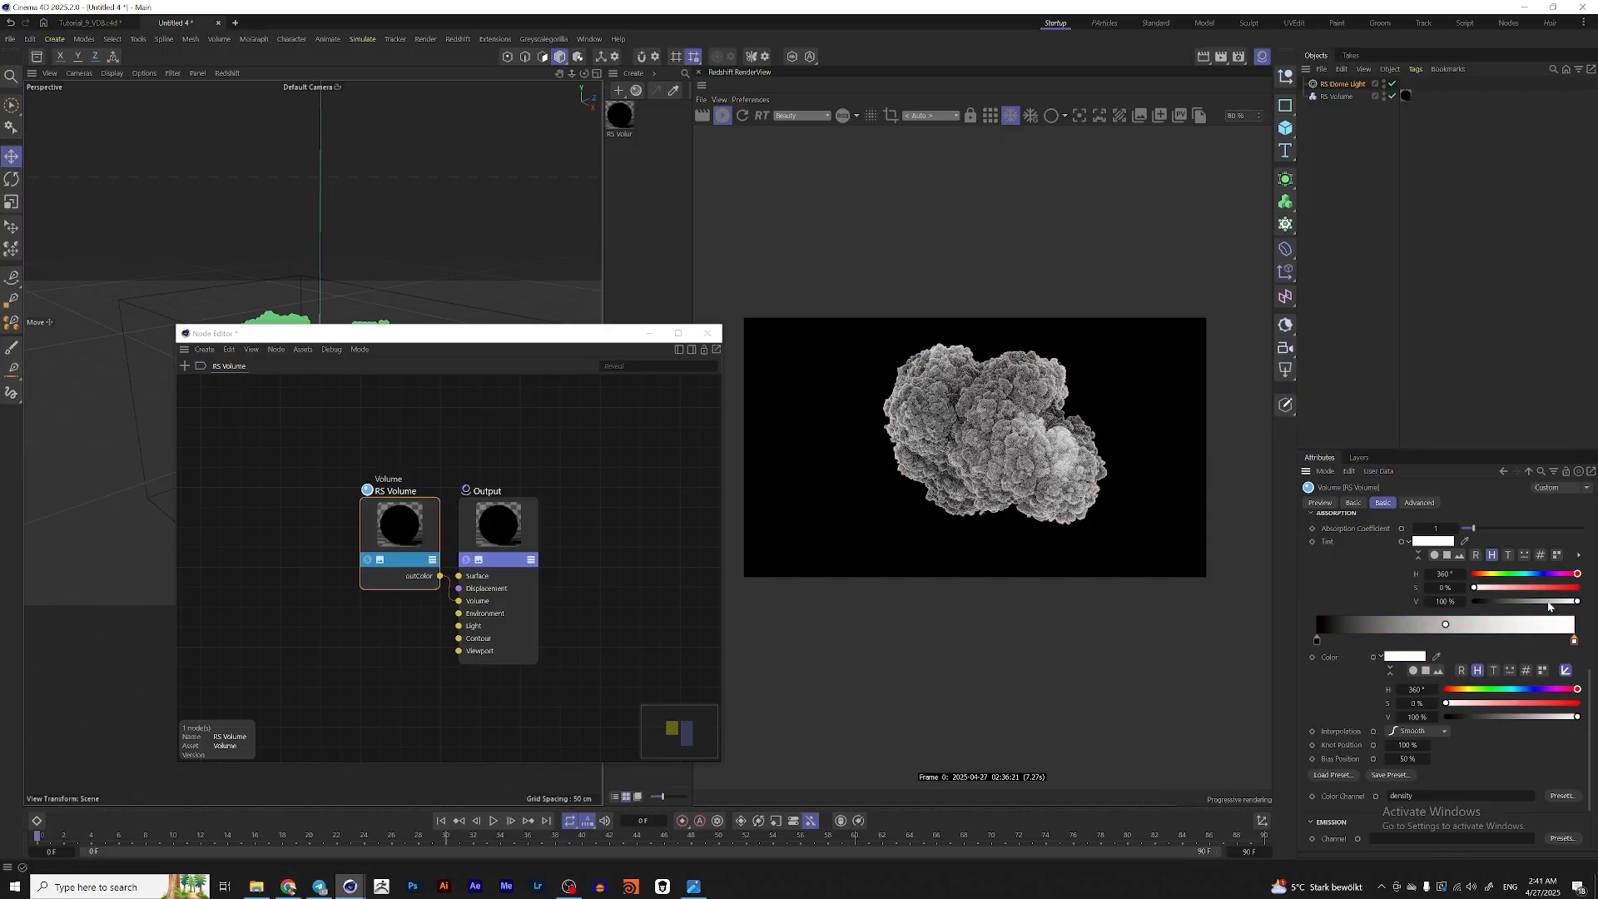
- Test the absorption ramp's black start knot as red with 100% saturation and 80% value
{"action": "left_click", "coordinate": [1540, 589]}
{"action": "left_click_drag", "start_coordinate": [1540, 588], "coordinate": [1412, 581]}
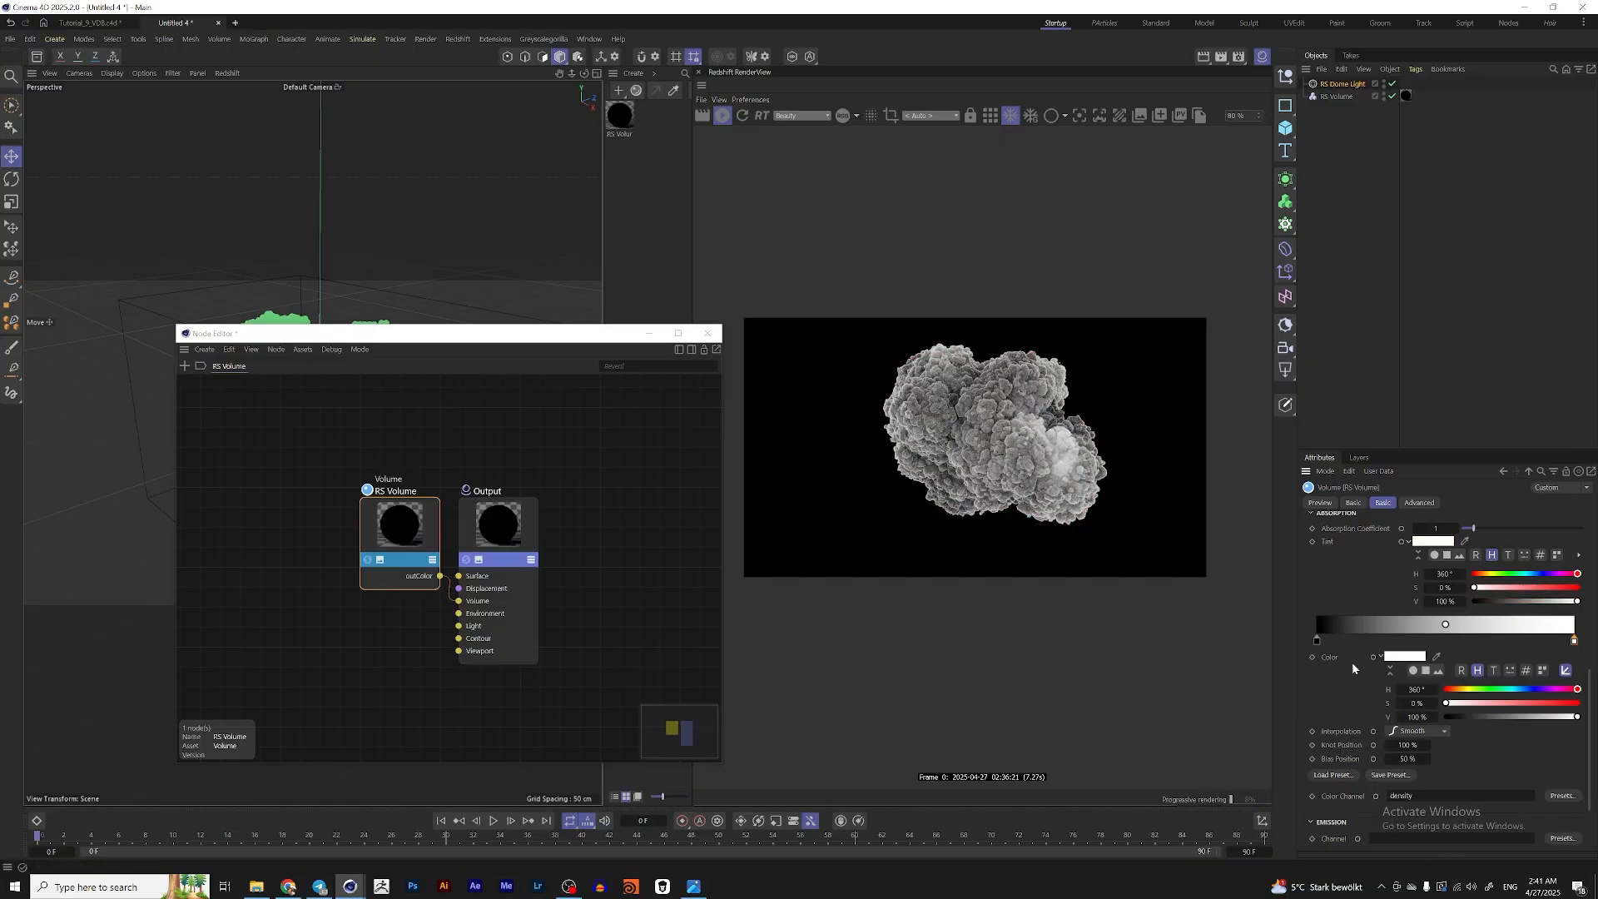
{"action": "left_click", "coordinate": [1317, 640]}
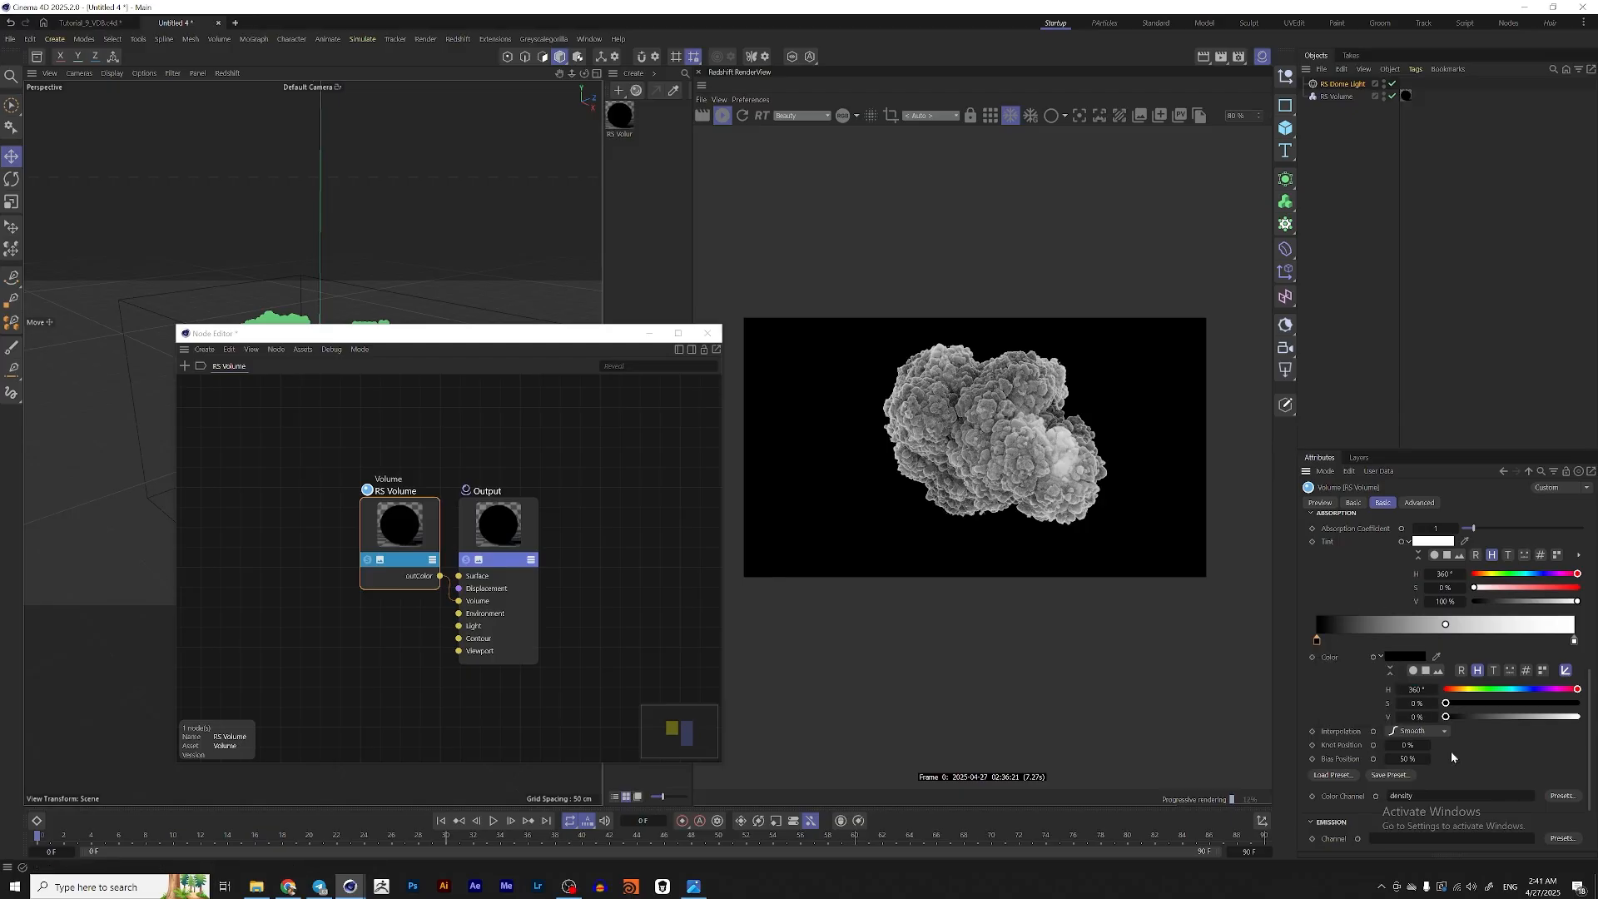
{"action": "left_click", "coordinate": [1572, 704]}
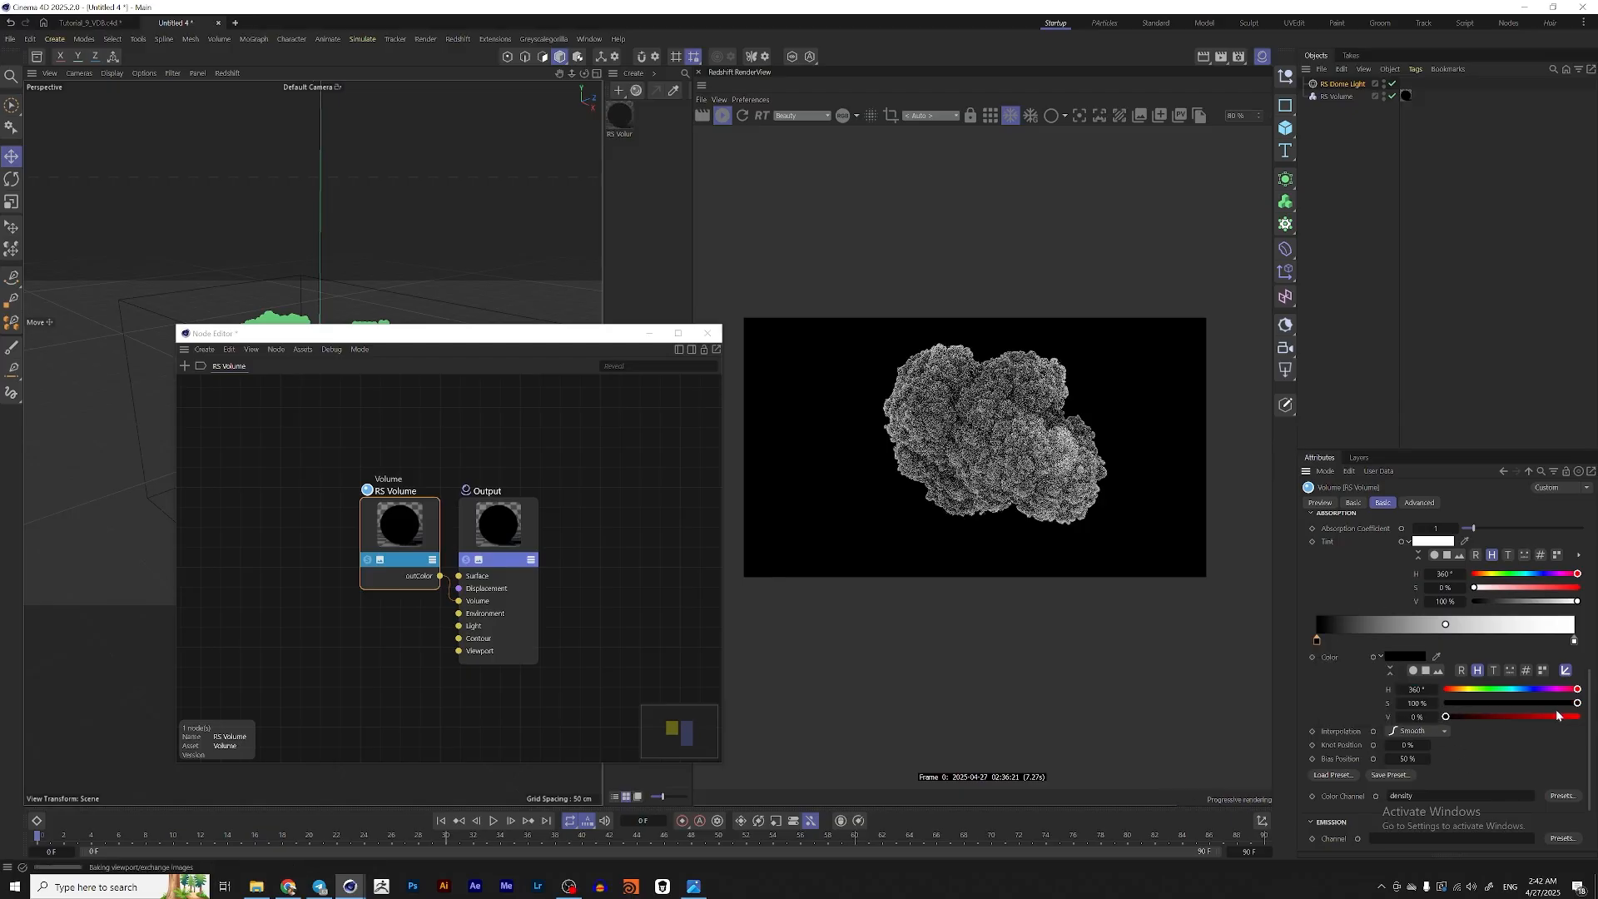
{"action": "left_click", "coordinate": [1437, 716]}
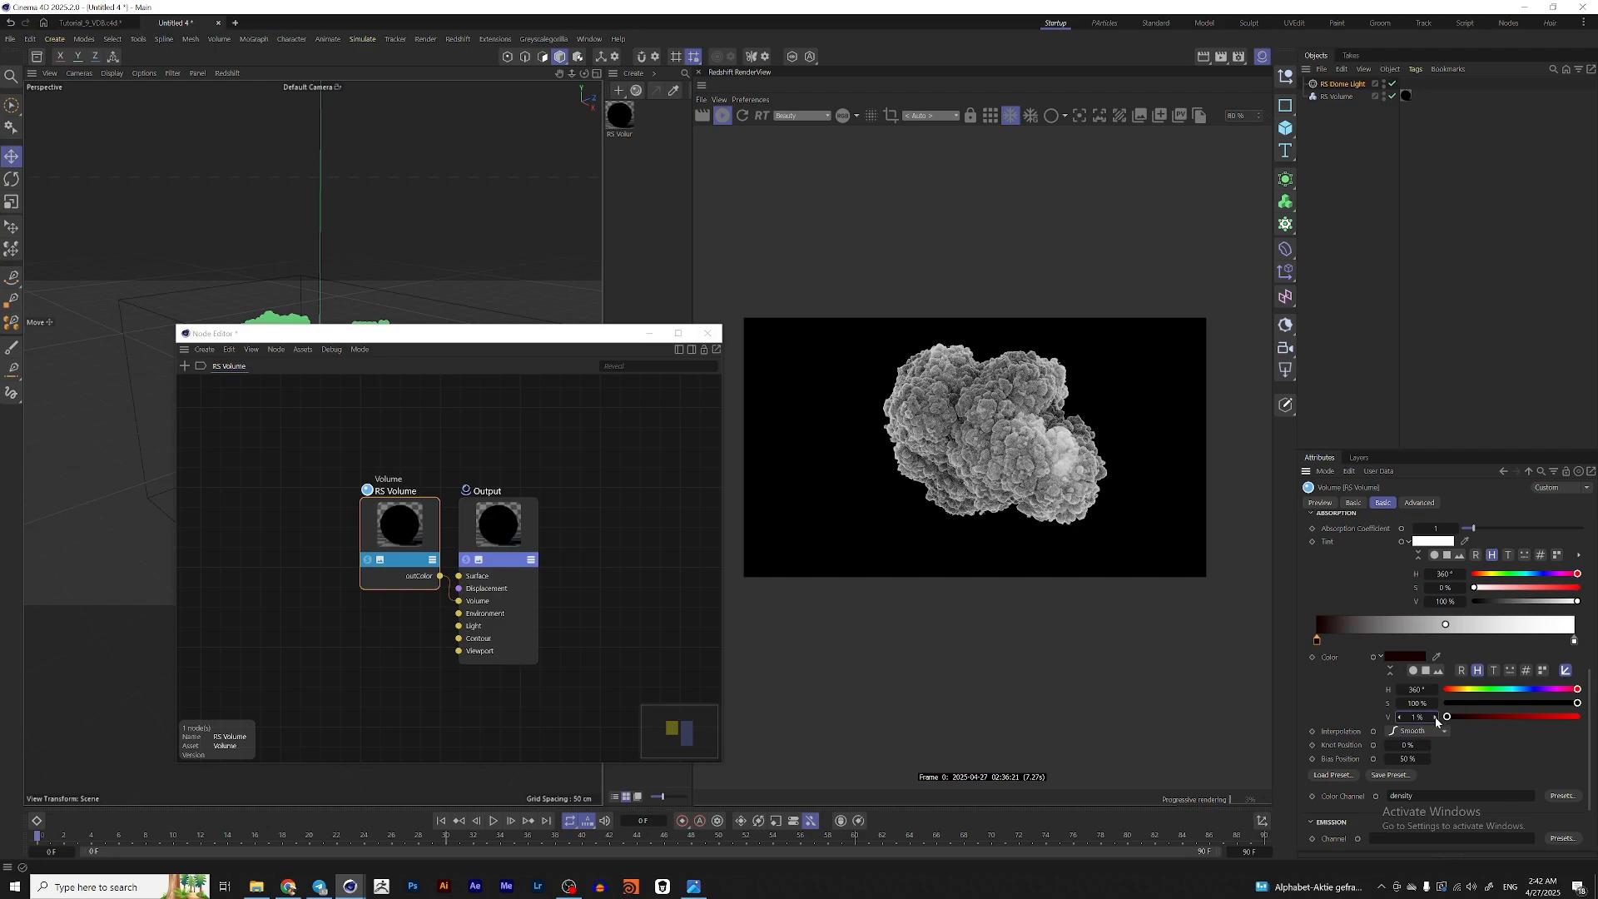
{"action": "left_click", "coordinate": [1435, 717]}
{"action": "left_click", "coordinate": [1435, 716]}
{"action": "left_click", "coordinate": [1435, 717]}
{"action": "left_click", "coordinate": [1435, 717]}
{"action": "mouse_move", "coordinate": [1577, 704]}
{"action": "left_mouse_down"}
{"action": "mouse_move", "coordinate": [1466, 701]}
{"action": "mouse_move", "coordinate": [1582, 704]}
{"action": "left_mouse_up"}
{"action": "left_click_drag", "start_coordinate": [1453, 716], "coordinate": [1551, 717]}
{"action": "scroll", "coordinate": [1567, 684], "scroll_direction": "up", "scroll_amount": 1}
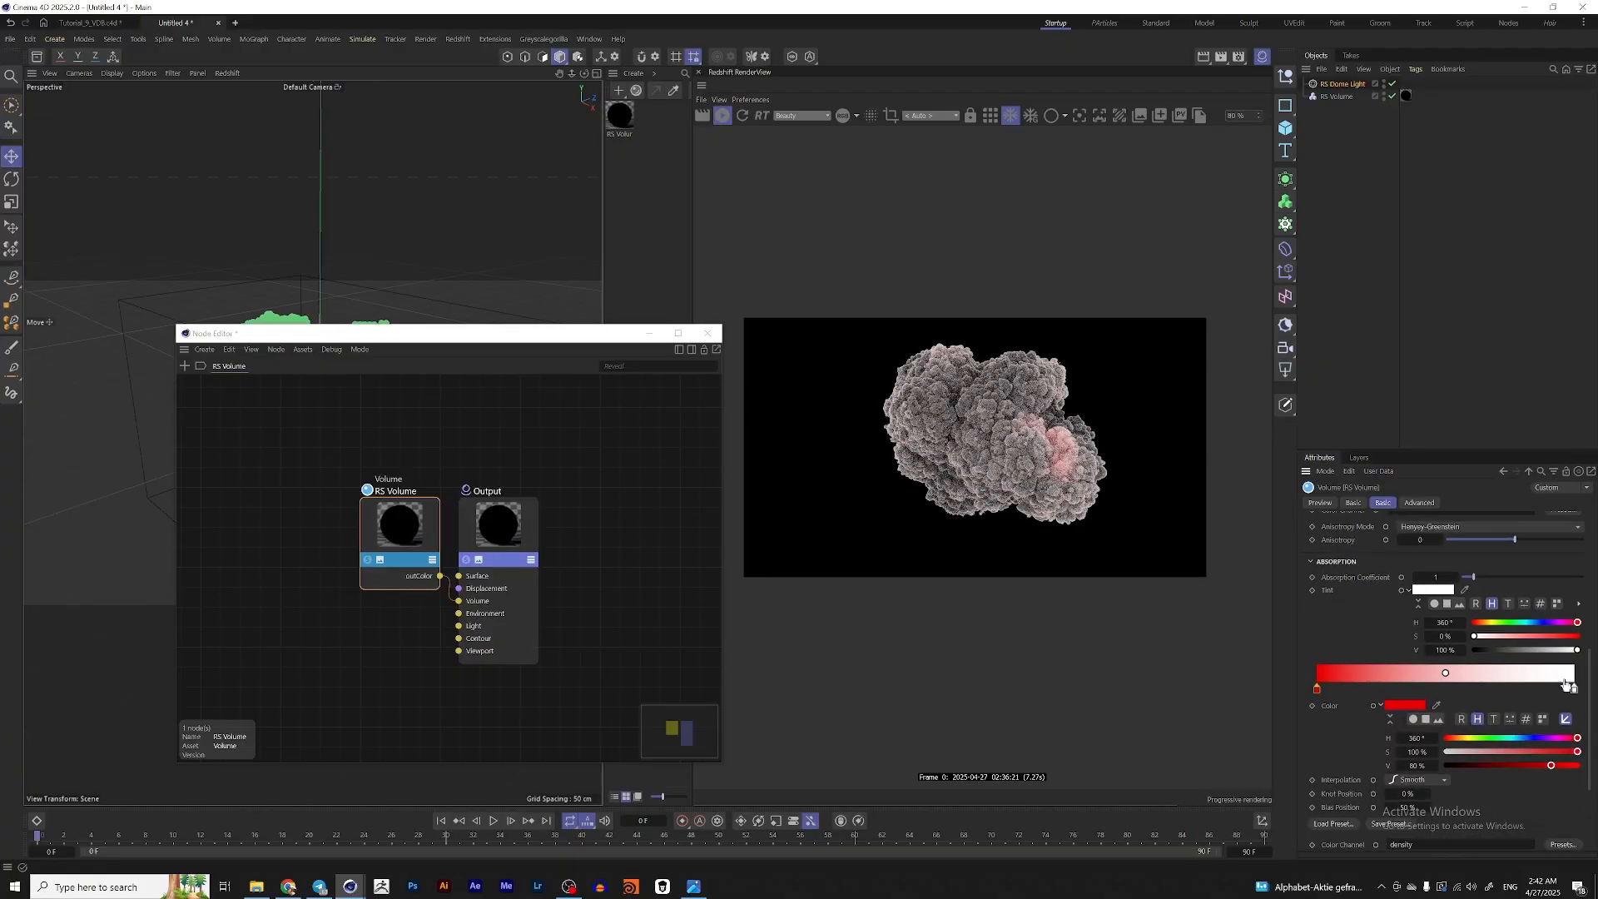
- Test an Absorption Coefficient of 4.11 with the ramp's start knot at 54% red, black, and 20% dark red
{"action": "left_click_drag", "start_coordinate": [1474, 577], "coordinate": [1512, 577]}
{"action": "left_click", "coordinate": [1516, 766]}
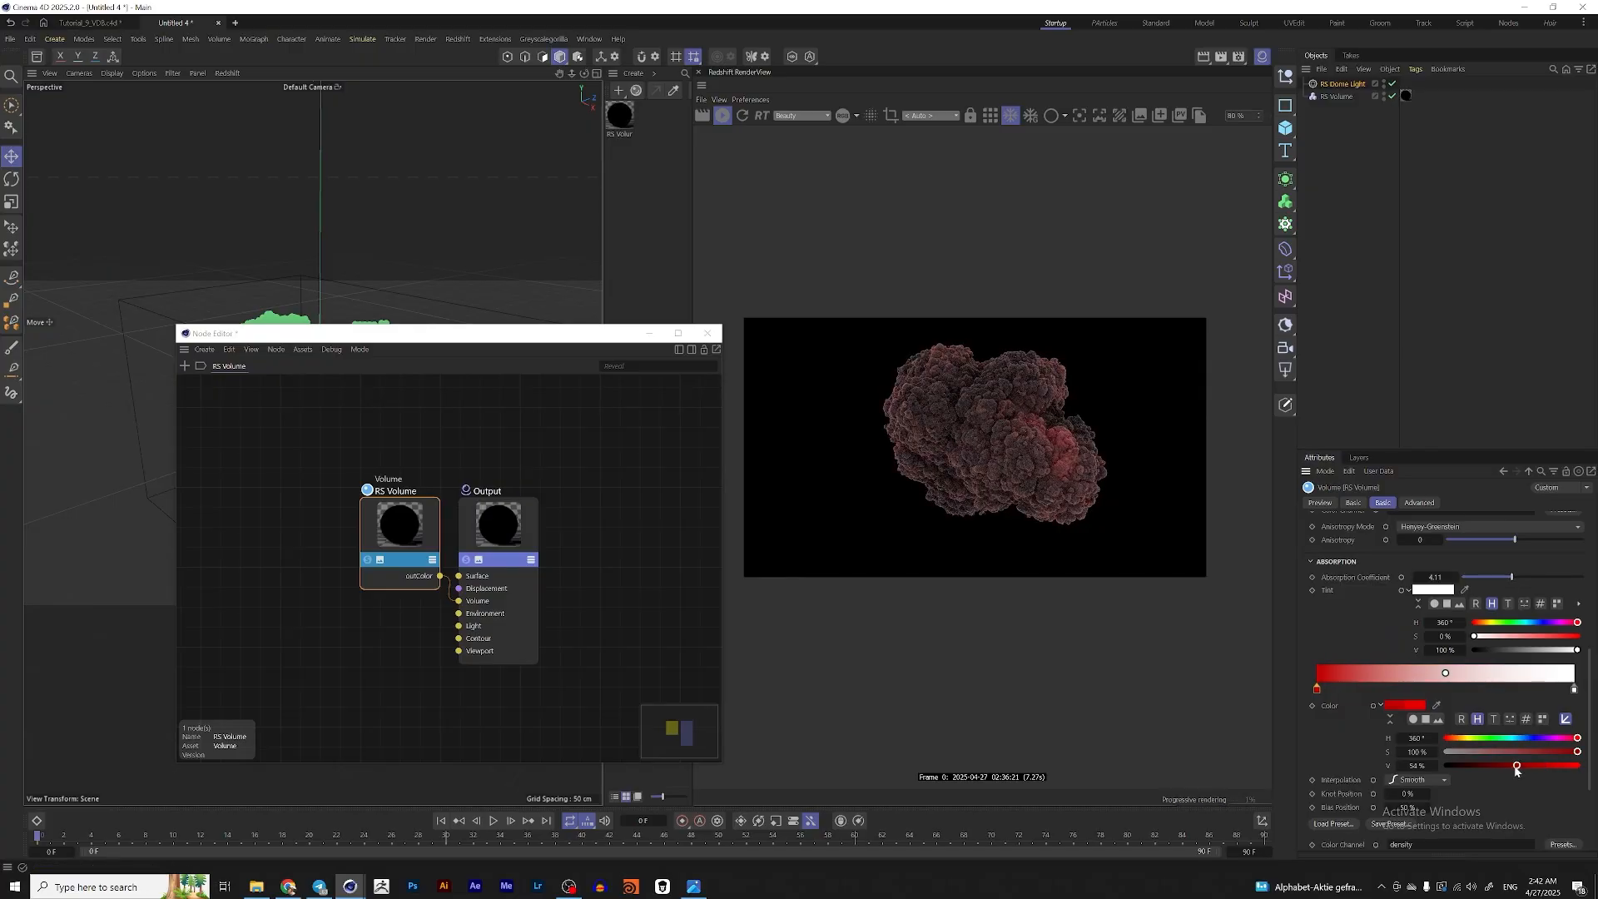
{"action": "left_click_drag", "start_coordinate": [1515, 766], "coordinate": [1442, 753]}
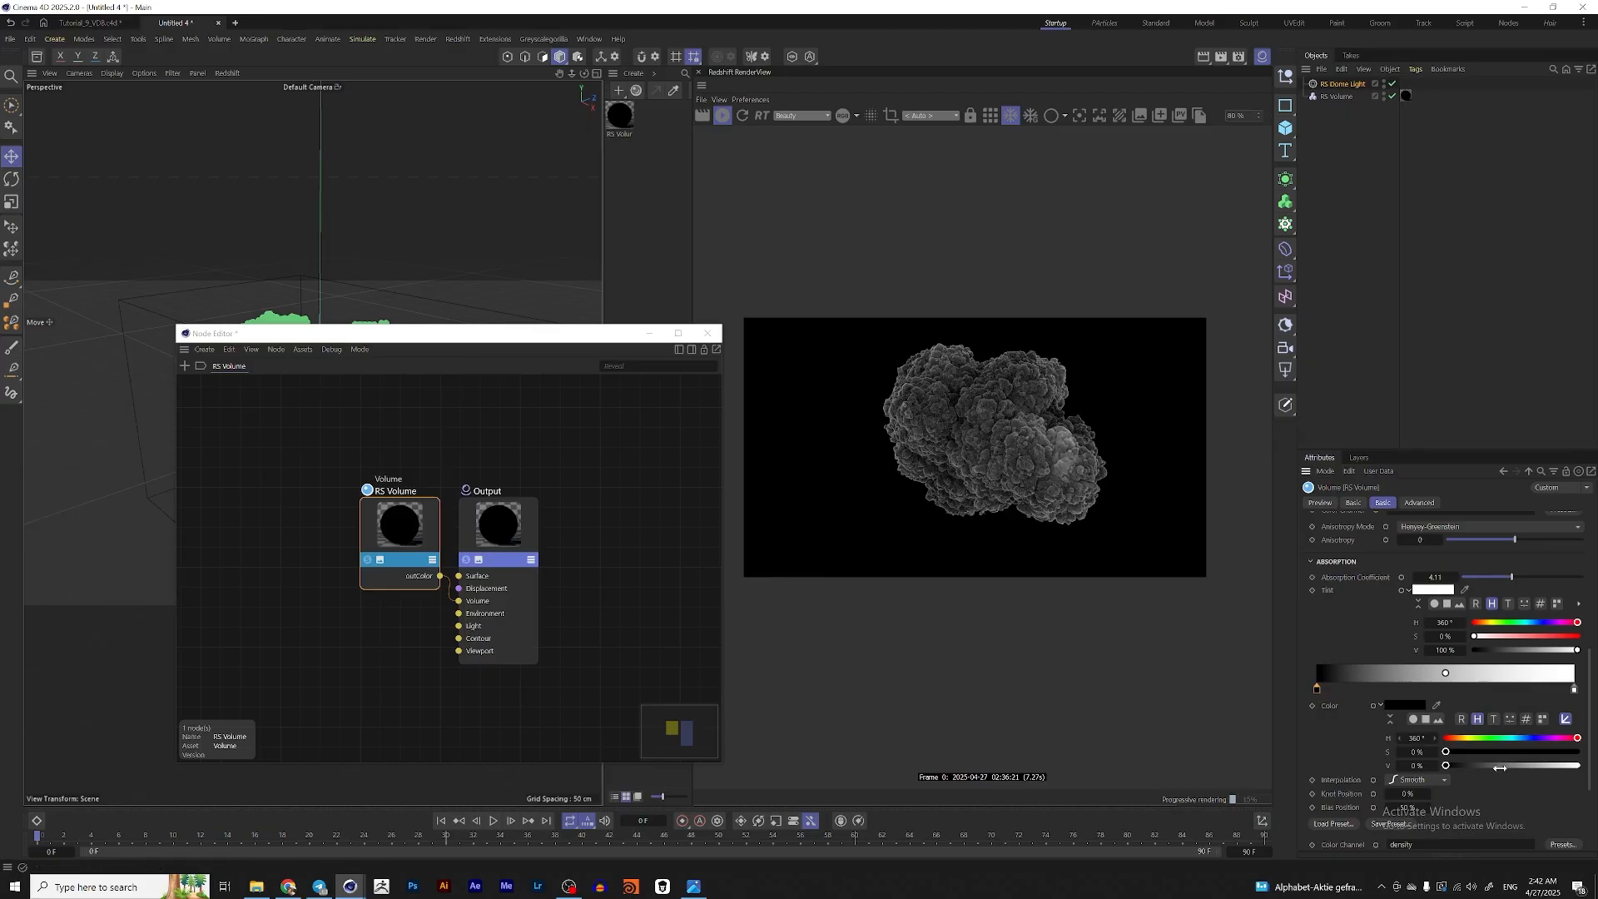
{"action": "left_click", "coordinate": [1473, 766]}
{"action": "left_click_drag", "start_coordinate": [1480, 752], "coordinate": [1581, 752]}
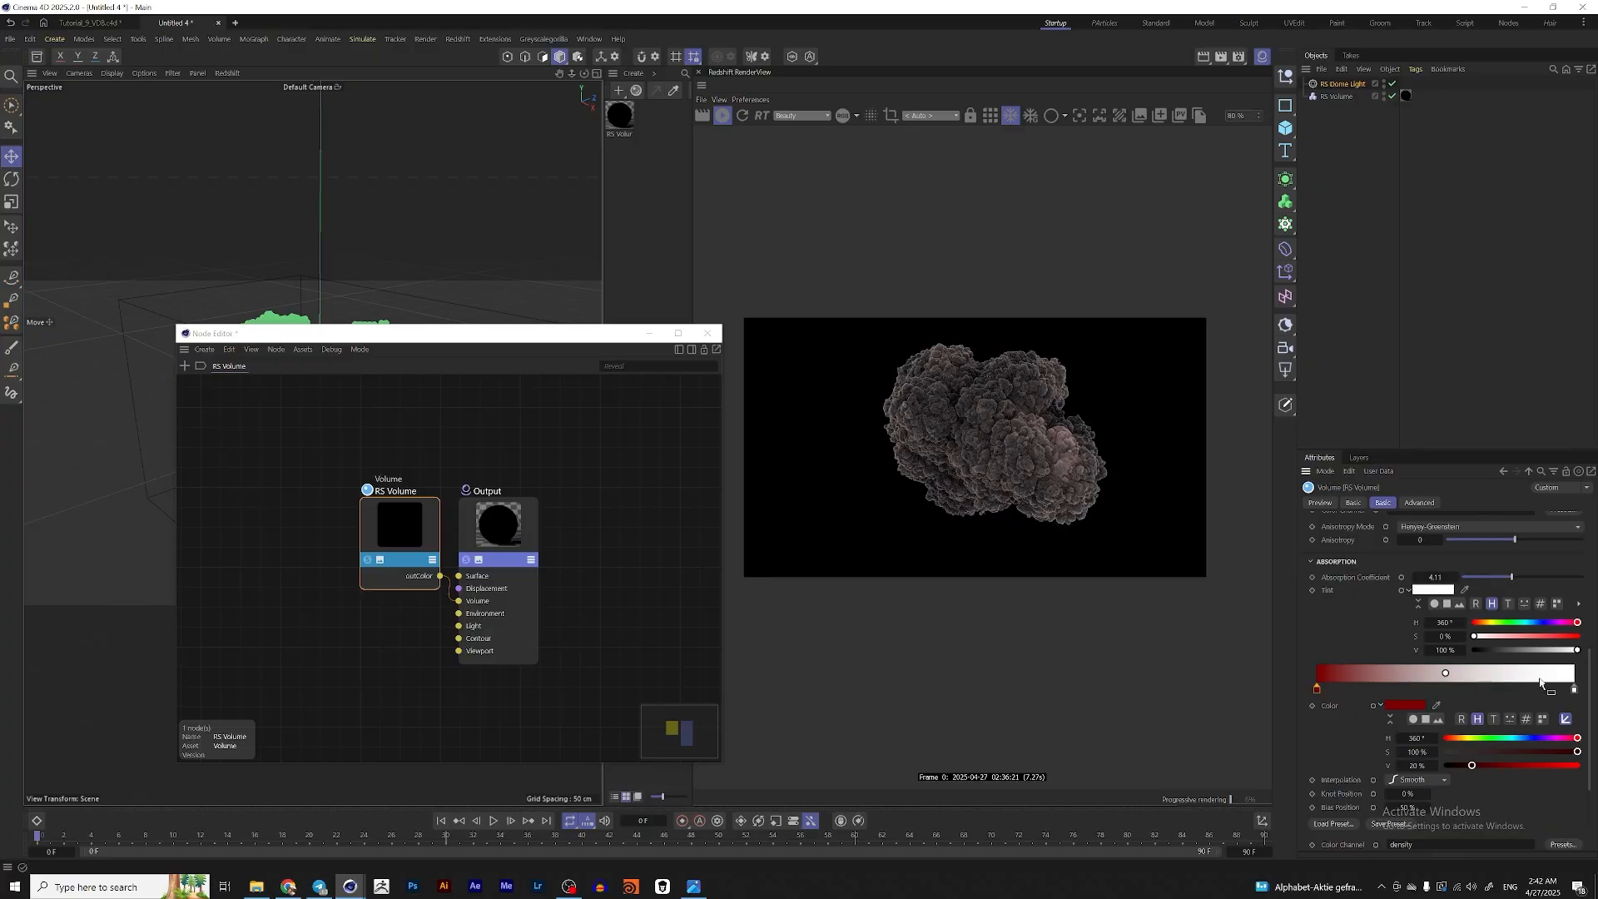
- Restore the Absorption Coefficient to 1 and the absorption ramp's start knot to black with 0% saturation and value
{"action": "left_click", "coordinate": [1428, 576]}
{"action": "type", "text": "1"}
{"action": "key", "text": "Return"}
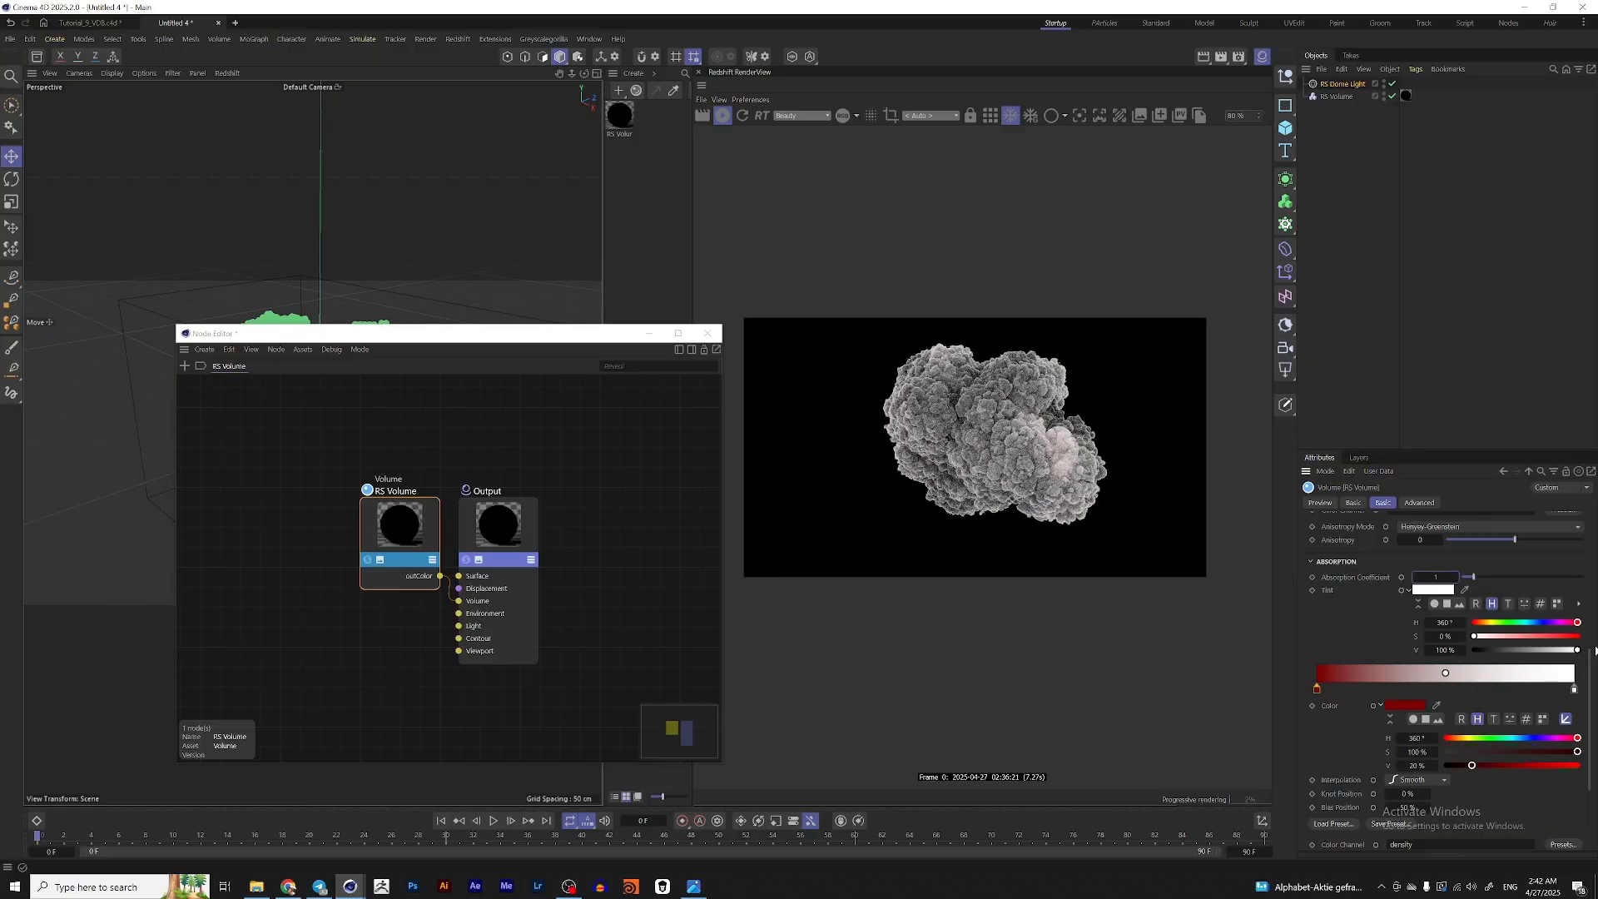
{"action": "mouse_move", "coordinate": [1589, 665]}
{"action": "left_mouse_down"}
{"action": "mouse_move", "coordinate": [1589, 528]}
{"action": "mouse_move", "coordinate": [1589, 679]}
{"action": "left_mouse_up"}
{"action": "left_click_drag", "start_coordinate": [1472, 713], "coordinate": [1450, 701]}
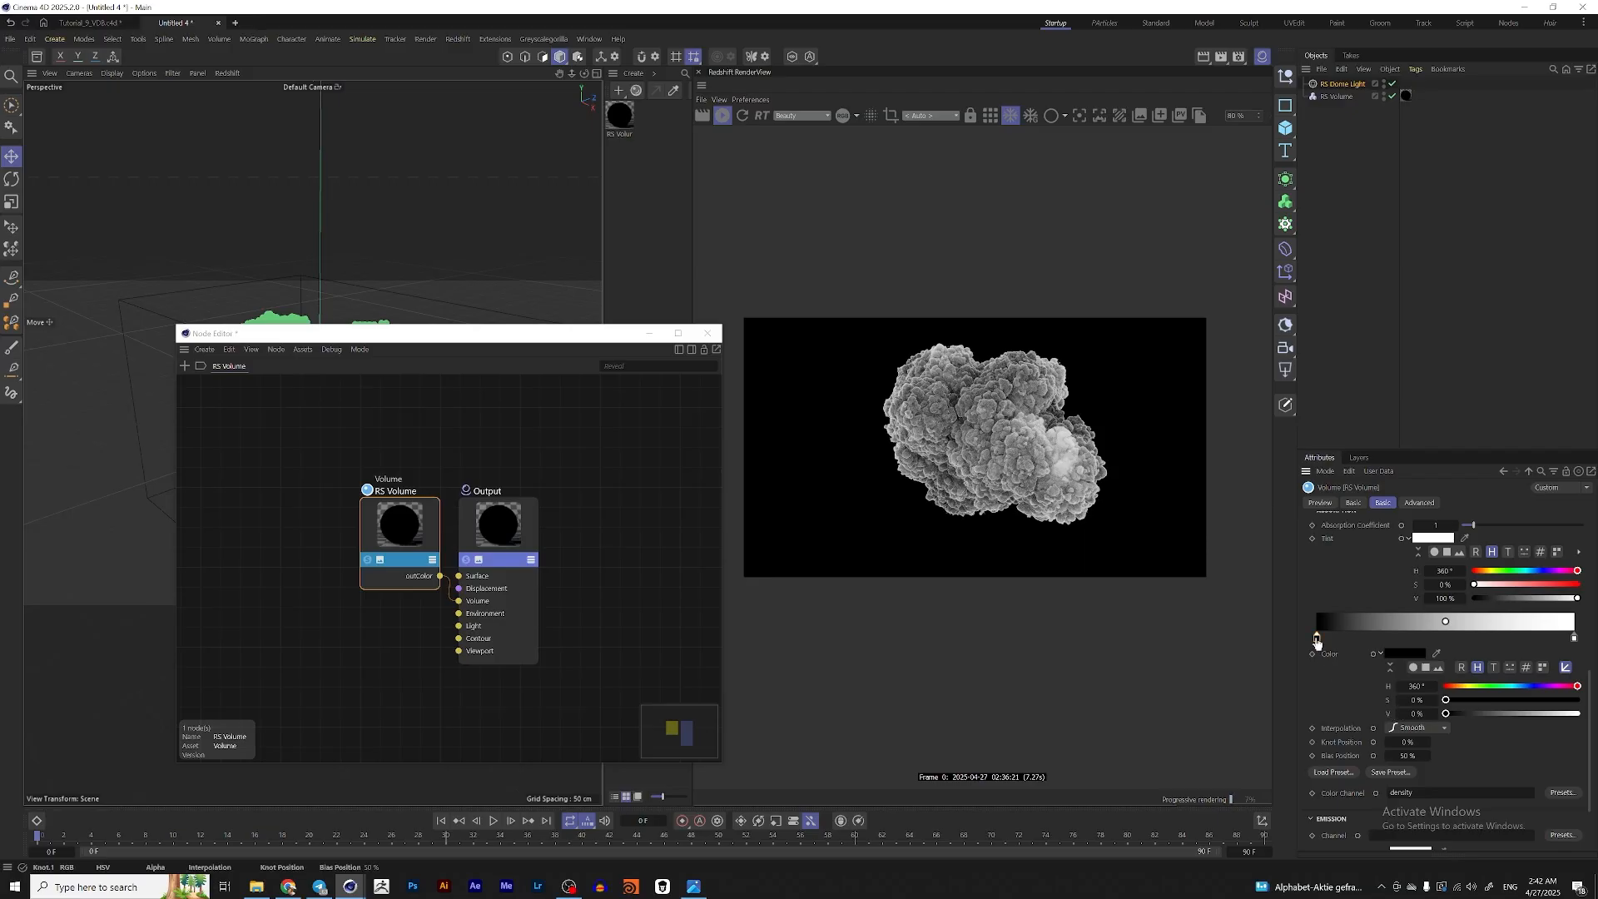
- Review the volume material's scatter, absorption and emission settings
{"action": "scroll", "coordinate": [1594, 759], "scroll_direction": "down", "scroll_amount": 5}
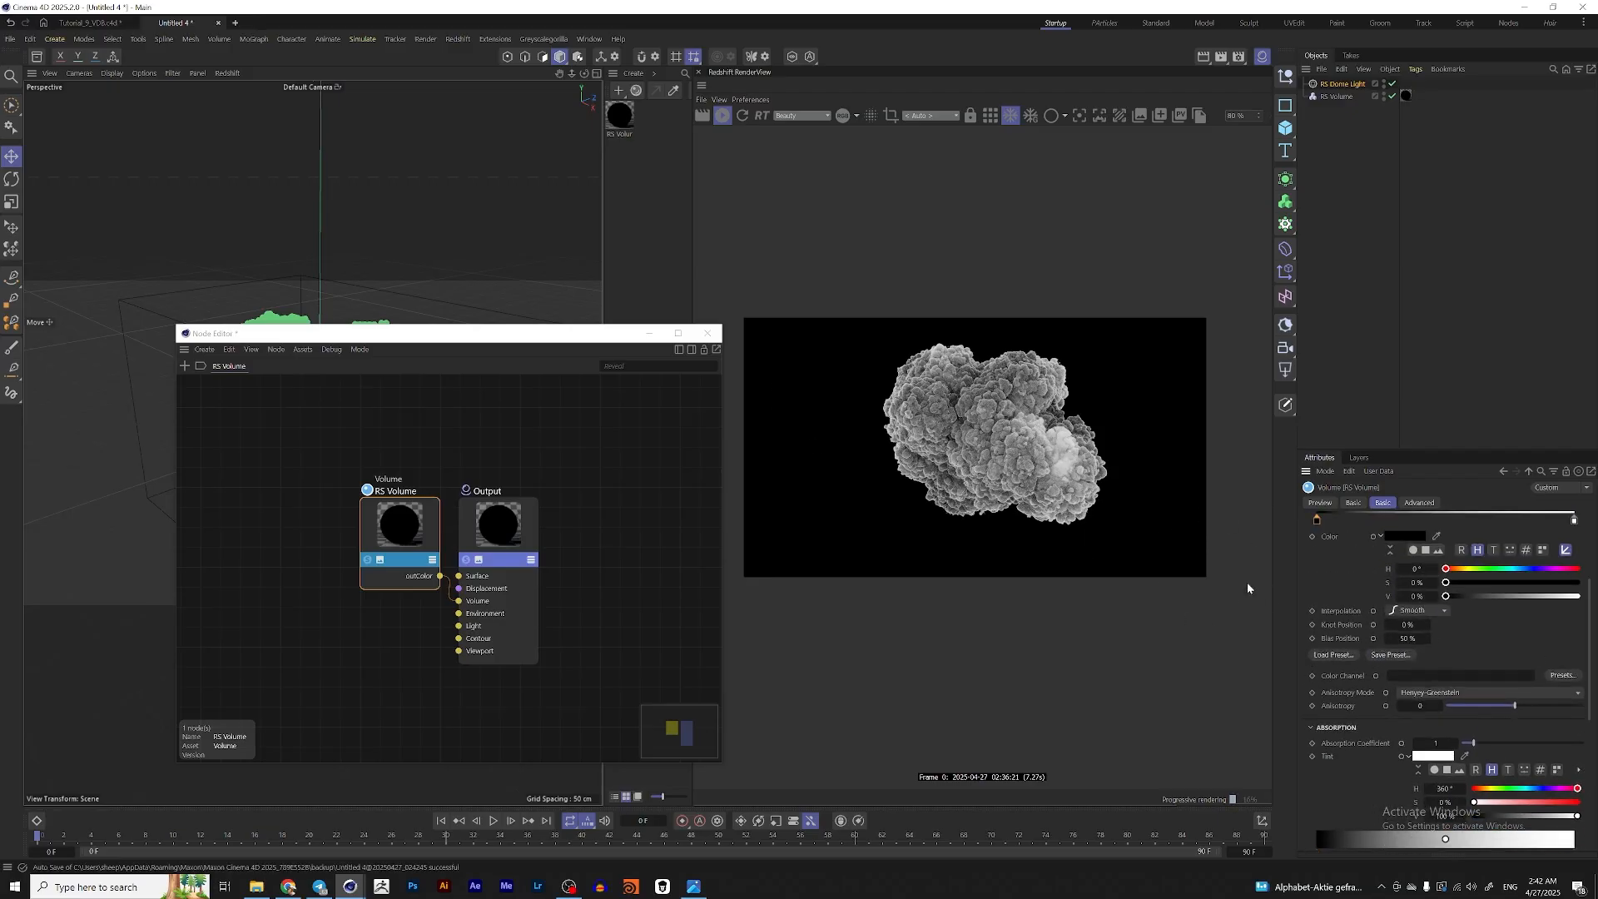
{"action": "scroll", "coordinate": [1592, 659], "scroll_direction": "up", "scroll_amount": 5}
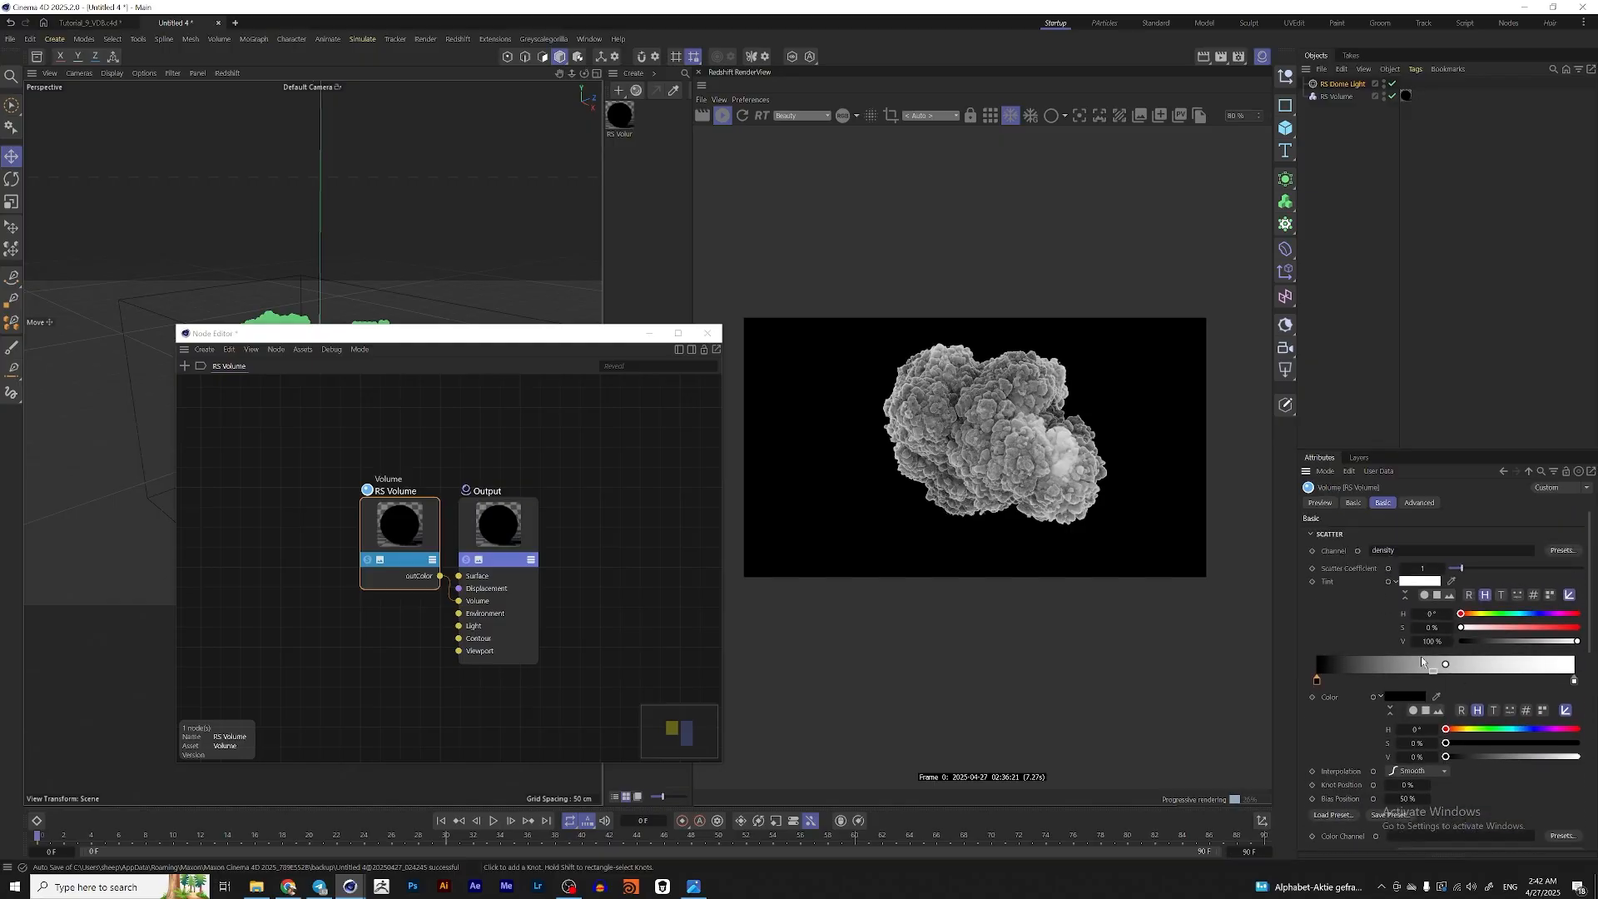
{"action": "scroll", "coordinate": [1526, 732], "scroll_direction": "down", "scroll_amount": 3}
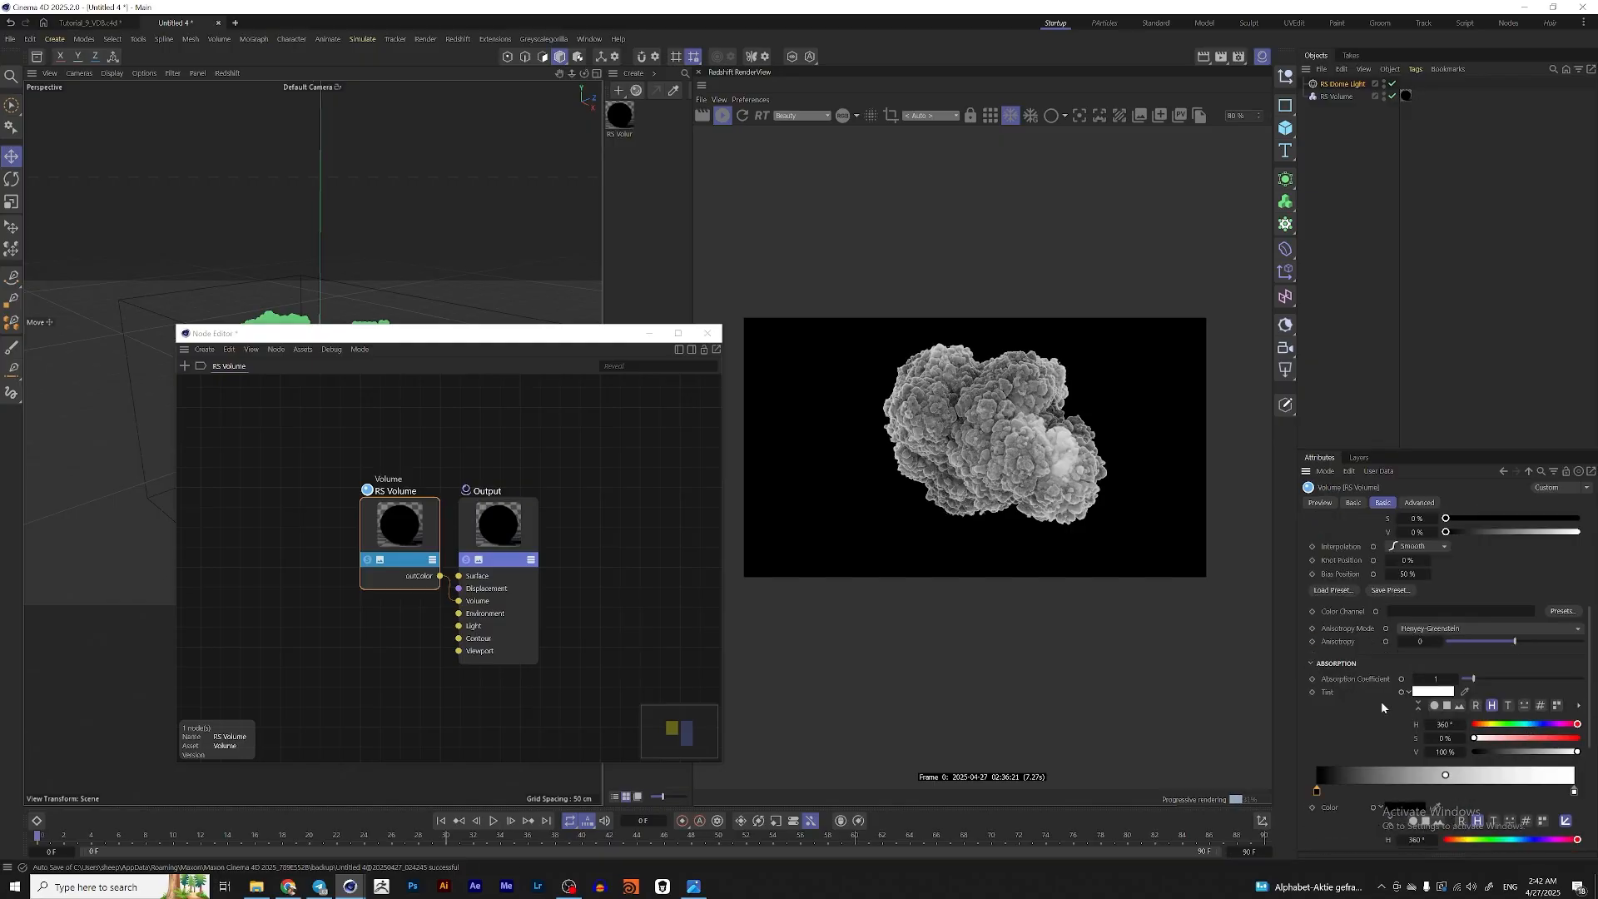
{"action": "scroll", "coordinate": [1381, 701], "scroll_direction": "down", "scroll_amount": 3}
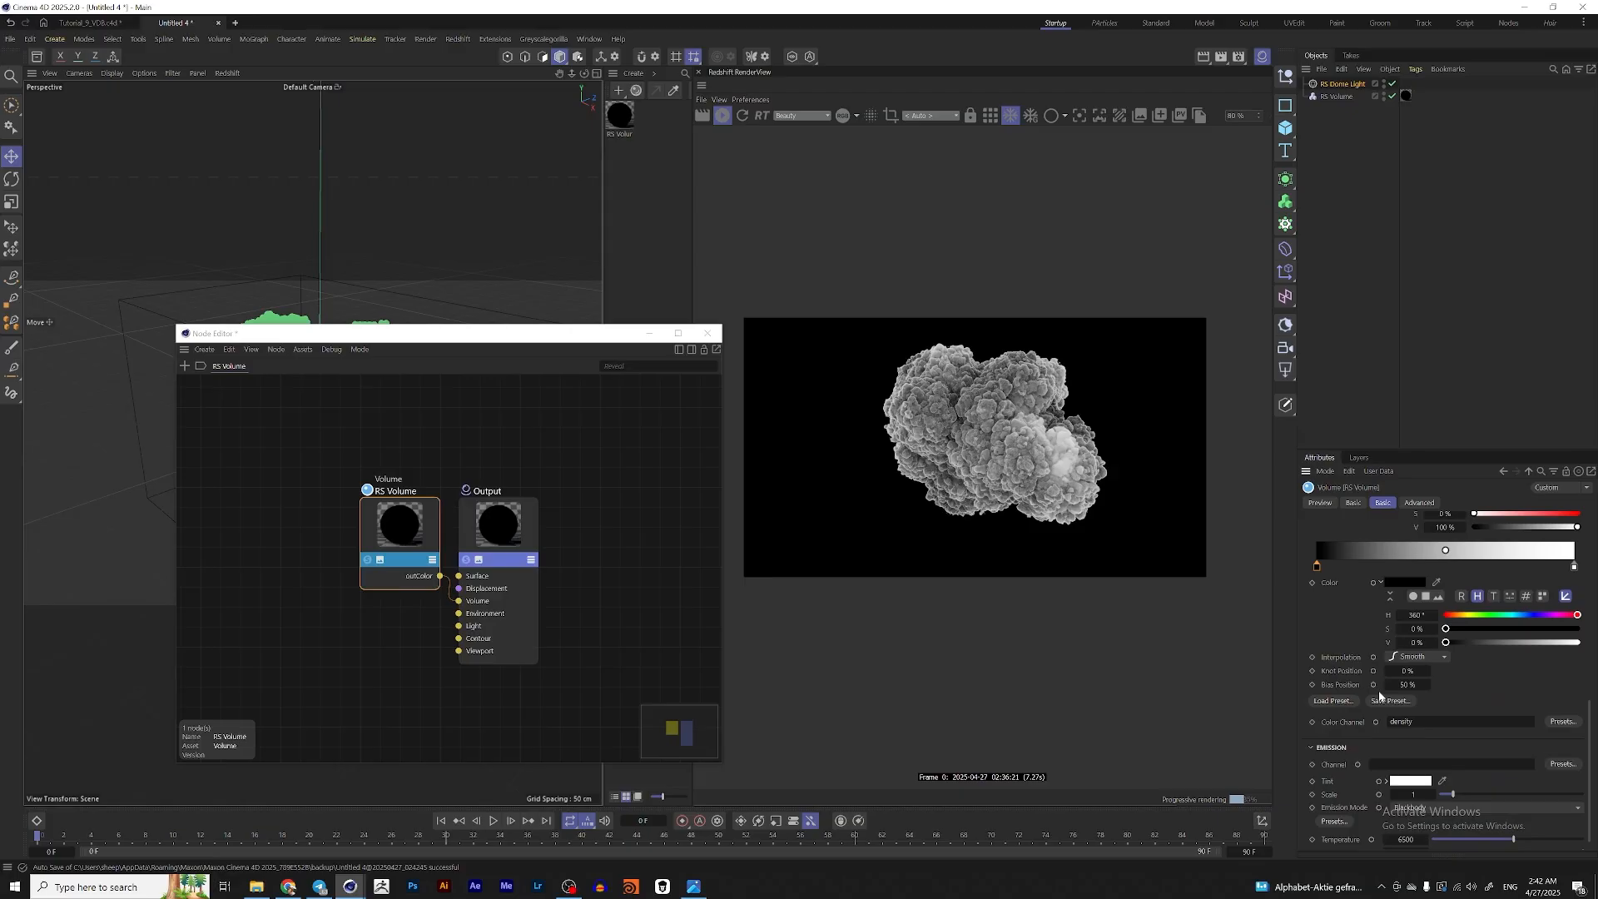
{"action": "scroll", "coordinate": [1591, 816], "scroll_direction": "up", "scroll_amount": 2}
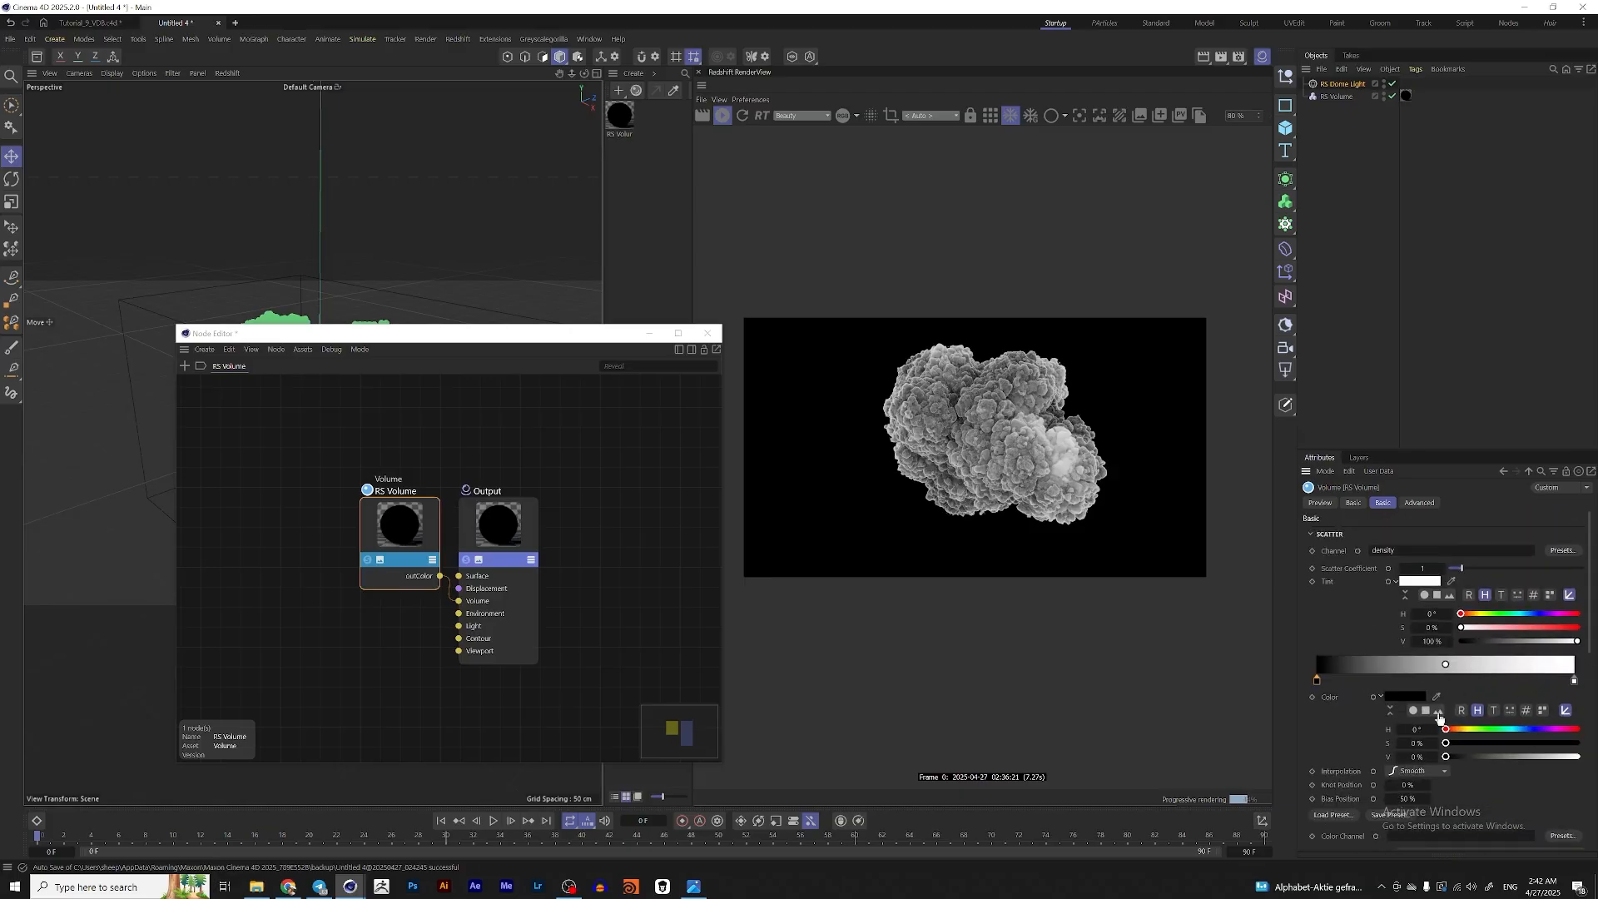
{"action": "scroll", "coordinate": [1594, 645], "scroll_direction": "down", "scroll_amount": 1}
{"action": "left_click_drag", "start_coordinate": [1594, 647], "coordinate": [1594, 645]}
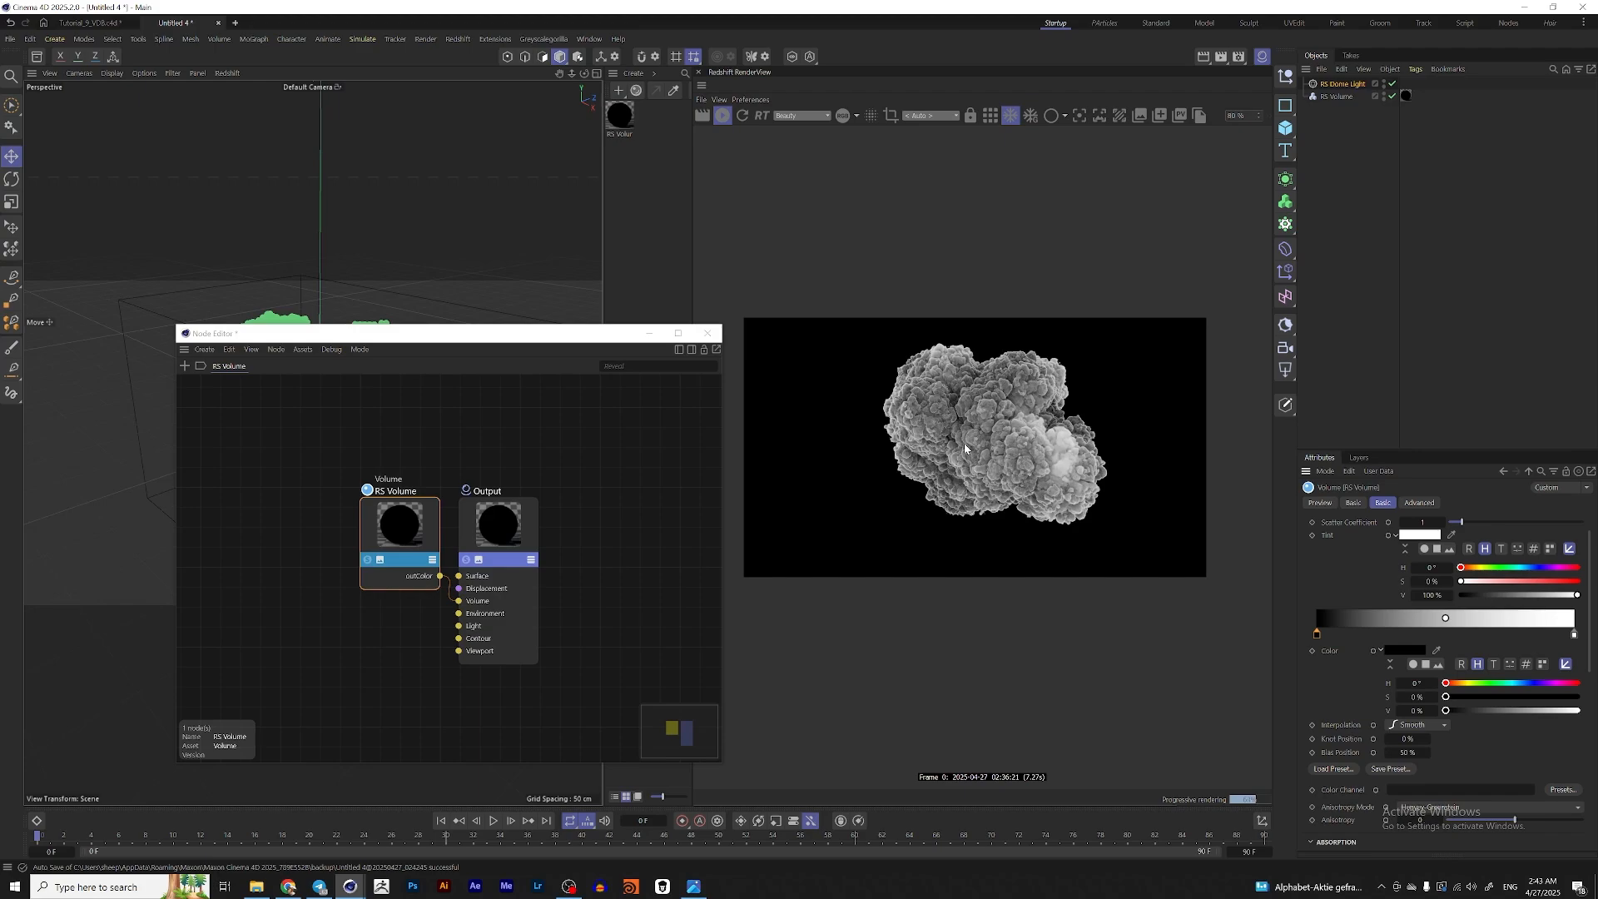
- Enlarge the render preview and reframe the cloud to examine its surface detail from another angle
{"action": "left_click_drag", "start_coordinate": [582, 336], "coordinate": [576, 520]}
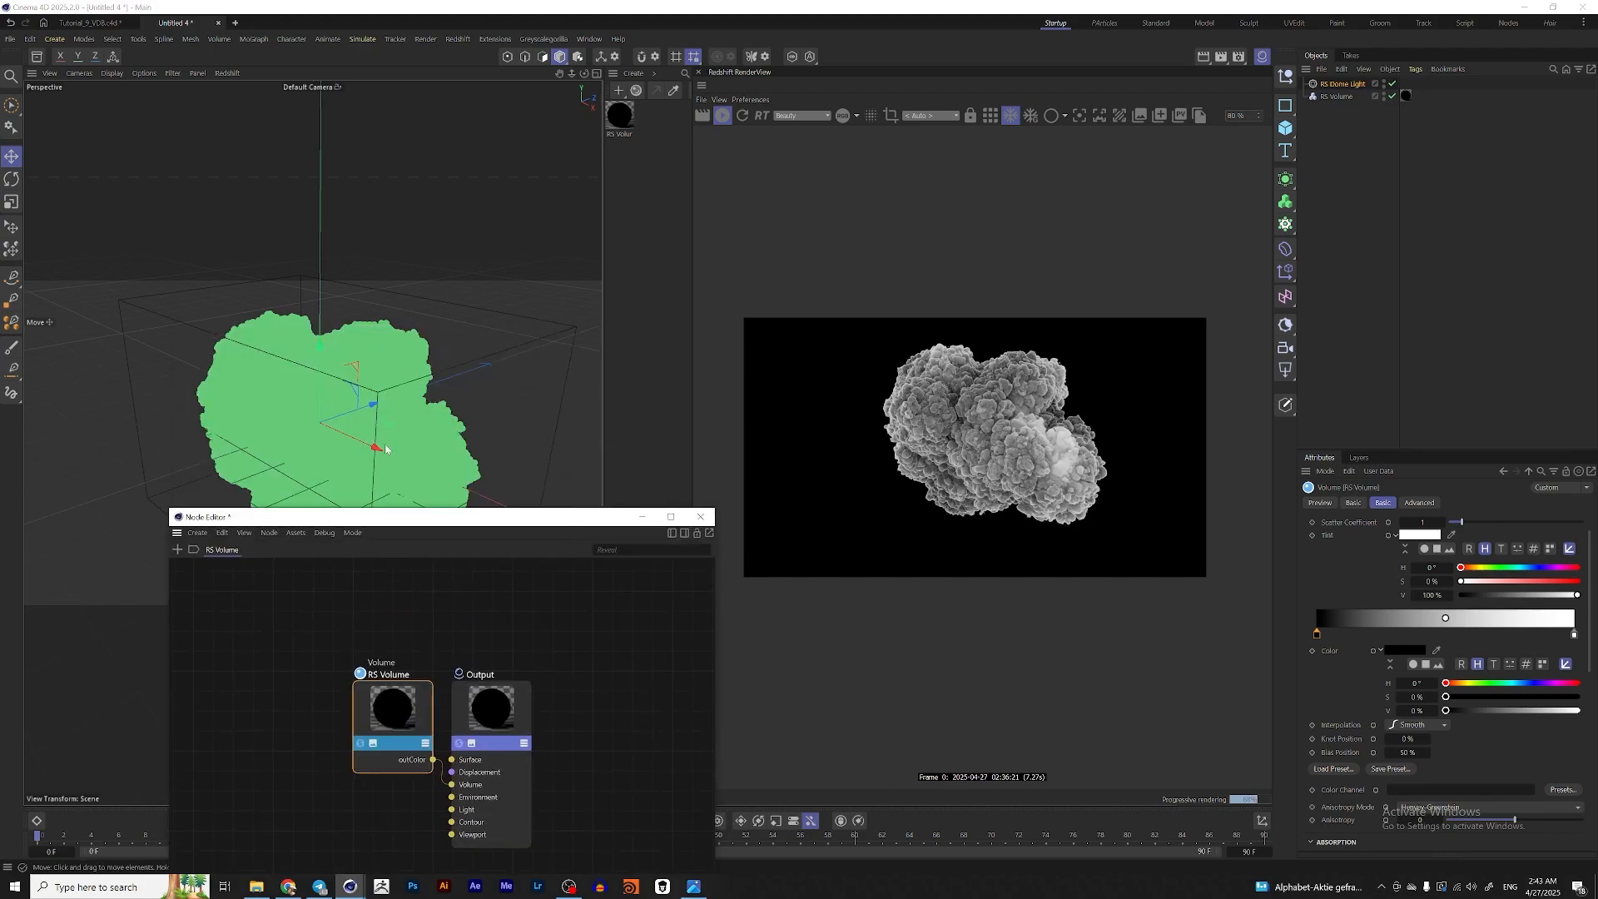
{"action": "scroll", "coordinate": [367, 406], "scroll_direction": "up", "scroll_amount": 1}
{"action": "scroll", "coordinate": [1035, 446], "scroll_direction": "up", "scroll_amount": 4}
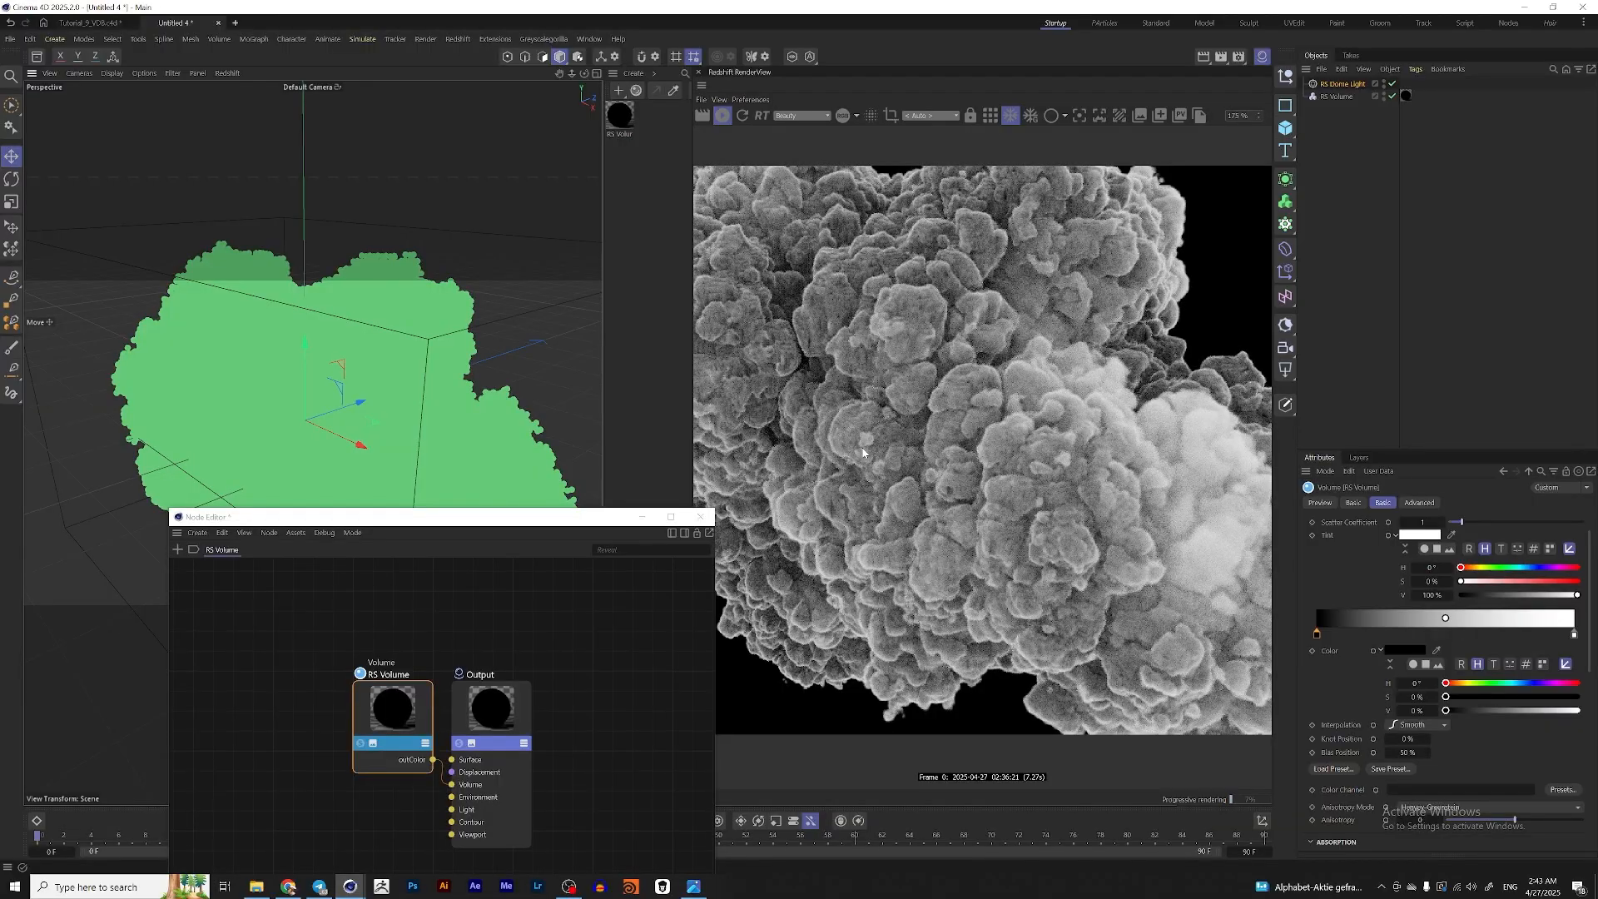
{"action": "left_click_drag", "start_coordinate": [285, 366], "coordinate": [386, 366], "text": "alt"}
{"action": "right_click_drag", "start_coordinate": [381, 363], "coordinate": [354, 369], "text": "alt"}
{"action": "left_click_drag", "start_coordinate": [339, 374], "coordinate": [283, 368], "text": "alt"}
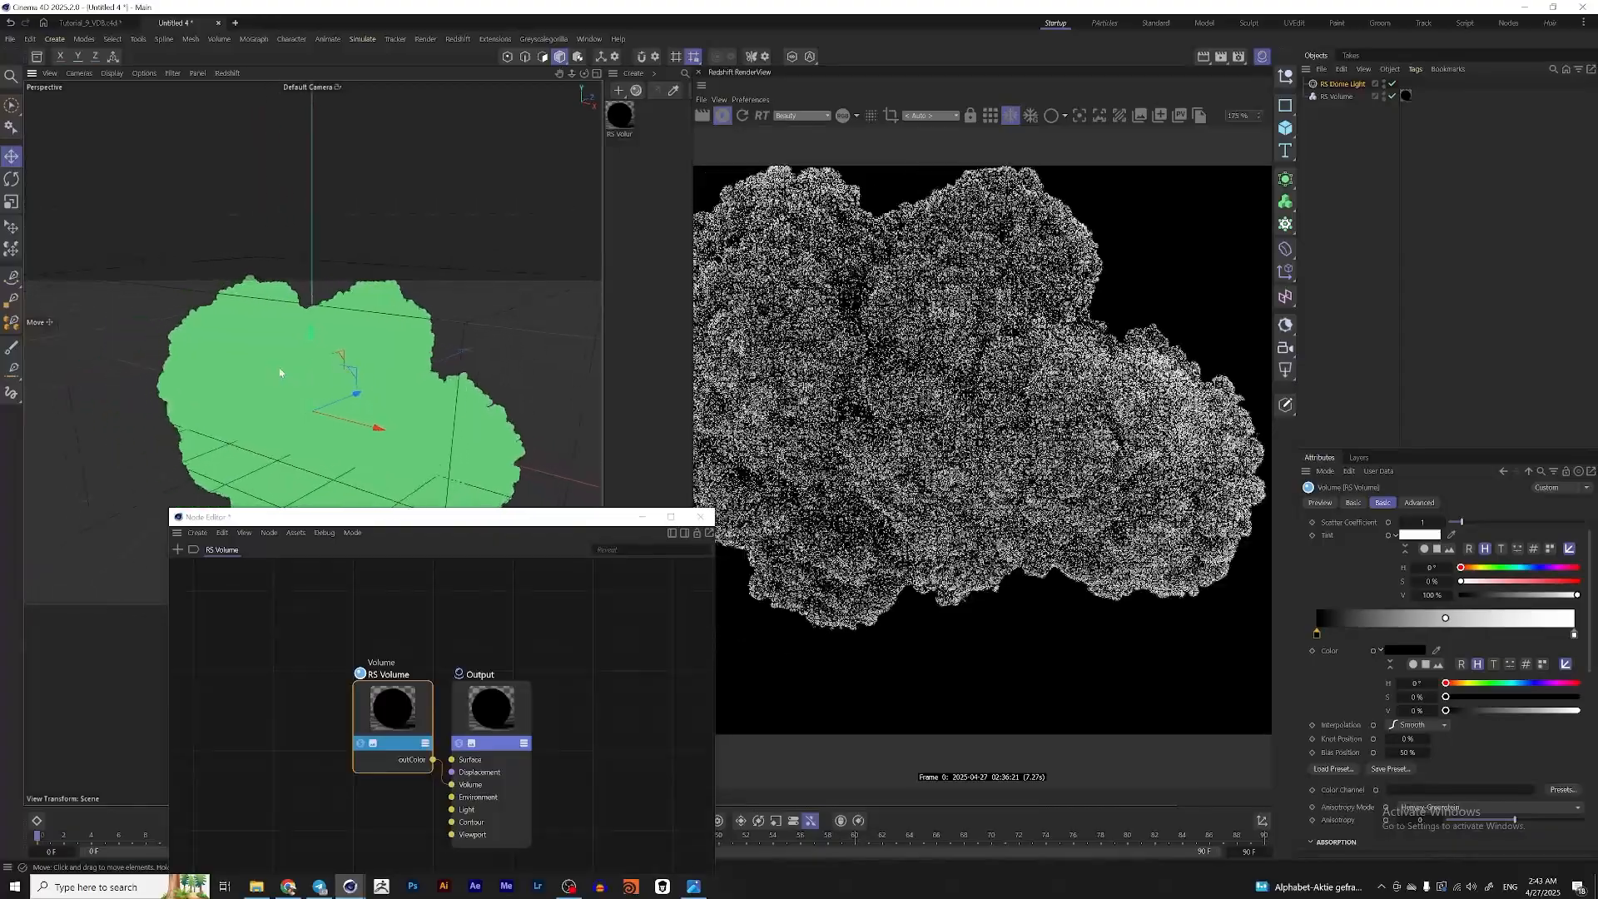
{"action": "mouse_move", "coordinate": [285, 367]}
{"action": "right_mouse_down", "text": "alt"}
{"action": "mouse_move", "coordinate": [327, 367]}
{"action": "mouse_move", "coordinate": [302, 374]}
{"action": "right_mouse_up", "text": "alt"}
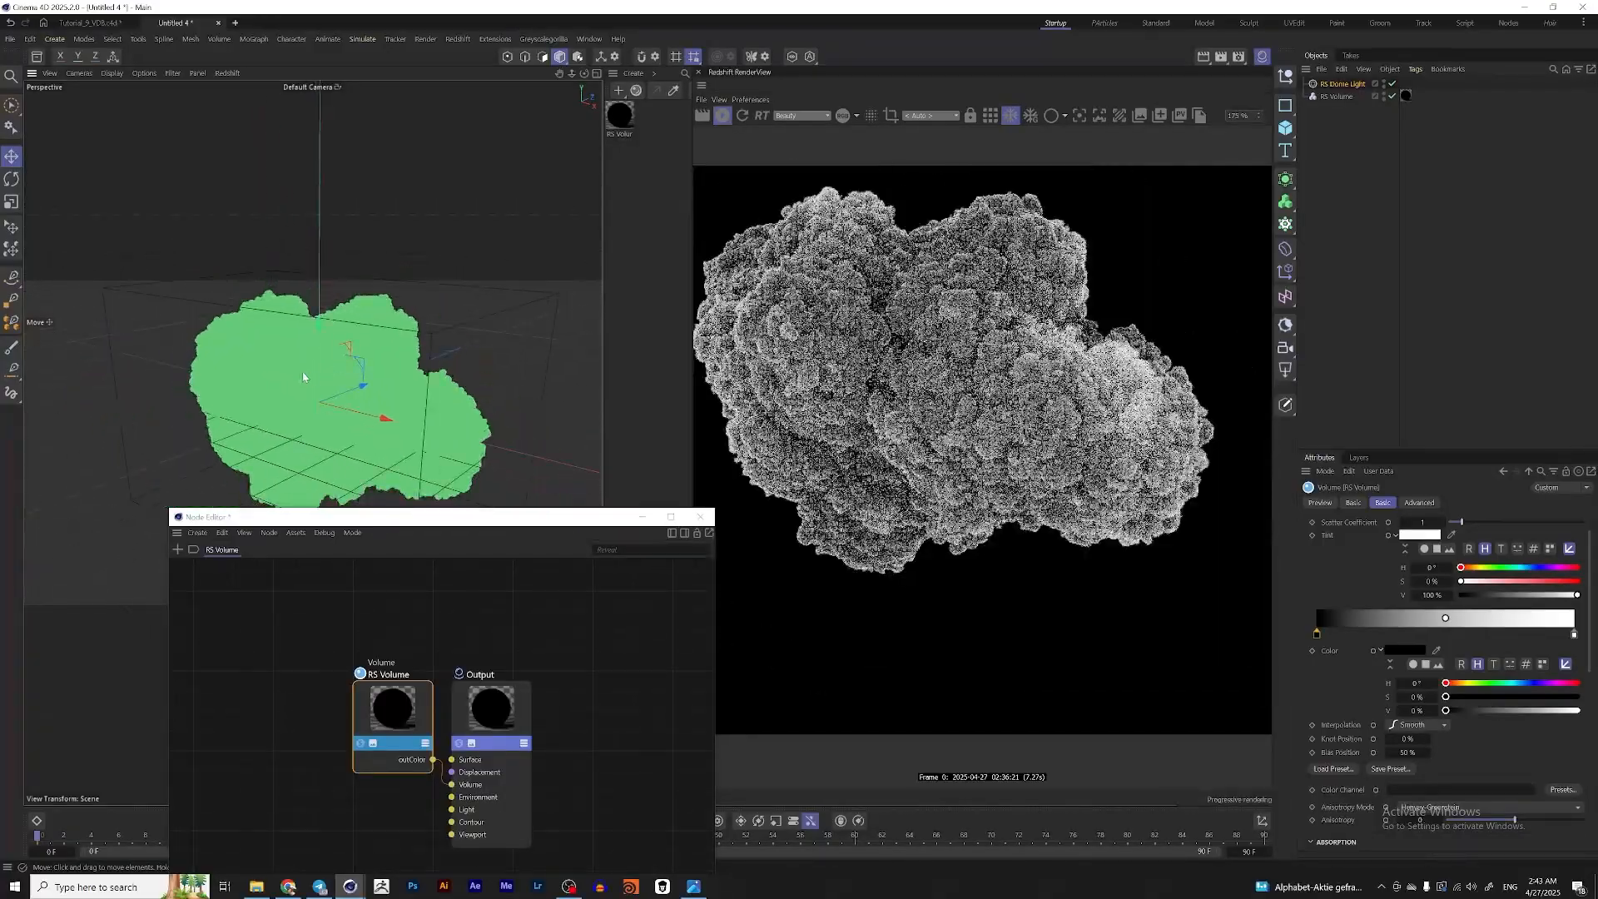
{"action": "left_click_drag", "start_coordinate": [302, 374], "coordinate": [335, 383], "text": "alt"}
{"action": "left_click_drag", "start_coordinate": [487, 525], "coordinate": [459, 329]}
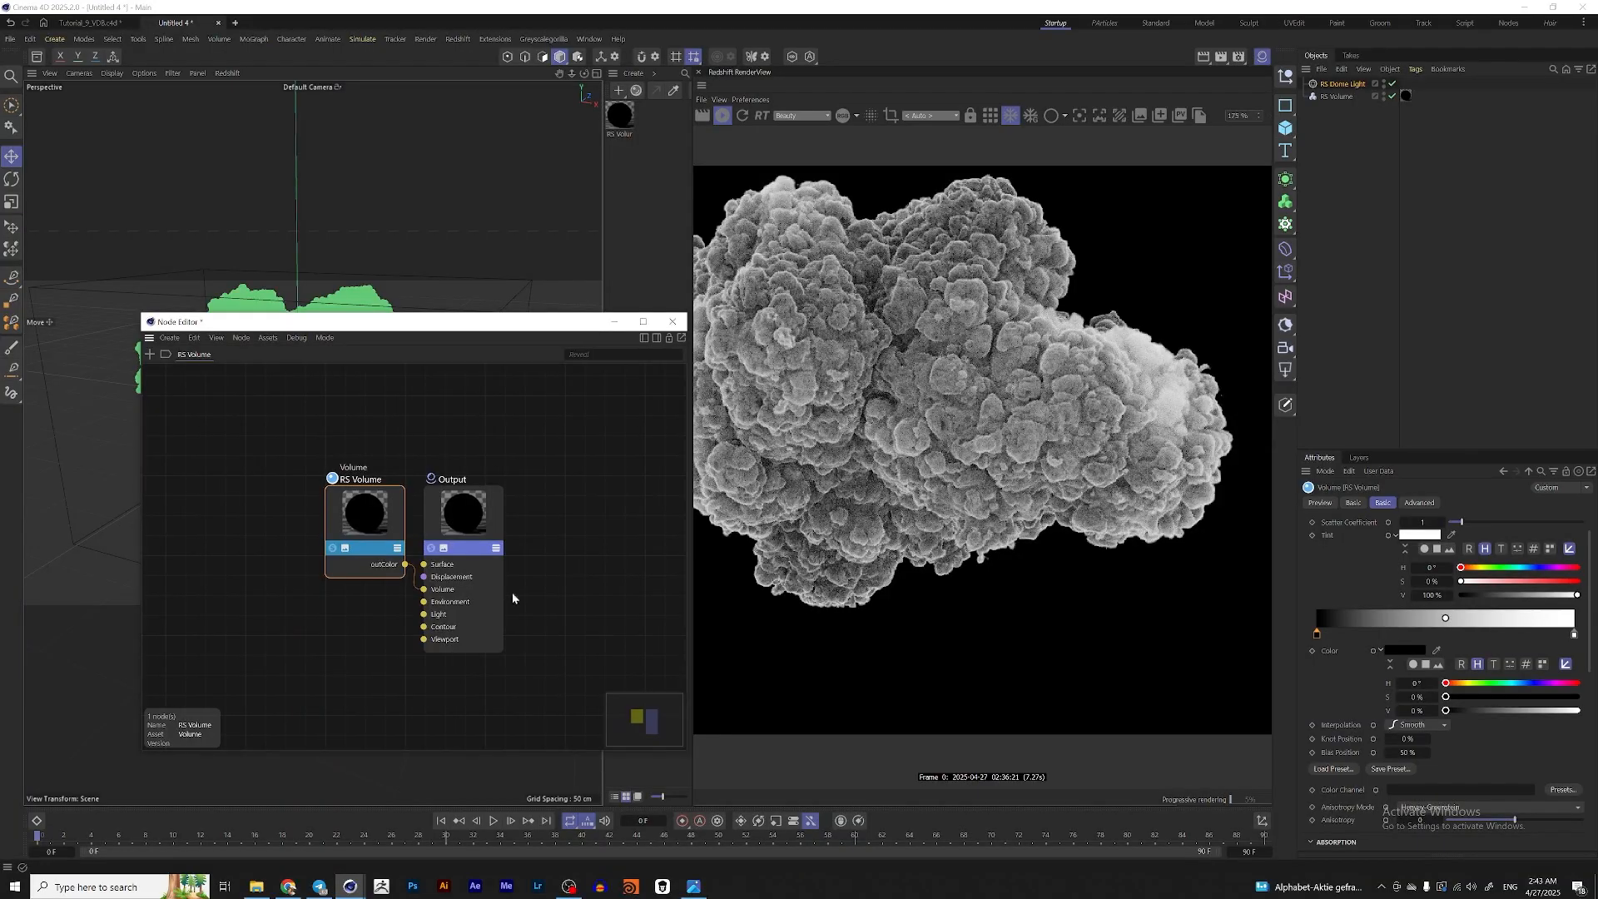
- Test the volume material's density remap Old Max at 2.8 and 10, and restore it to 1
{"action": "left_click", "coordinate": [1419, 501]}
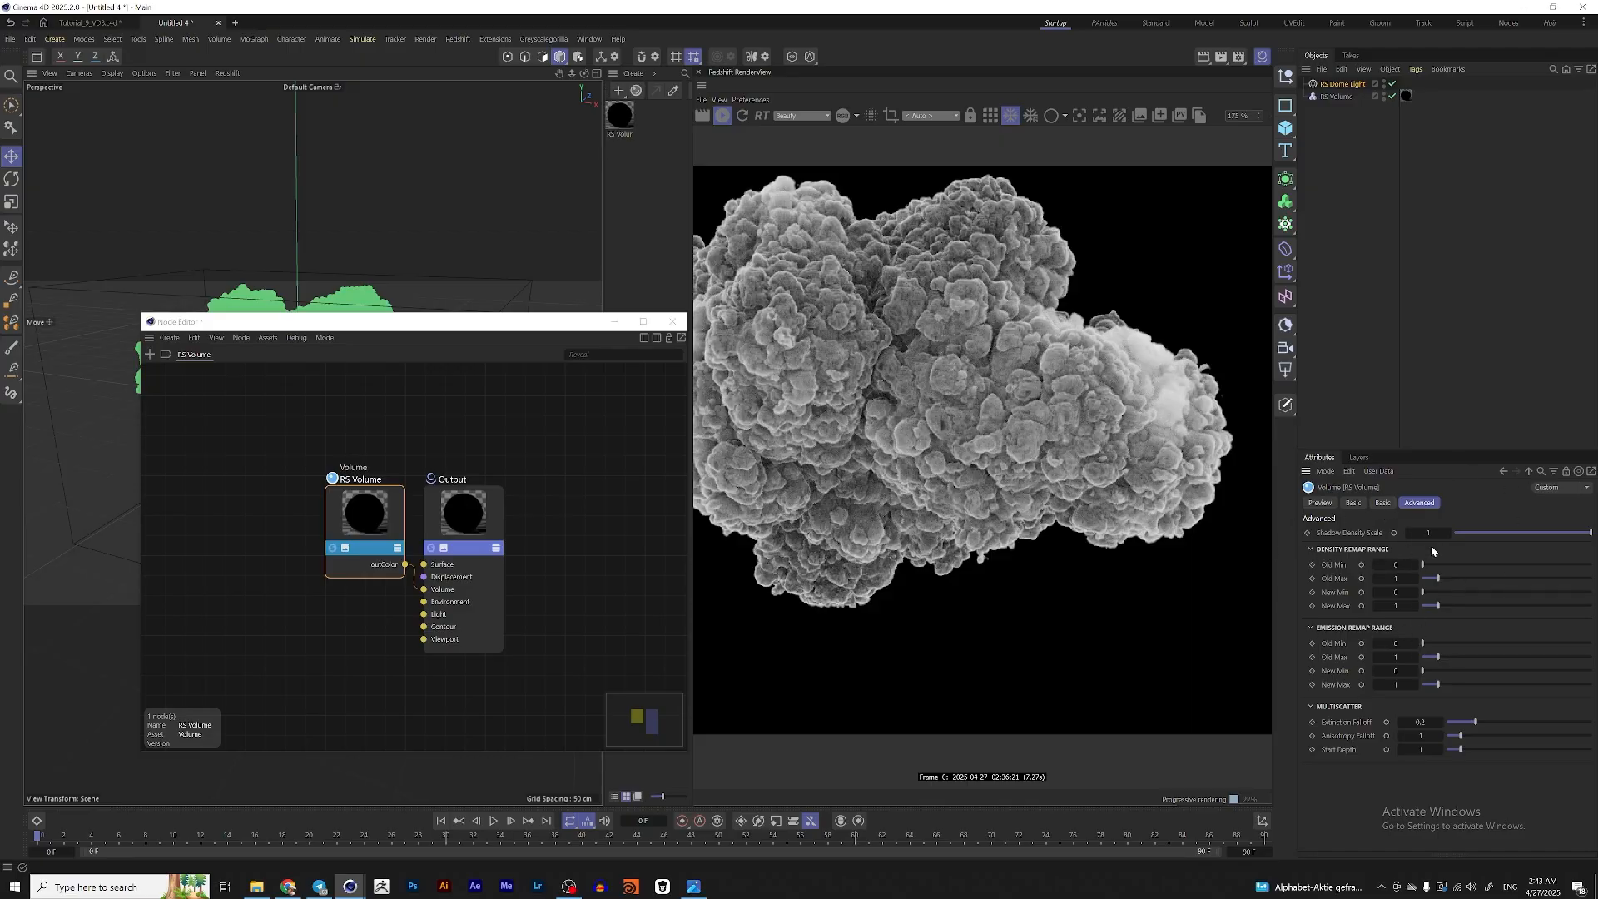
{"action": "double_click", "coordinate": [1403, 578]}
{"action": "type", "text": "2.8"}
{"action": "key", "text": "Return"}
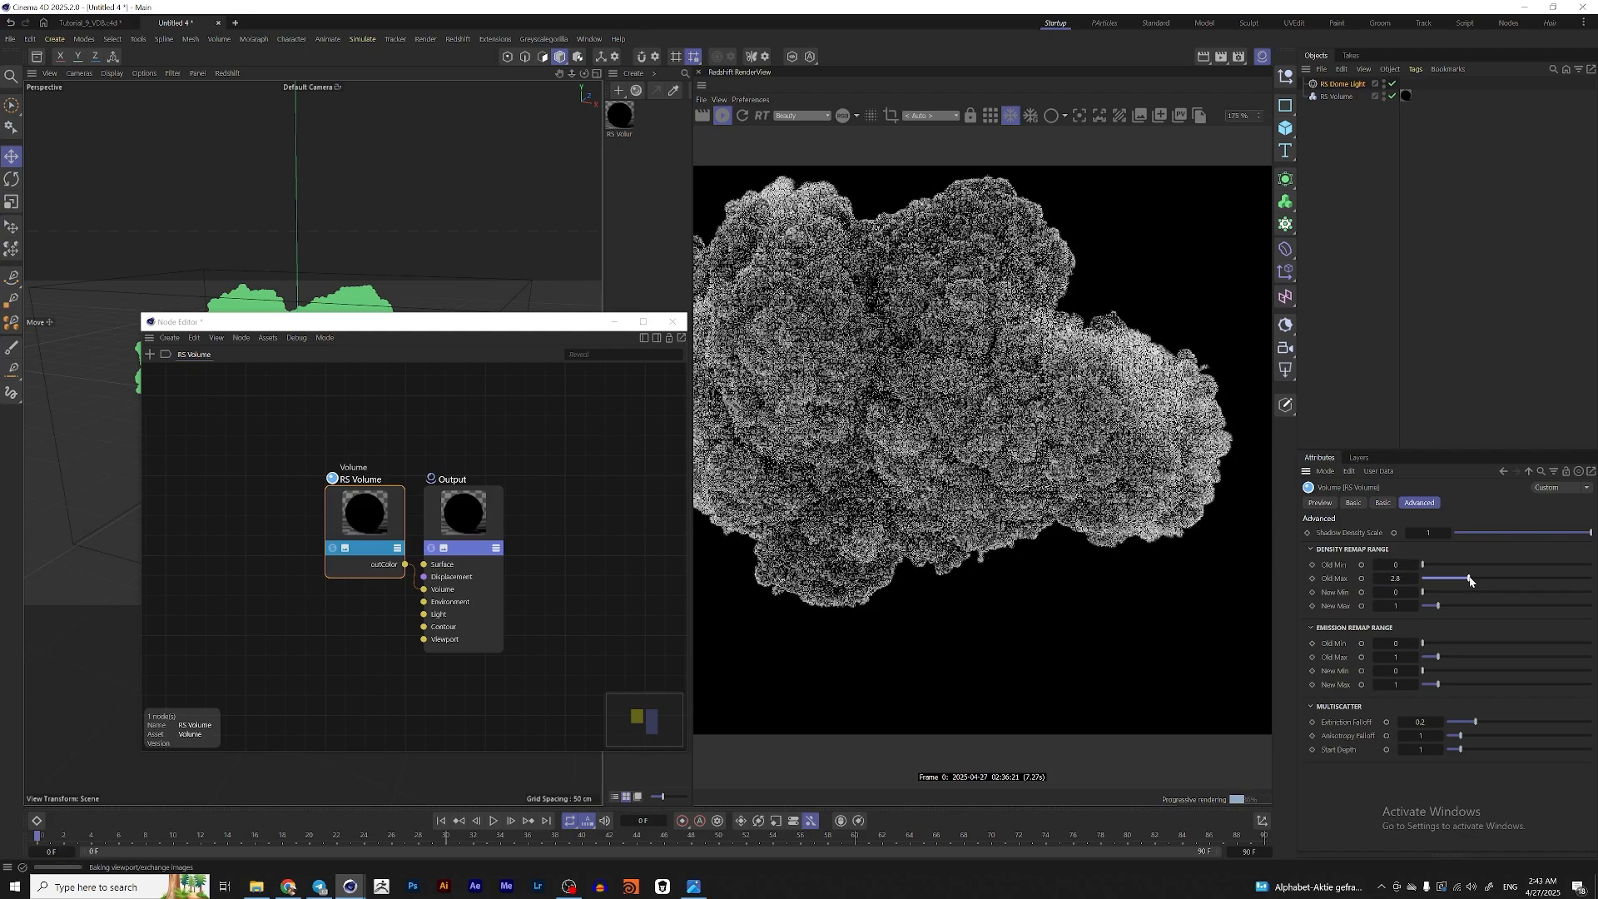
{"action": "left_click_drag", "start_coordinate": [1484, 576], "coordinate": [1591, 578]}
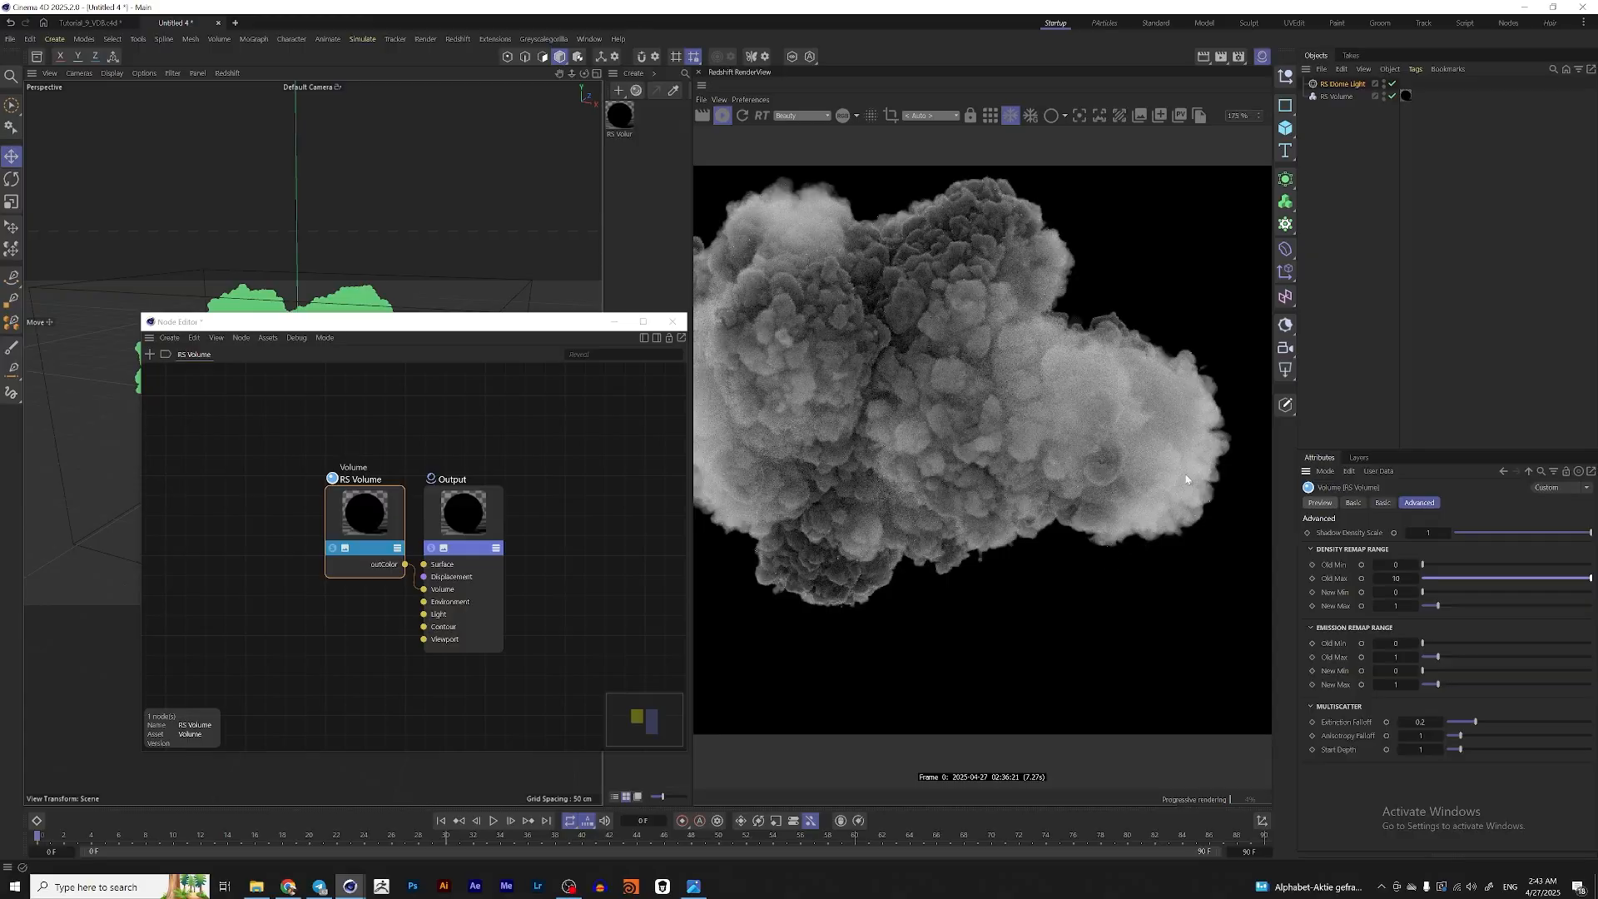
{"action": "double_click", "coordinate": [1405, 578]}
{"action": "type", "text": "1"}
{"action": "left_click", "coordinate": [1475, 497]}
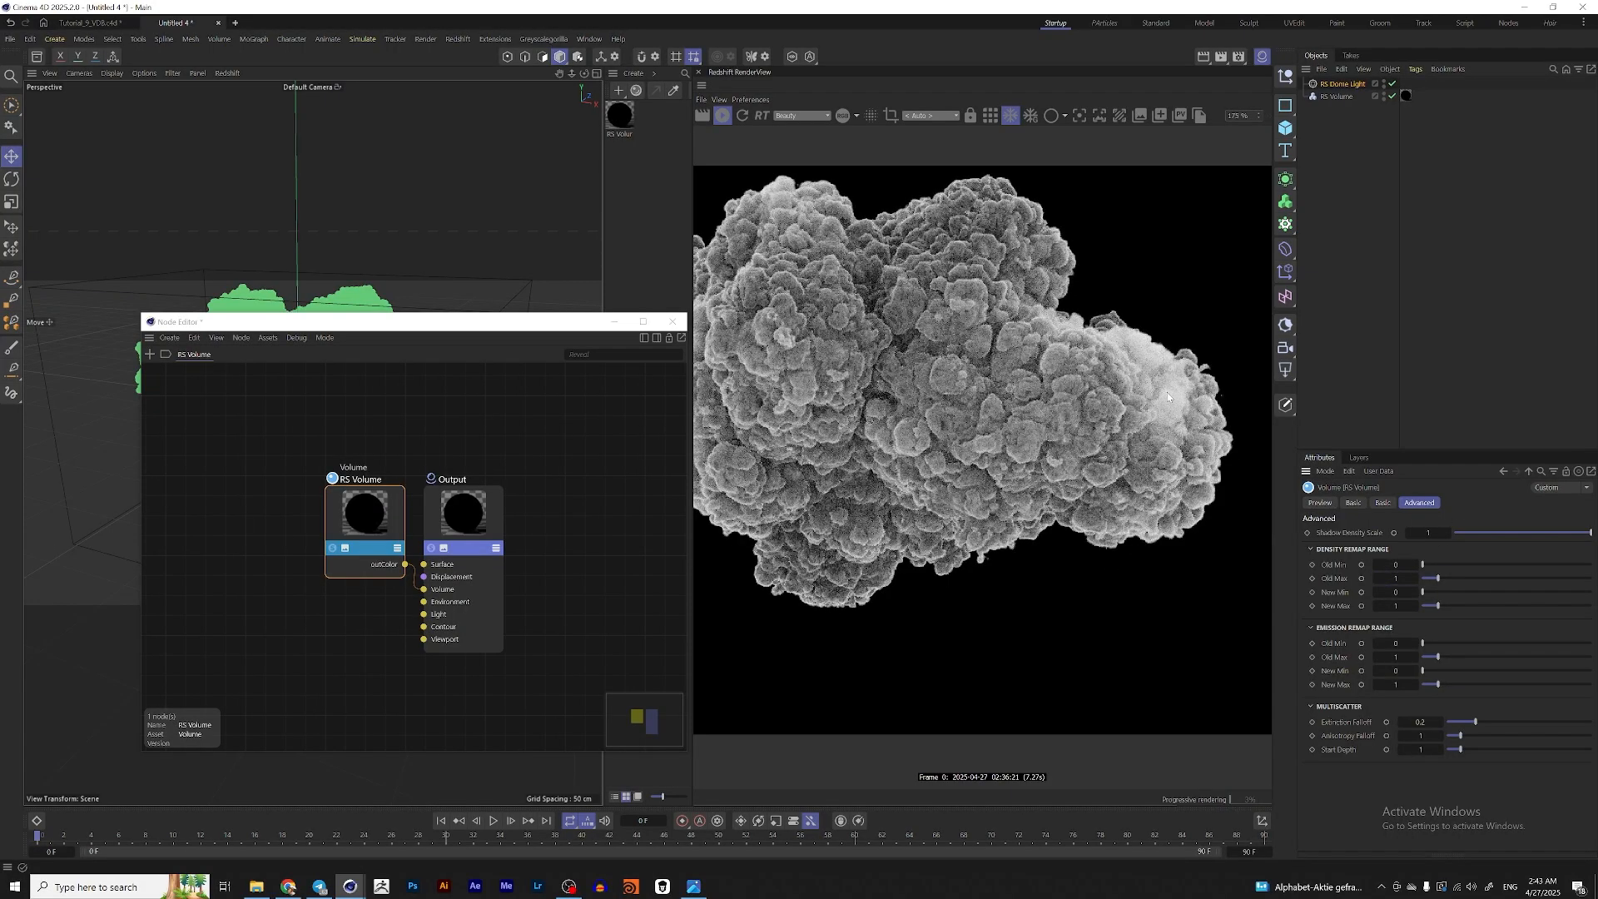
- Set the density remap range's Old Max to 10
{"action": "double_click", "coordinate": [1405, 576]}
{"action": "type", "text": "10"}
{"action": "left_click", "coordinate": [1474, 501]}
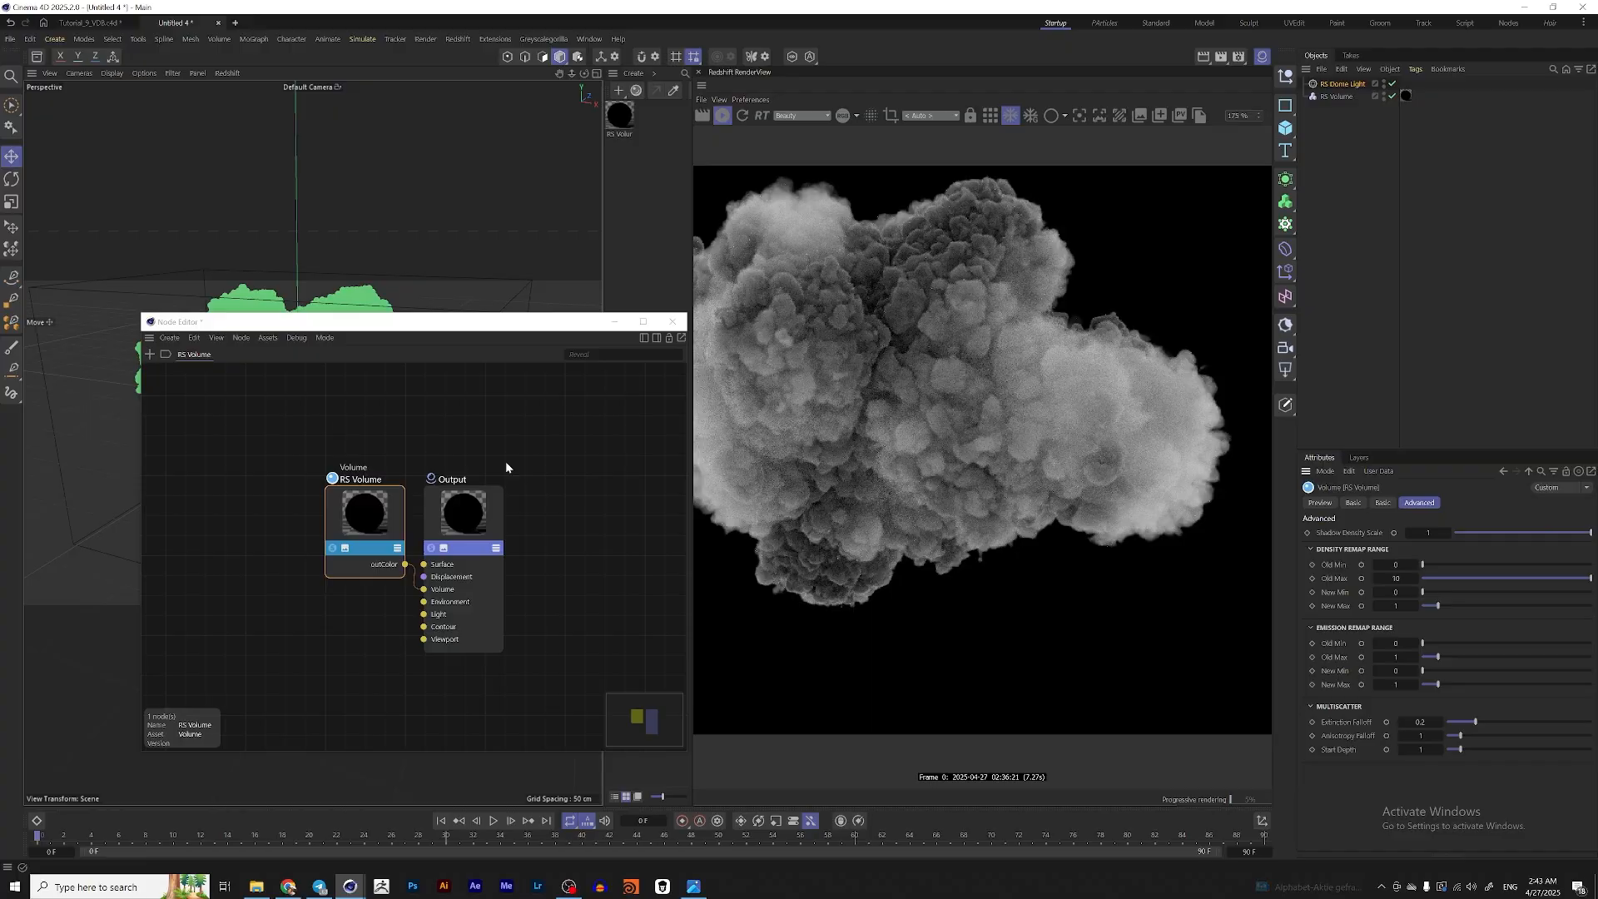
- Examine the cloud from a new angle, check the RS Volume object's properties and coordinates, and return to its material node
{"action": "middle_click_drag", "start_coordinate": [115, 371], "coordinate": [81, 404], "text": "alt"}
{"action": "left_click_drag", "start_coordinate": [81, 405], "coordinate": [134, 400], "text": "alt"}
{"action": "left_click", "coordinate": [1337, 97]}
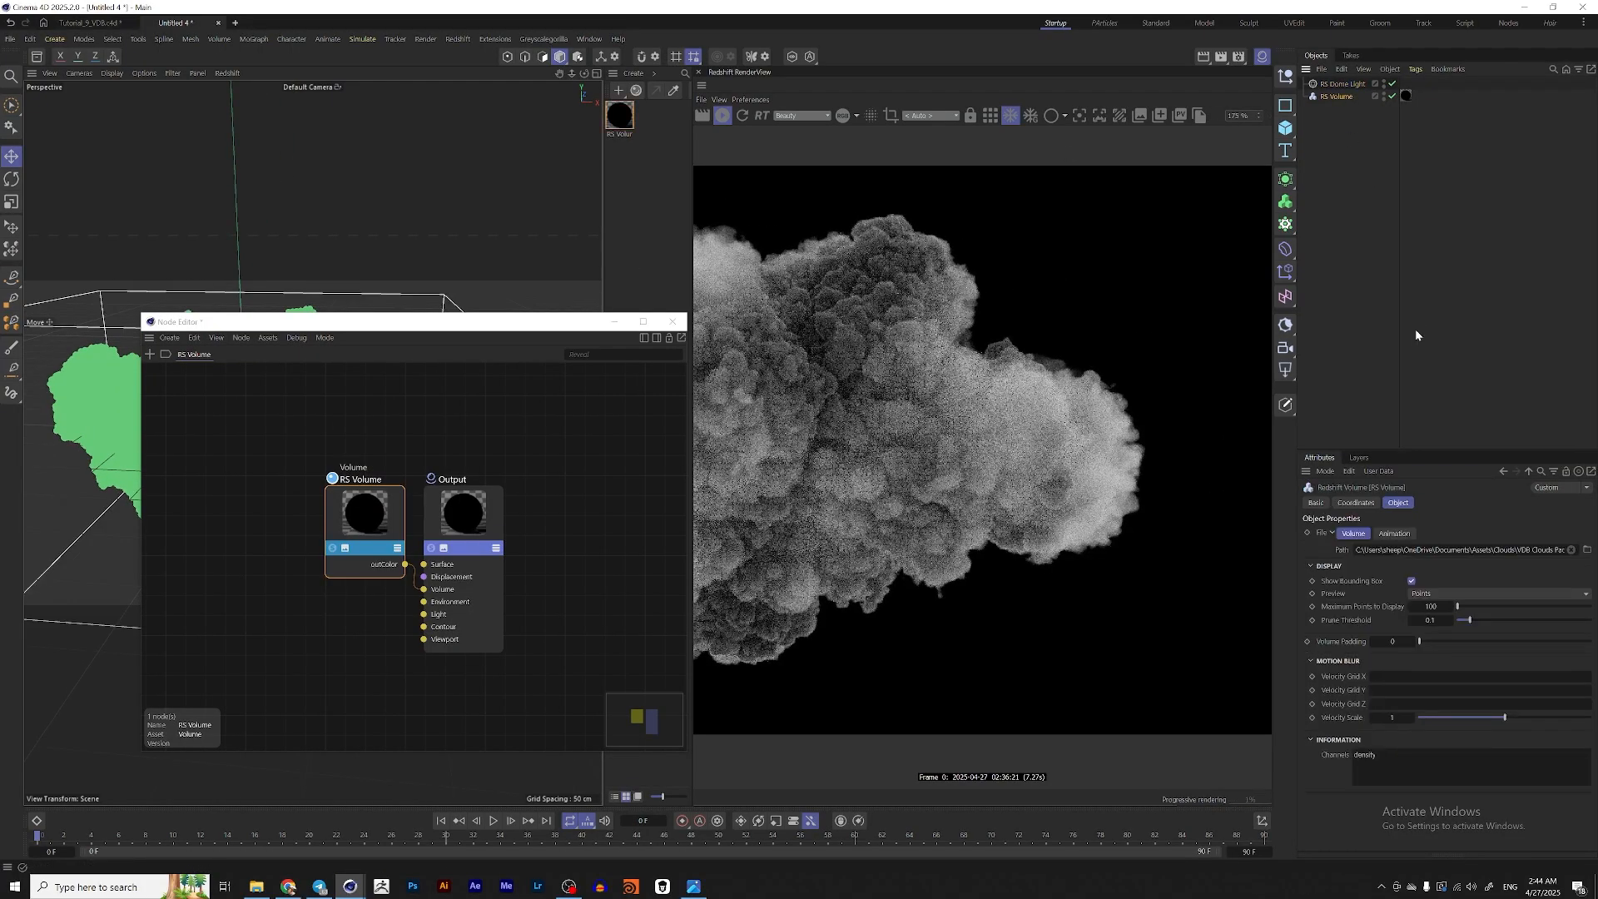
{"action": "left_click", "coordinate": [1354, 504]}
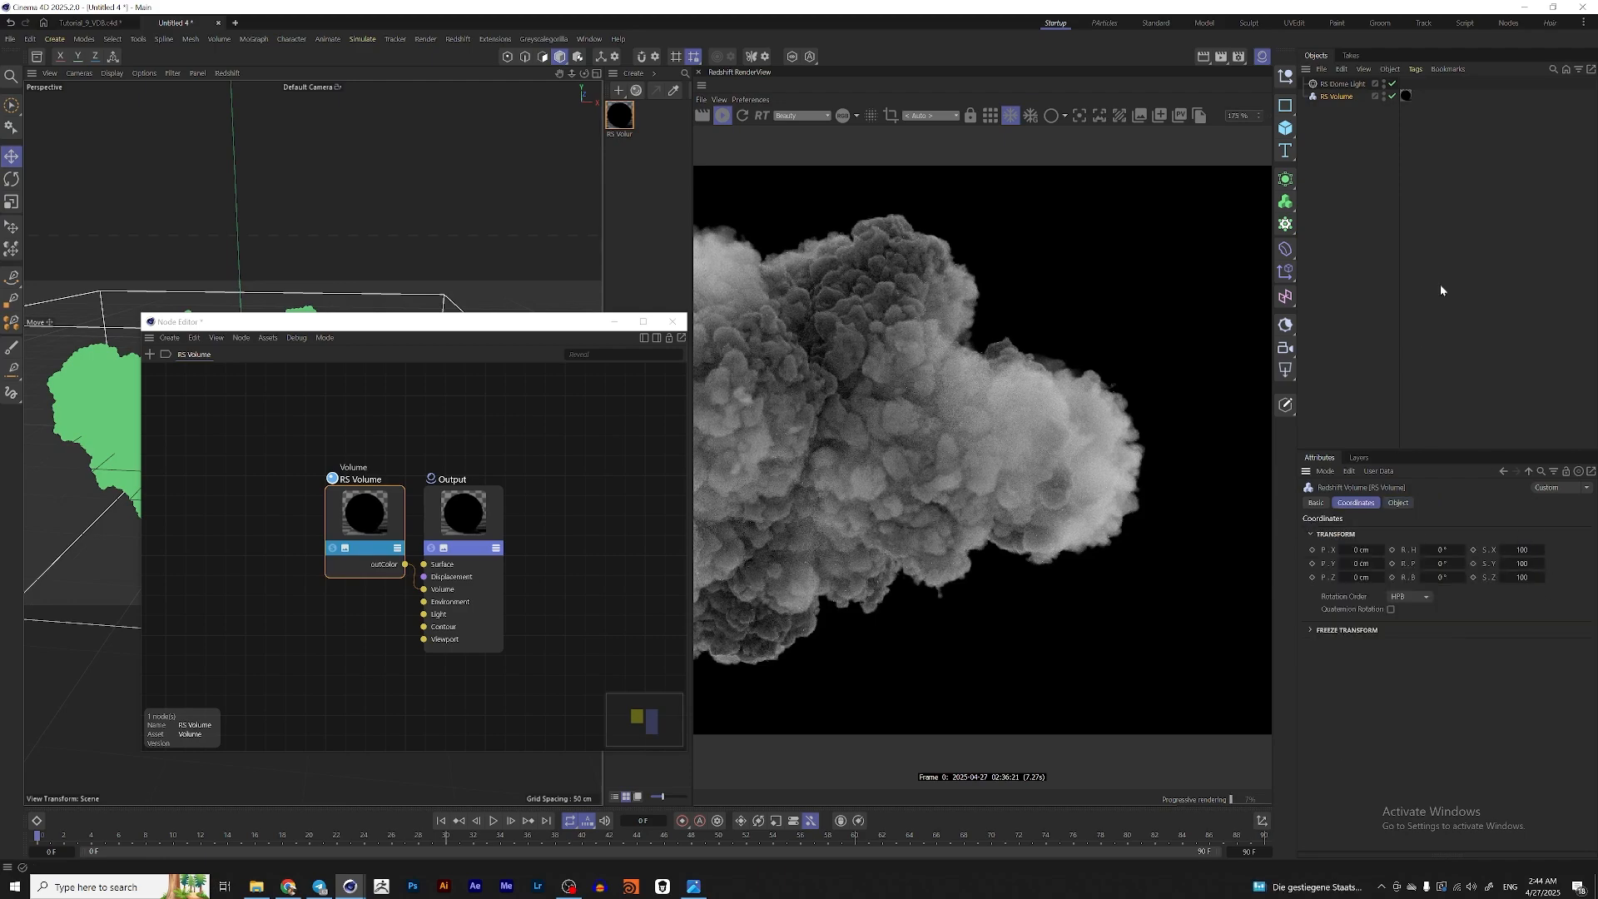
{"action": "left_click", "coordinate": [371, 524]}
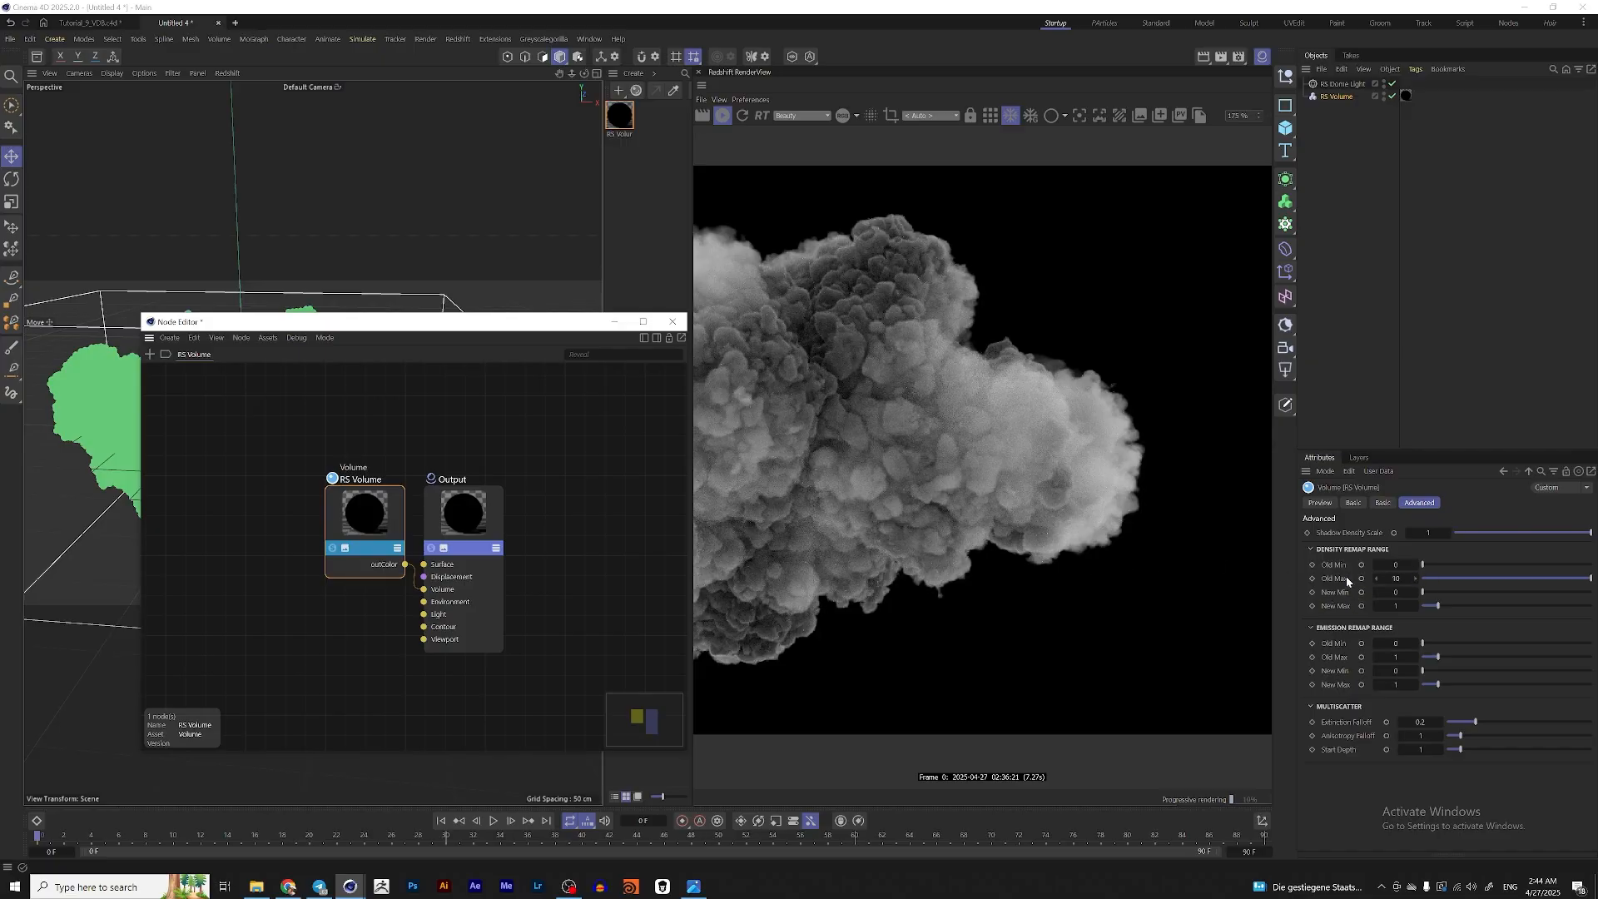
- Try a much thinner cloud with the density remap Old Max at 100
{"action": "left_click", "coordinate": [1405, 579]}
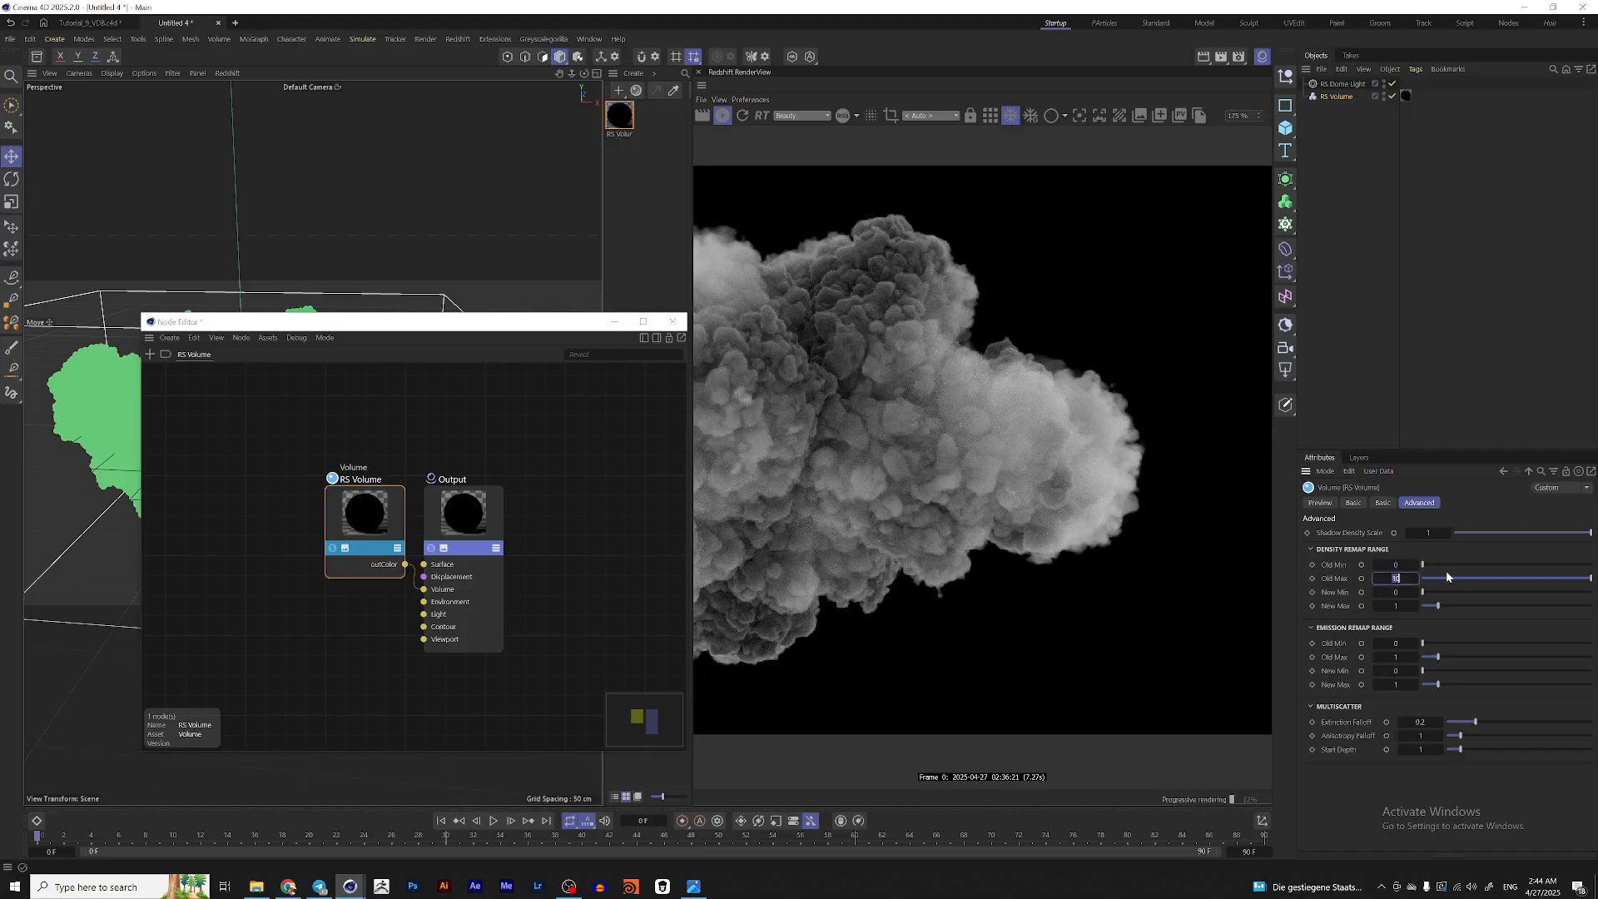
{"action": "type", "text": "100"}
{"action": "key", "text": "Return"}
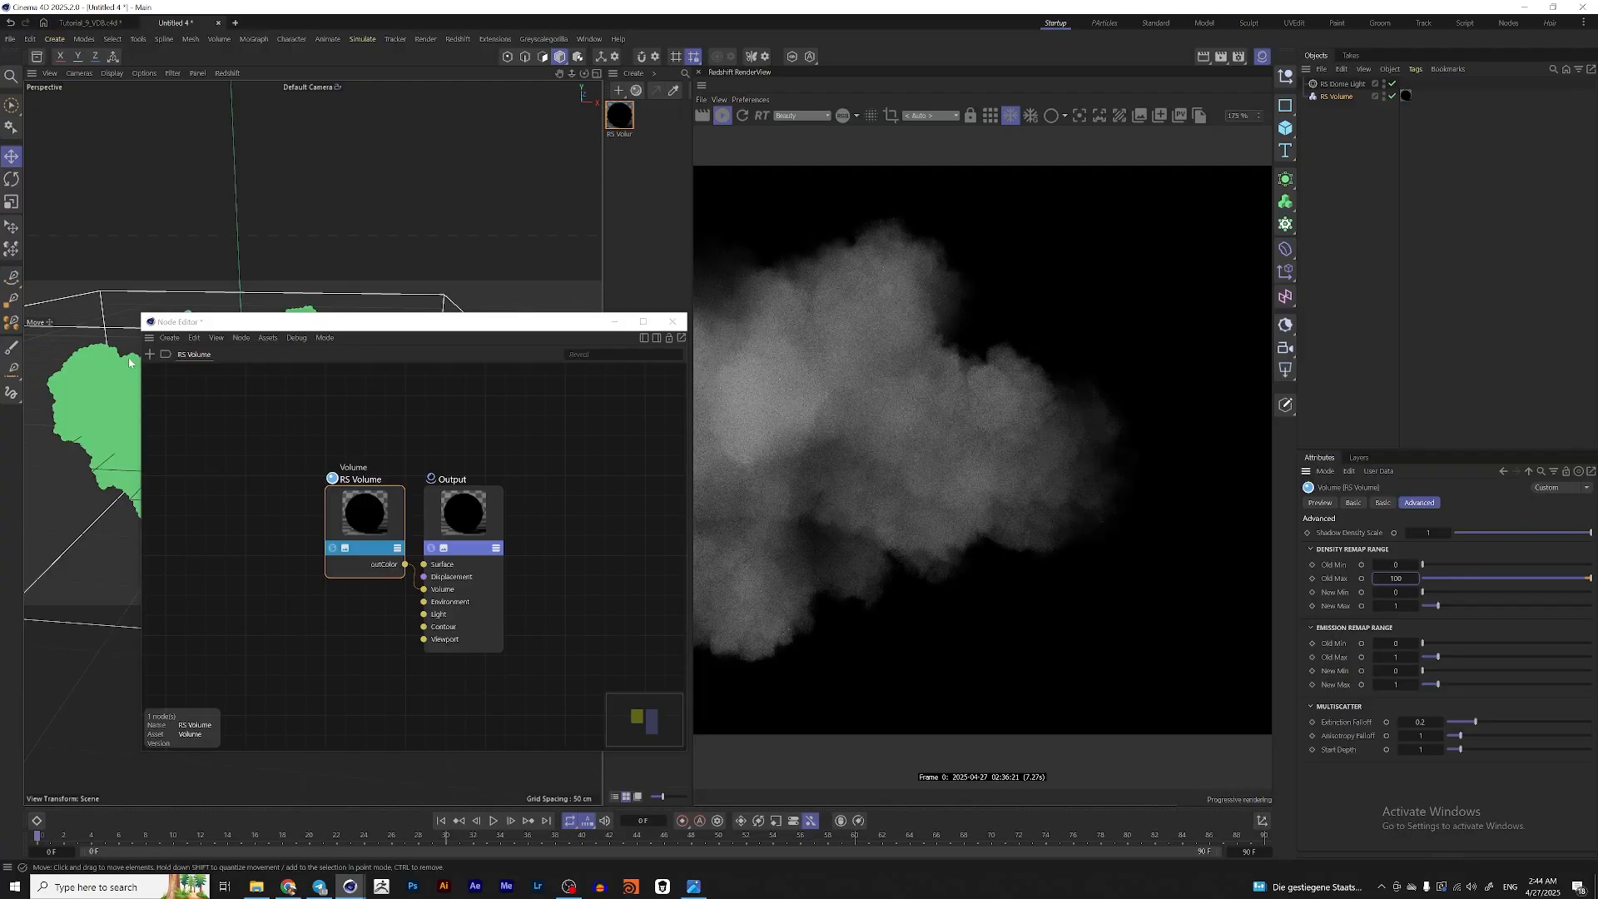
- Frame the whole cloud from the front and set the density remap Old Max to 50
{"action": "left_click_drag", "start_coordinate": [82, 388], "coordinate": [107, 379], "text": "alt"}
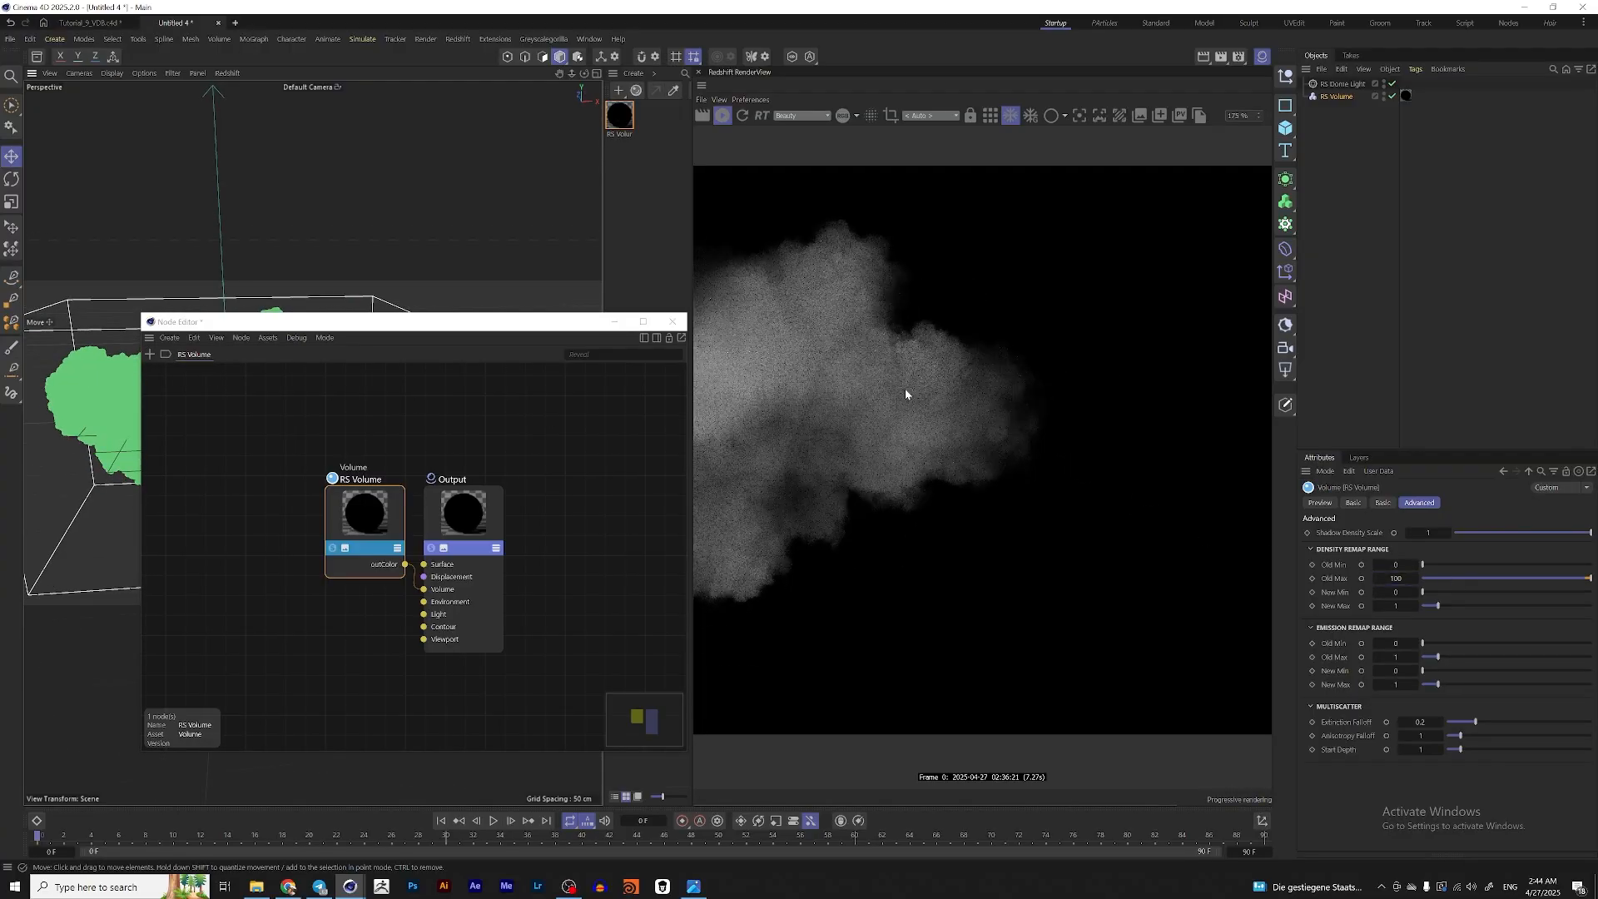
{"action": "middle_click_drag", "start_coordinate": [906, 394], "coordinate": [1134, 421]}
{"action": "scroll", "coordinate": [1105, 424], "scroll_direction": "down", "scroll_amount": 2}
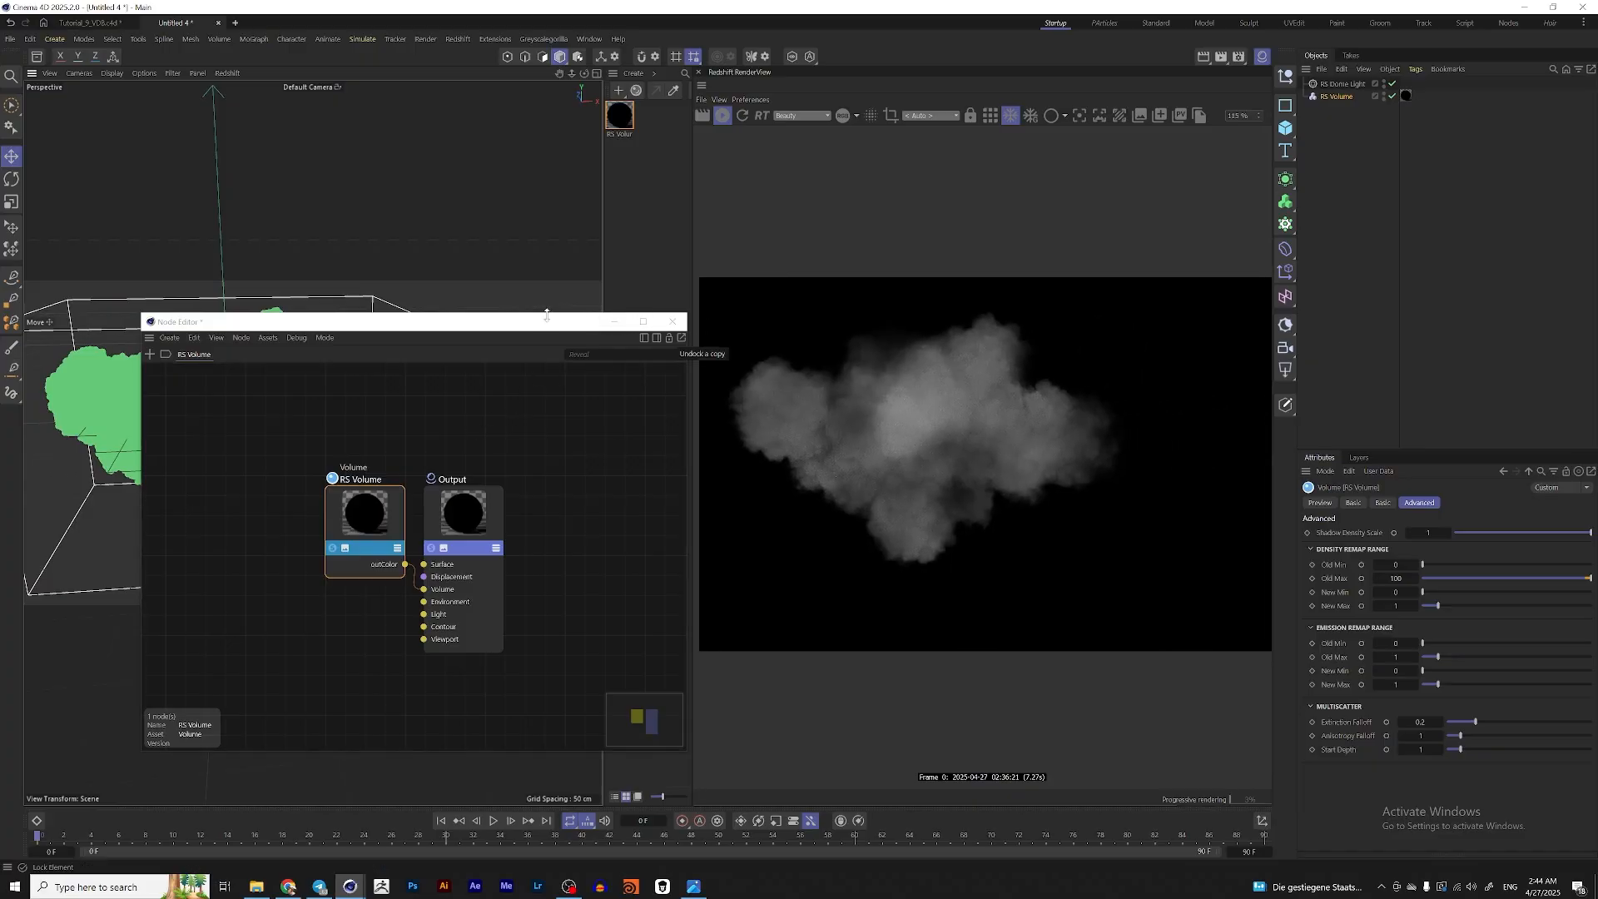
{"action": "left_click_drag", "start_coordinate": [539, 325], "coordinate": [573, 656]}
{"action": "left_click_drag", "start_coordinate": [322, 444], "coordinate": [363, 419], "text": "alt"}
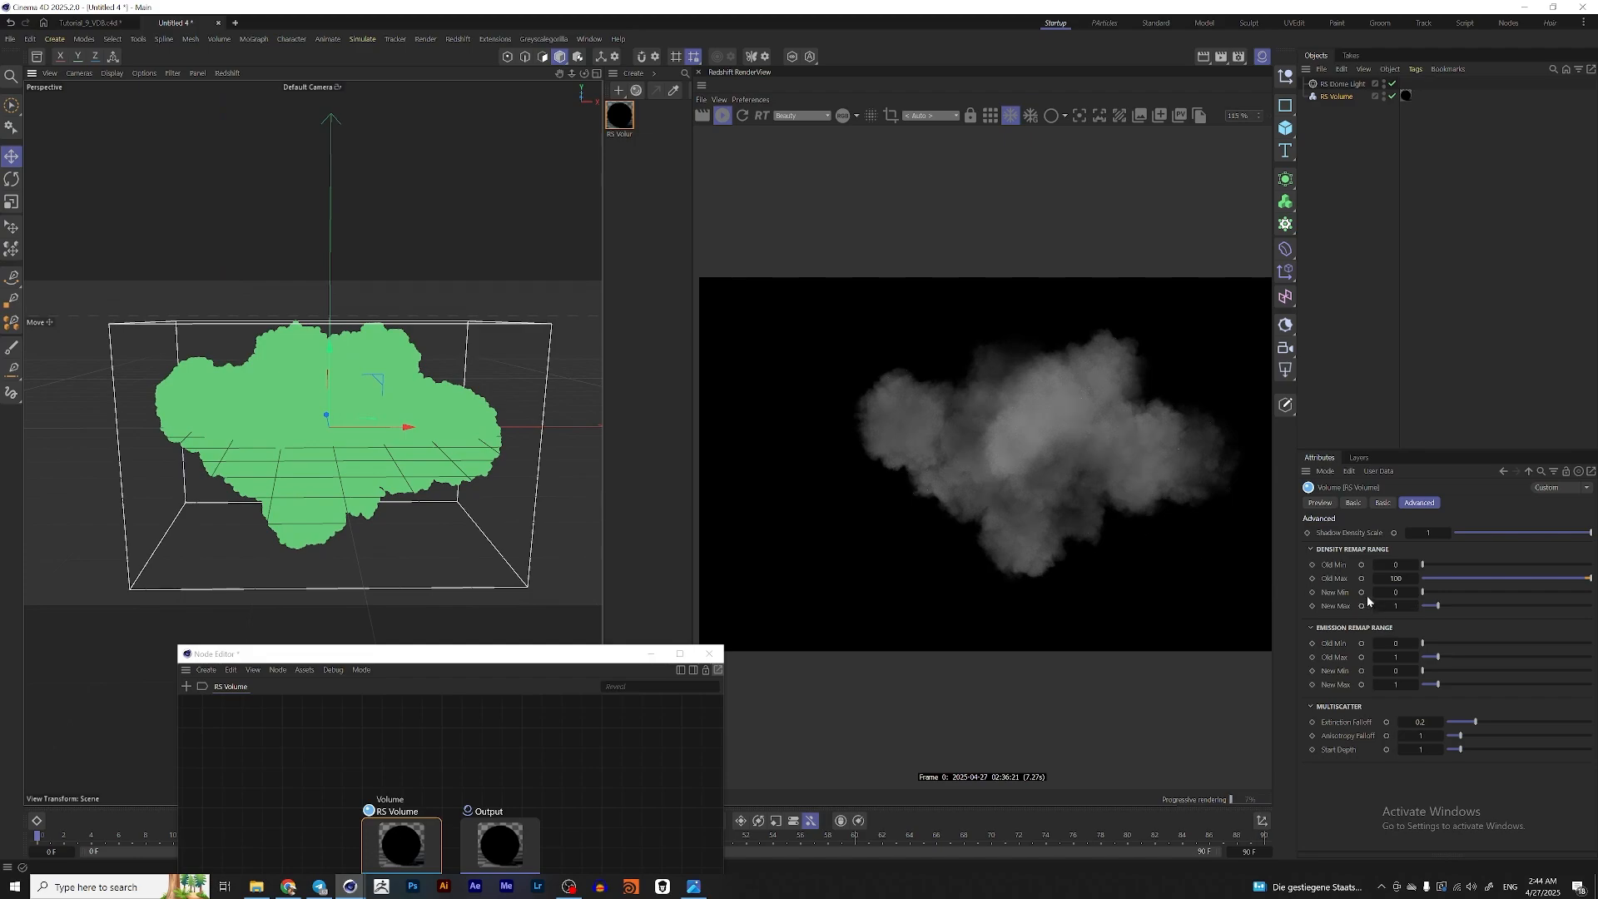
{"action": "double_click", "coordinate": [1396, 578]}
{"action": "type", "text": "500"}
{"action": "key", "text": "Return"}
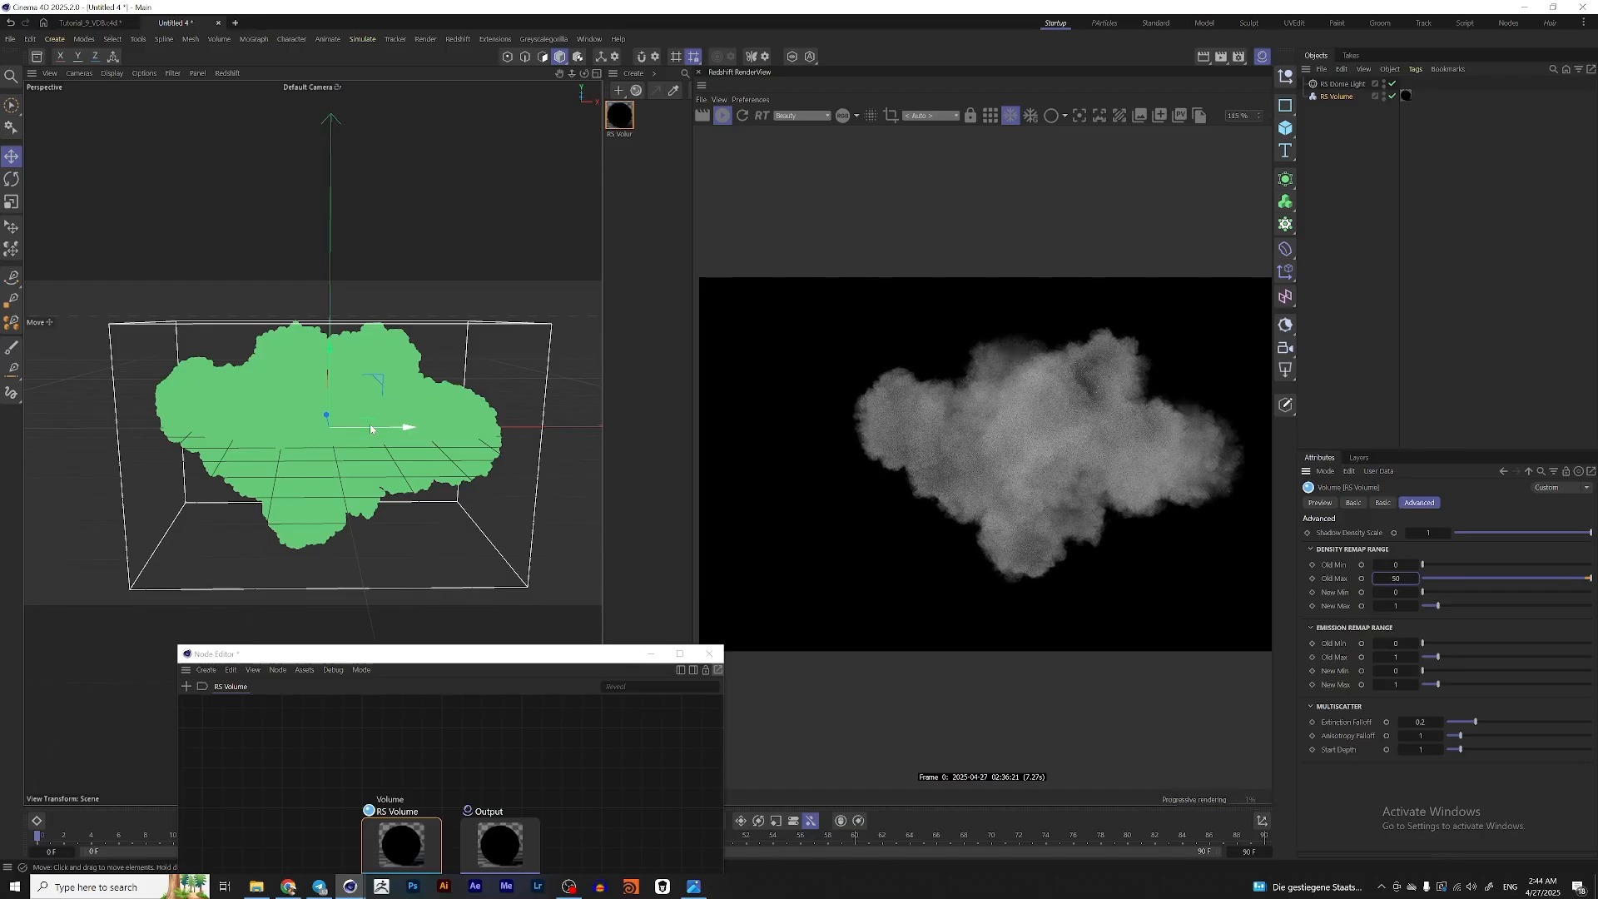
- Try a dark red at 100% saturation on the dark knot of the volume's absorption ramp
{"action": "scroll", "coordinate": [387, 408], "scroll_direction": "up", "scroll_amount": 5}
{"action": "scroll", "coordinate": [384, 411], "scroll_direction": "up", "scroll_amount": 2}
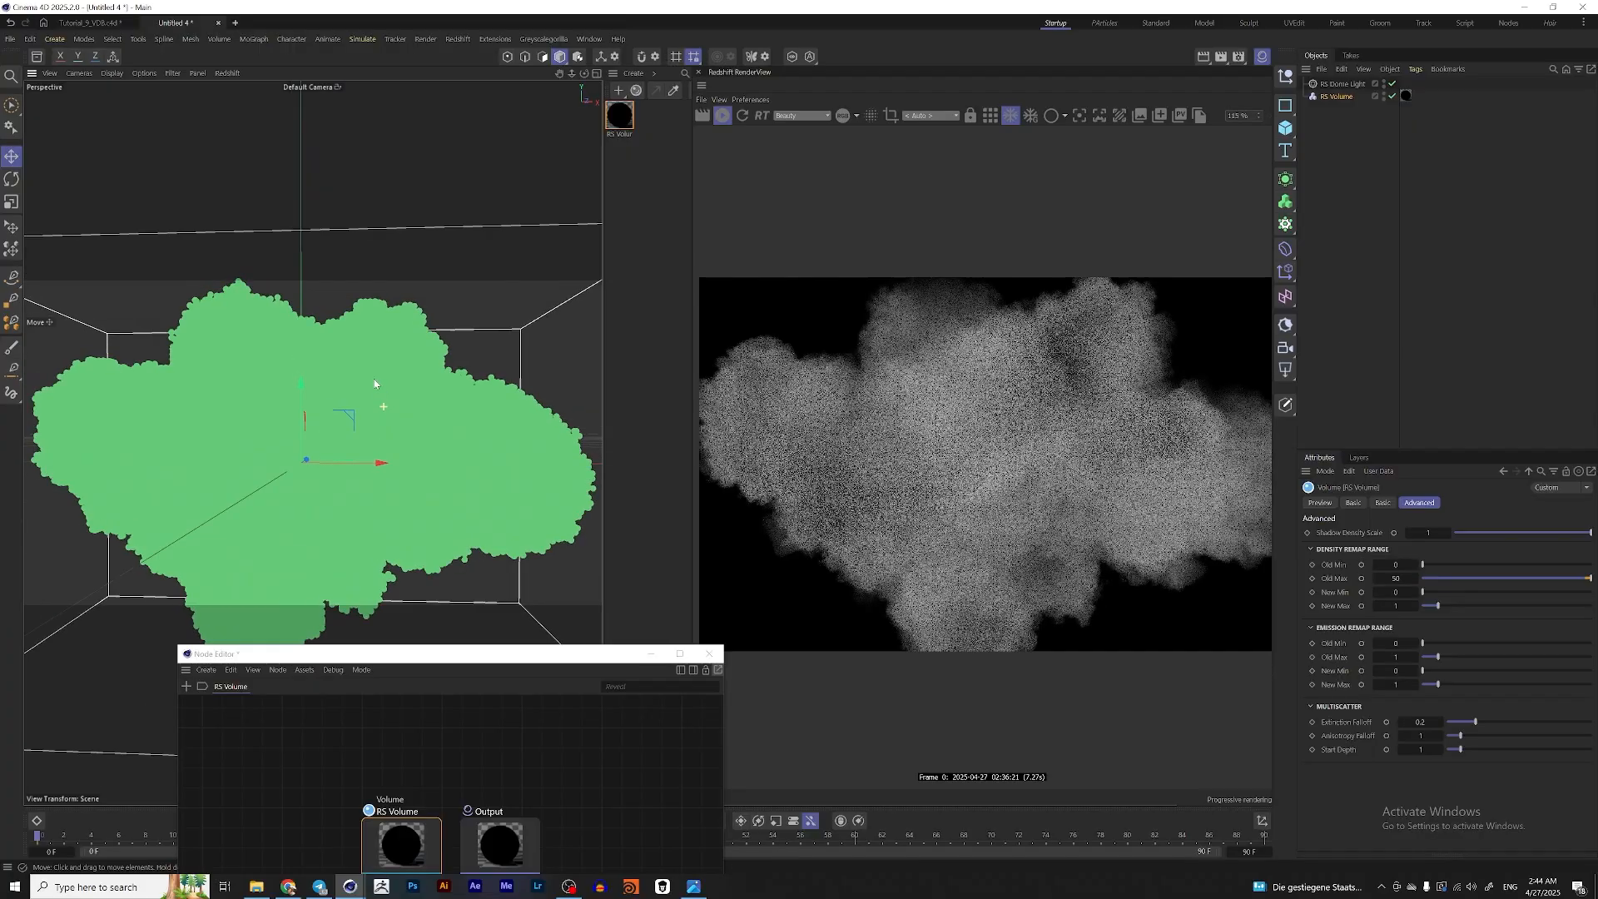
{"action": "scroll", "coordinate": [355, 434], "scroll_direction": "up", "scroll_amount": 1}
{"action": "left_click_drag", "start_coordinate": [354, 434], "coordinate": [391, 433], "text": "alt"}
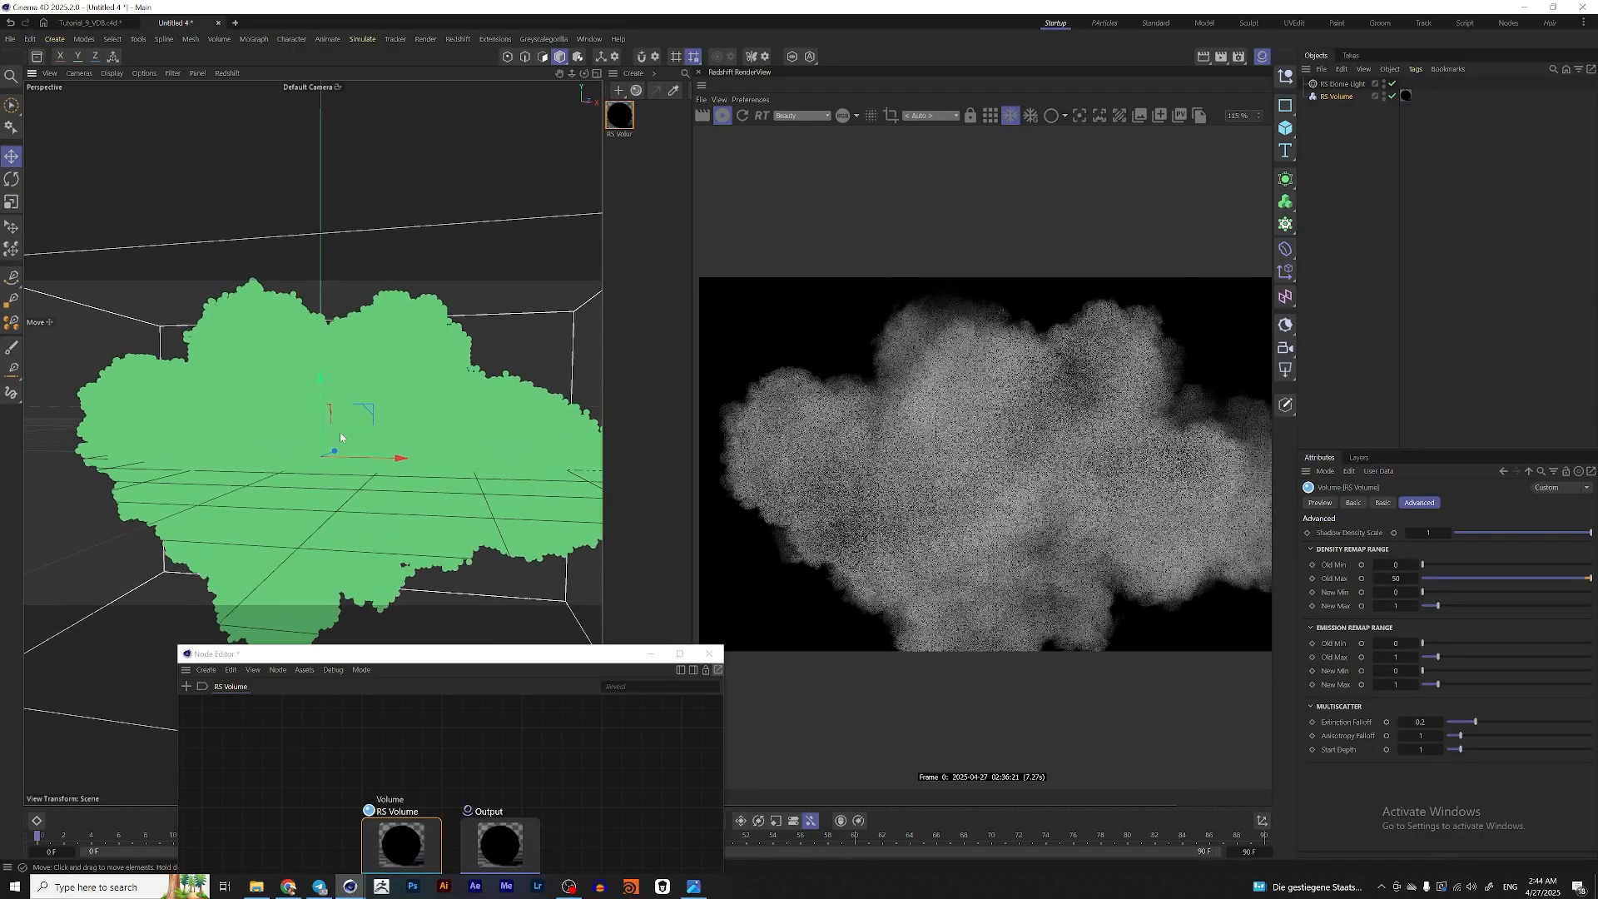
{"action": "left_click", "coordinate": [1383, 502]}
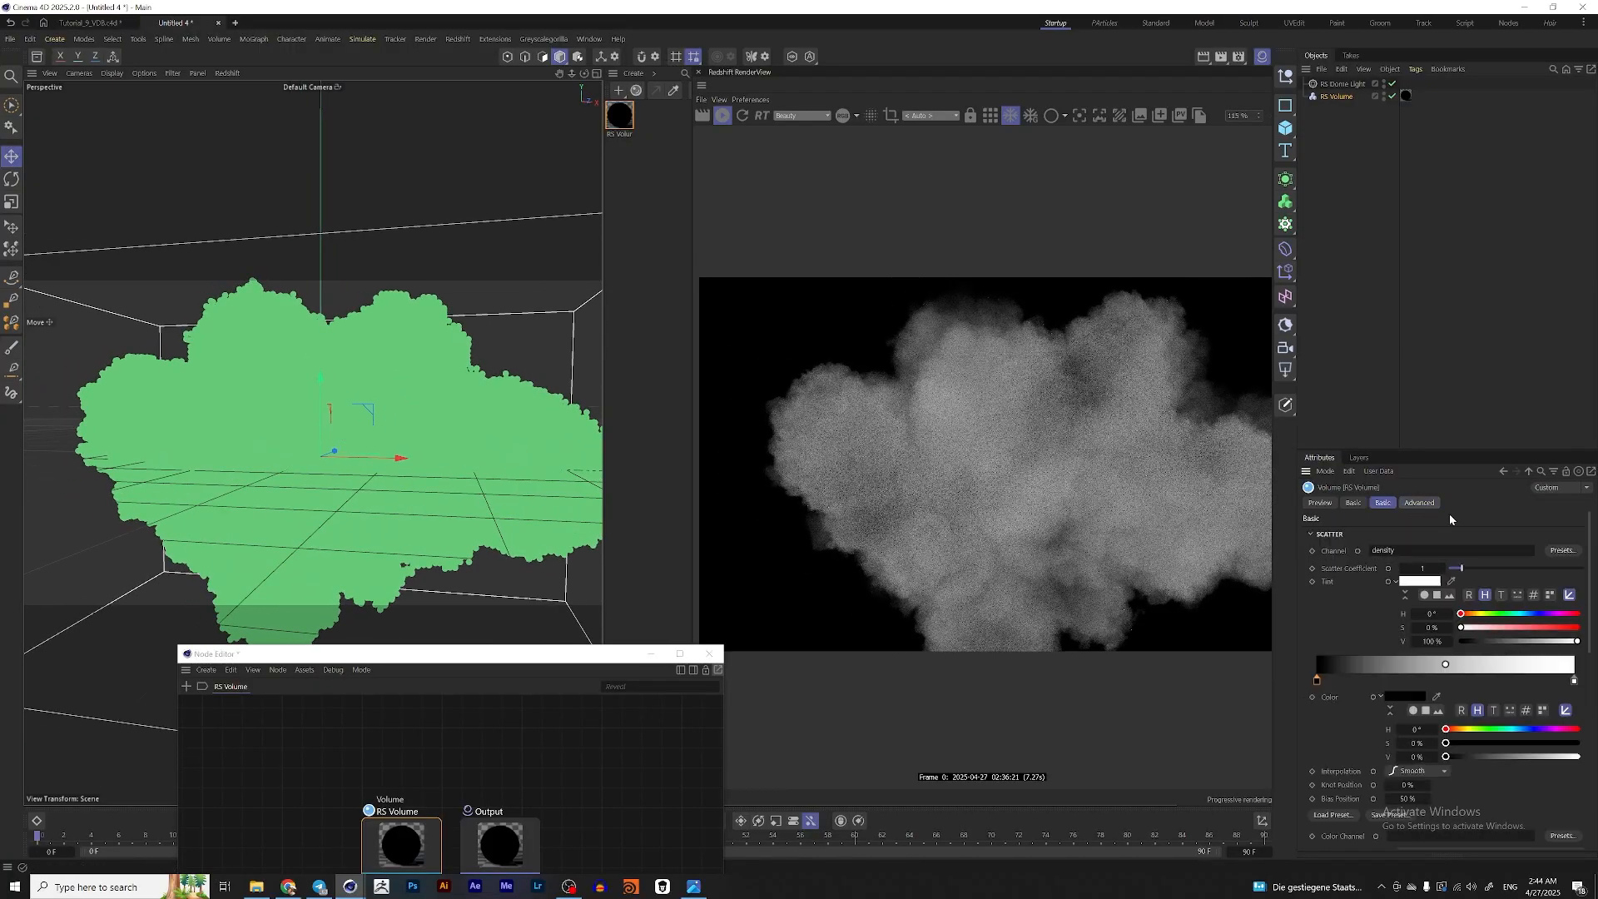
{"action": "left_click_drag", "start_coordinate": [1591, 615], "coordinate": [1594, 733]}
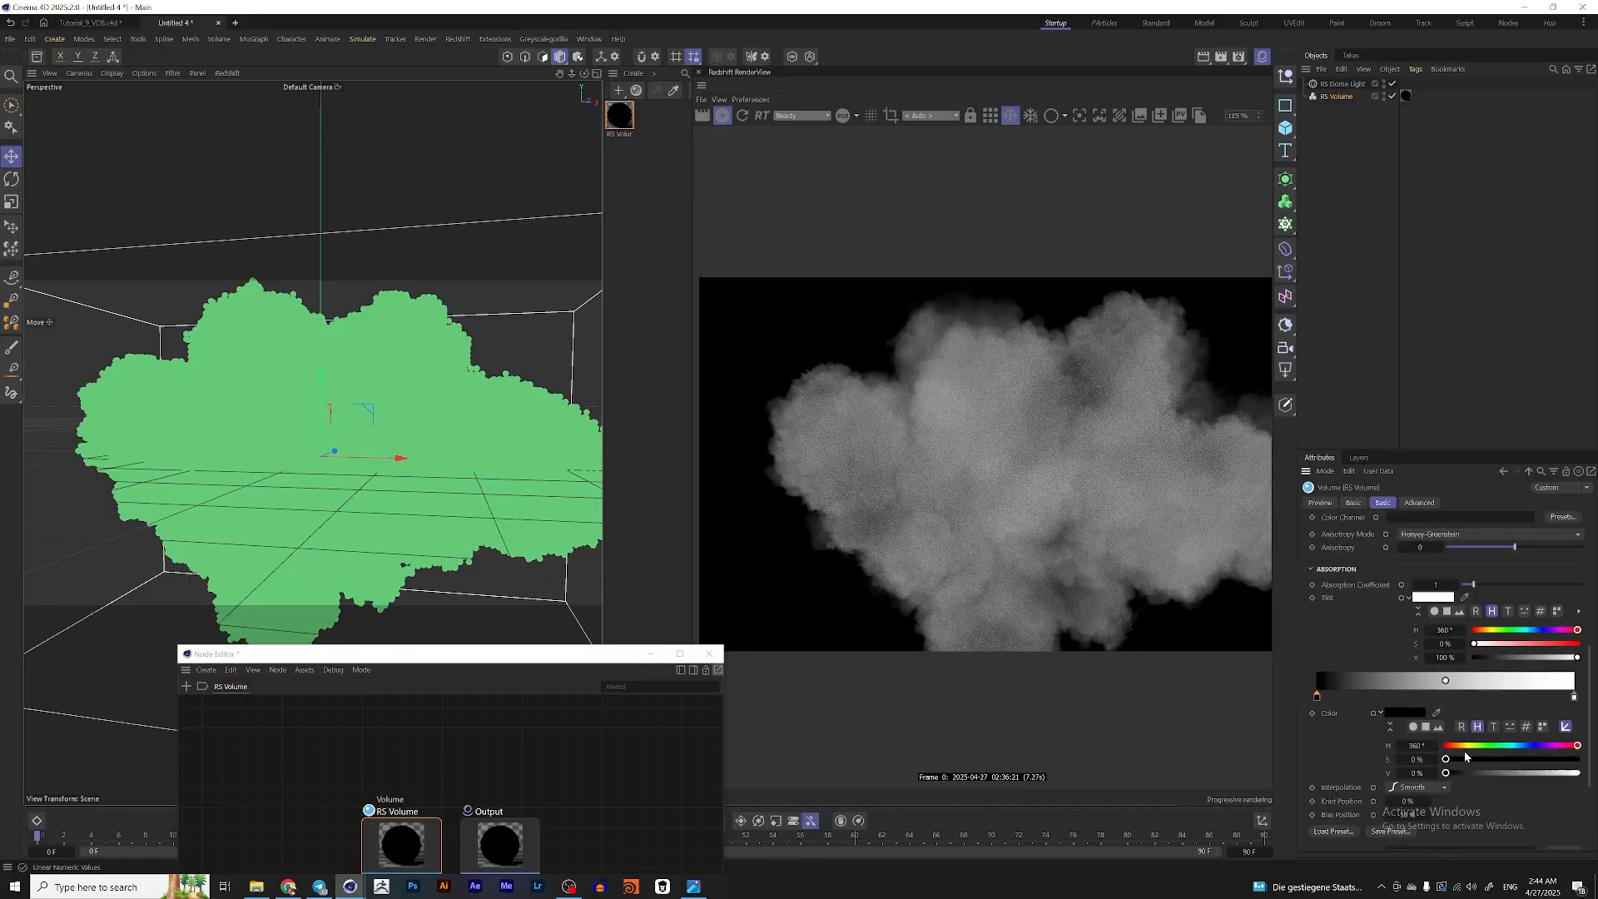
{"action": "left_click_drag", "start_coordinate": [1446, 772], "coordinate": [1579, 759]}
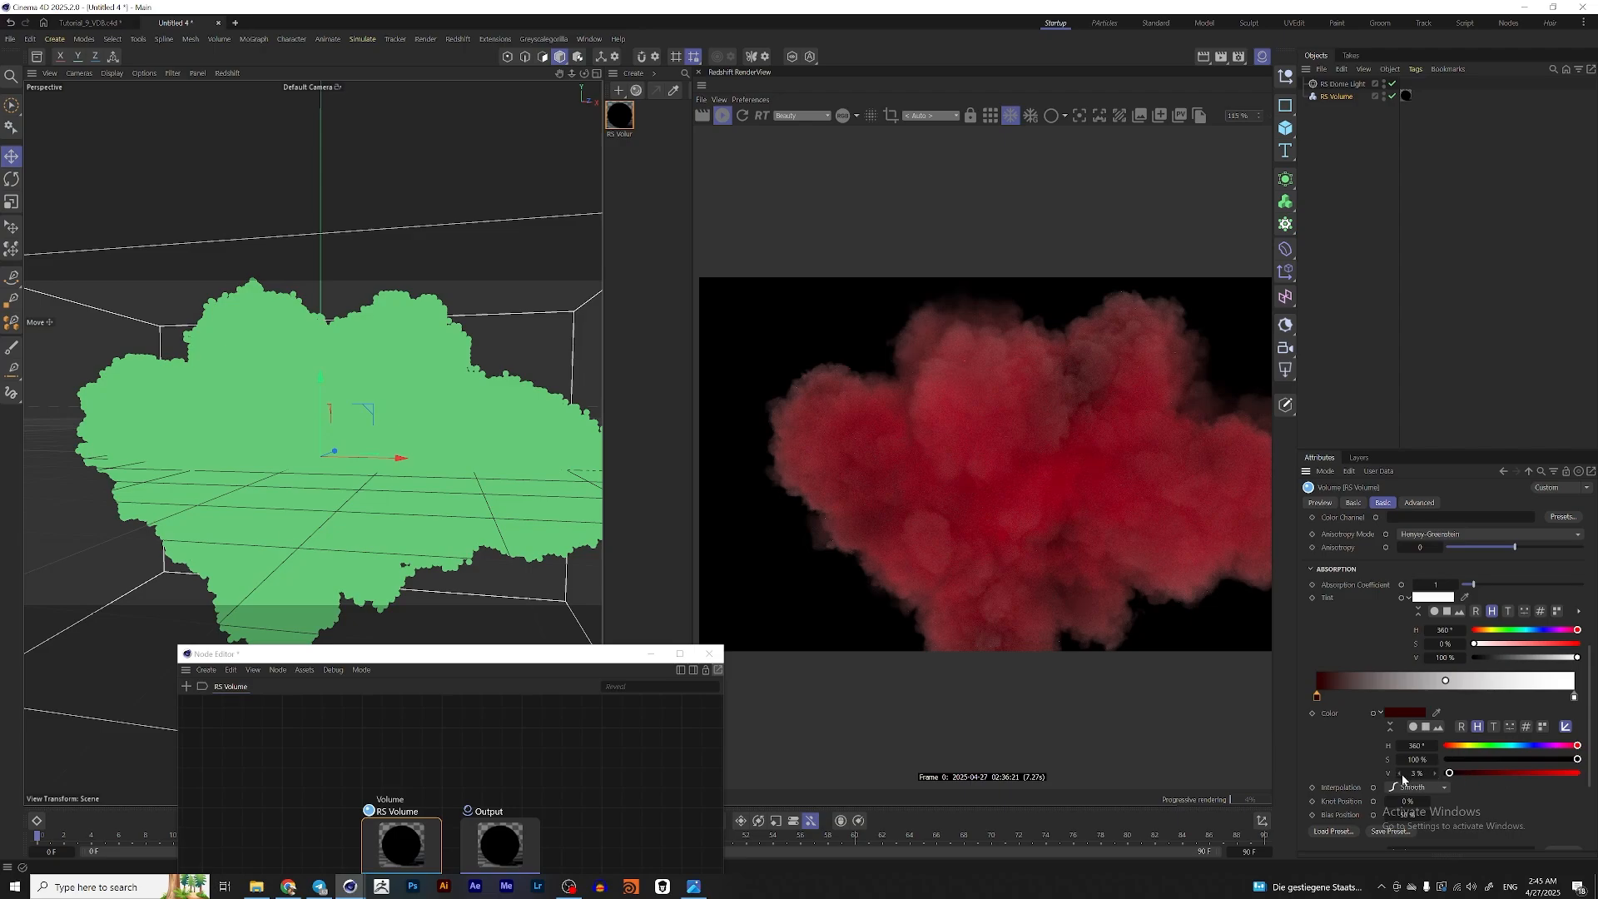
- Try brightness values of 1%, 3% and 15% on the absorption ramp's dark red knot, and reset its brightness to 0%
{"action": "left_click_drag", "start_coordinate": [1403, 778], "coordinate": [1391, 778]}
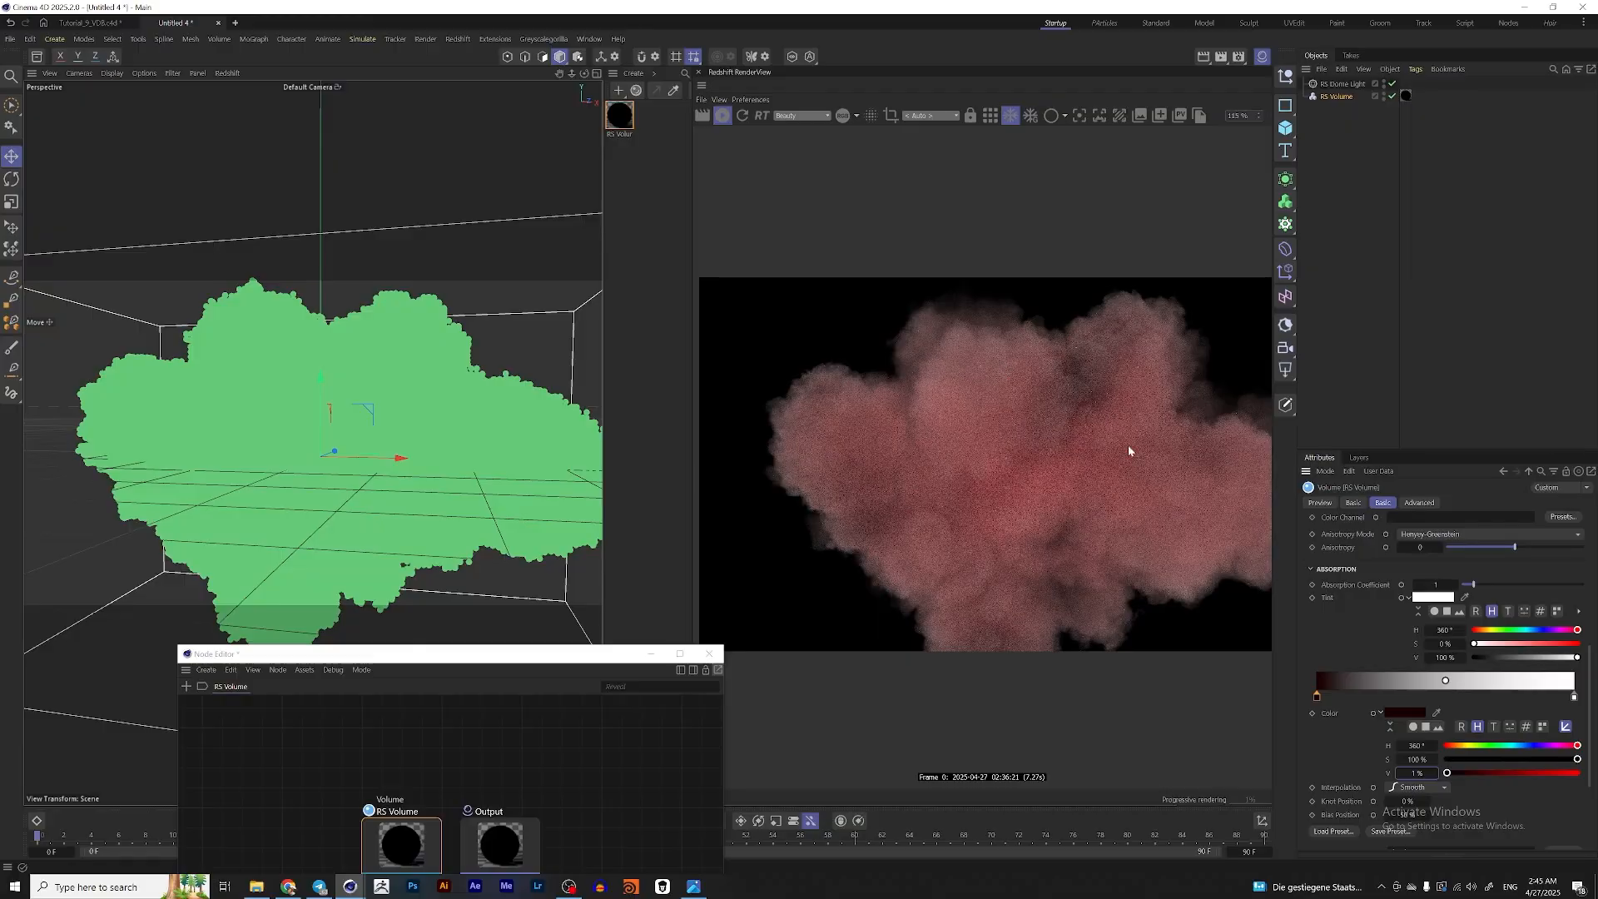
{"action": "left_click_drag", "start_coordinate": [1435, 773], "coordinate": [1438, 773]}
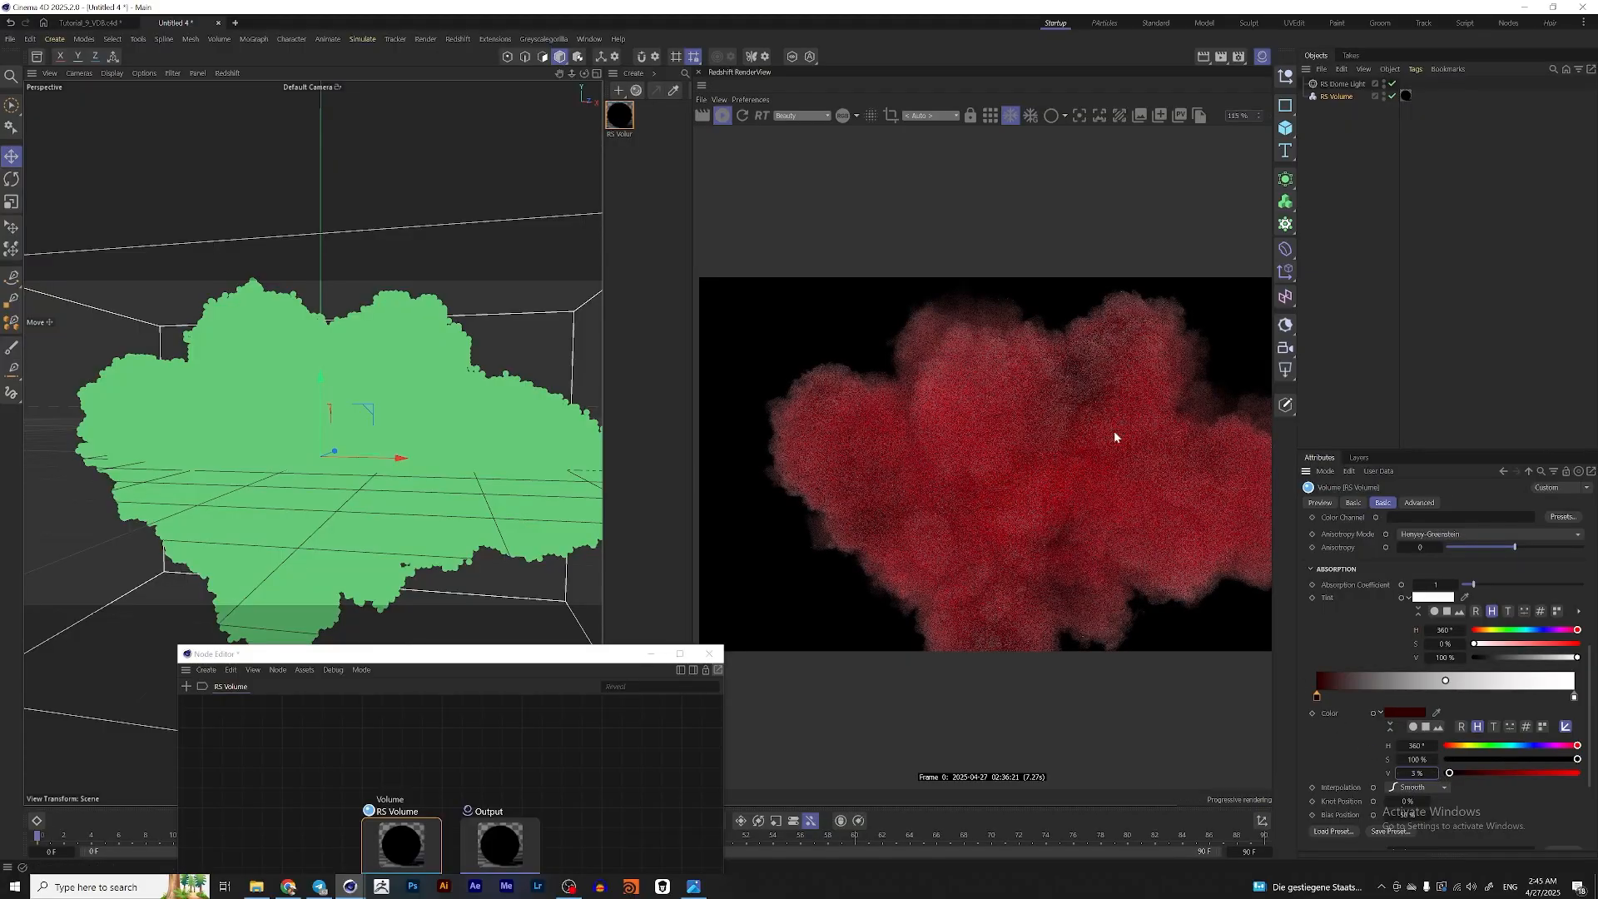
{"action": "left_click", "coordinate": [1466, 772]}
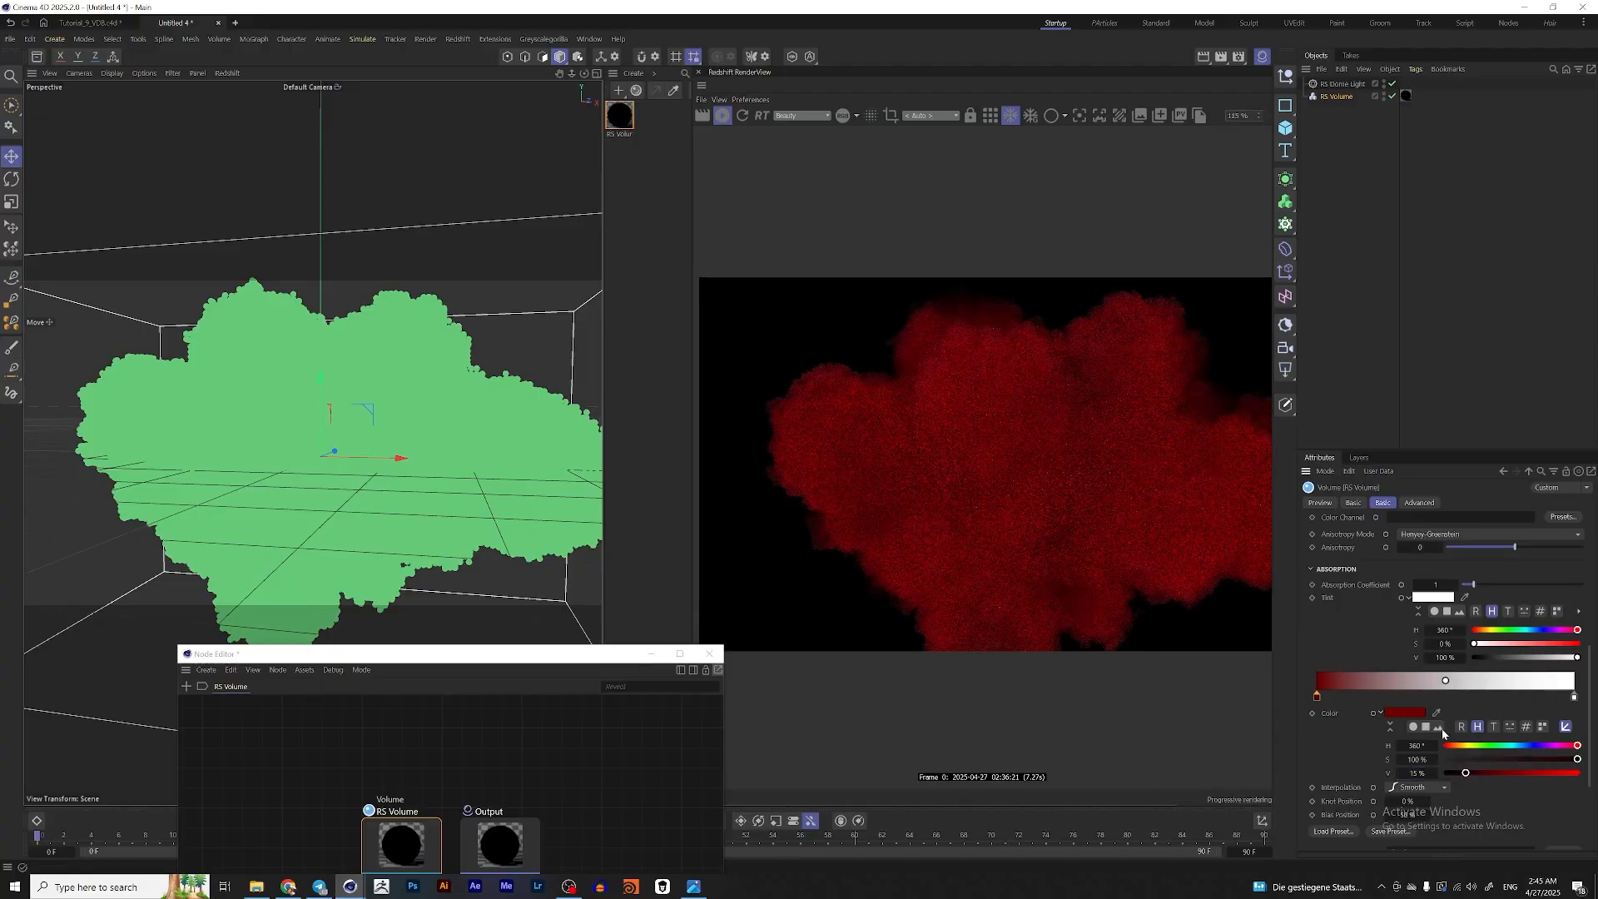
{"action": "double_click", "coordinate": [1416, 773]}
{"action": "type", "text": "0"}
{"action": "key", "text": "Return"}
- Try a pale red on the absorption ramp's white knot by raising its saturation to 25%, then 46%
{"action": "left_click", "coordinate": [1574, 698]}
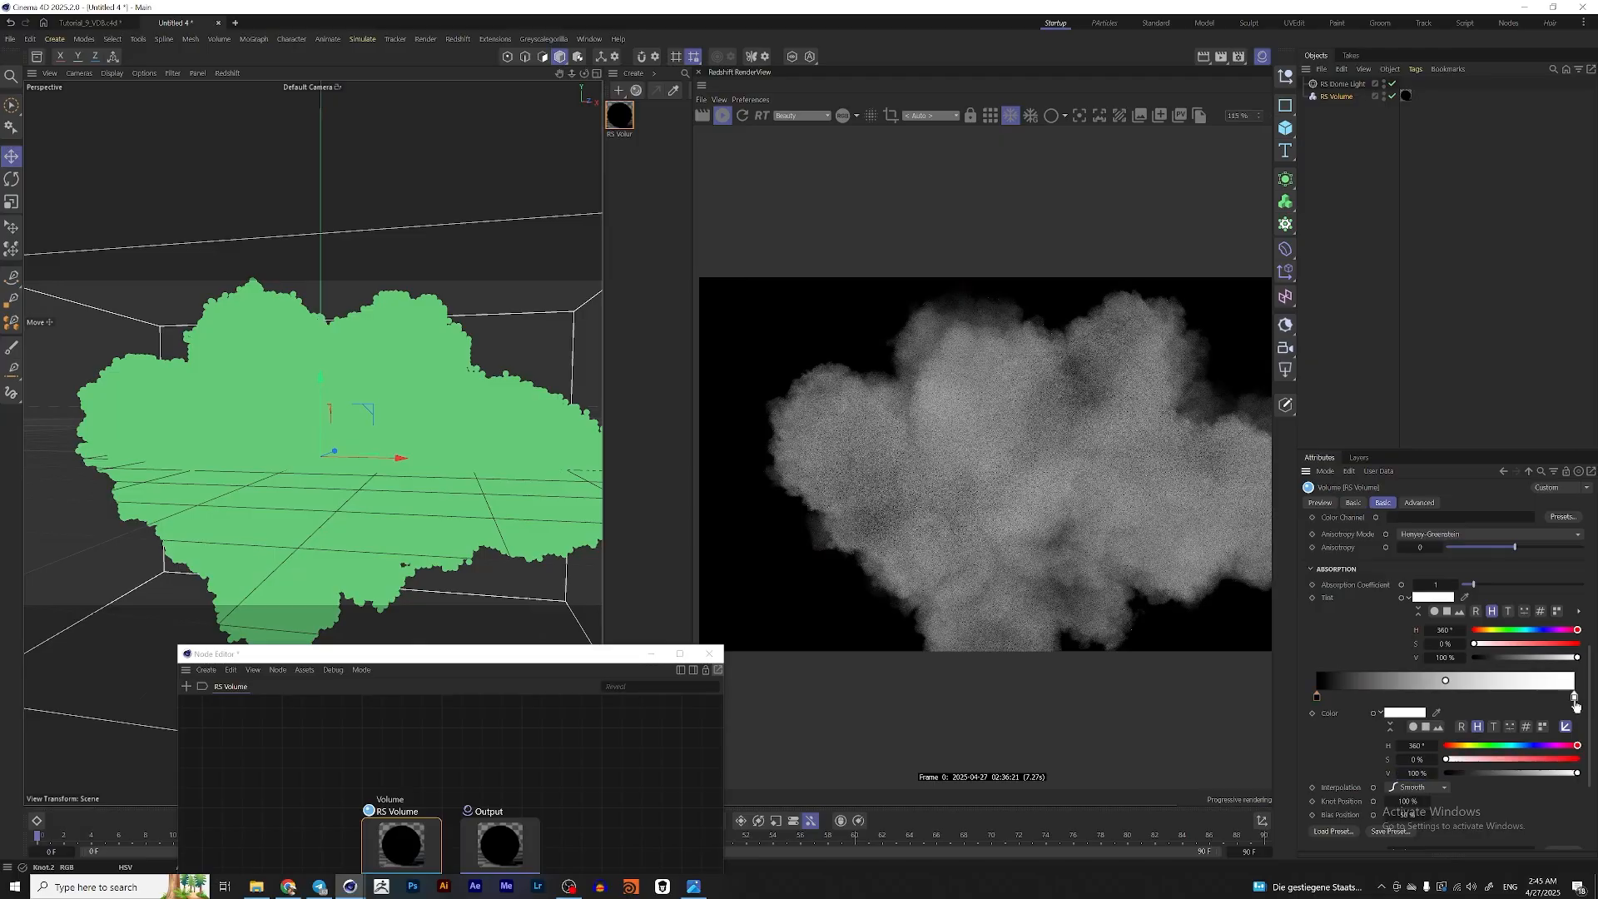
{"action": "scroll", "coordinate": [1576, 706], "scroll_direction": "down", "scroll_amount": 1}
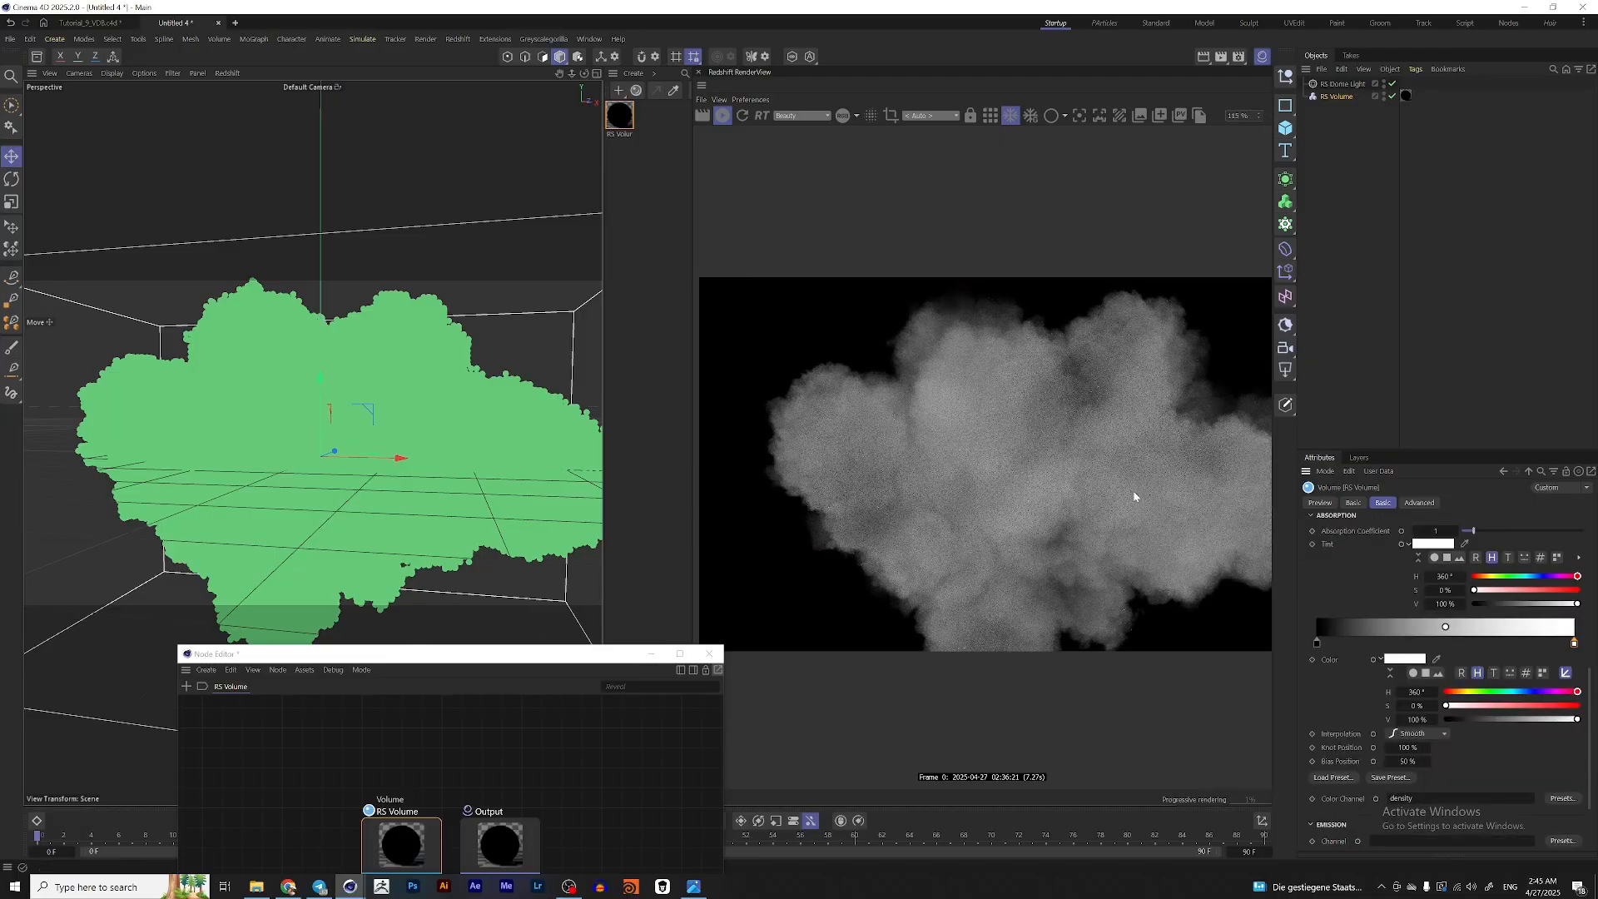
{"action": "left_click", "coordinate": [1480, 707]}
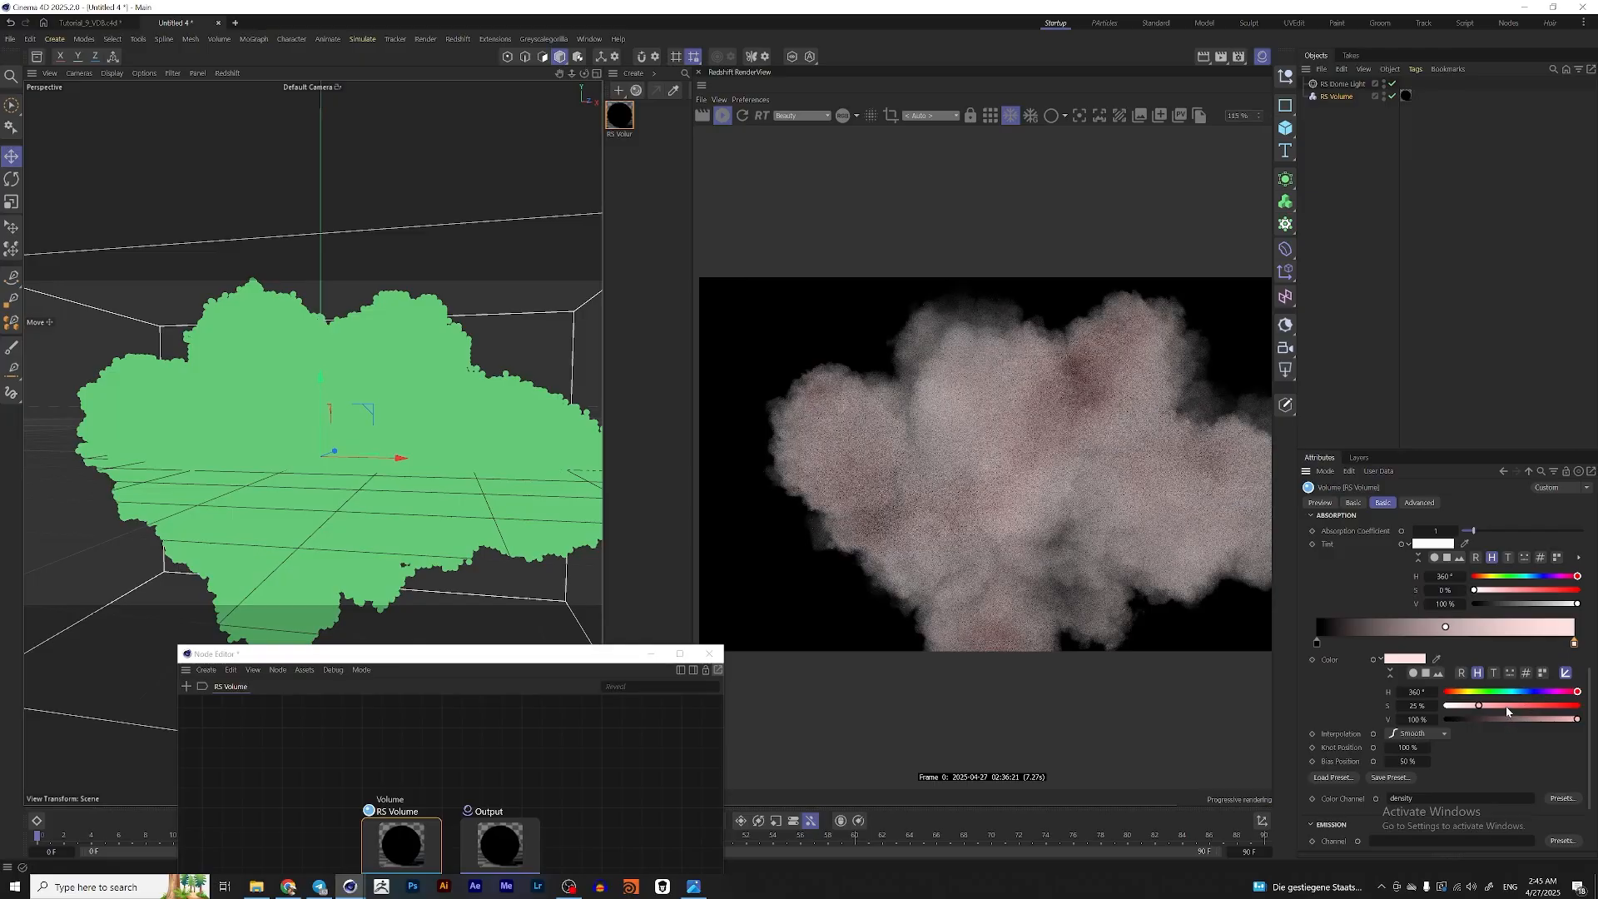
{"action": "left_click", "coordinate": [1505, 706]}
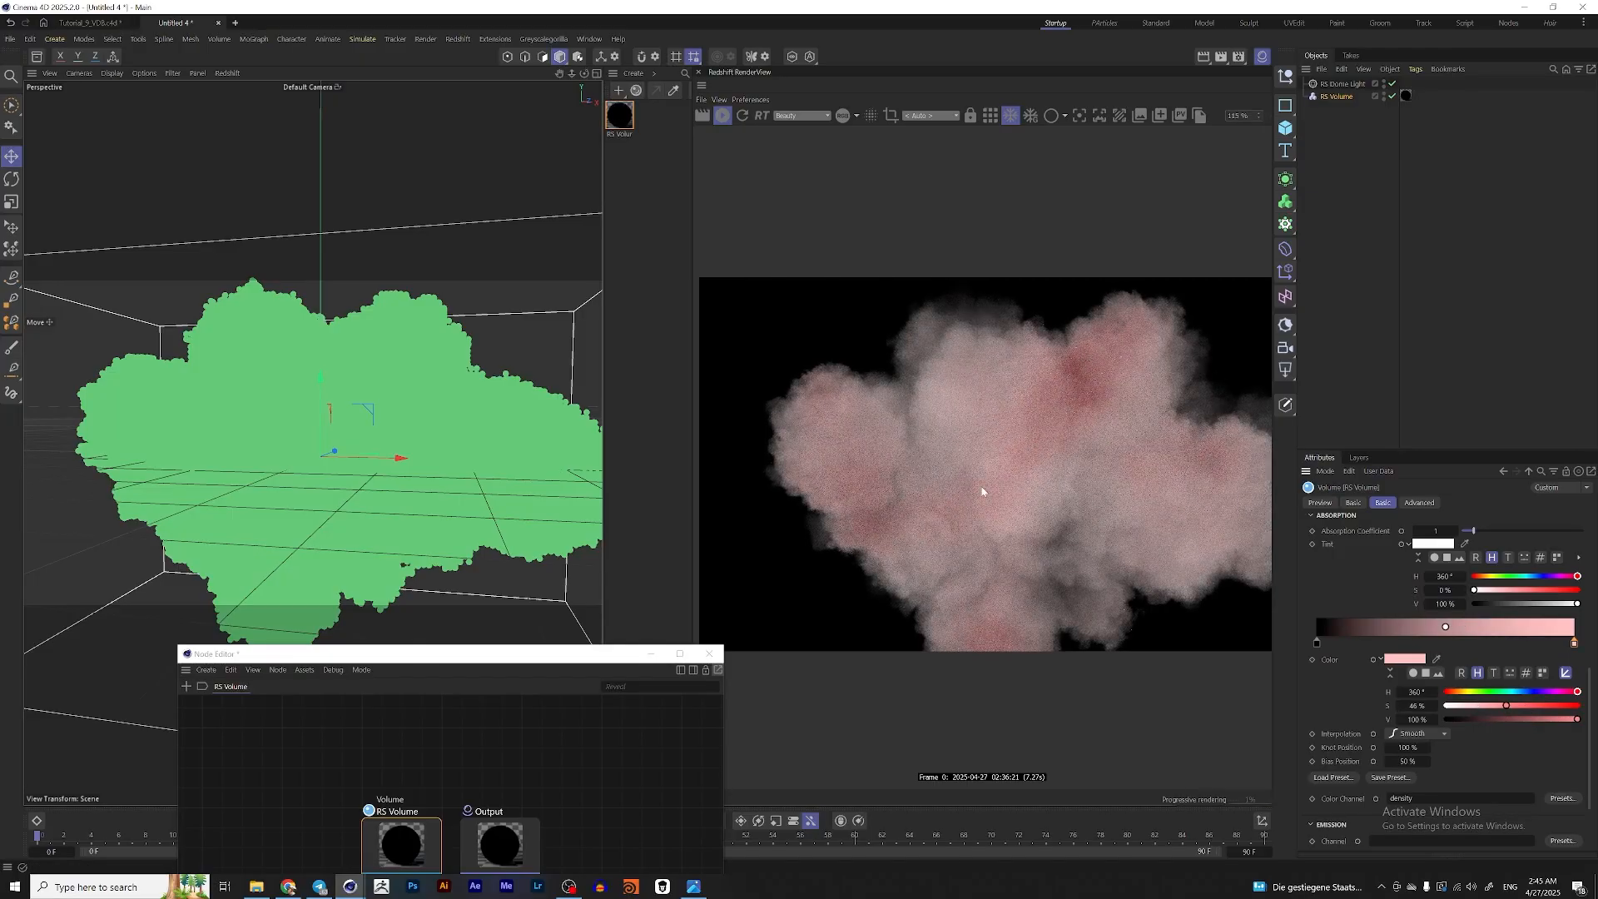
- Set the absorption ramp's dark knot to 1% brightness and its light knot to a blue with hue 205° and saturation 62%
{"action": "left_click", "coordinate": [1316, 643]}
{"action": "left_click", "coordinate": [1435, 721]}
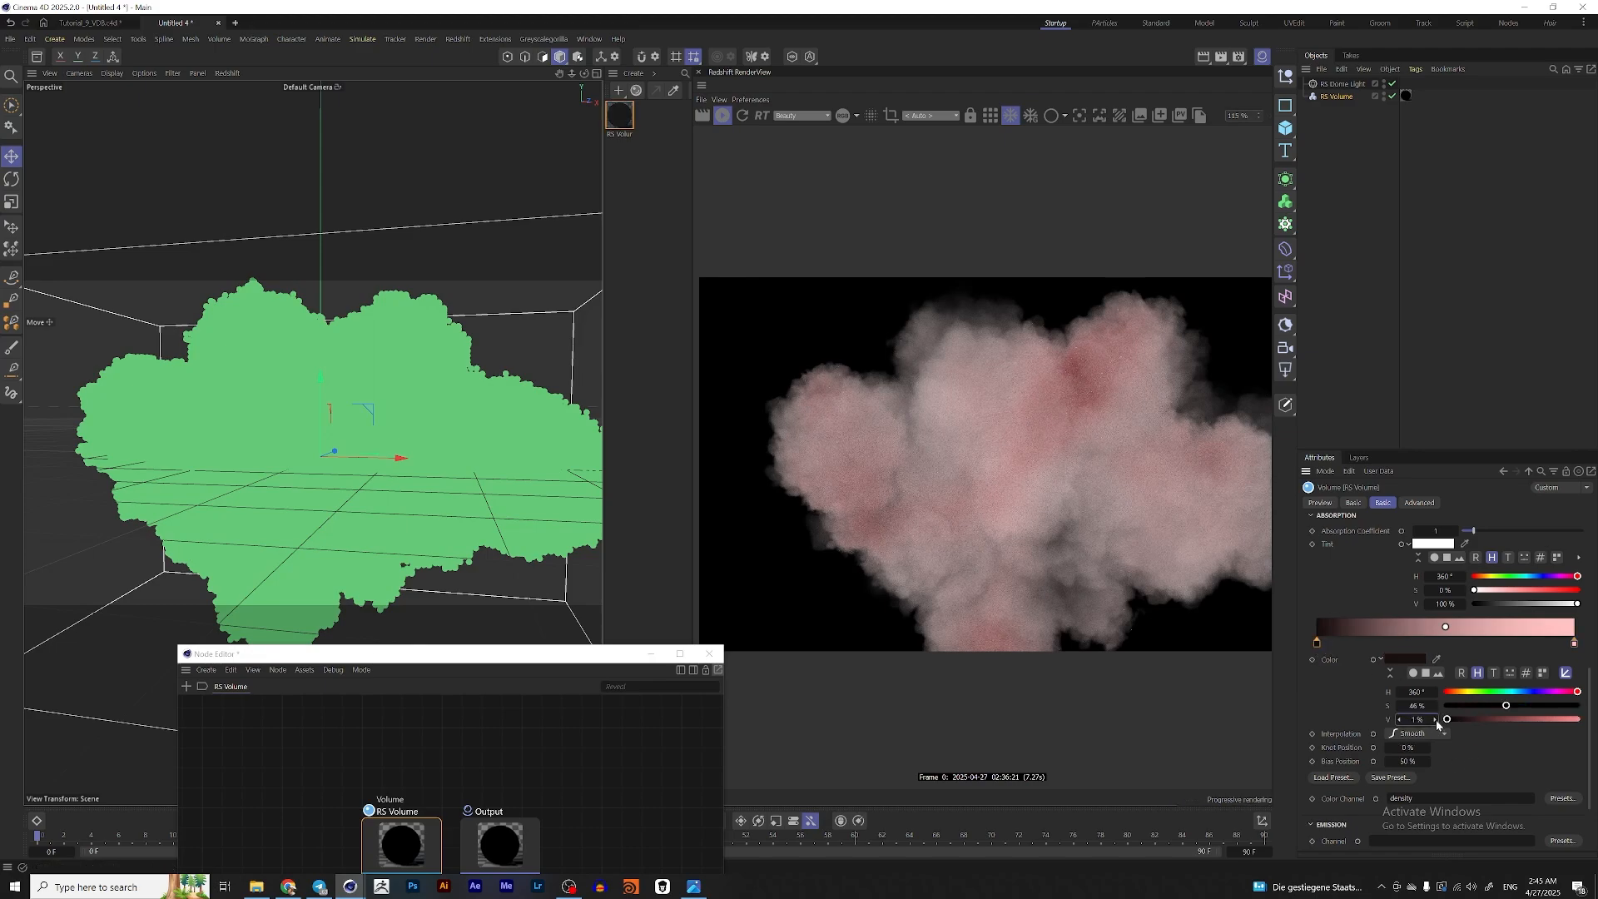
{"action": "left_click", "coordinate": [1574, 642]}
{"action": "left_click", "coordinate": [1520, 691]}
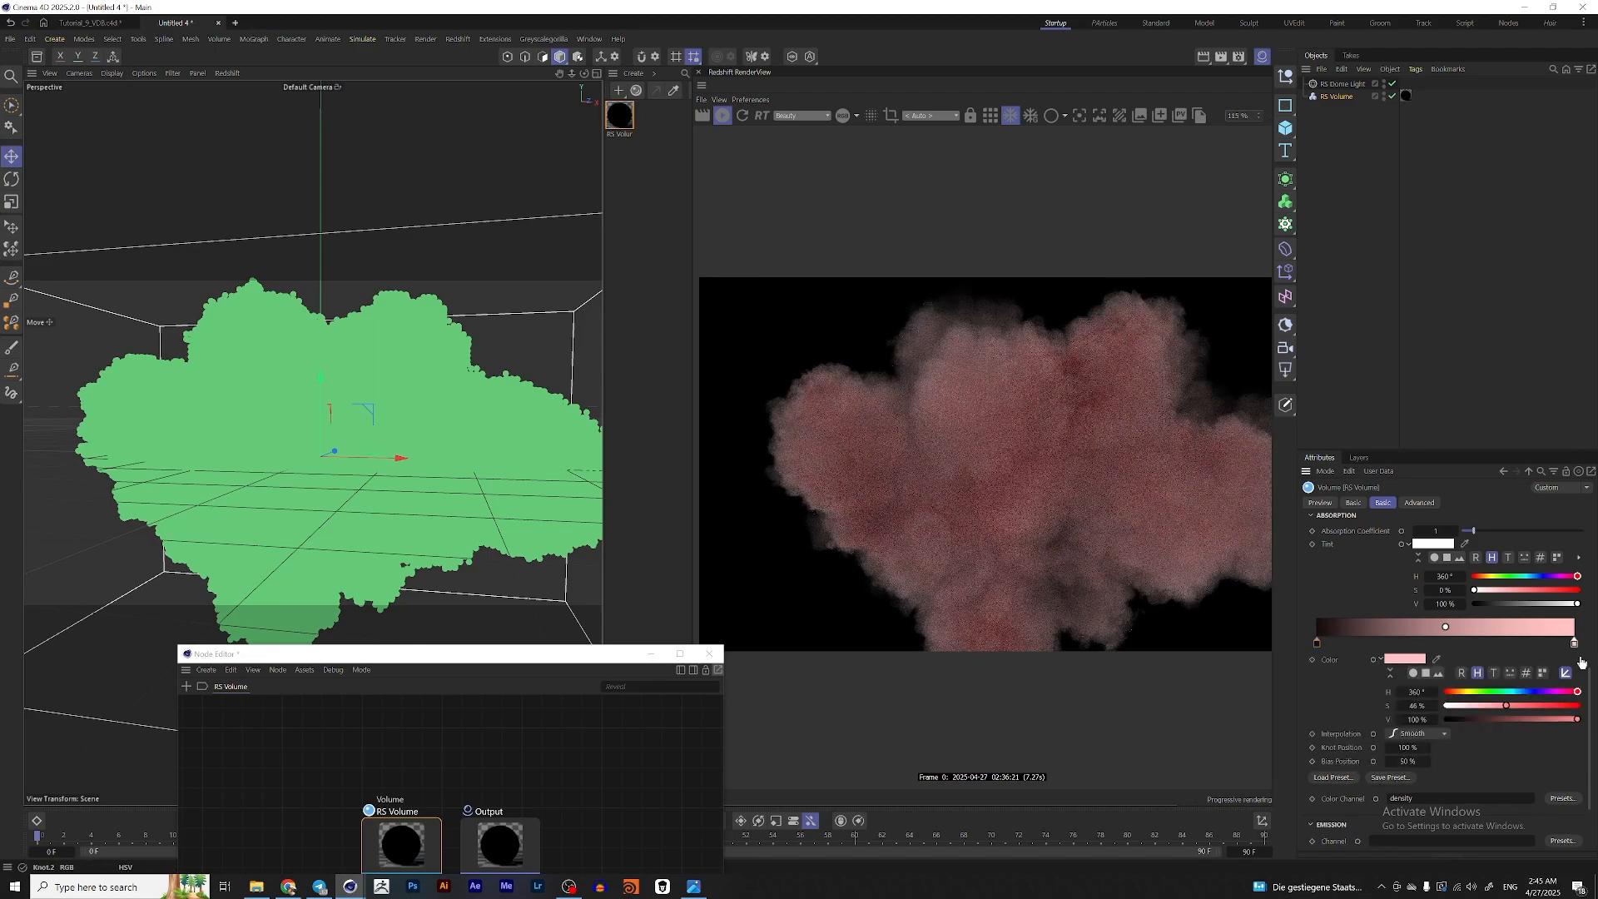
{"action": "left_click", "coordinate": [1527, 706]}
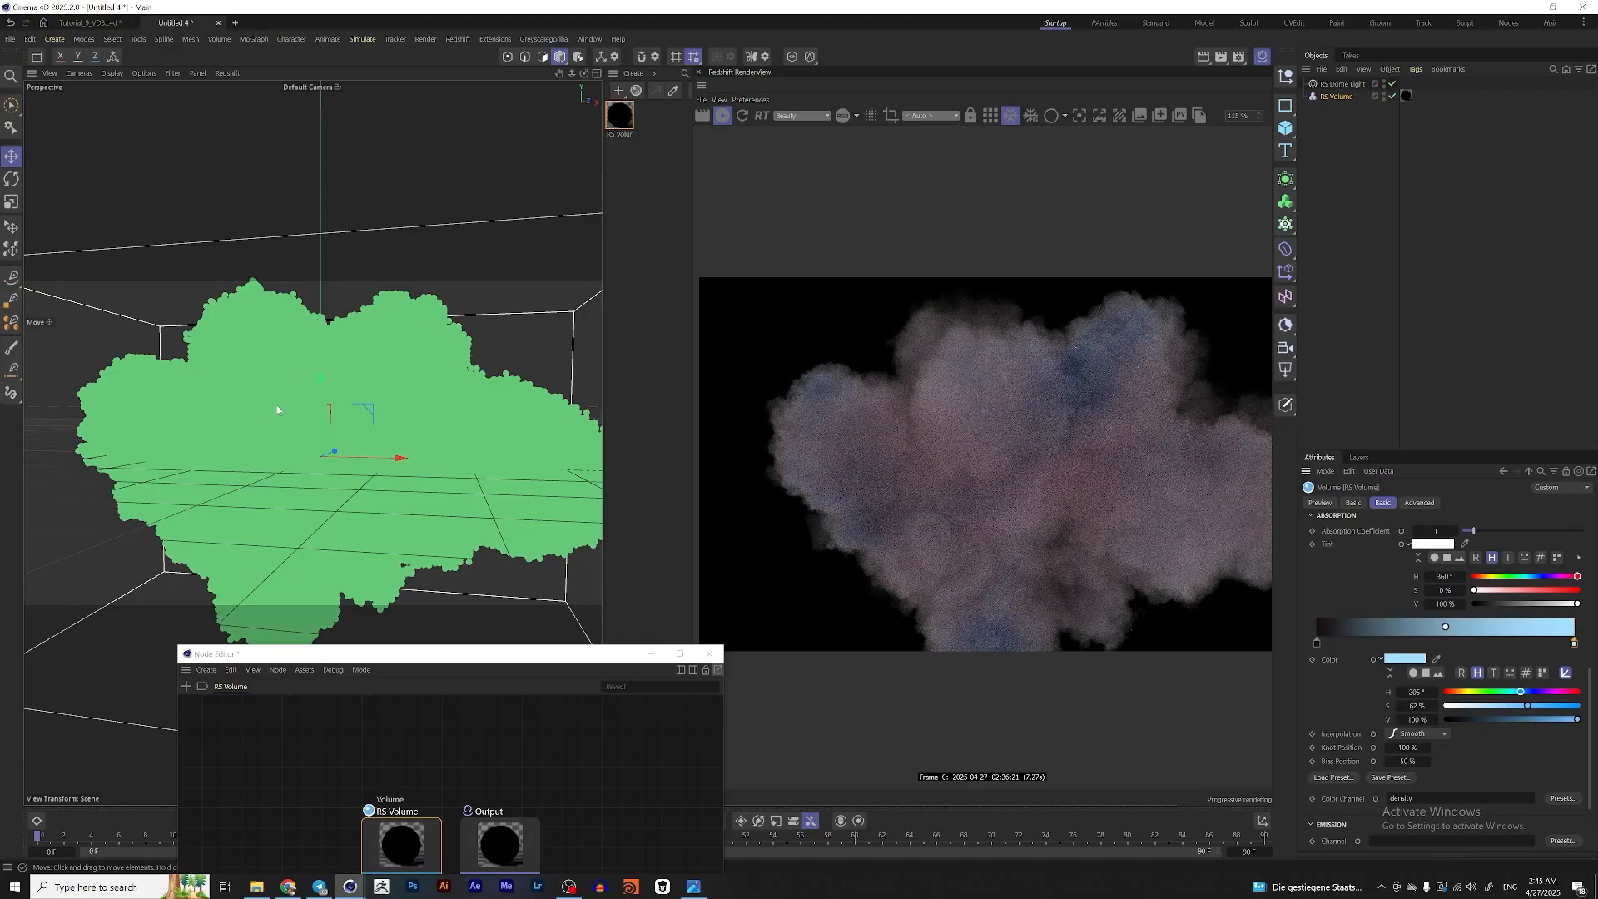
- Frame the whole cloud in the viewport and move the Node Editor window up so its volume and output nodes are fully visible
{"action": "scroll", "coordinate": [317, 401], "scroll_direction": "down", "scroll_amount": 4}
{"action": "left_click_drag", "start_coordinate": [318, 401], "coordinate": [336, 398], "text": "alt"}
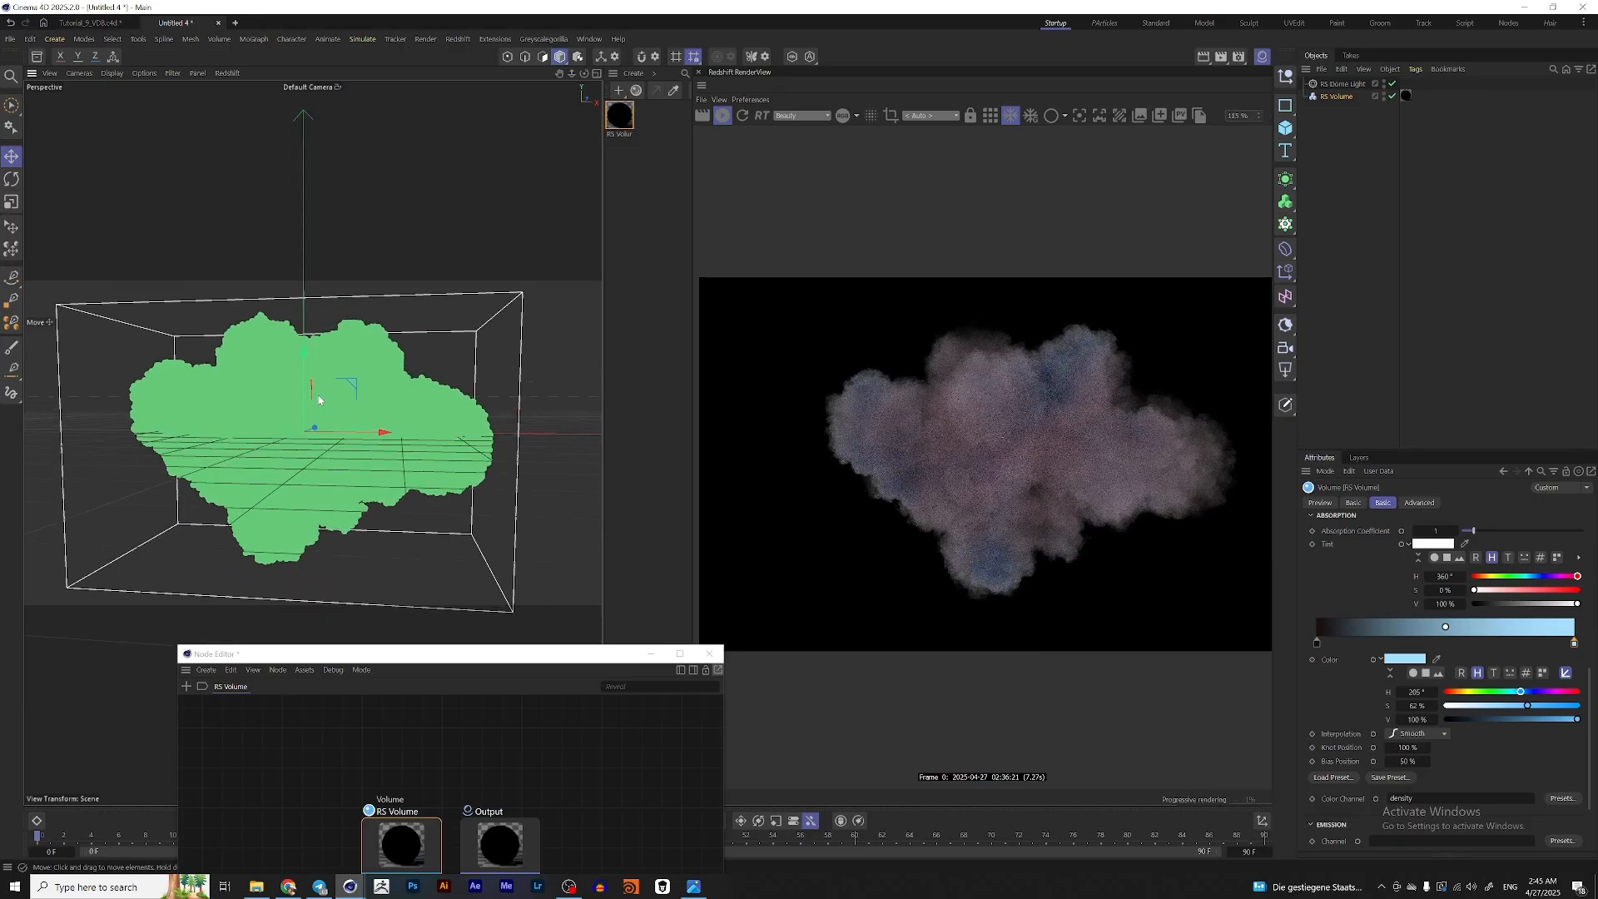
{"action": "scroll", "coordinate": [333, 394], "scroll_direction": "up", "scroll_amount": 3}
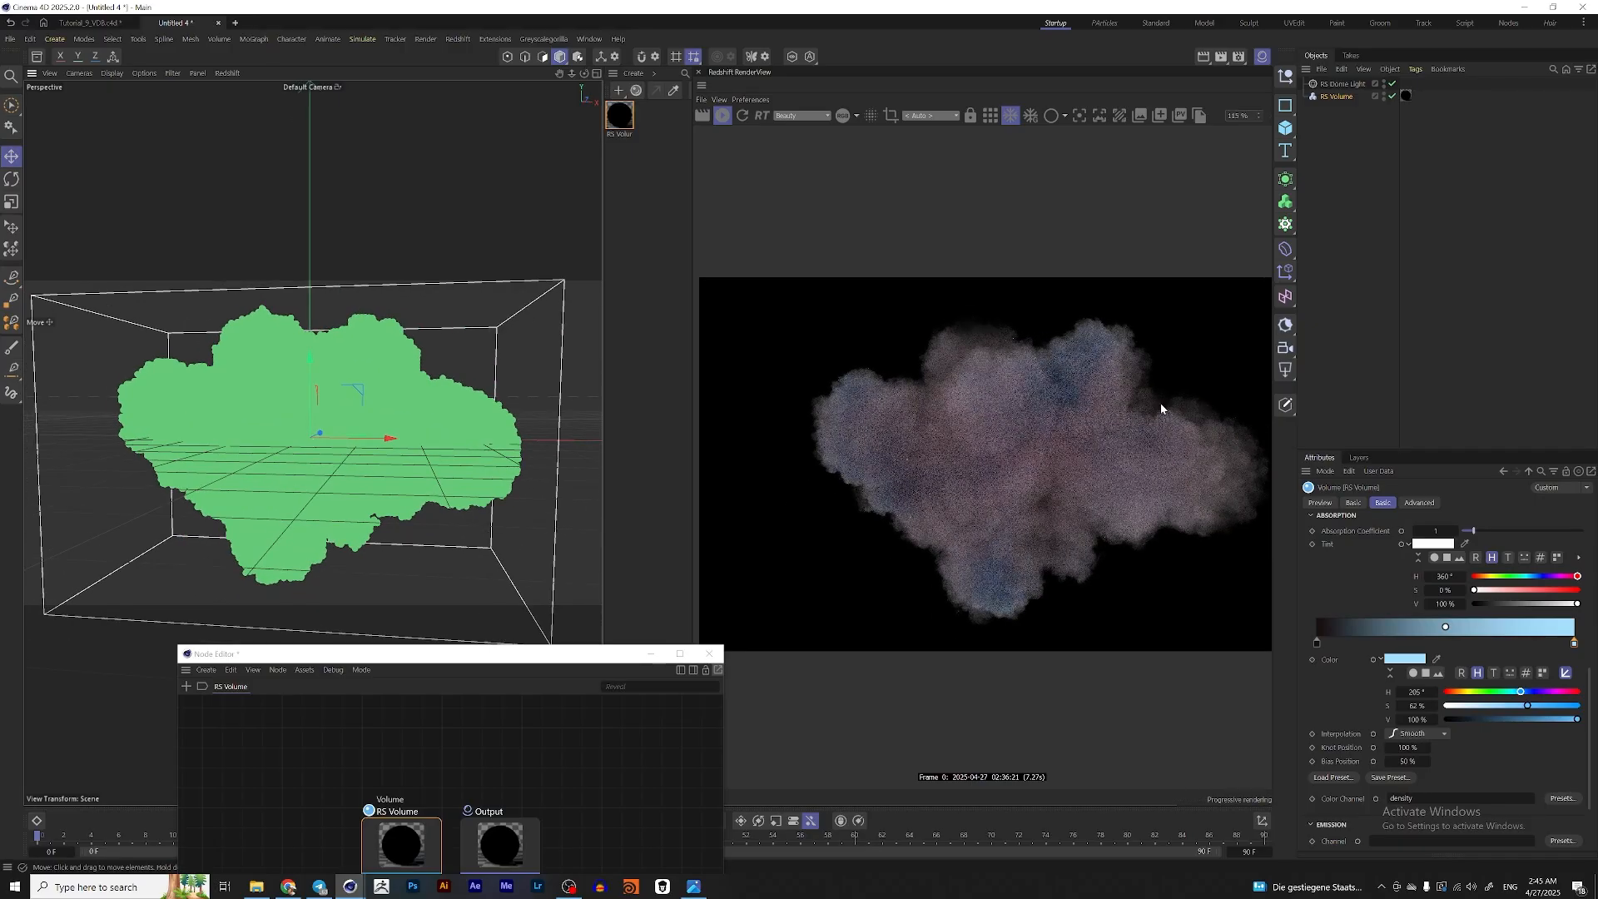
{"action": "left_click_drag", "start_coordinate": [310, 374], "coordinate": [348, 393], "text": "alt"}
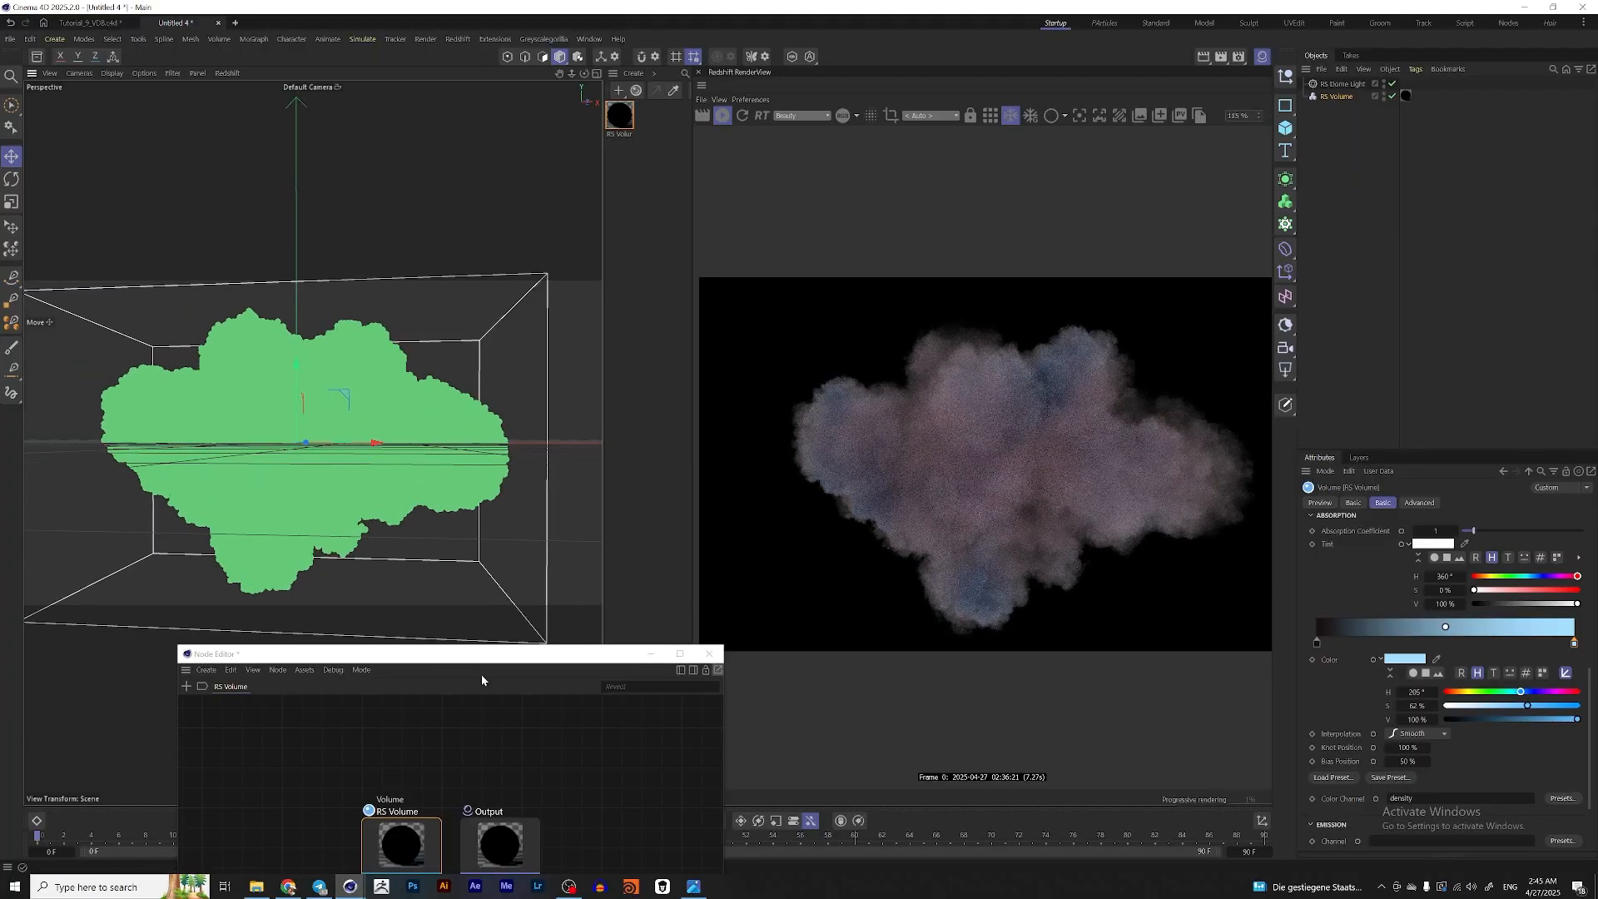
{"action": "left_click_drag", "start_coordinate": [503, 662], "coordinate": [460, 313]}
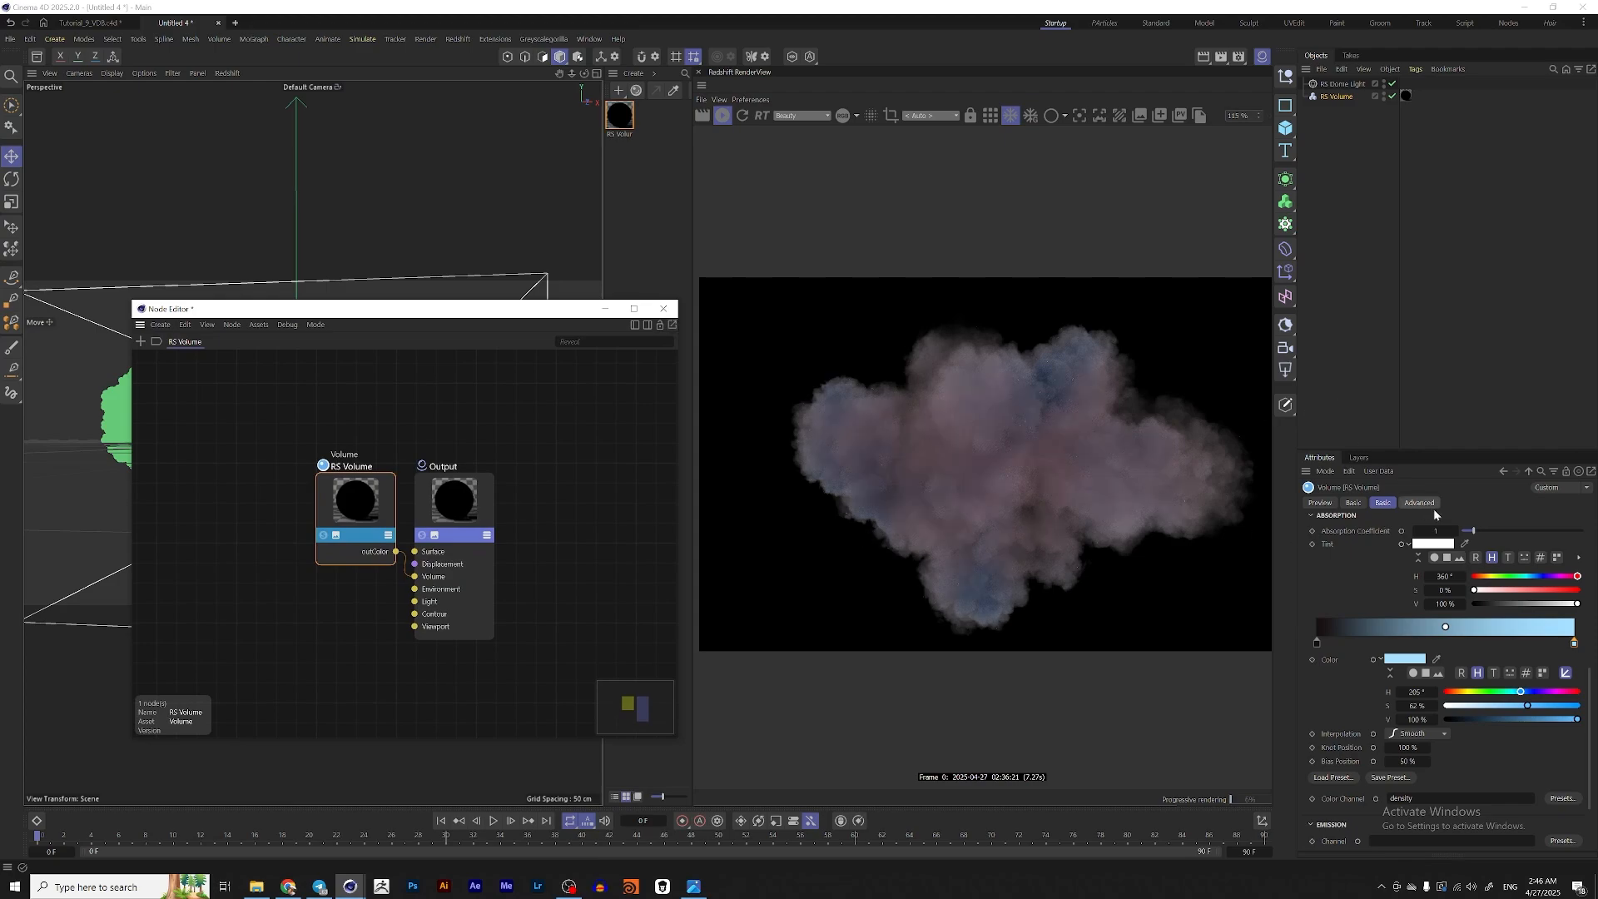
- Try stronger volume coefficients, with absorption raised from 2.63 upward and scatter at about 3.76
{"action": "left_click", "coordinate": [1492, 530]}
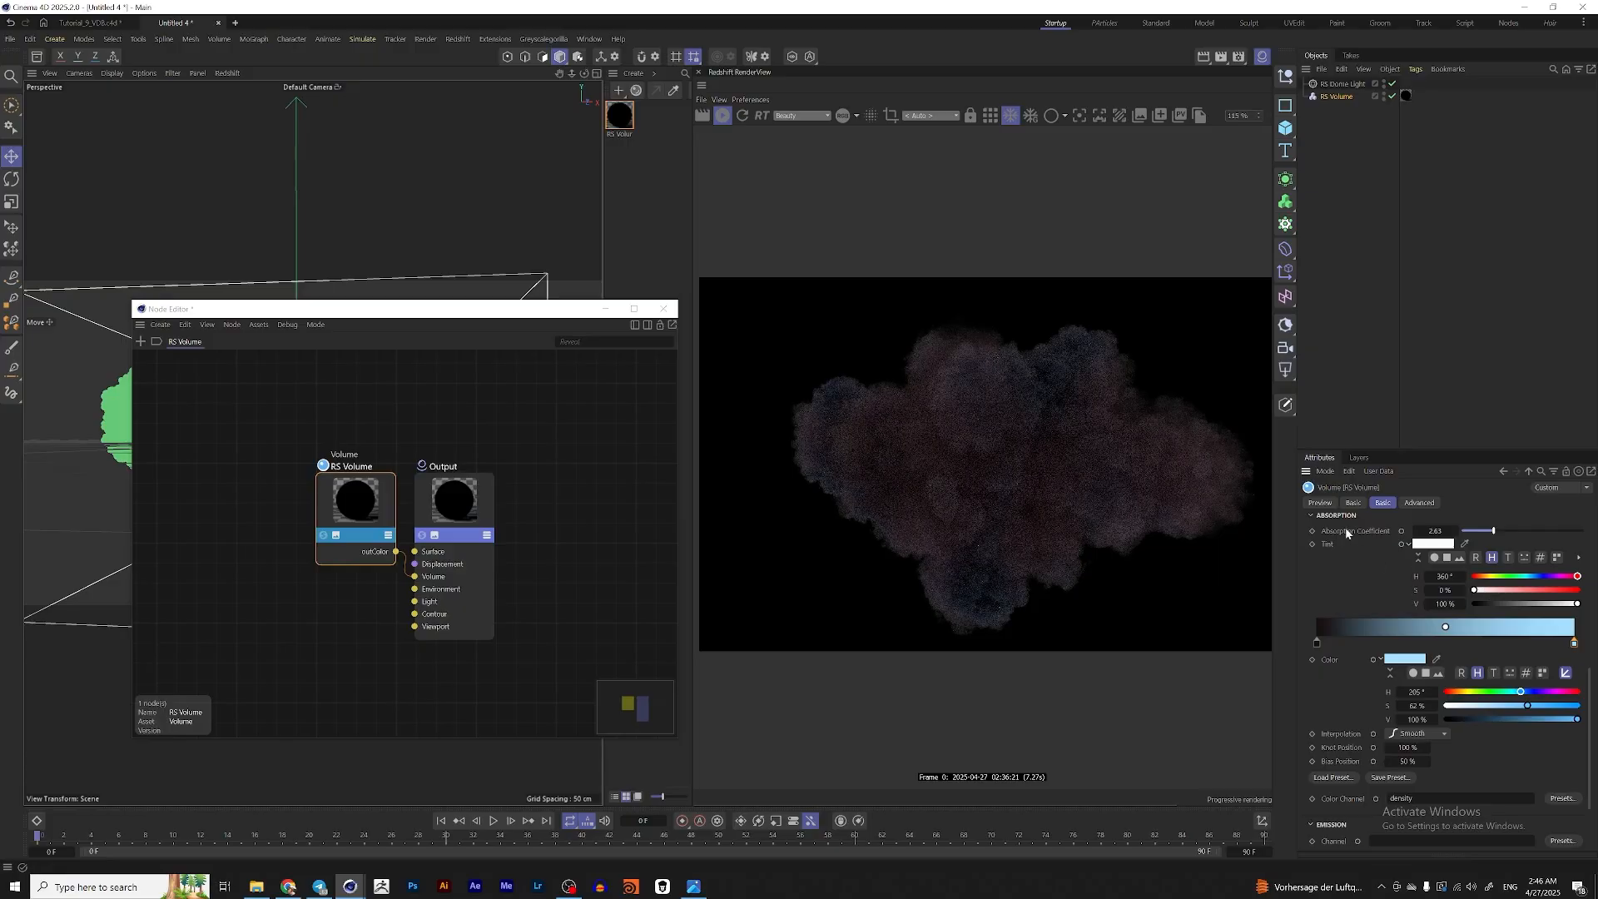
{"action": "scroll", "coordinate": [1473, 730], "scroll_direction": "down", "scroll_amount": 5}
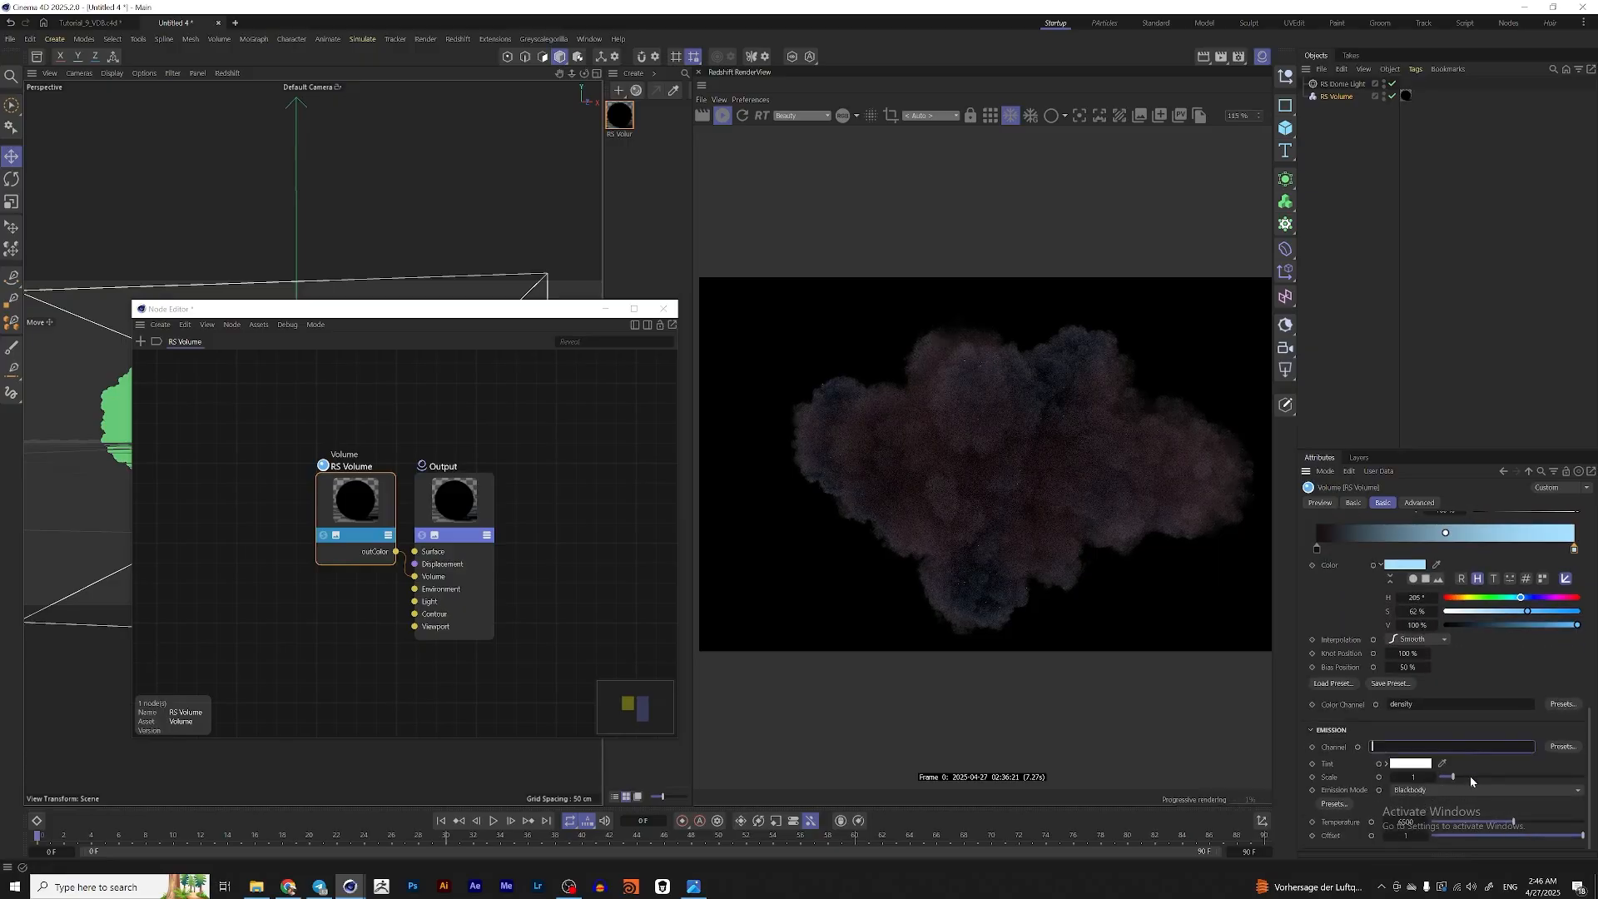
{"action": "scroll", "coordinate": [1463, 761], "scroll_direction": "up", "scroll_amount": 10}
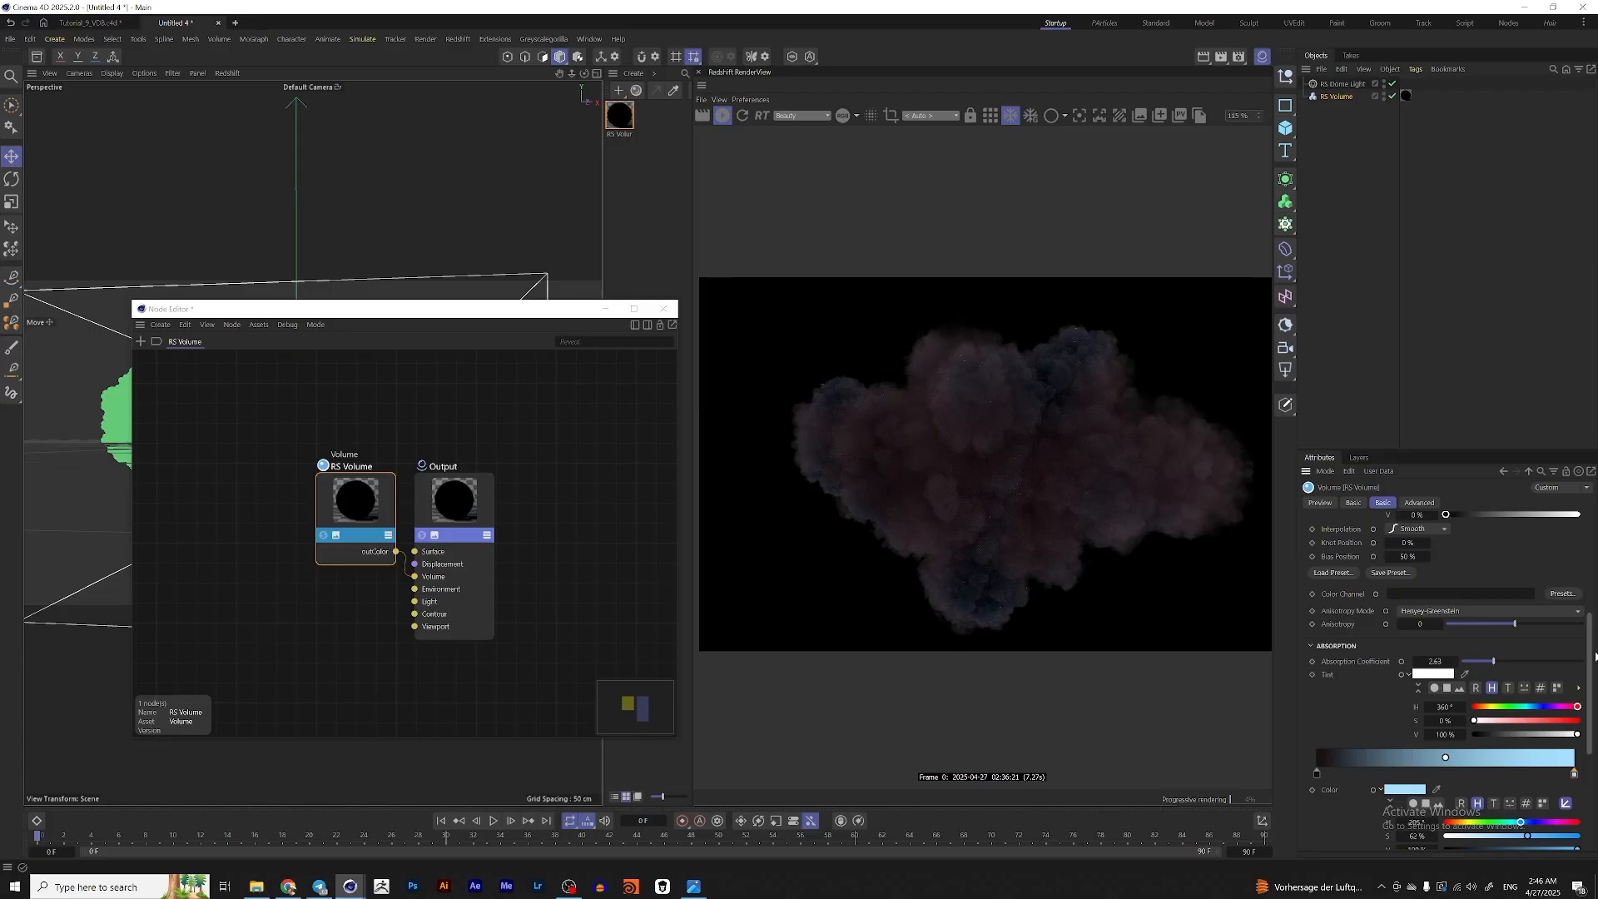
{"action": "scroll", "coordinate": [1564, 570], "scroll_direction": "up", "scroll_amount": 10}
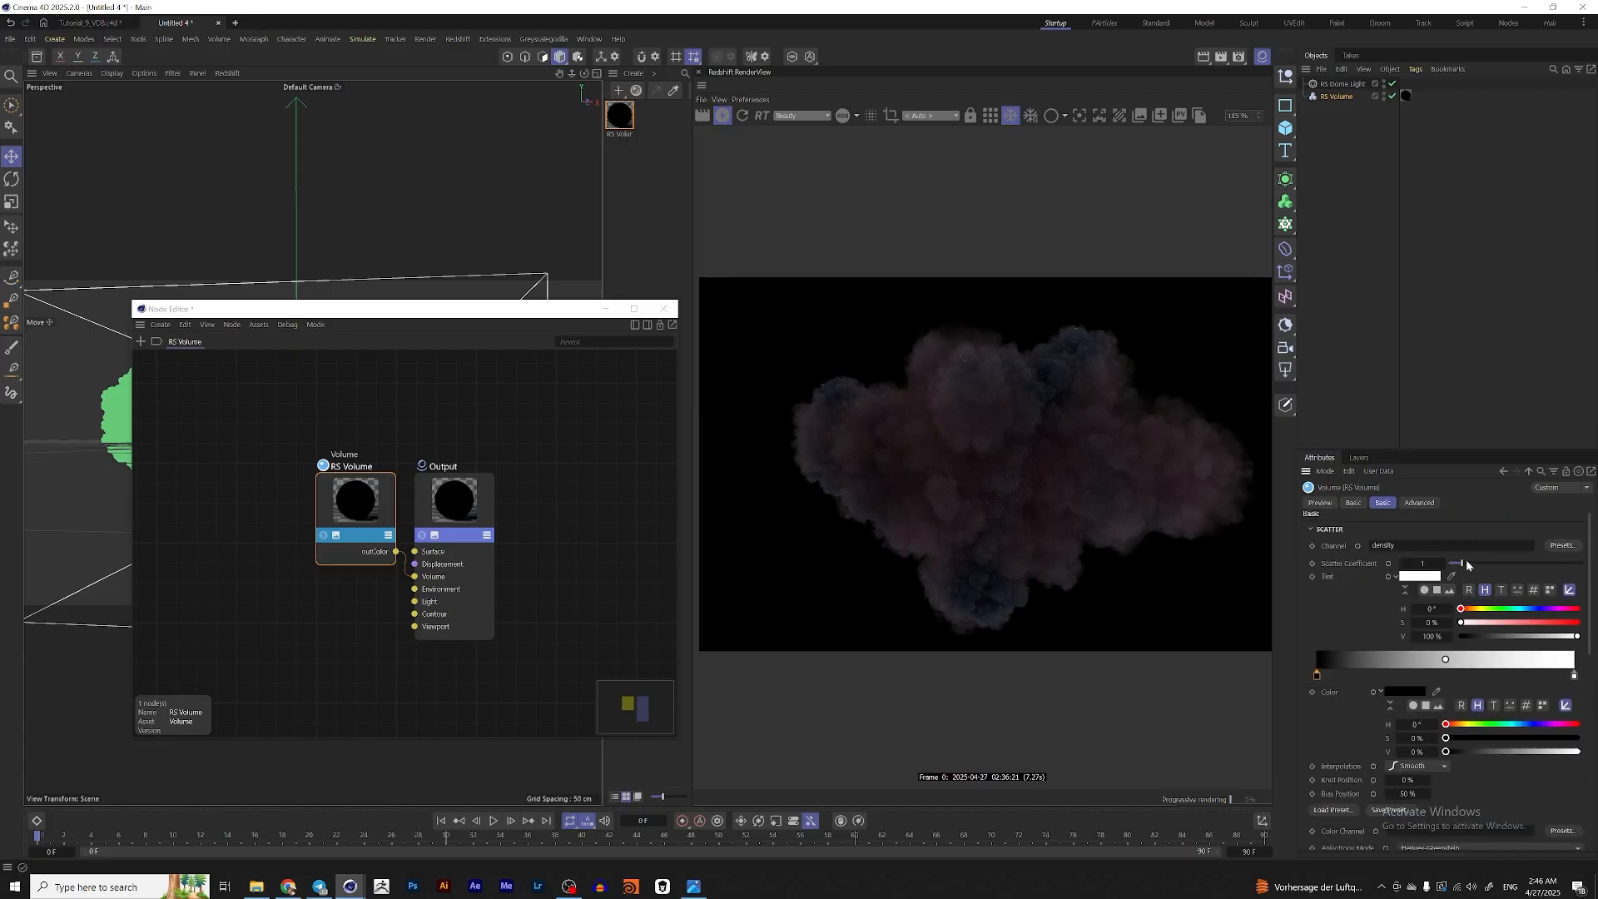
{"action": "left_click_drag", "start_coordinate": [1475, 563], "coordinate": [1591, 669]}
{"action": "left_click_drag", "start_coordinate": [1497, 680], "coordinate": [1592, 540]}
- Set the density remap range's Old Max to 75
{"action": "left_click", "coordinate": [1419, 503]}
{"action": "left_click", "coordinate": [1399, 578]}
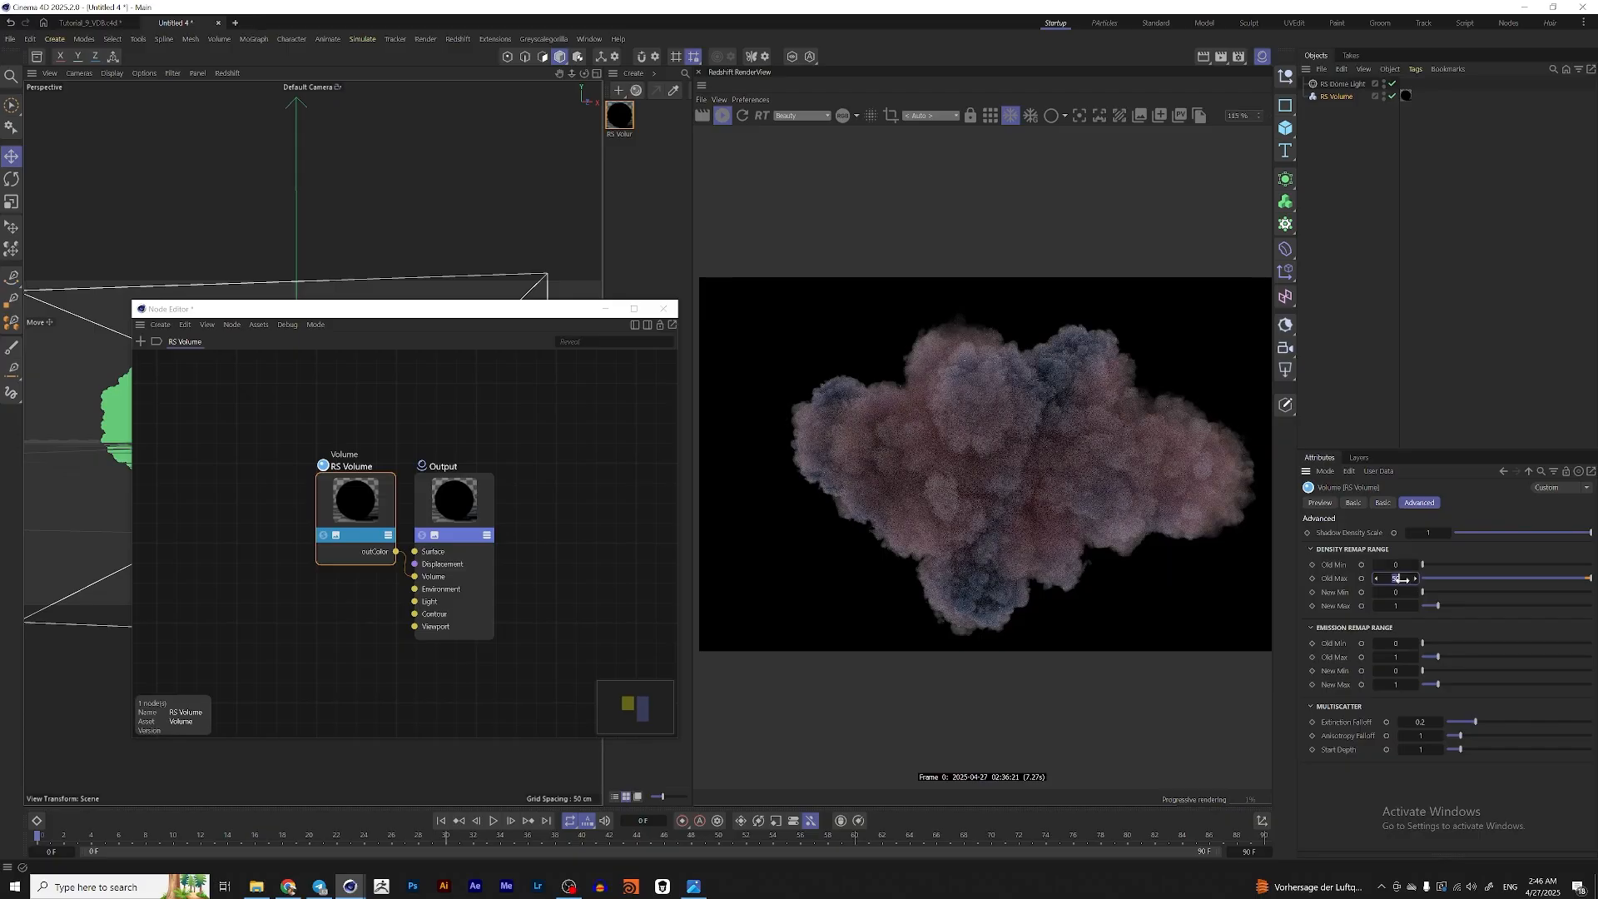
{"action": "type", "text": "50"}
{"action": "key", "text": "BackSpace"}
{"action": "key", "text": "BackSpace"}
{"action": "type", "text": "75"}
{"action": "key", "text": "Return"}
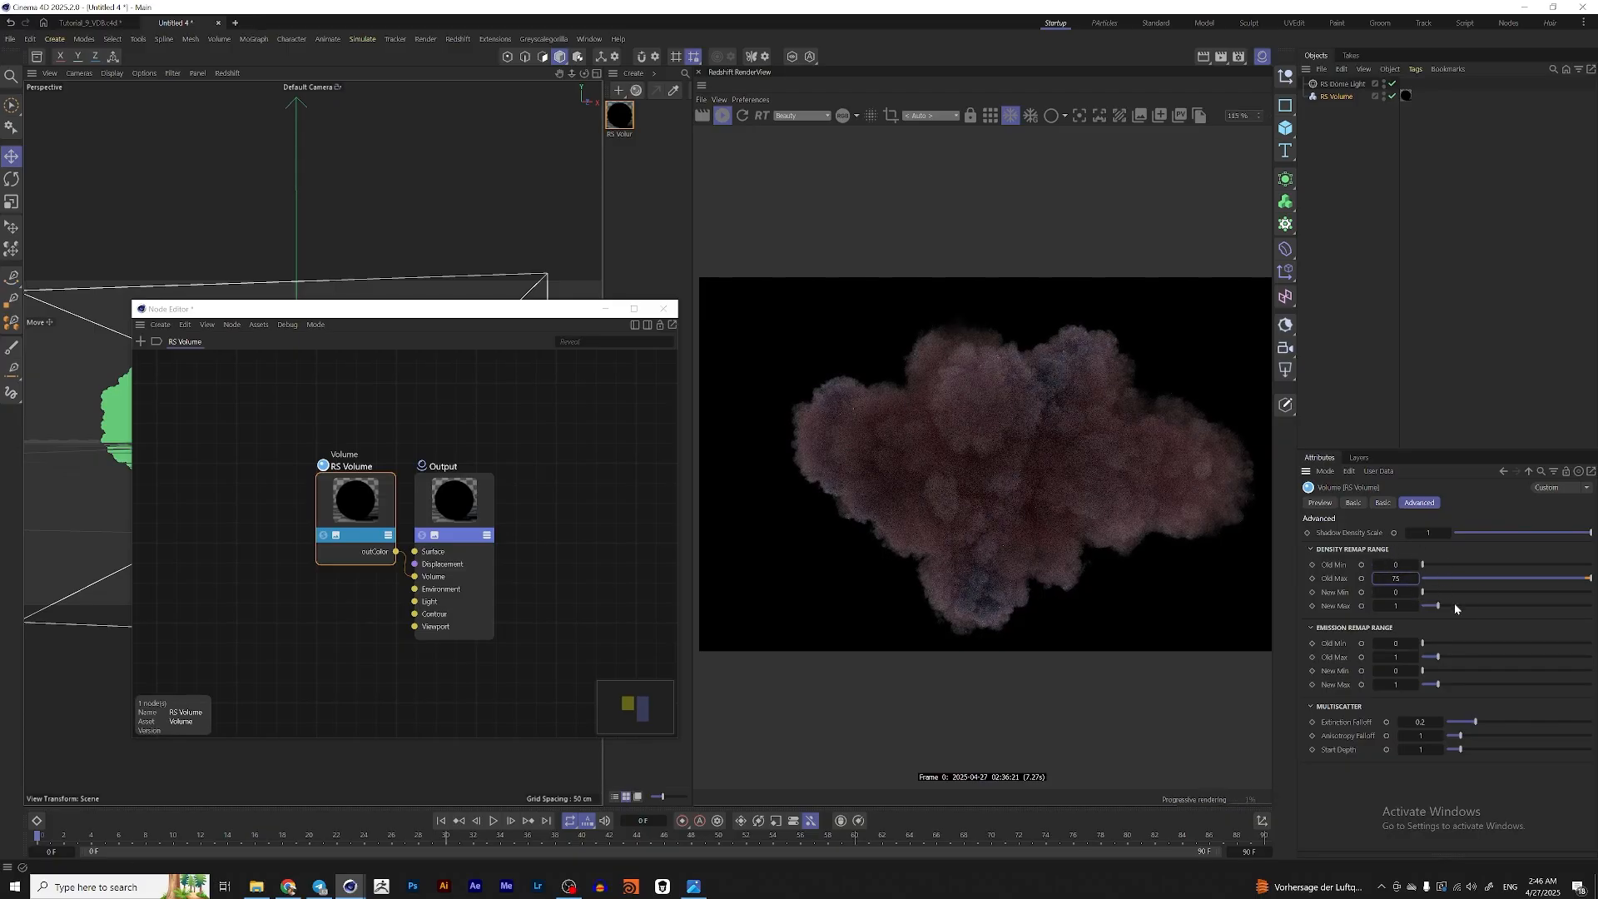
{"action": "left_click", "coordinate": [1398, 577]}
- Lower the volume's scatter coefficient to about 1.2 and its absorption coefficient to 0.99
{"action": "left_click", "coordinate": [1383, 503]}
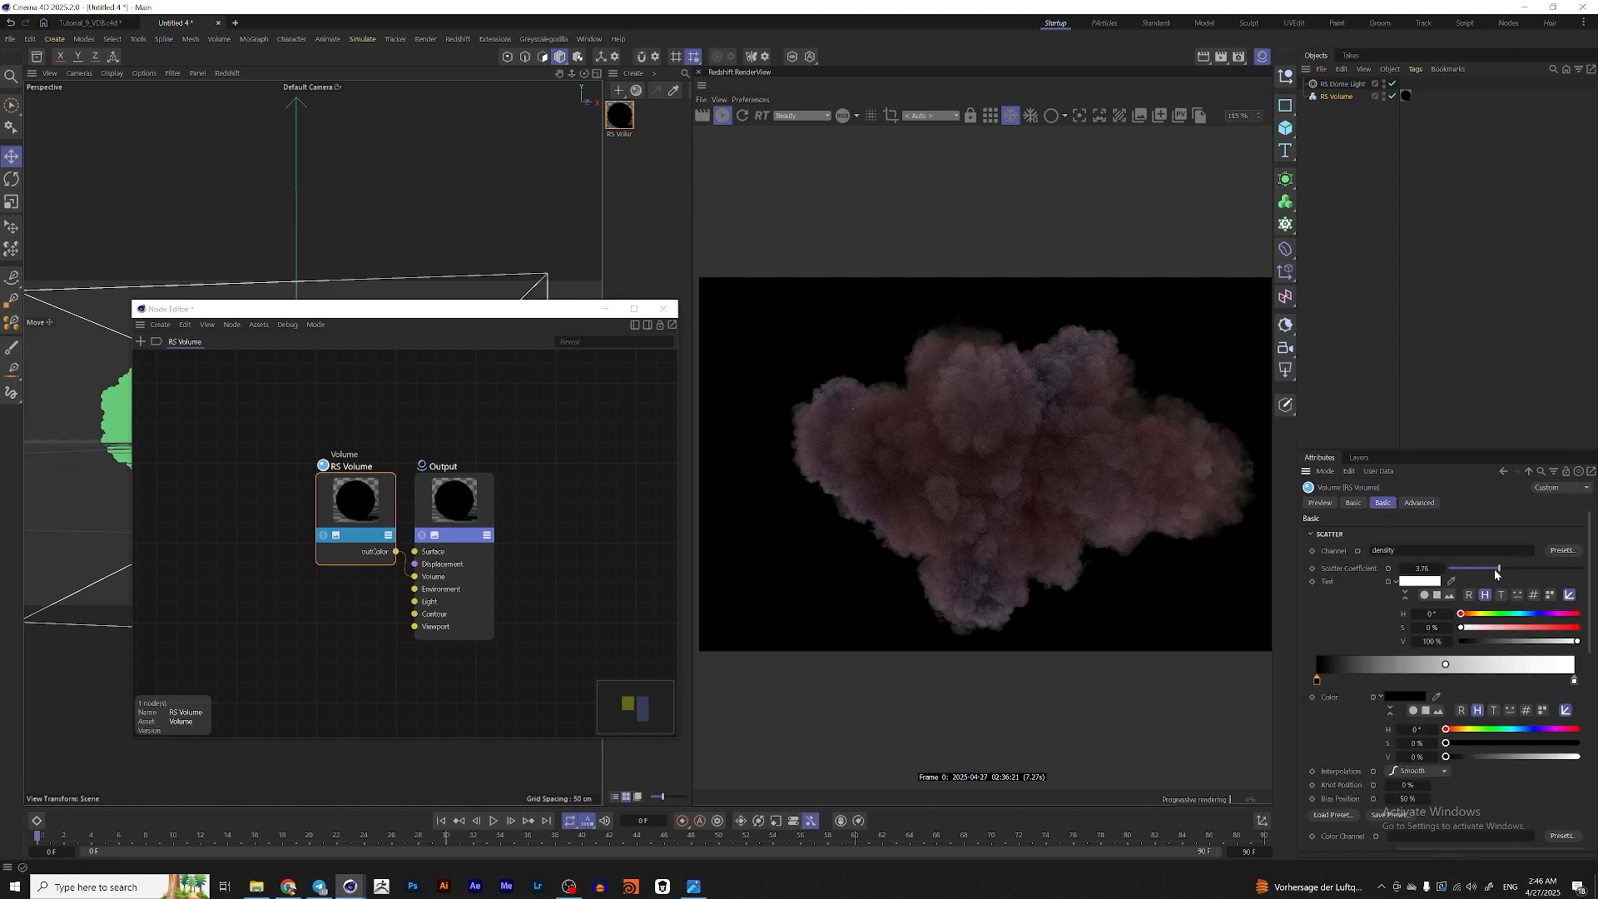
{"action": "left_click_drag", "start_coordinate": [1499, 568], "coordinate": [1470, 568]}
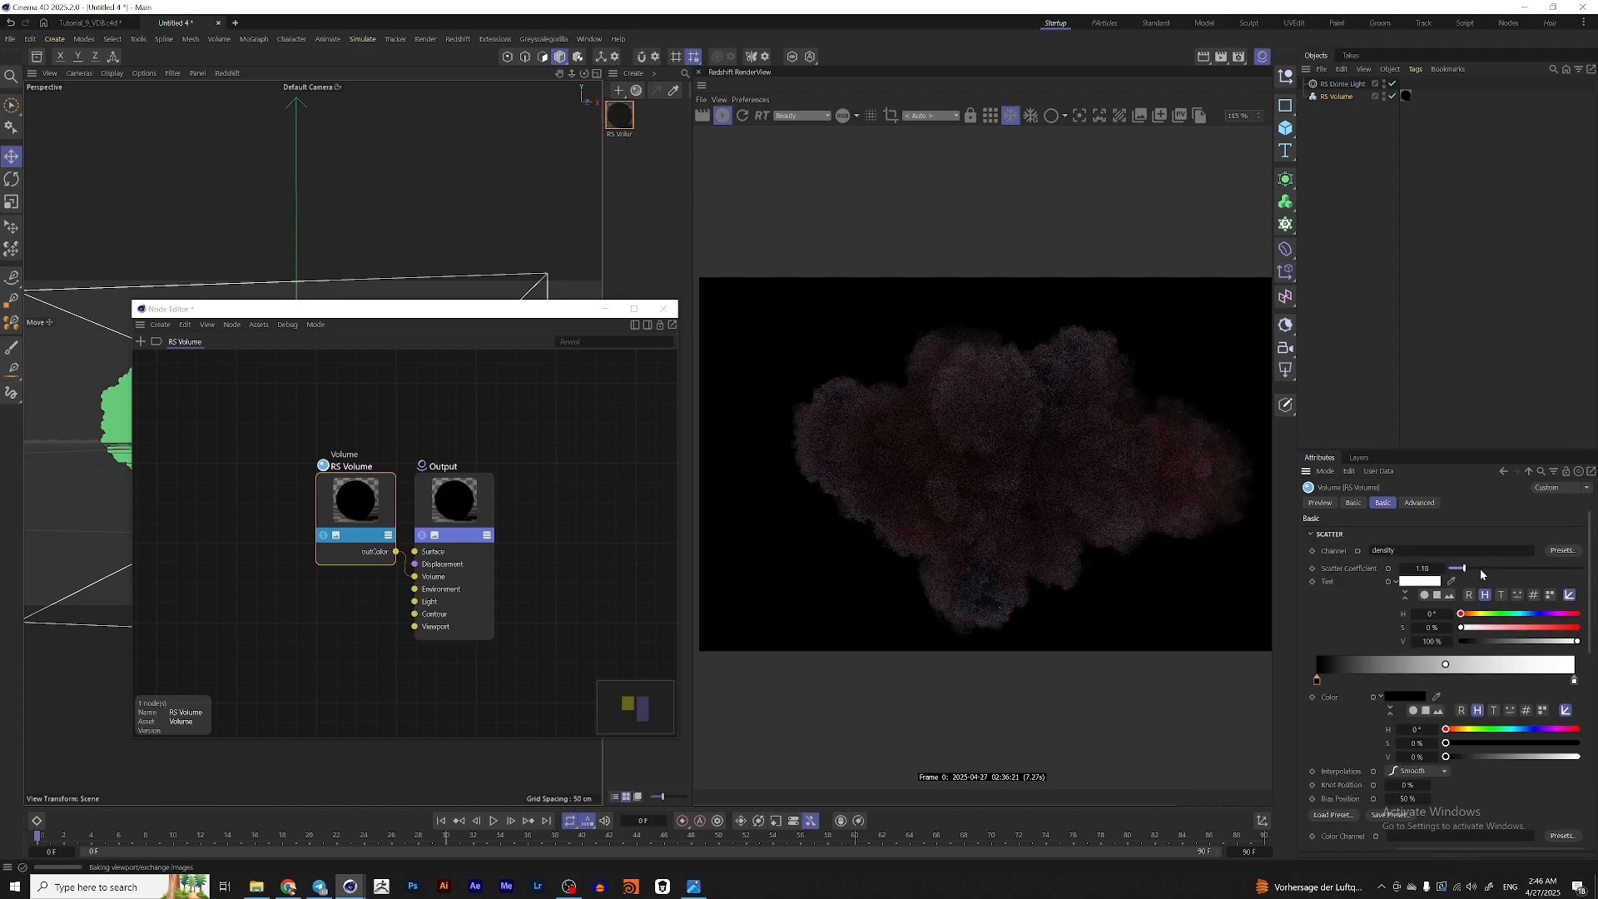
{"action": "scroll", "coordinate": [1498, 708], "scroll_direction": "down", "scroll_amount": 3}
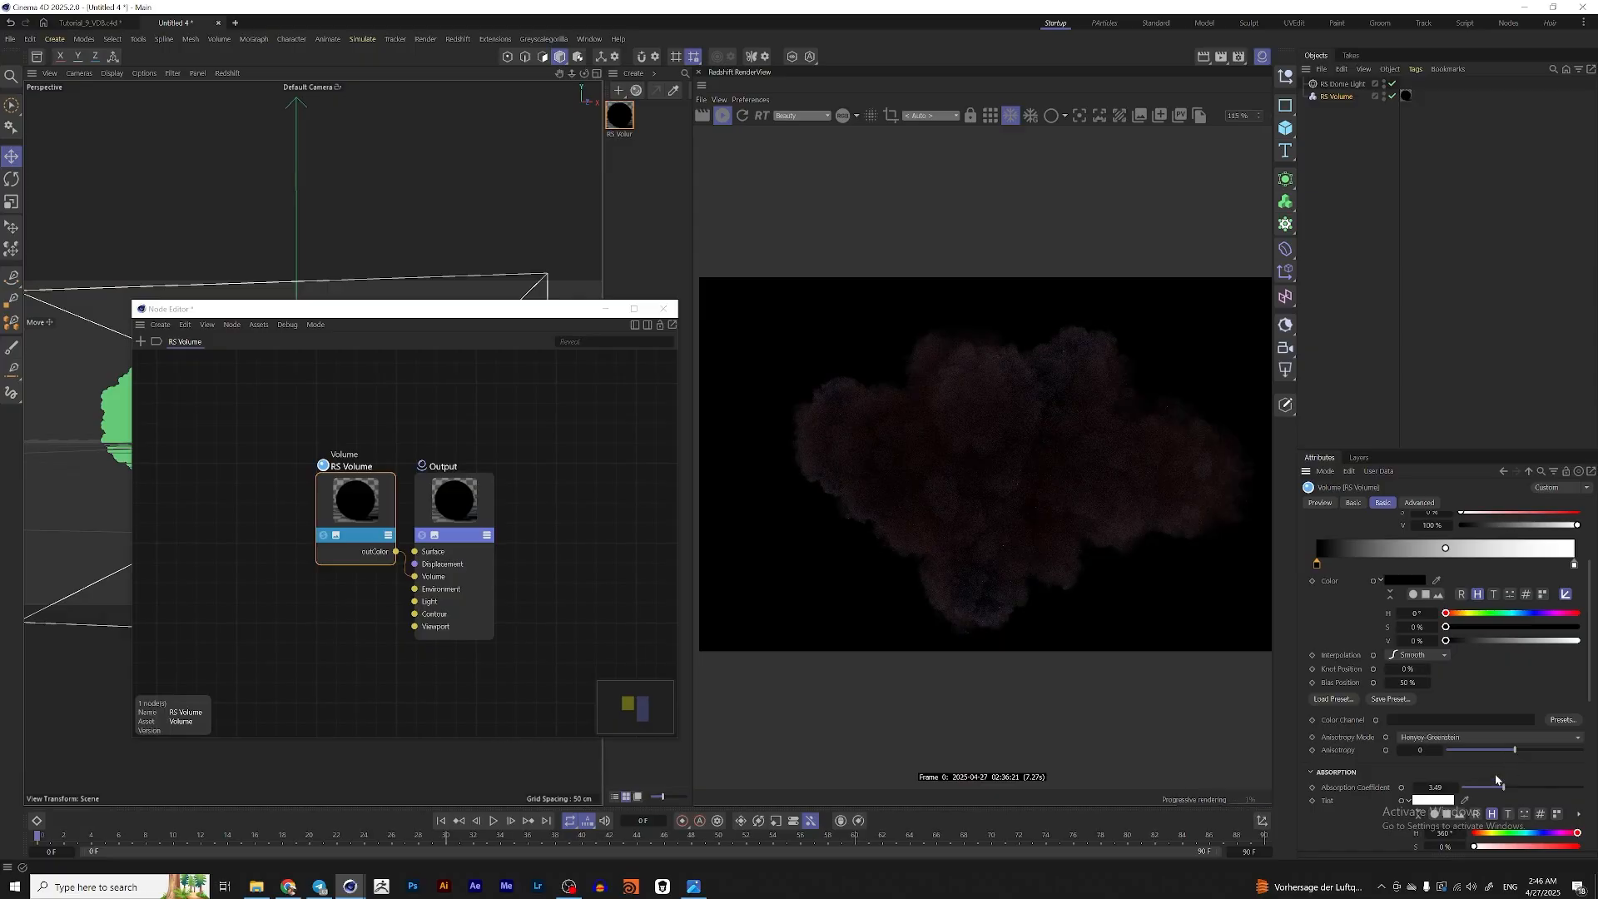
{"action": "left_click_drag", "start_coordinate": [1503, 786], "coordinate": [1470, 788]}
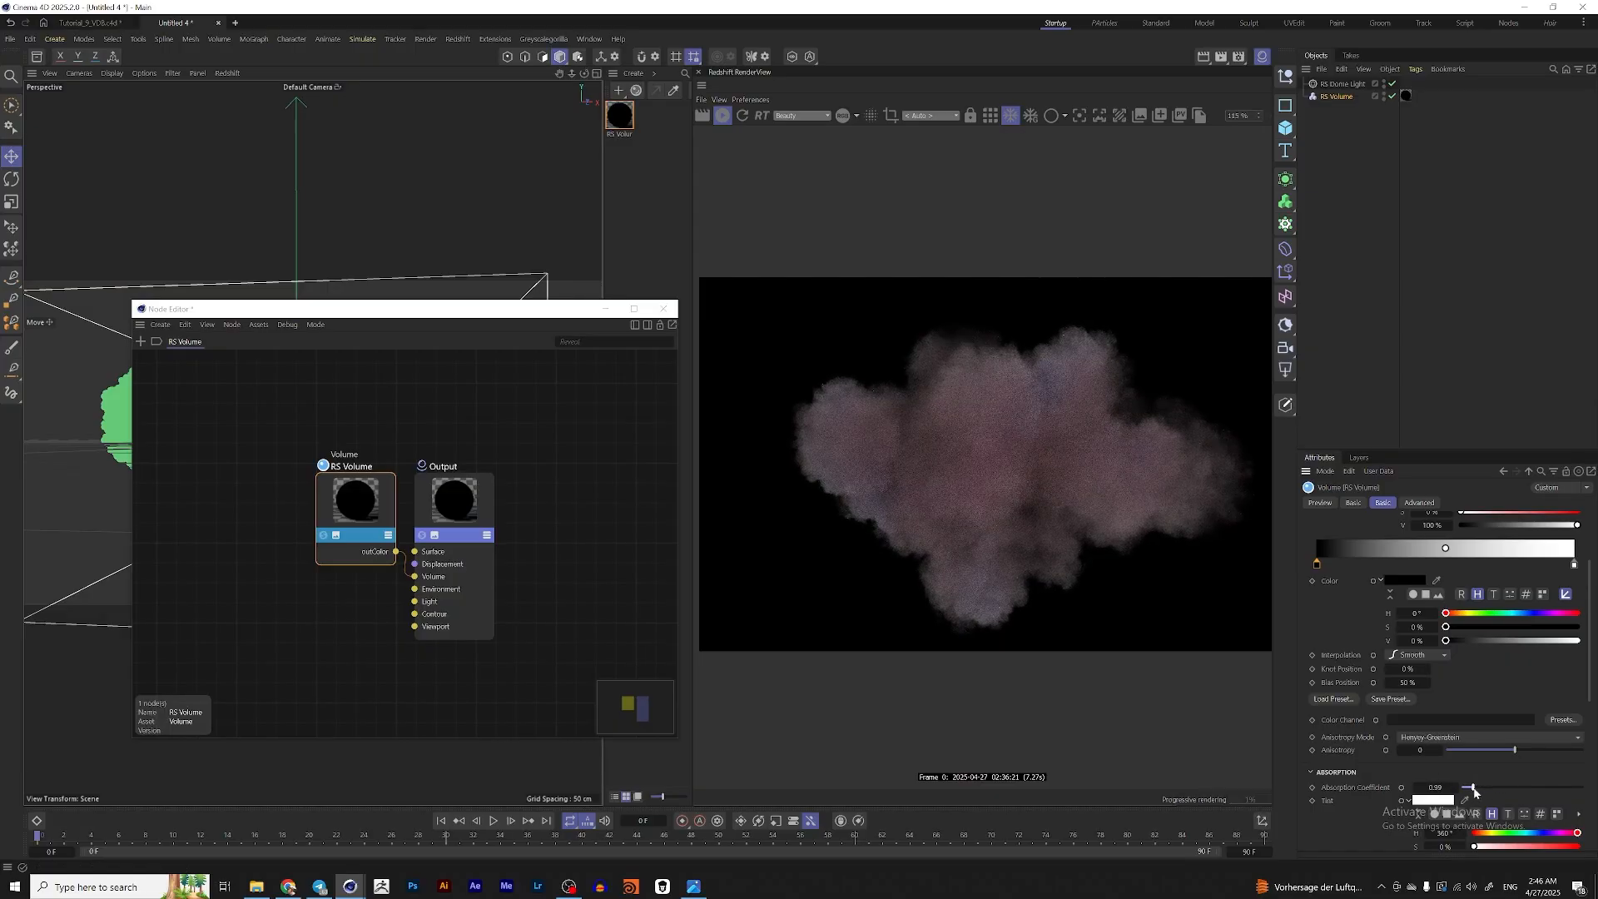
{"action": "left_click", "coordinate": [1473, 787]}
- Open the render settings, show Redshift's advanced sampling options and disable Automatic Sampling
{"action": "left_click", "coordinate": [1240, 57]}
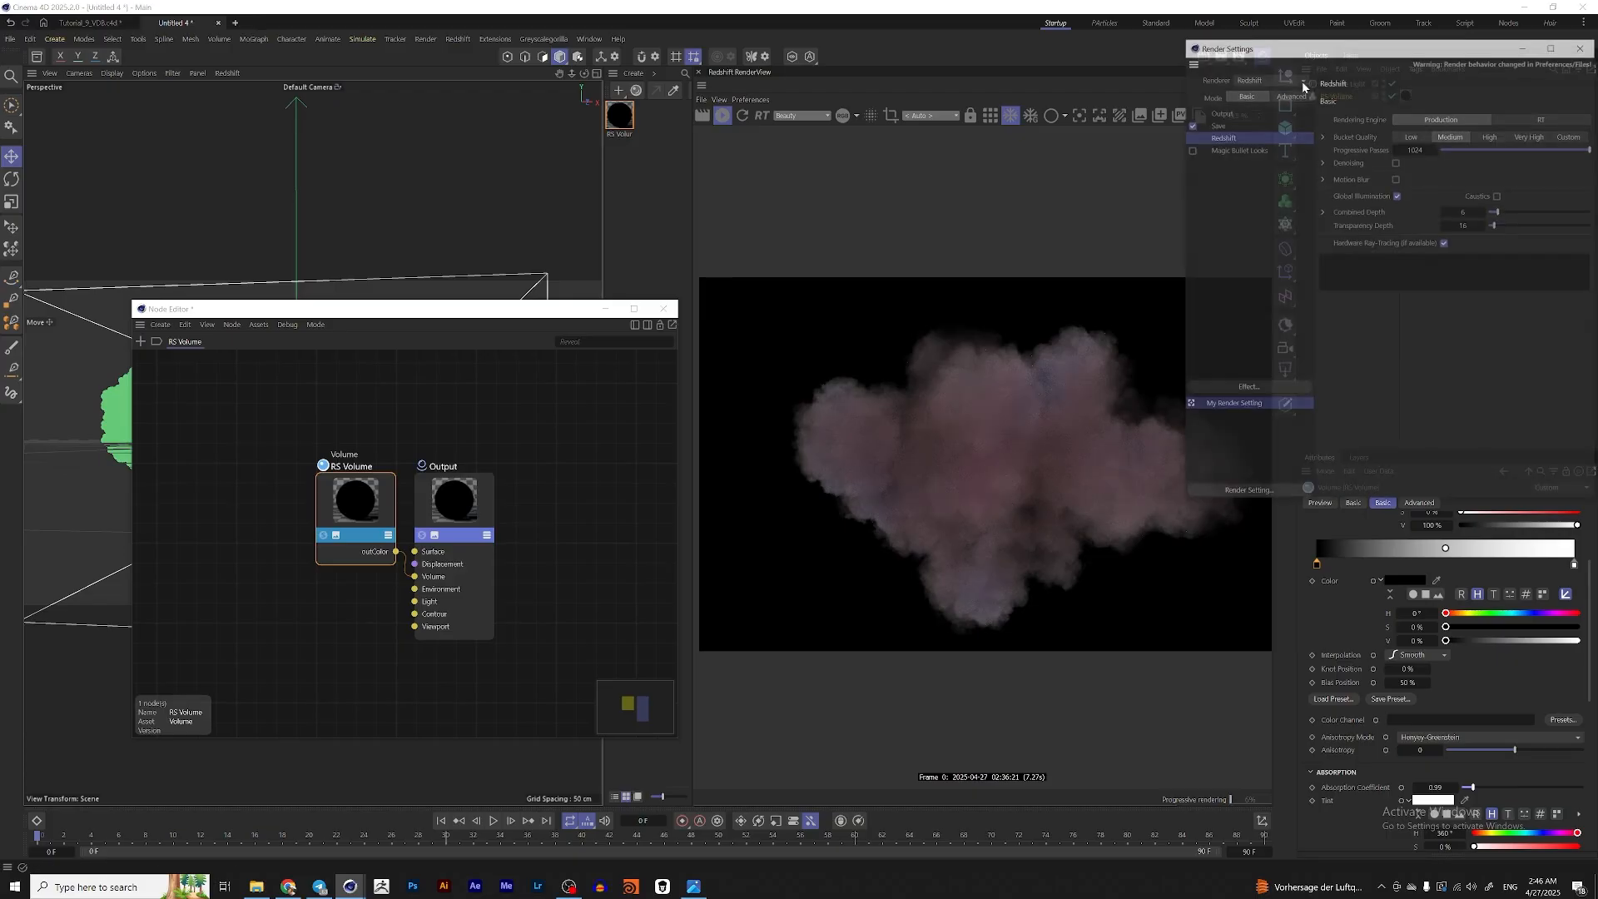
{"action": "left_click_drag", "start_coordinate": [1305, 50], "coordinate": [380, 213]}
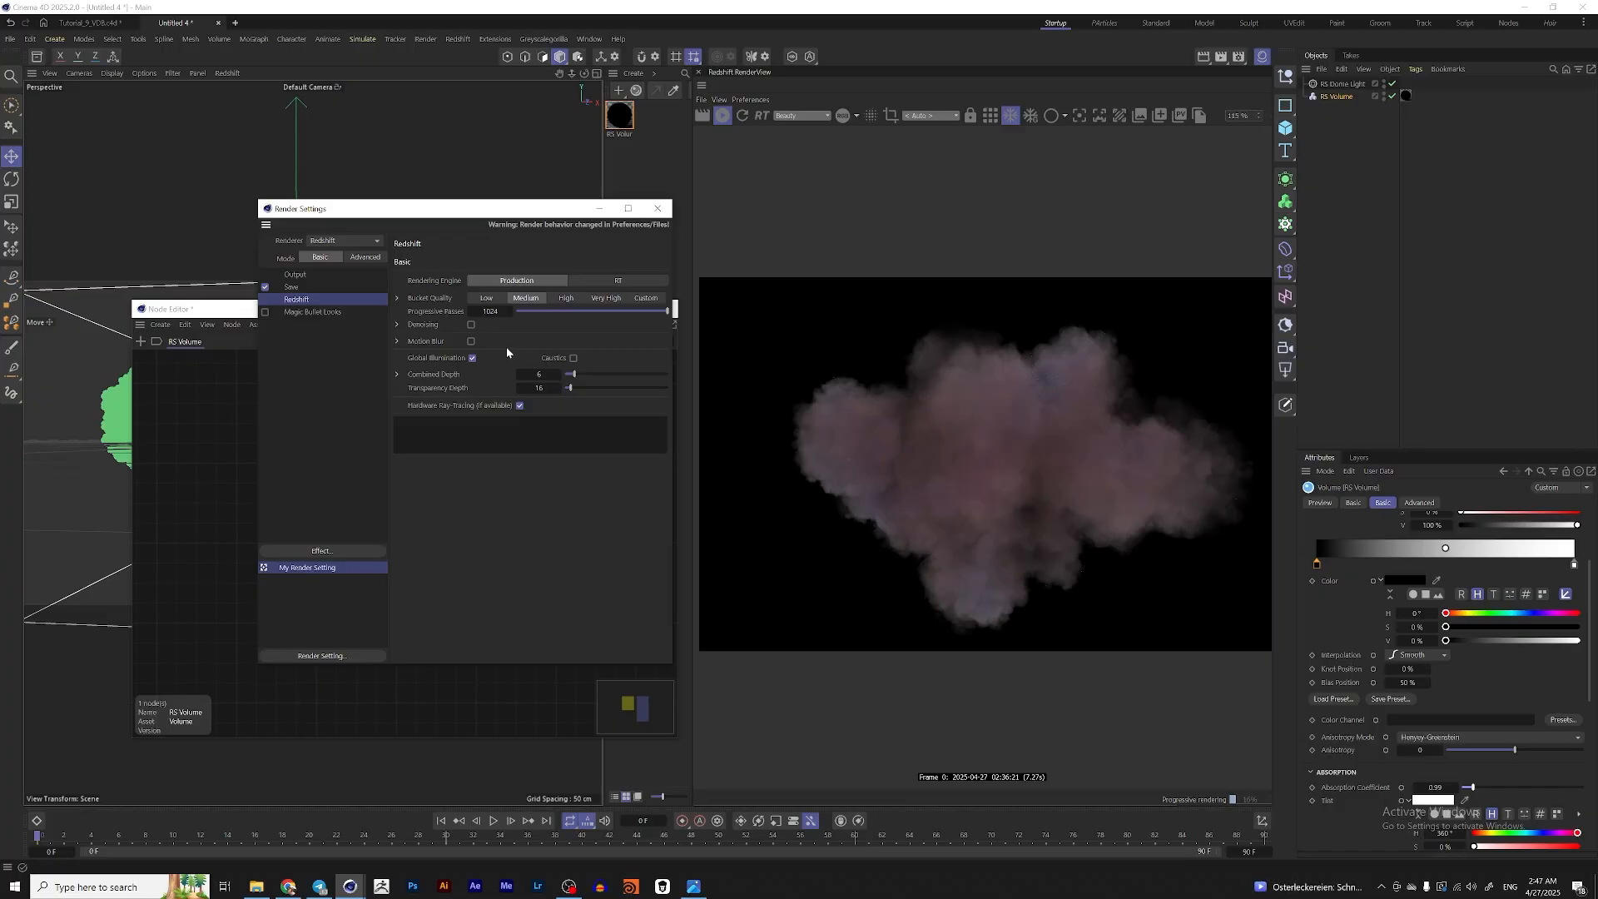
{"action": "left_click", "coordinate": [366, 257]}
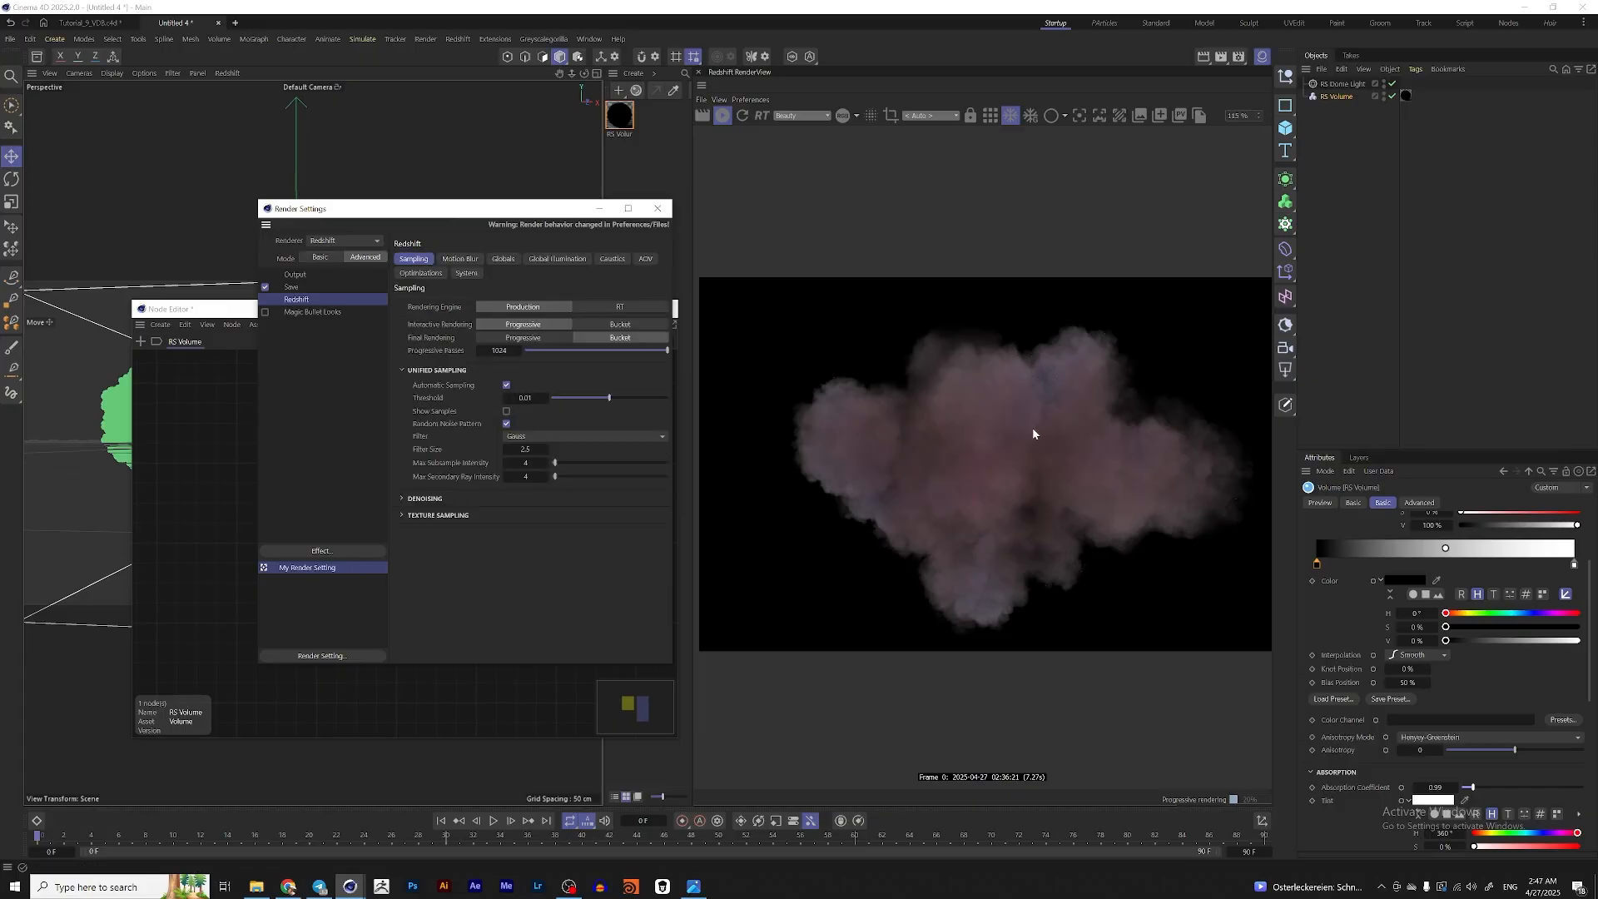
{"action": "left_click", "coordinate": [506, 385]}
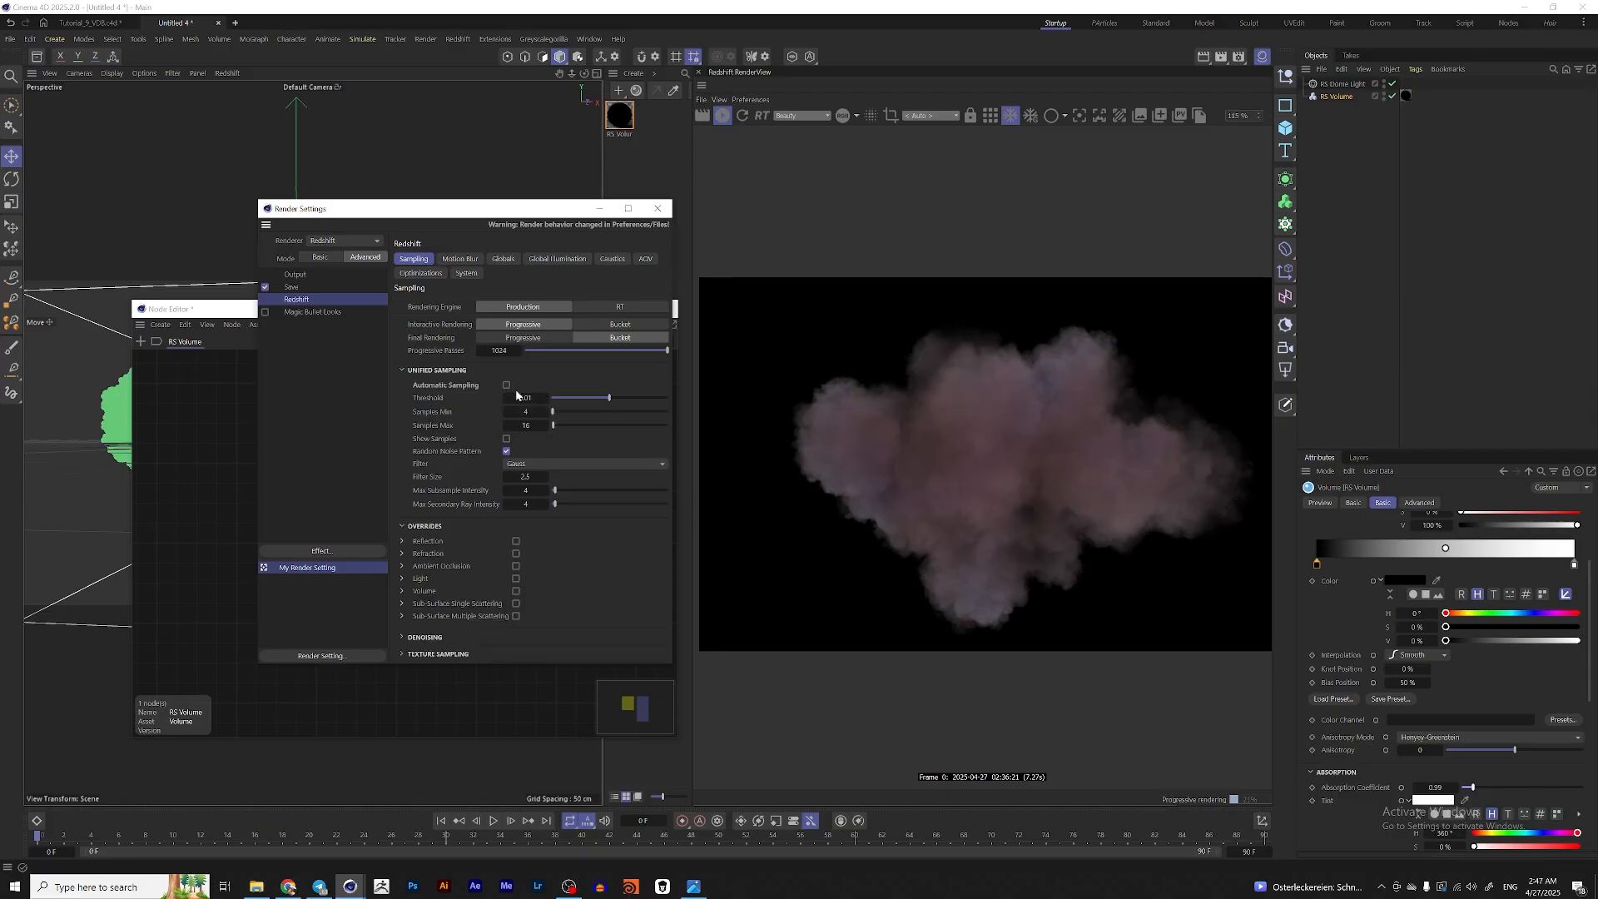
- Set the unified sampling's Samples Min to 64 and Samples Max to 128
{"action": "left_click", "coordinate": [528, 424]}
{"action": "type", "text": "128"}
{"action": "left_click", "coordinate": [526, 411]}
{"action": "type", "text": "64"}
{"action": "key", "text": "Return"}
{"action": "left_click_drag", "start_coordinate": [533, 211], "coordinate": [549, 199]}
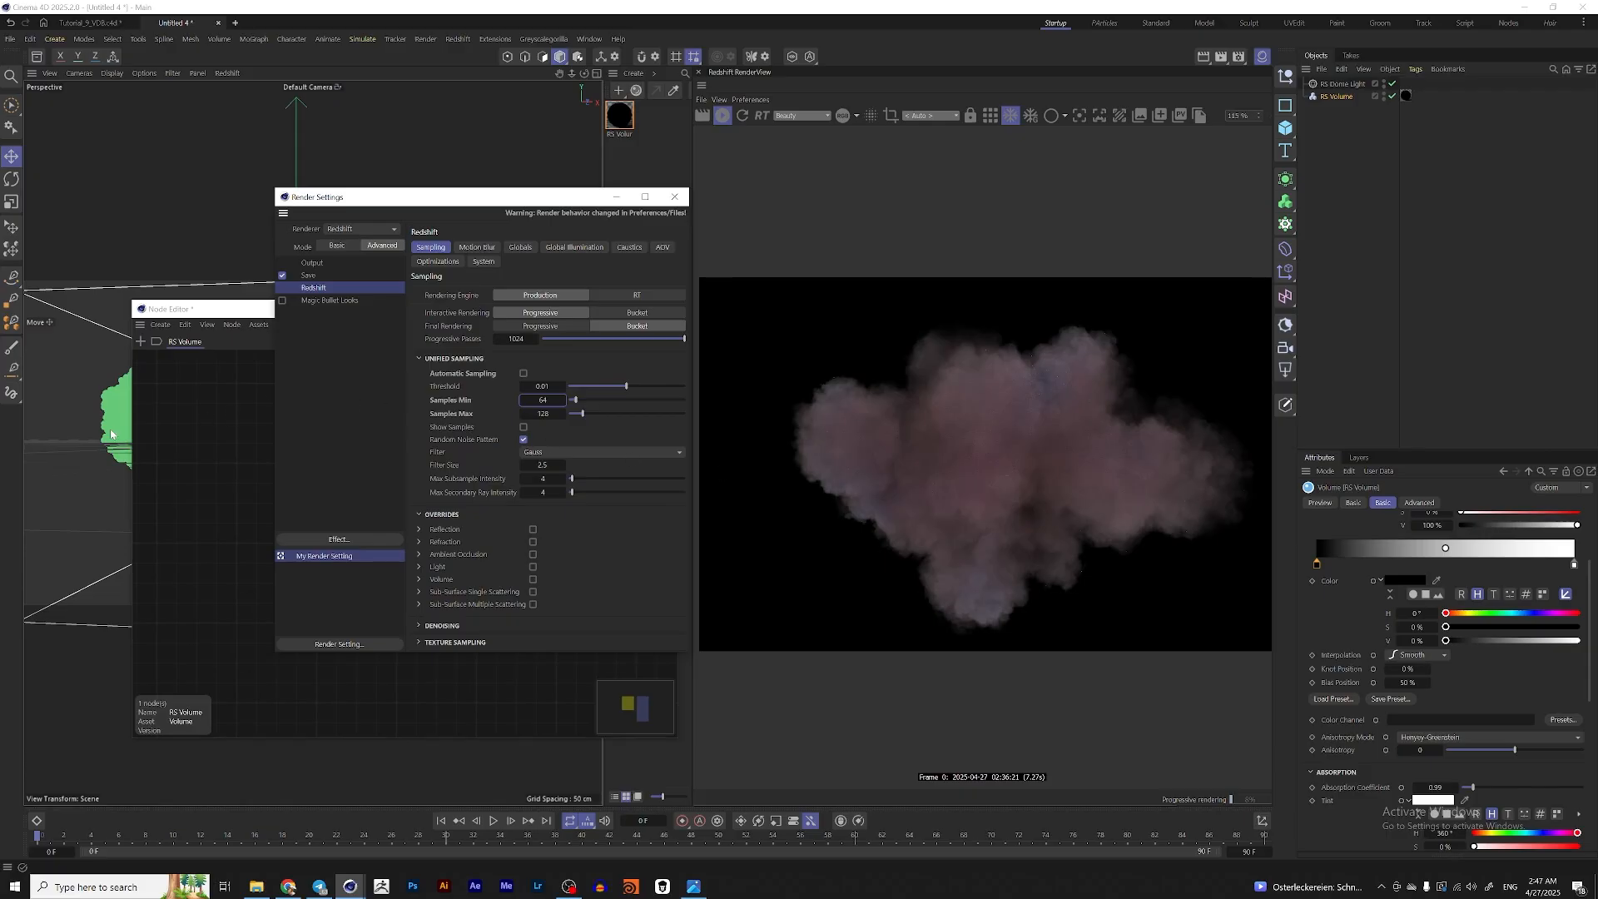
{"action": "left_click_drag", "start_coordinate": [110, 434], "coordinate": [279, 444], "text": "alt"}
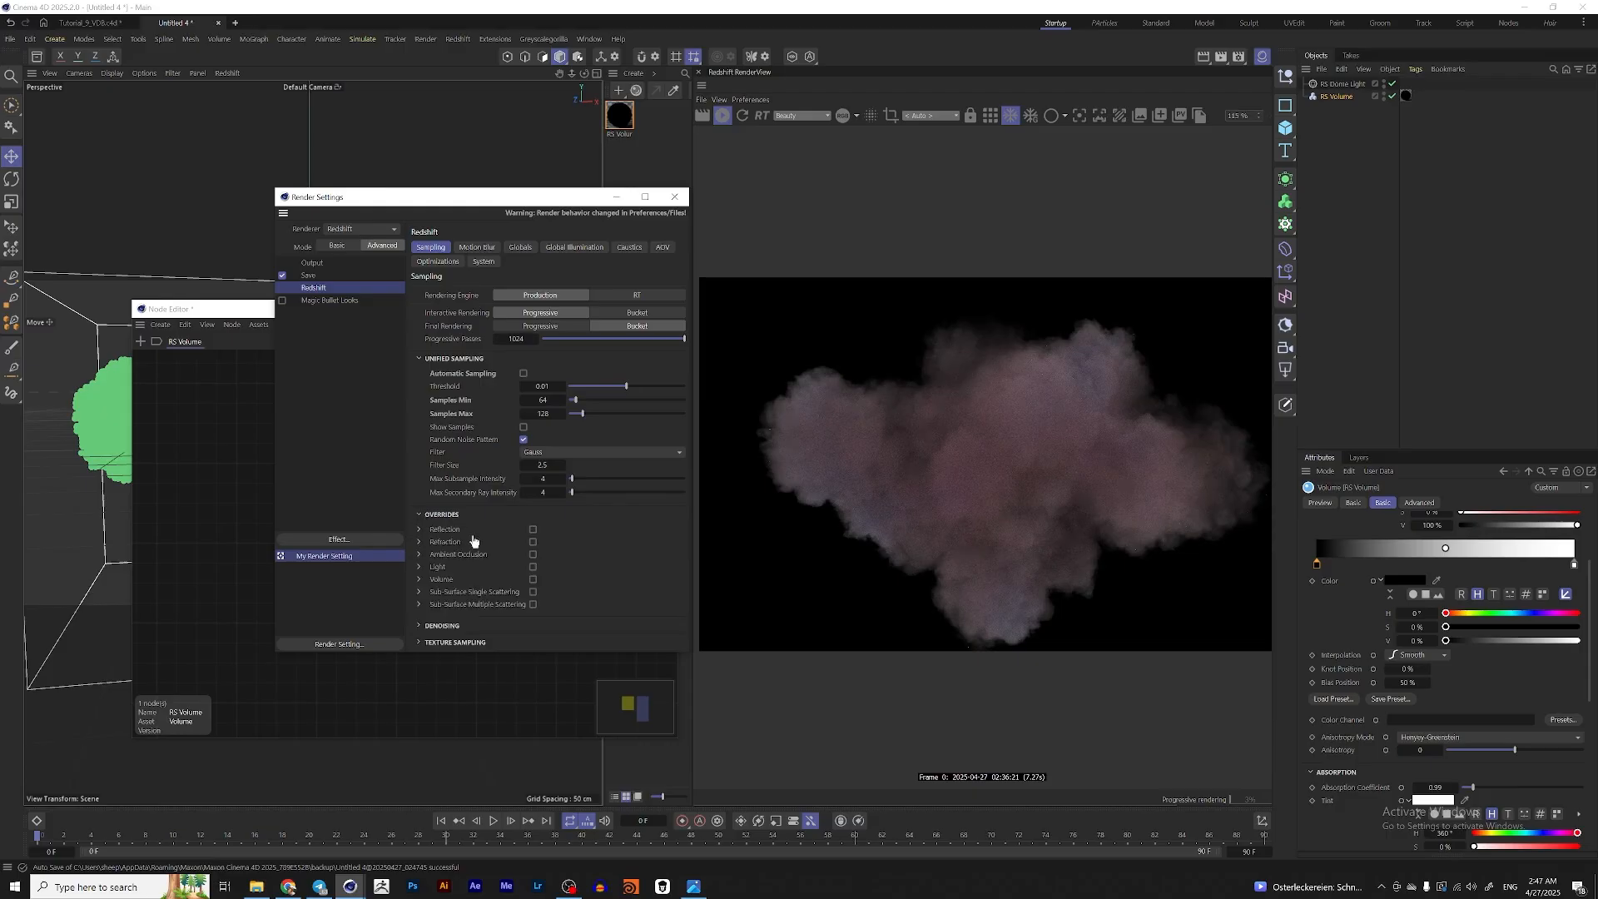
- Enable the Volume sampling override in Replace mode and set its Samples to 512
{"action": "left_click", "coordinate": [533, 579]}
{"action": "left_click", "coordinate": [420, 579]}
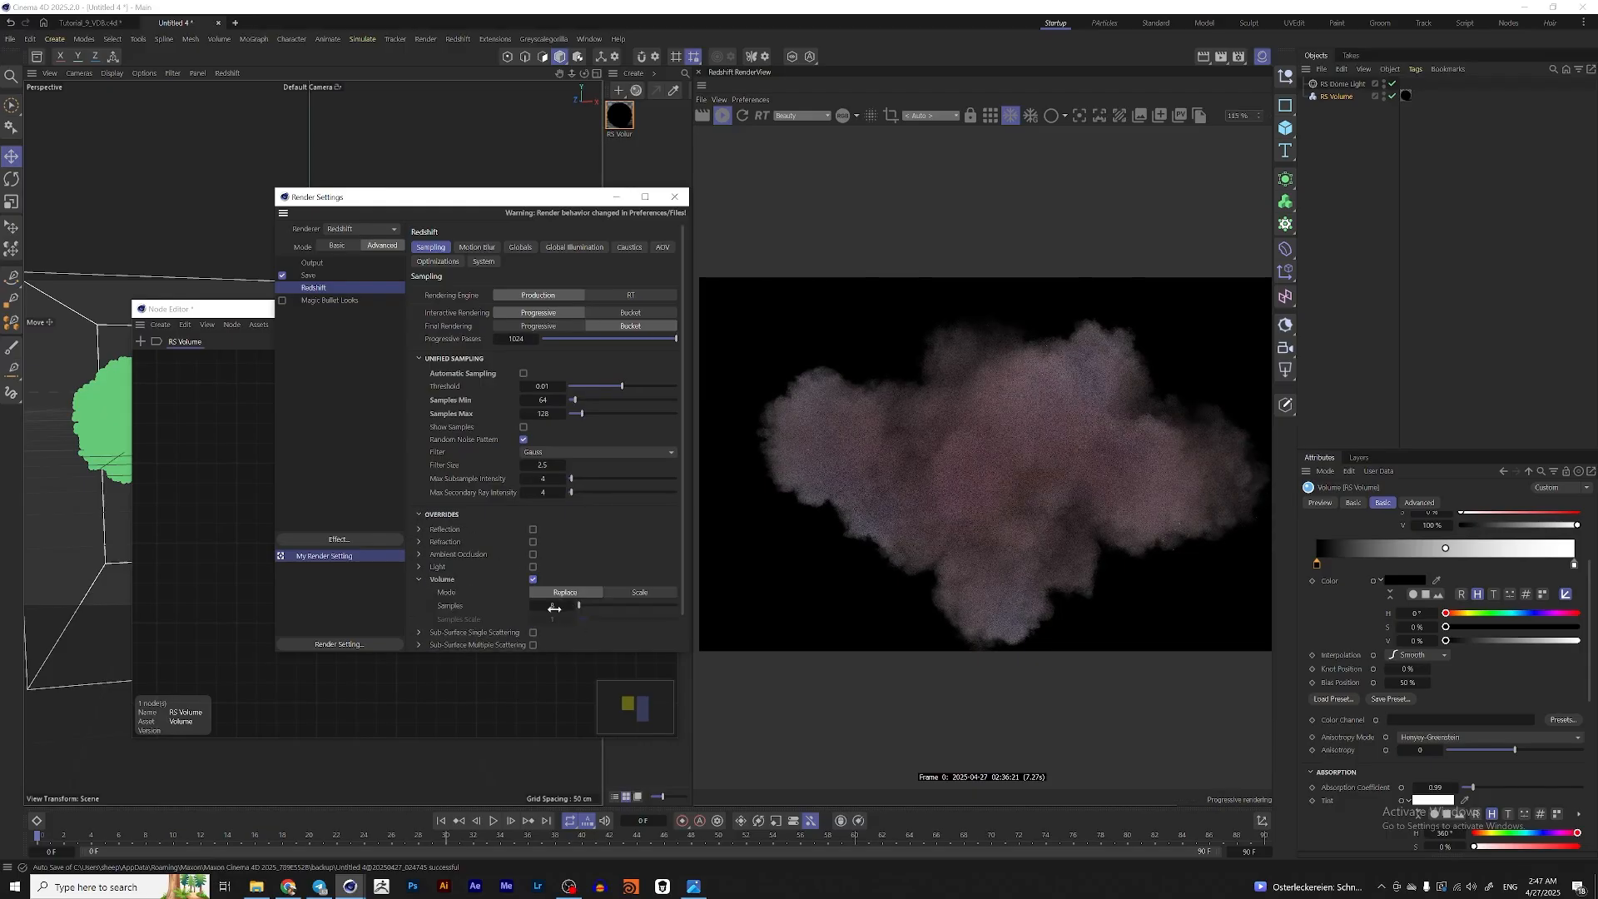
{"action": "left_click", "coordinate": [552, 606]}
{"action": "type", "text": "512"}
{"action": "key", "text": "Return"}
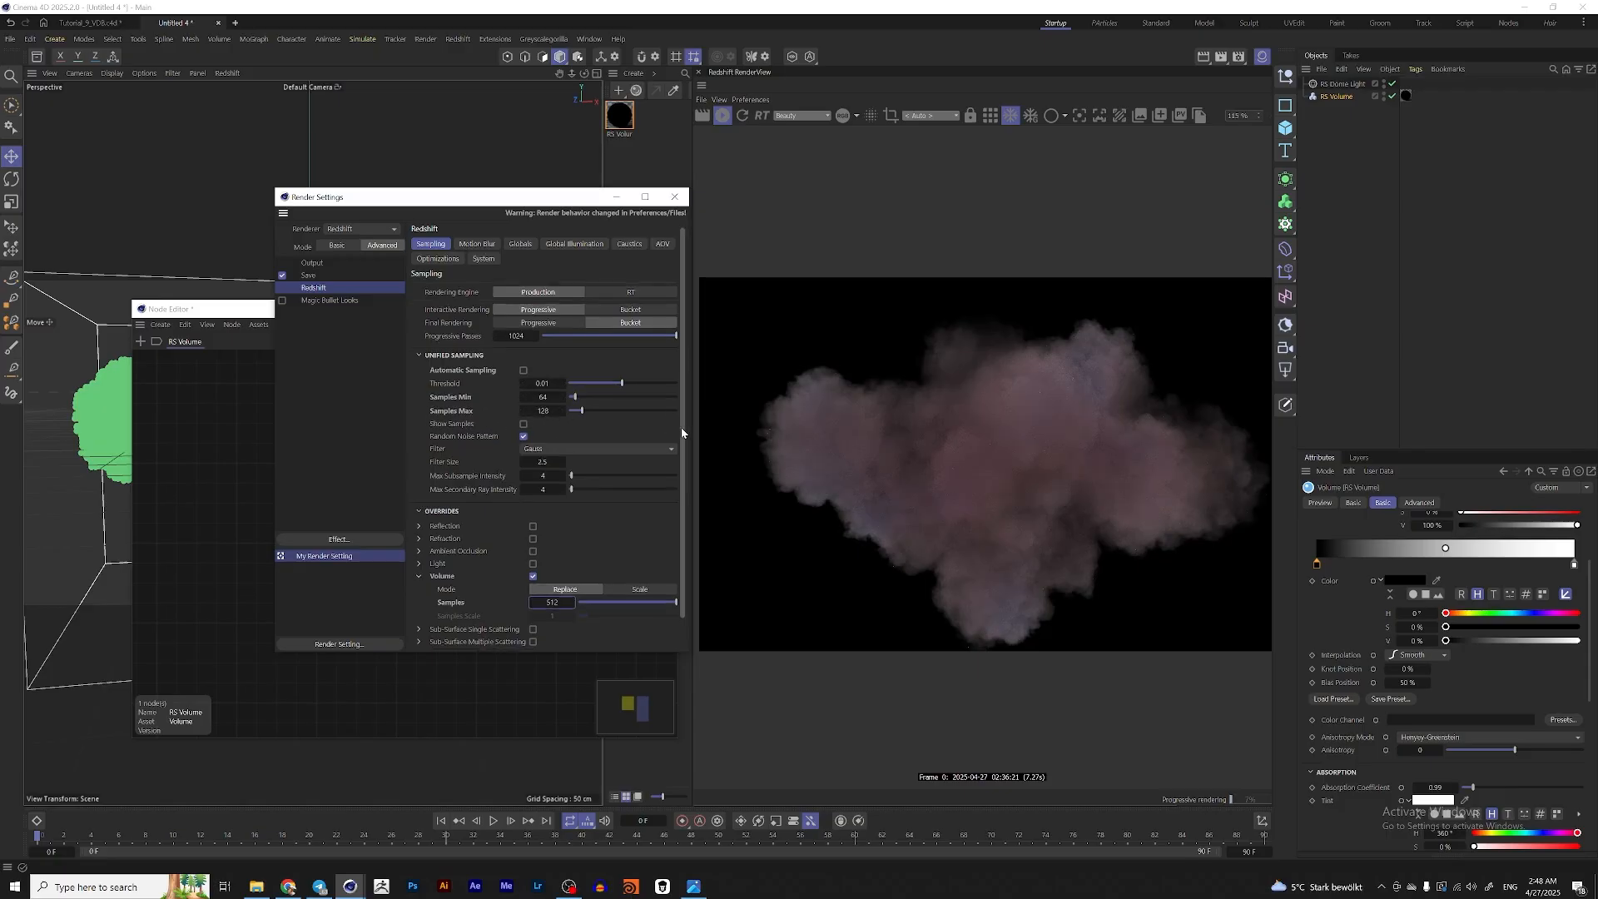
{"action": "scroll", "coordinate": [681, 427], "scroll_direction": "down", "scroll_amount": 1}
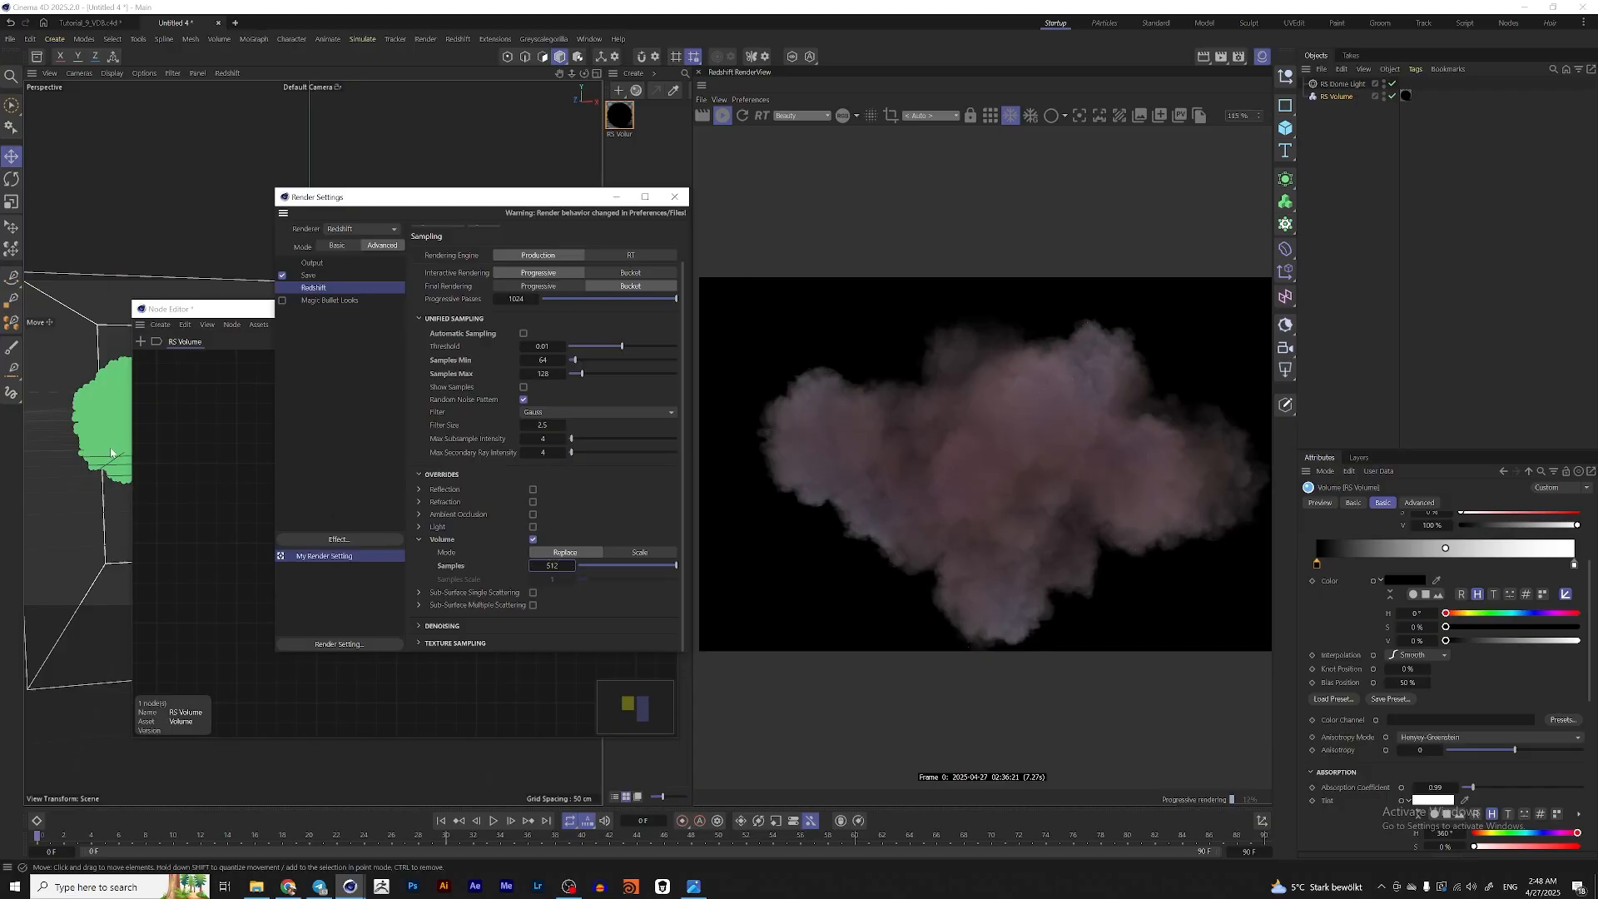
- Close the render settings and the volume material's Node Editor to uncover the perspective viewport
{"action": "right_click_drag", "start_coordinate": [111, 451], "coordinate": [67, 456], "text": "alt"}
{"action": "middle_click_drag", "start_coordinate": [111, 451], "coordinate": [104, 413], "text": "alt"}
{"action": "left_click_drag", "start_coordinate": [105, 413], "coordinate": [112, 393], "text": "alt"}
{"action": "middle_click_drag", "start_coordinate": [119, 455], "coordinate": [95, 420], "text": "alt"}
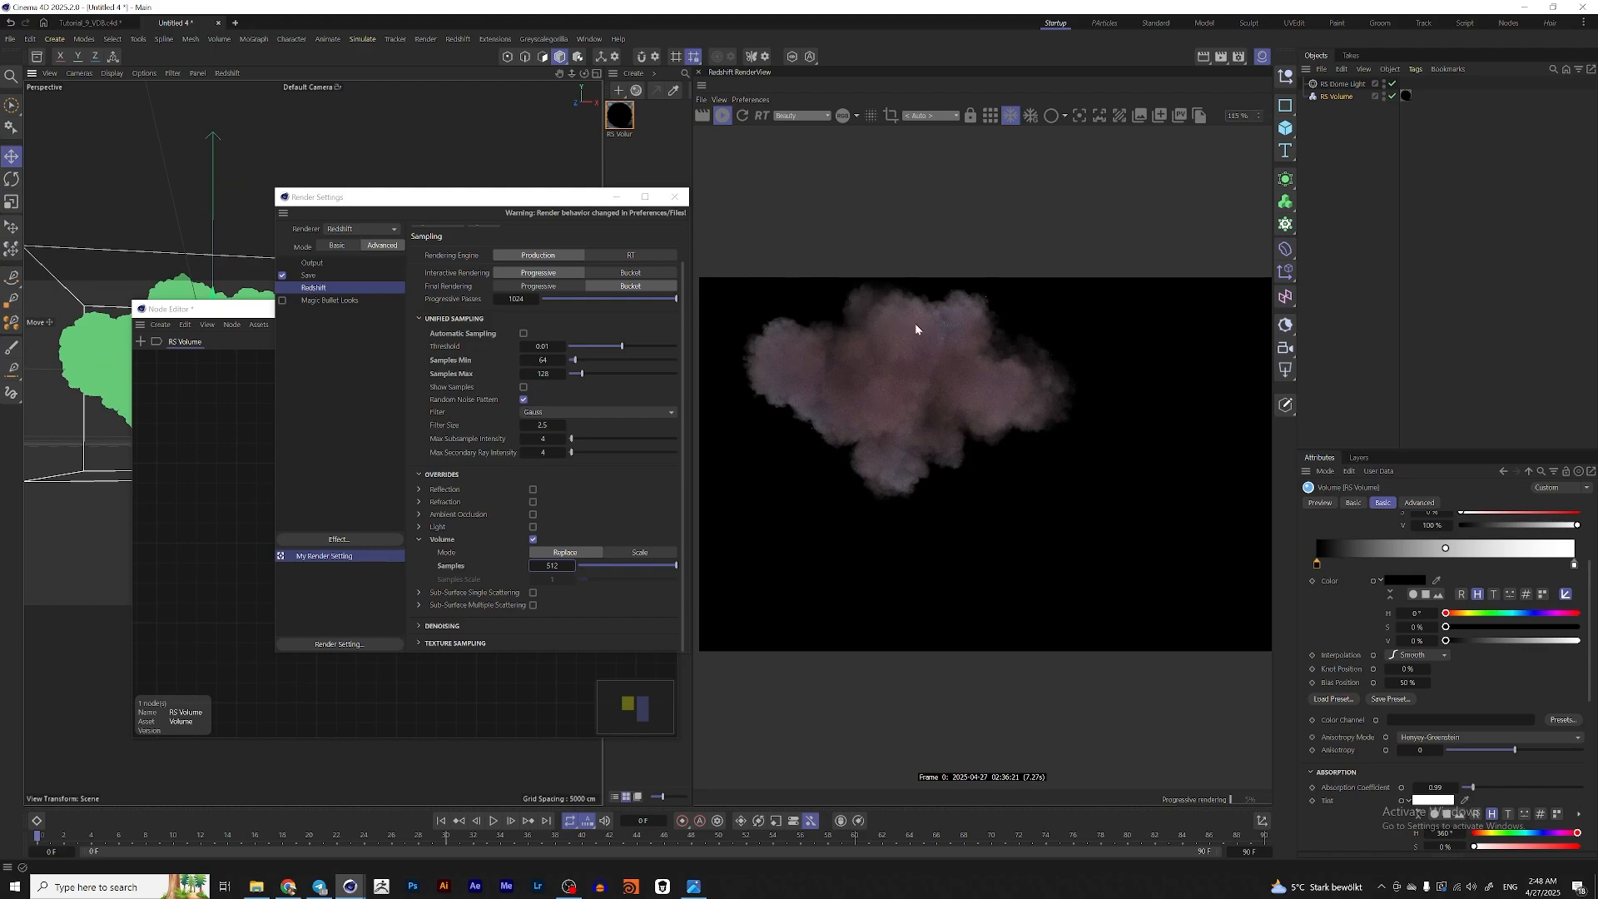
{"action": "middle_click_drag", "start_coordinate": [110, 389], "coordinate": [110, 380], "text": "alt"}
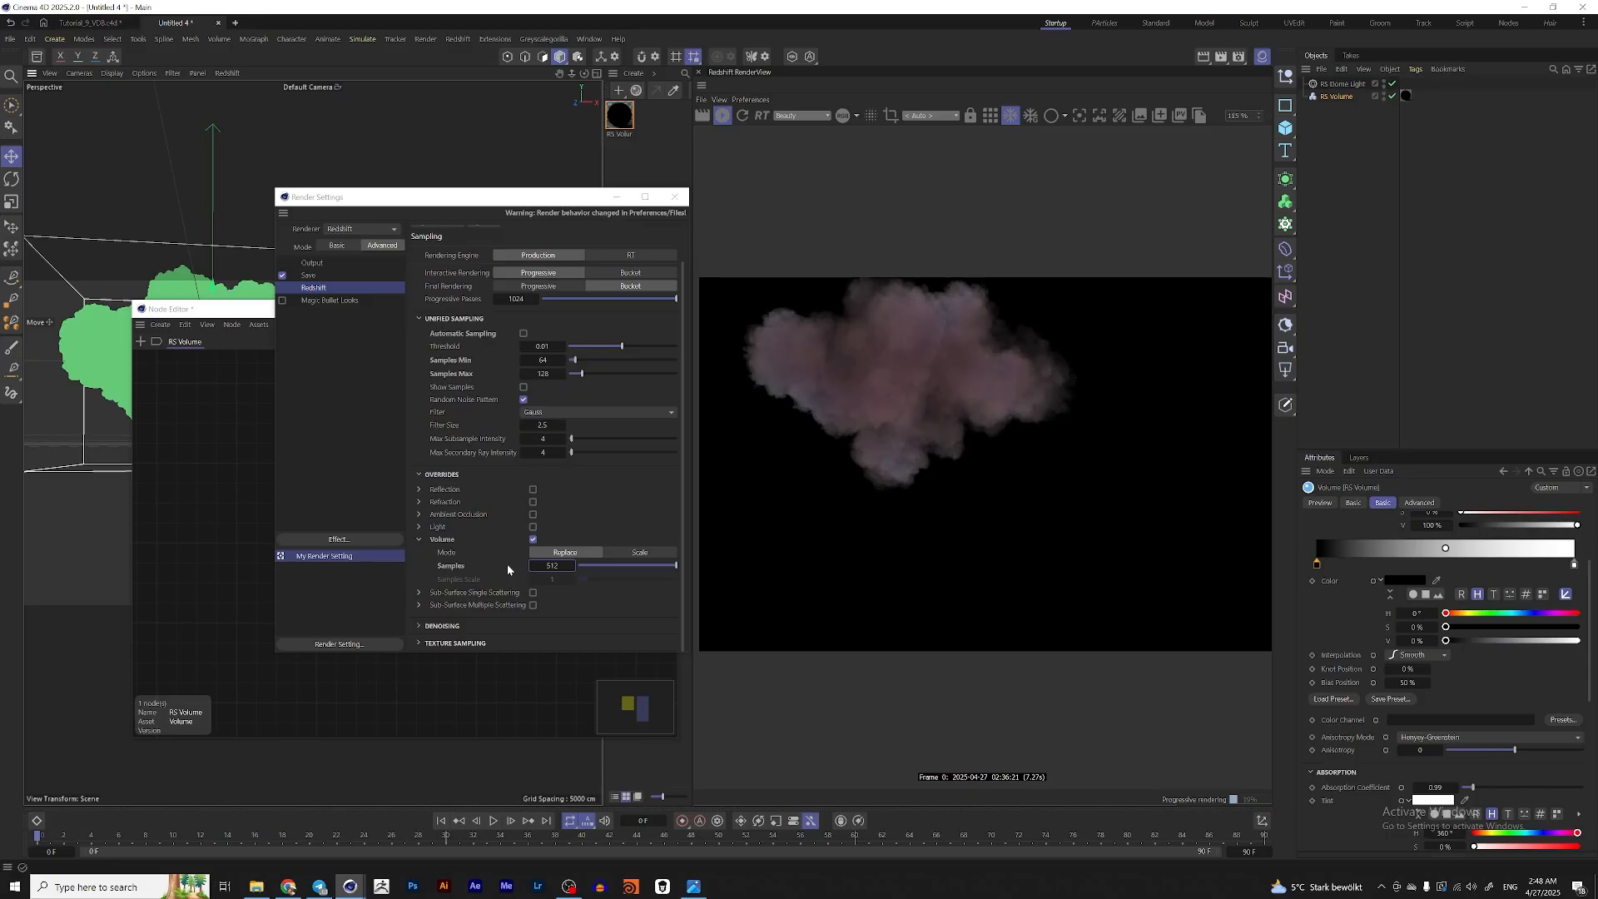
{"action": "left_click", "coordinate": [674, 196]}
{"action": "left_click_drag", "start_coordinate": [574, 313], "coordinate": [566, 265]}
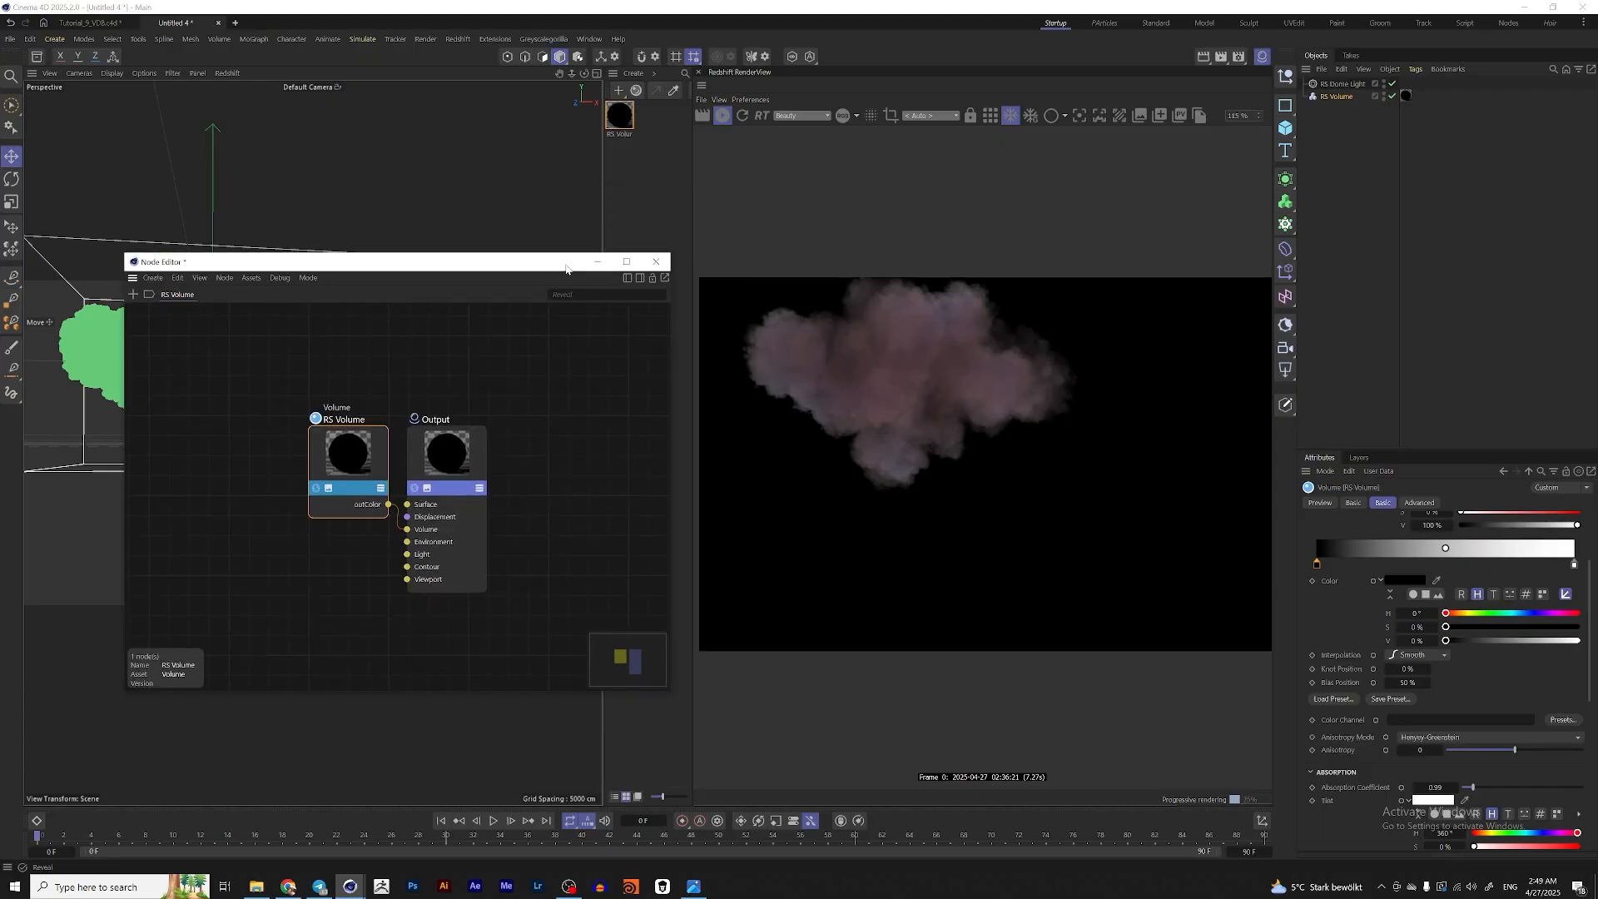
{"action": "middle_click_drag", "start_coordinate": [109, 385], "coordinate": [152, 442], "text": "alt"}
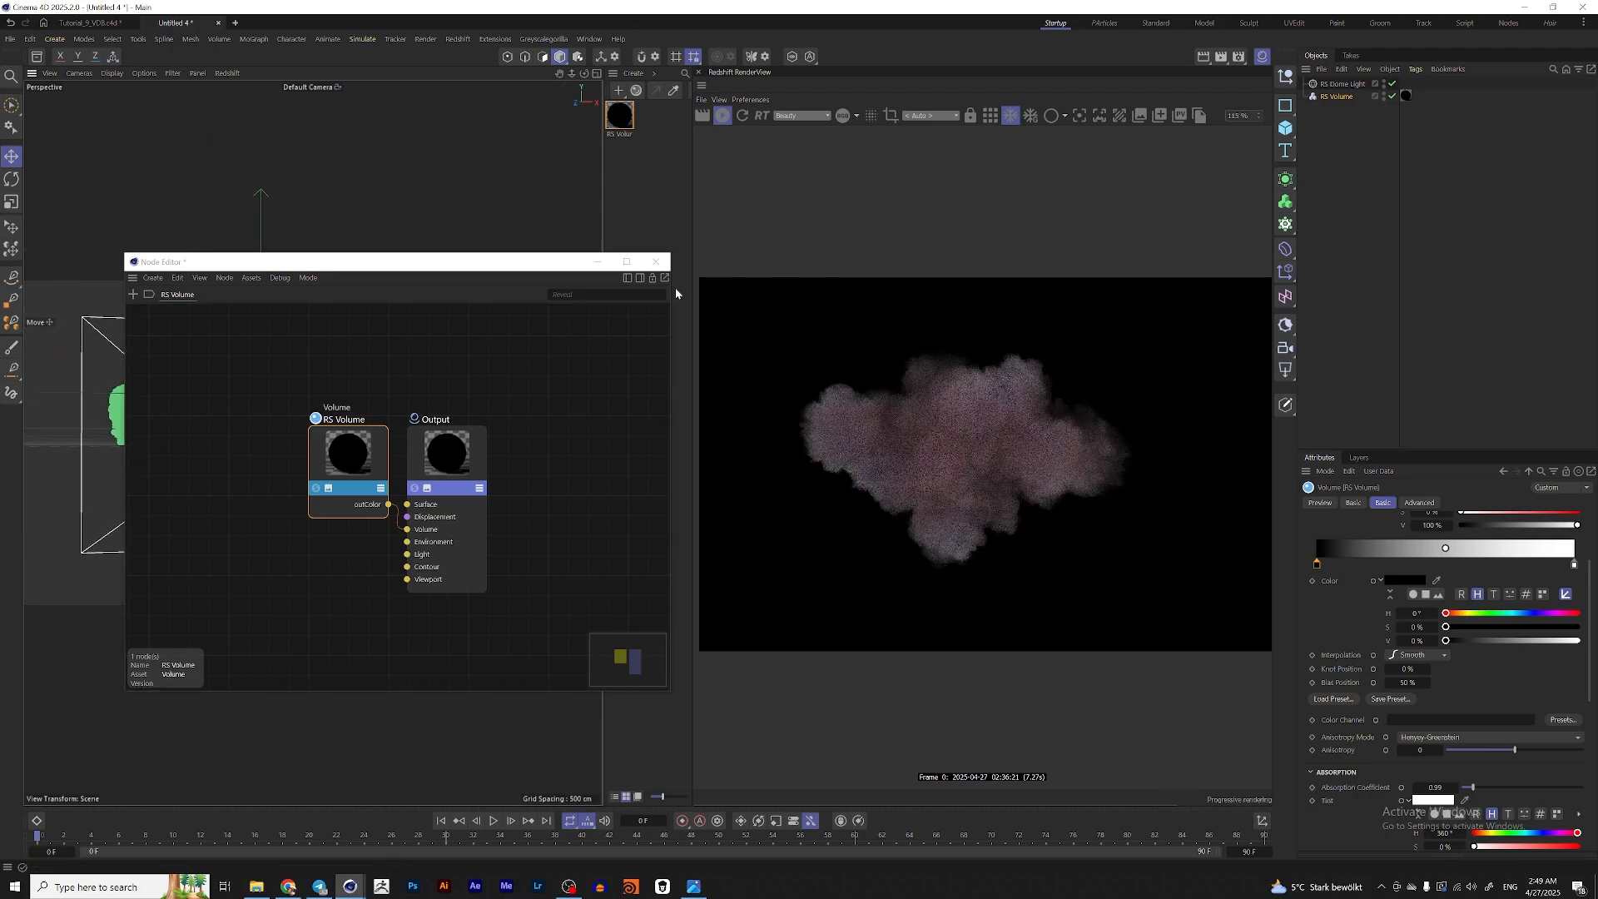
{"action": "left_click", "coordinate": [656, 262]}
- Examine the cloud's shape, framing and render quality in the viewport and the live render at different distances
{"action": "scroll", "coordinate": [341, 425], "scroll_direction": "up", "scroll_amount": 2}
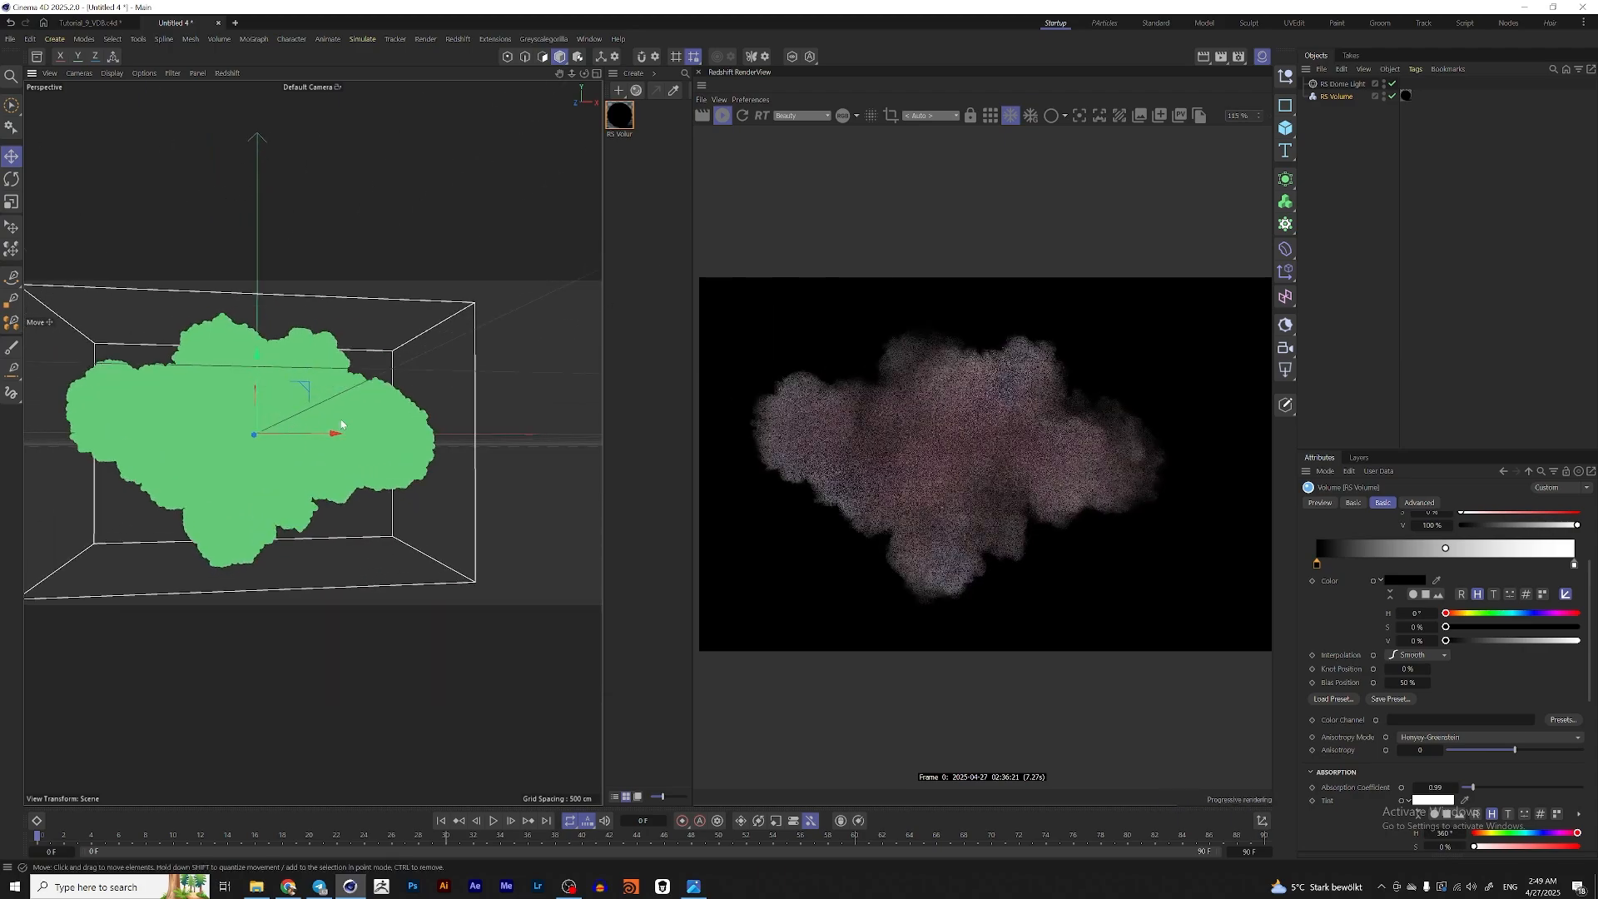
{"action": "scroll", "coordinate": [342, 426], "scroll_direction": "up", "scroll_amount": 3}
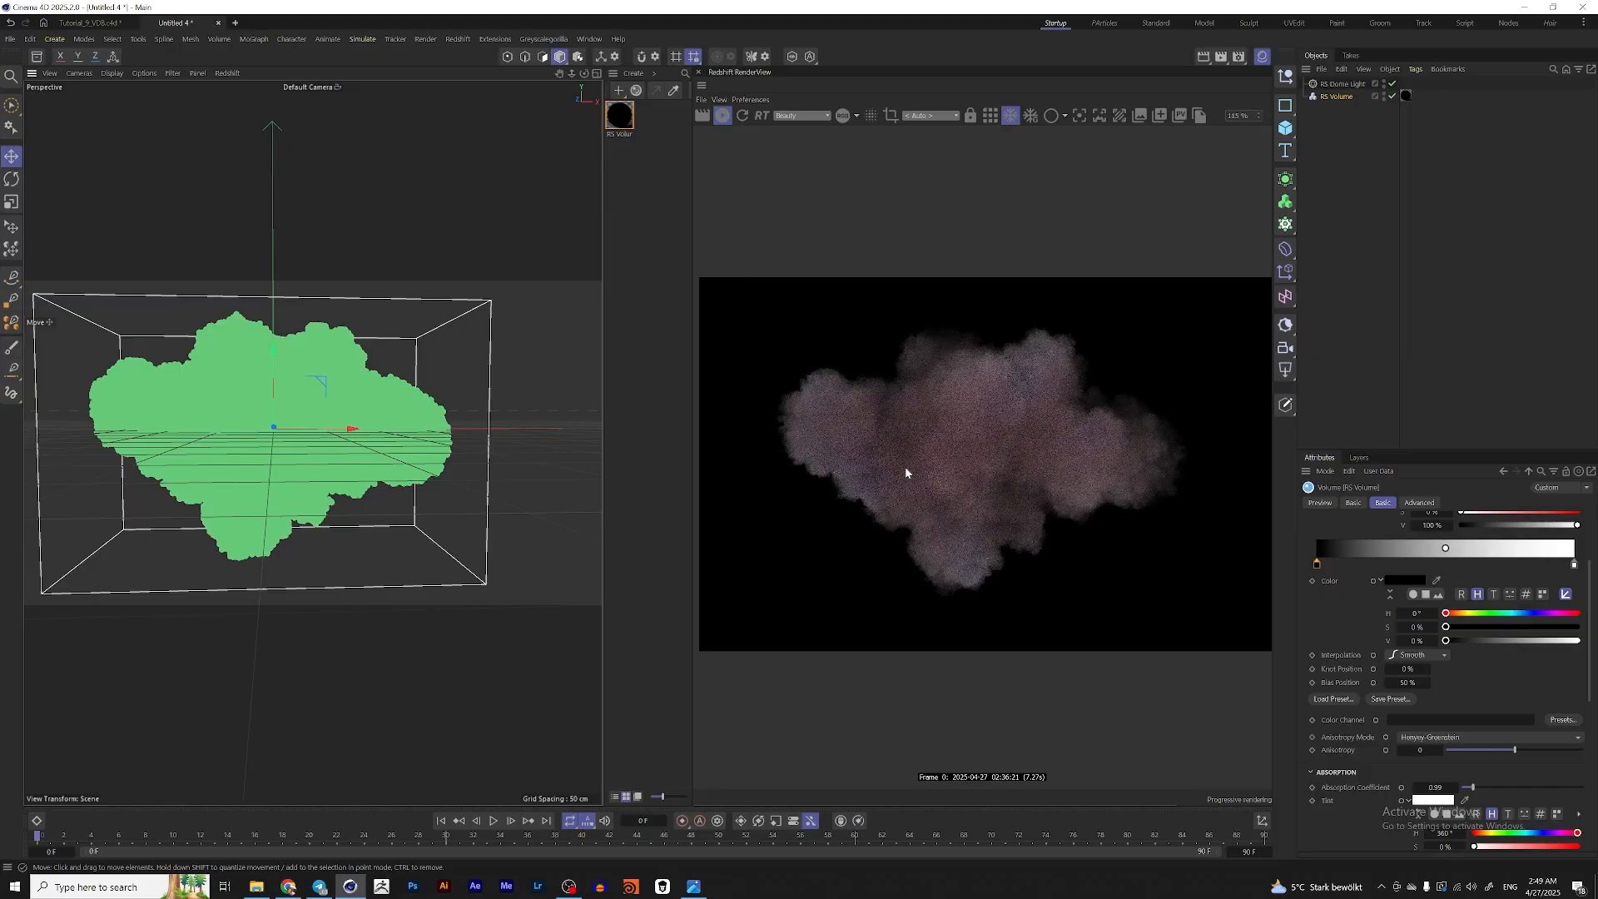
{"action": "scroll", "coordinate": [905, 473], "scroll_direction": "down", "scroll_amount": 2}
{"action": "middle_click_drag", "start_coordinate": [372, 439], "coordinate": [355, 440], "text": "alt"}
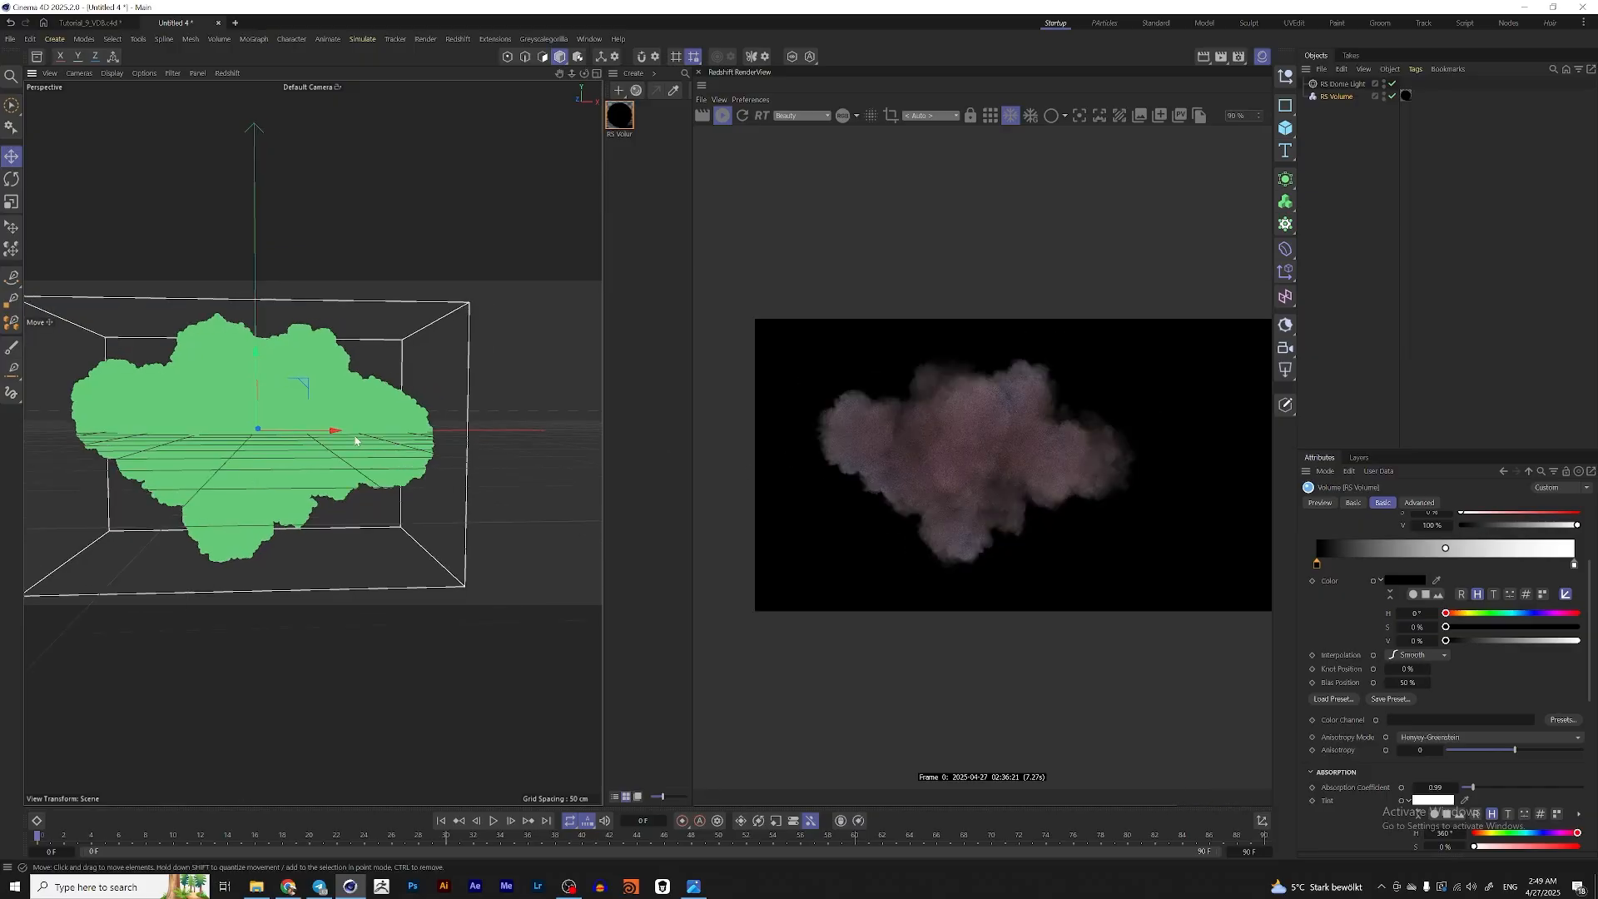
{"action": "left_click_drag", "start_coordinate": [355, 440], "coordinate": [343, 440], "text": "alt"}
{"action": "left_click_drag", "start_coordinate": [1064, 464], "coordinate": [982, 435]}
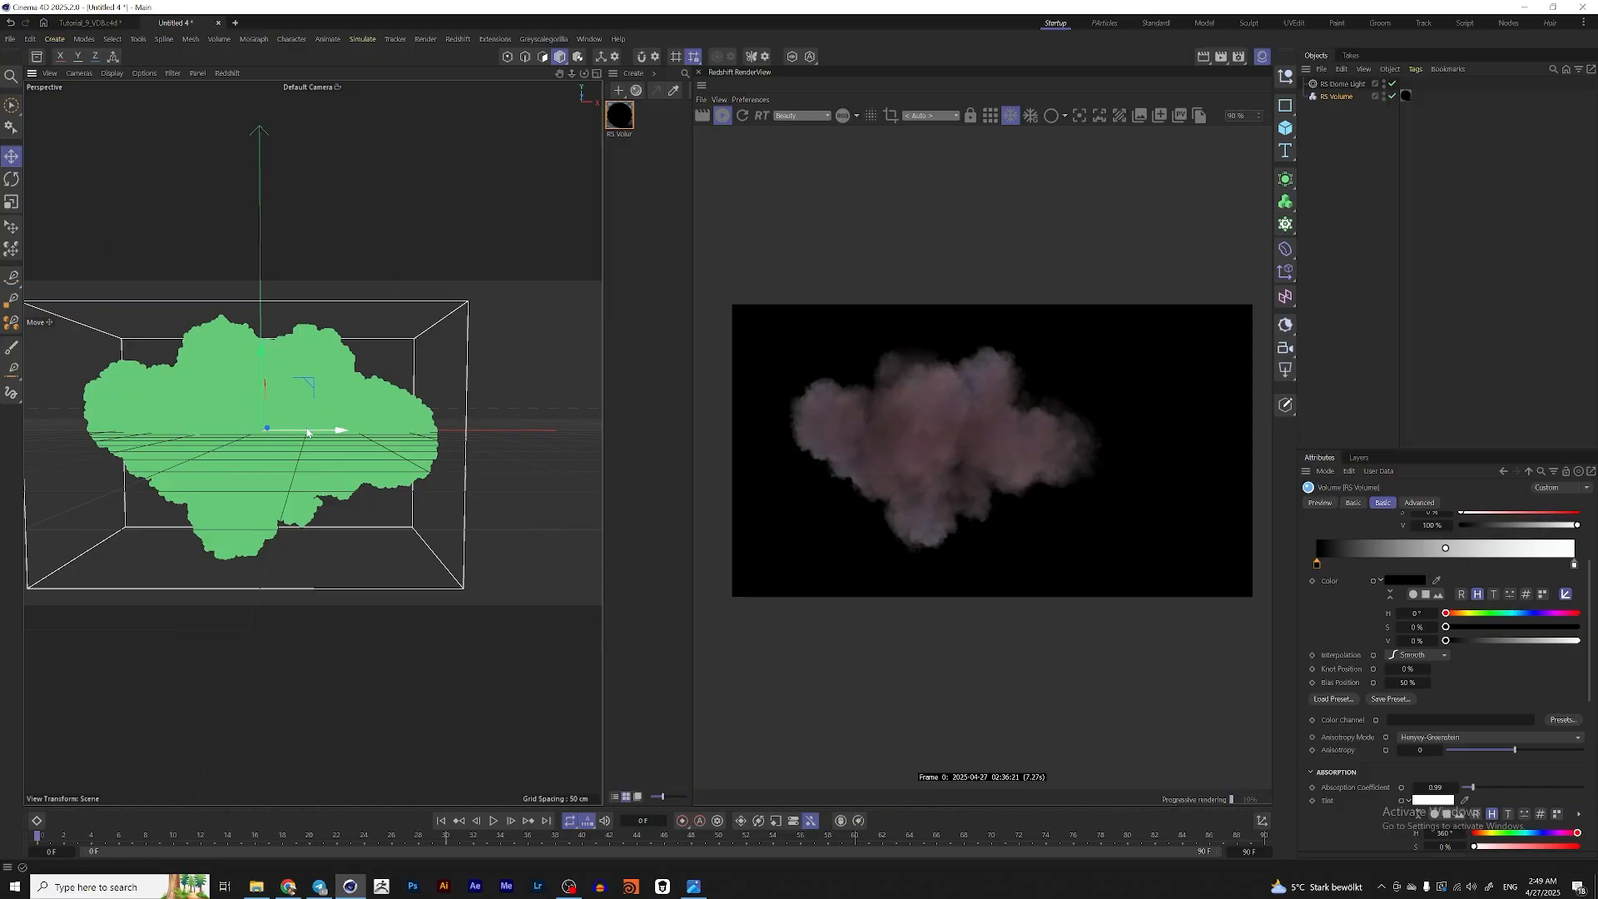
{"action": "left_click_drag", "start_coordinate": [363, 442], "coordinate": [366, 444]}
{"action": "scroll", "coordinate": [366, 444], "scroll_direction": "up", "scroll_amount": 3}
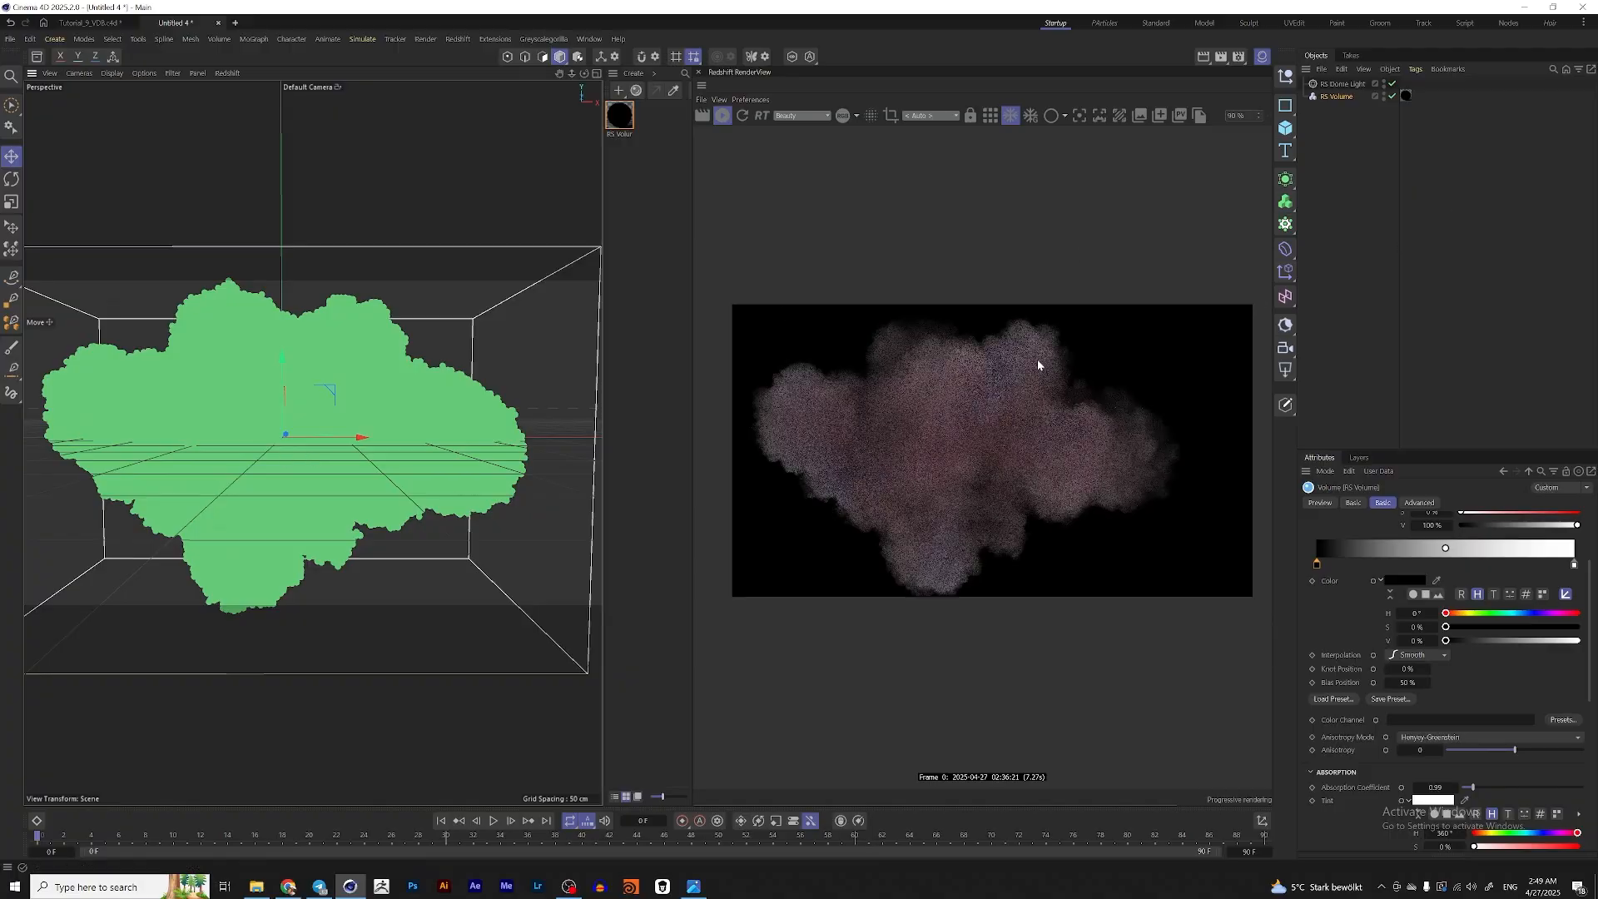
{"action": "middle_click_drag", "start_coordinate": [387, 398], "coordinate": [433, 405], "text": "alt"}
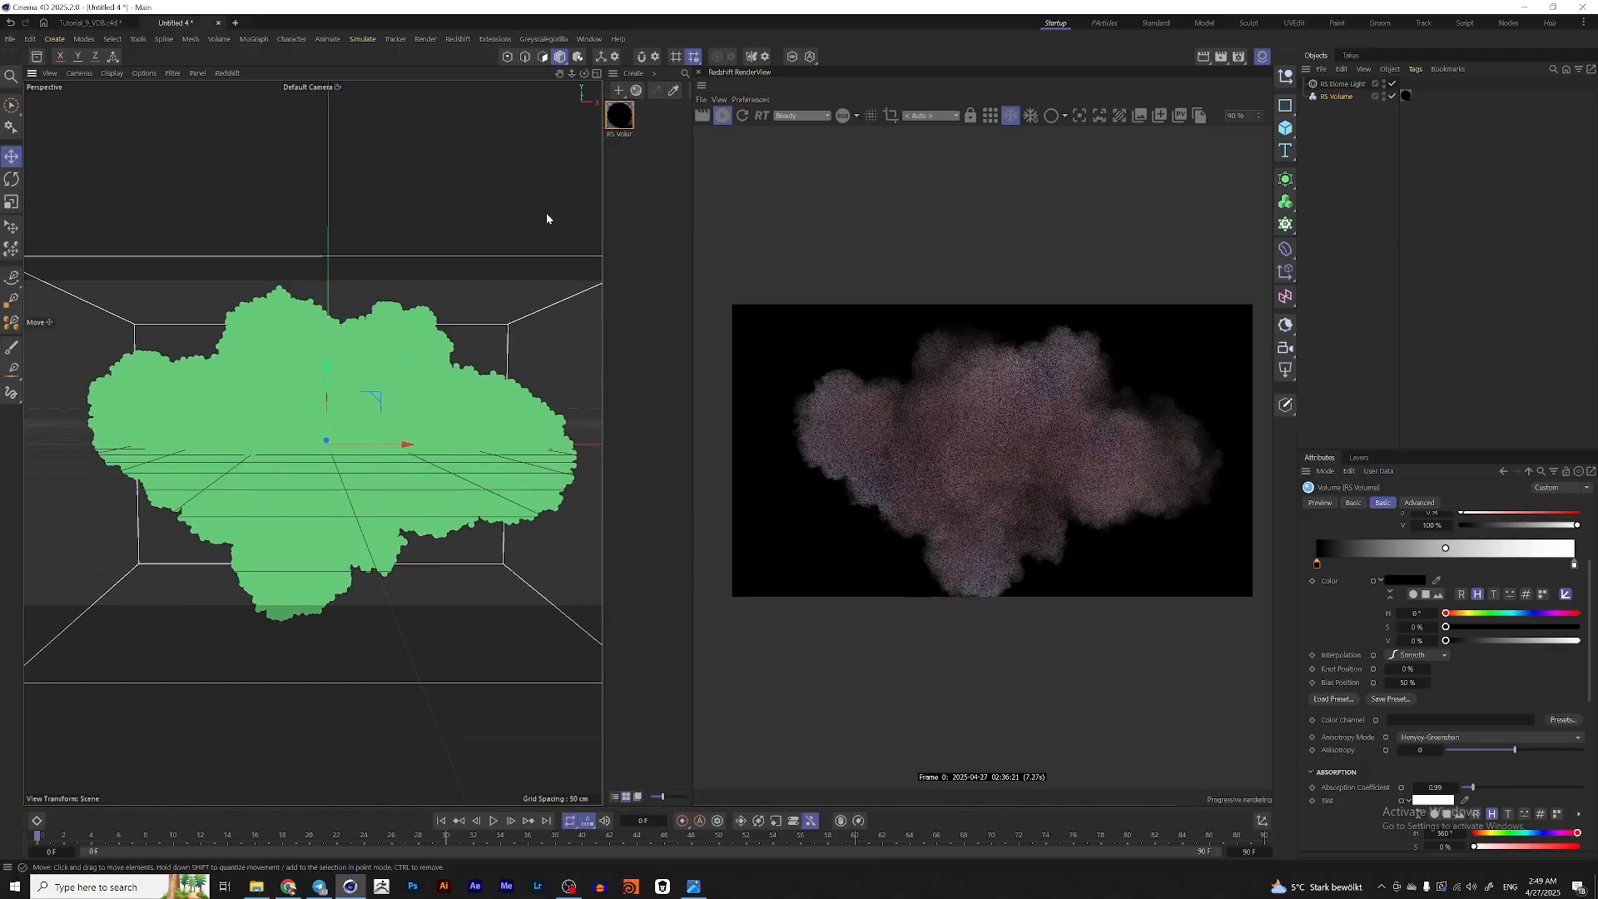
{"action": "scroll", "coordinate": [392, 421], "scroll_direction": "down", "scroll_amount": 5}
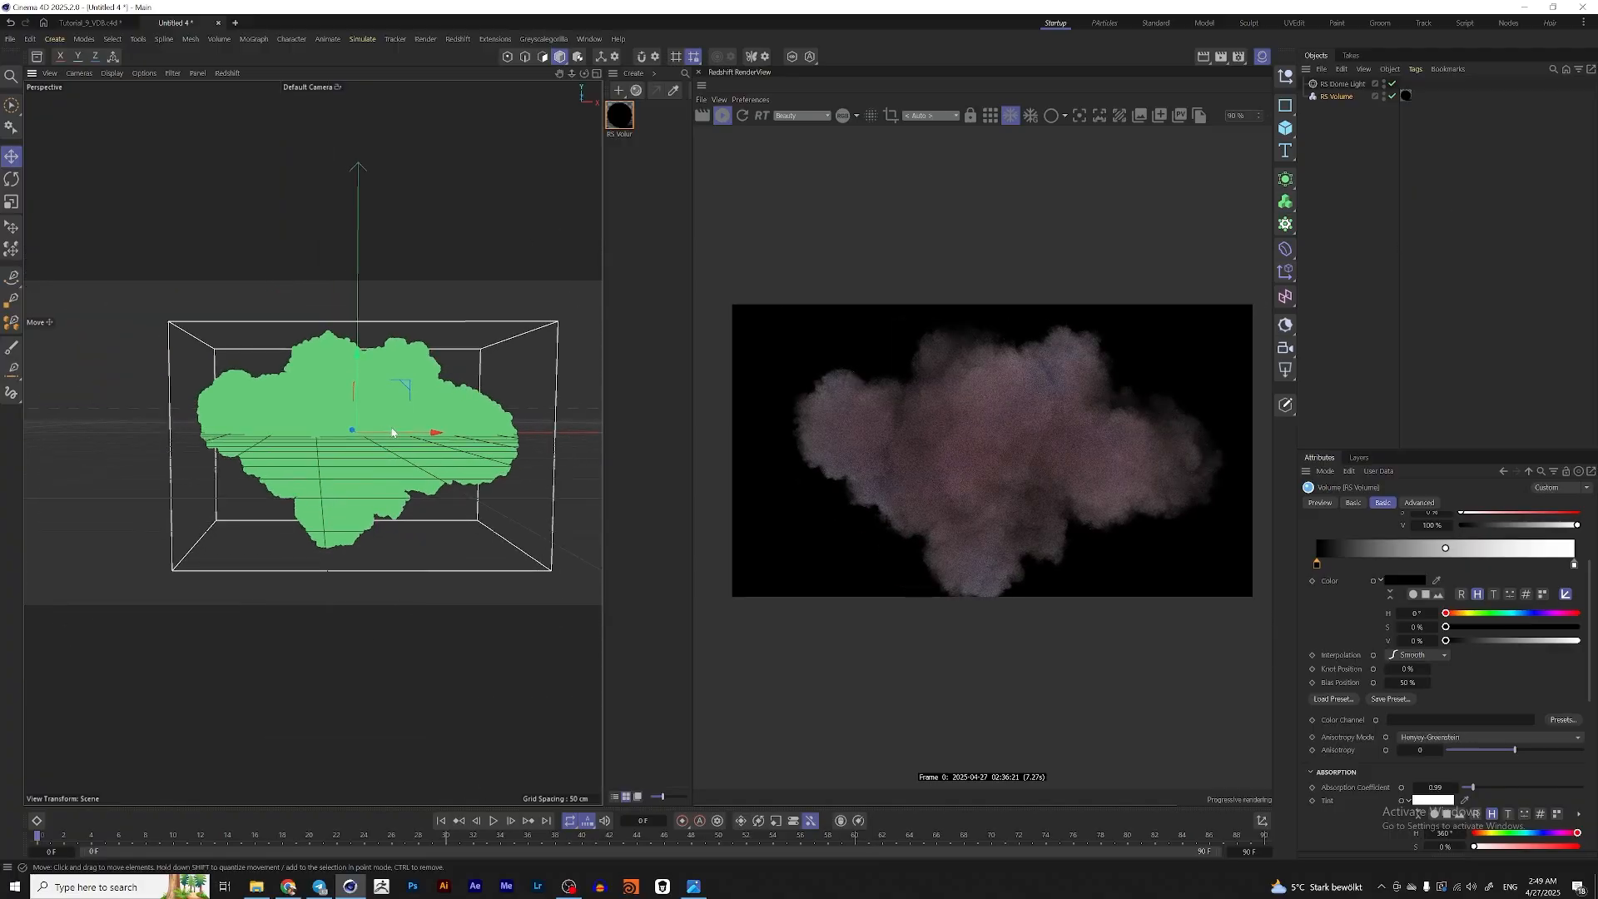